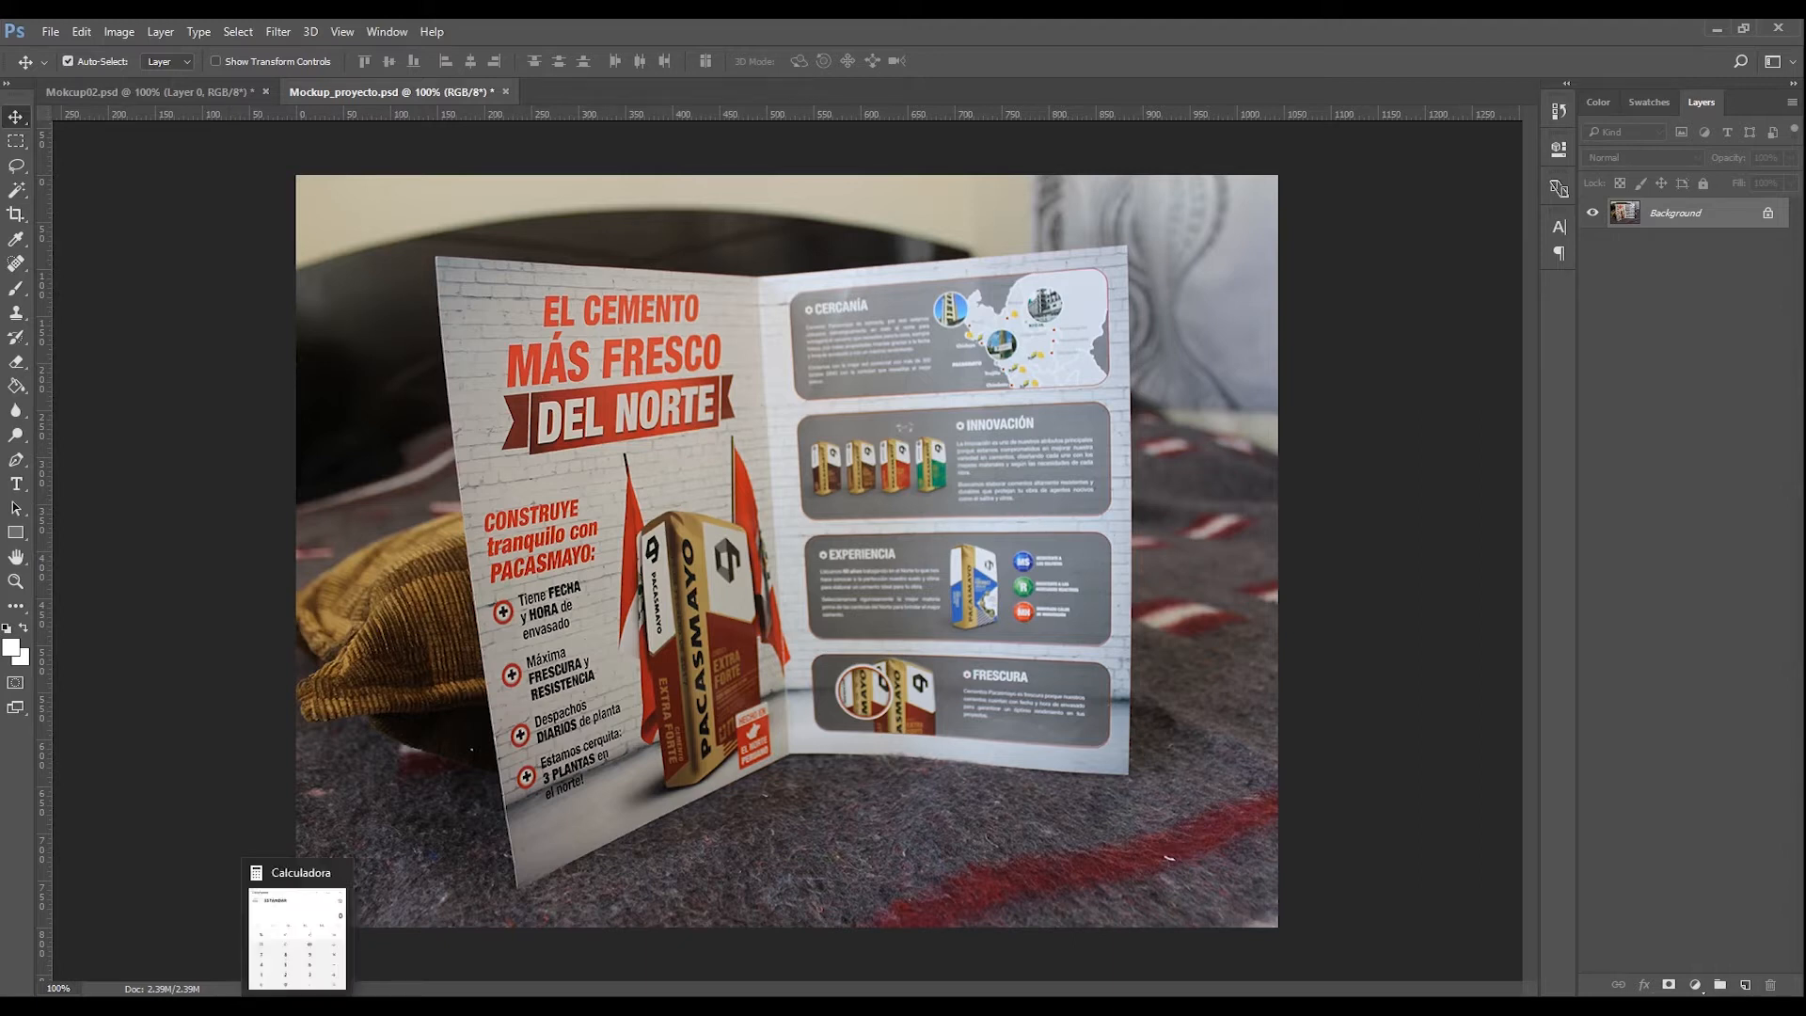
Step: Switch to Calculator, compute 29.7 / 2 for the page width, and return to Photoshop
left_click(302, 1004)
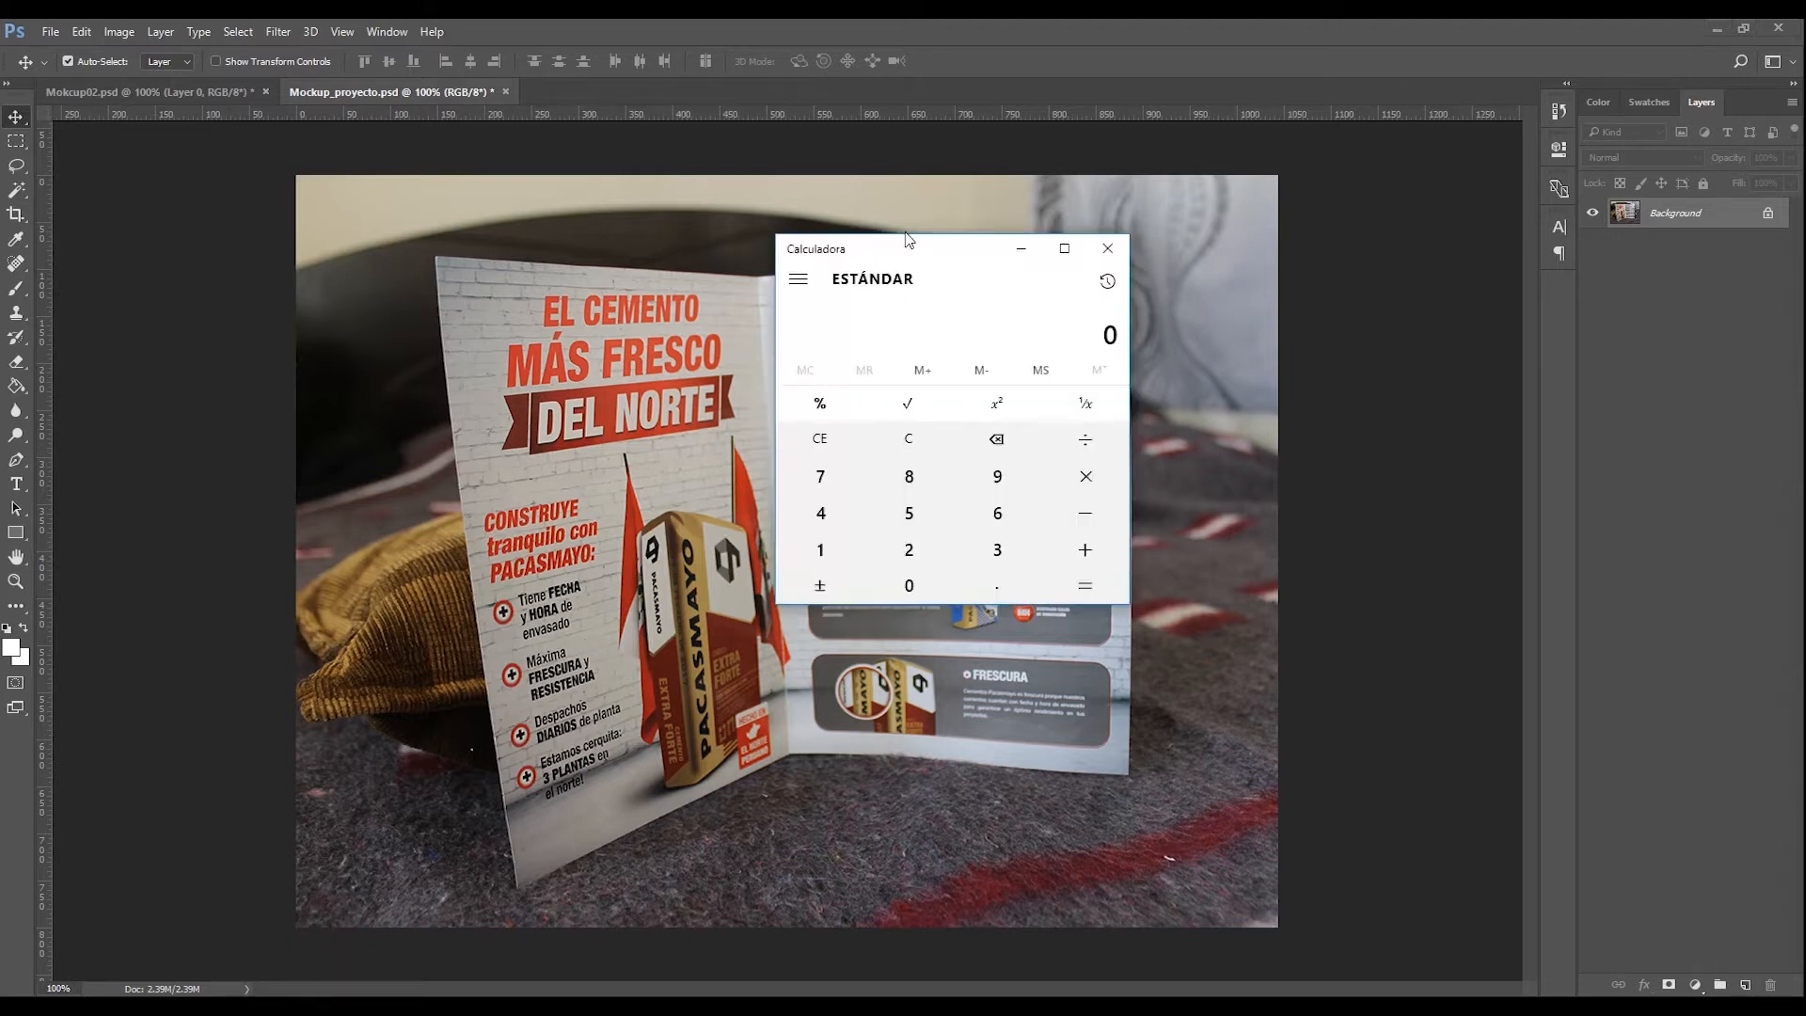
left_click_drag(914, 247, 1107, 209)
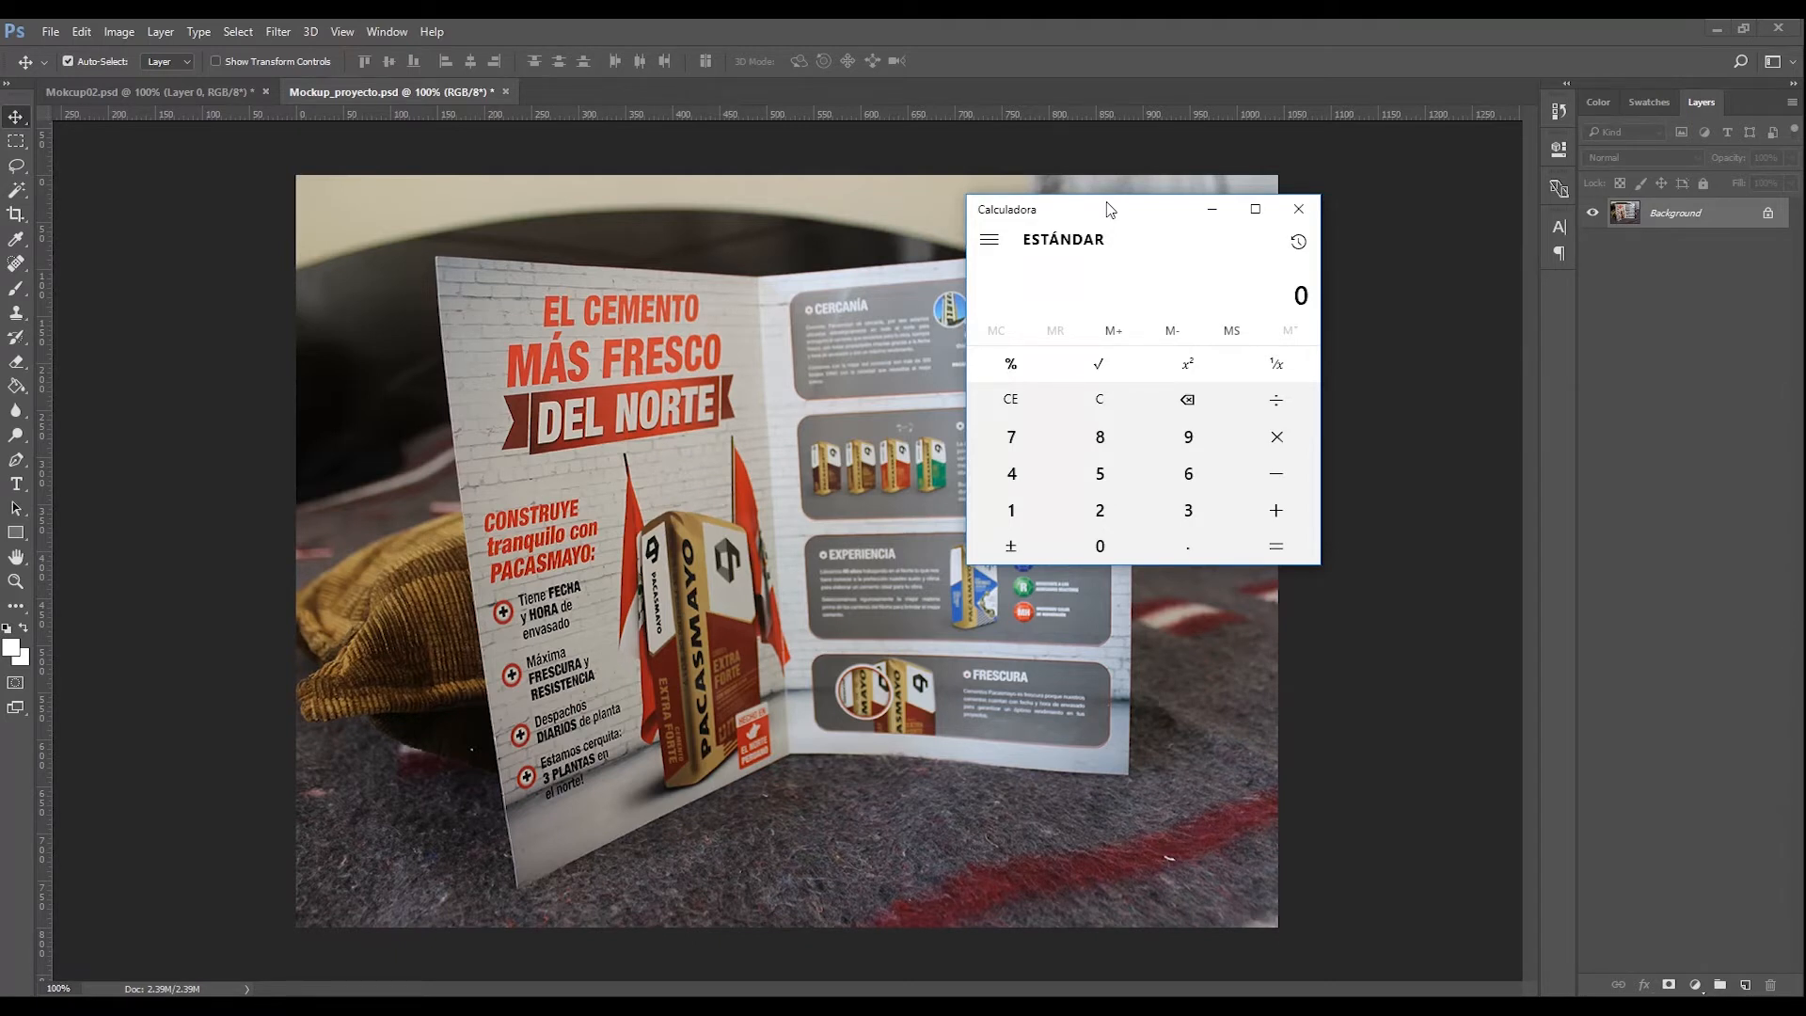
left_click(593, 350)
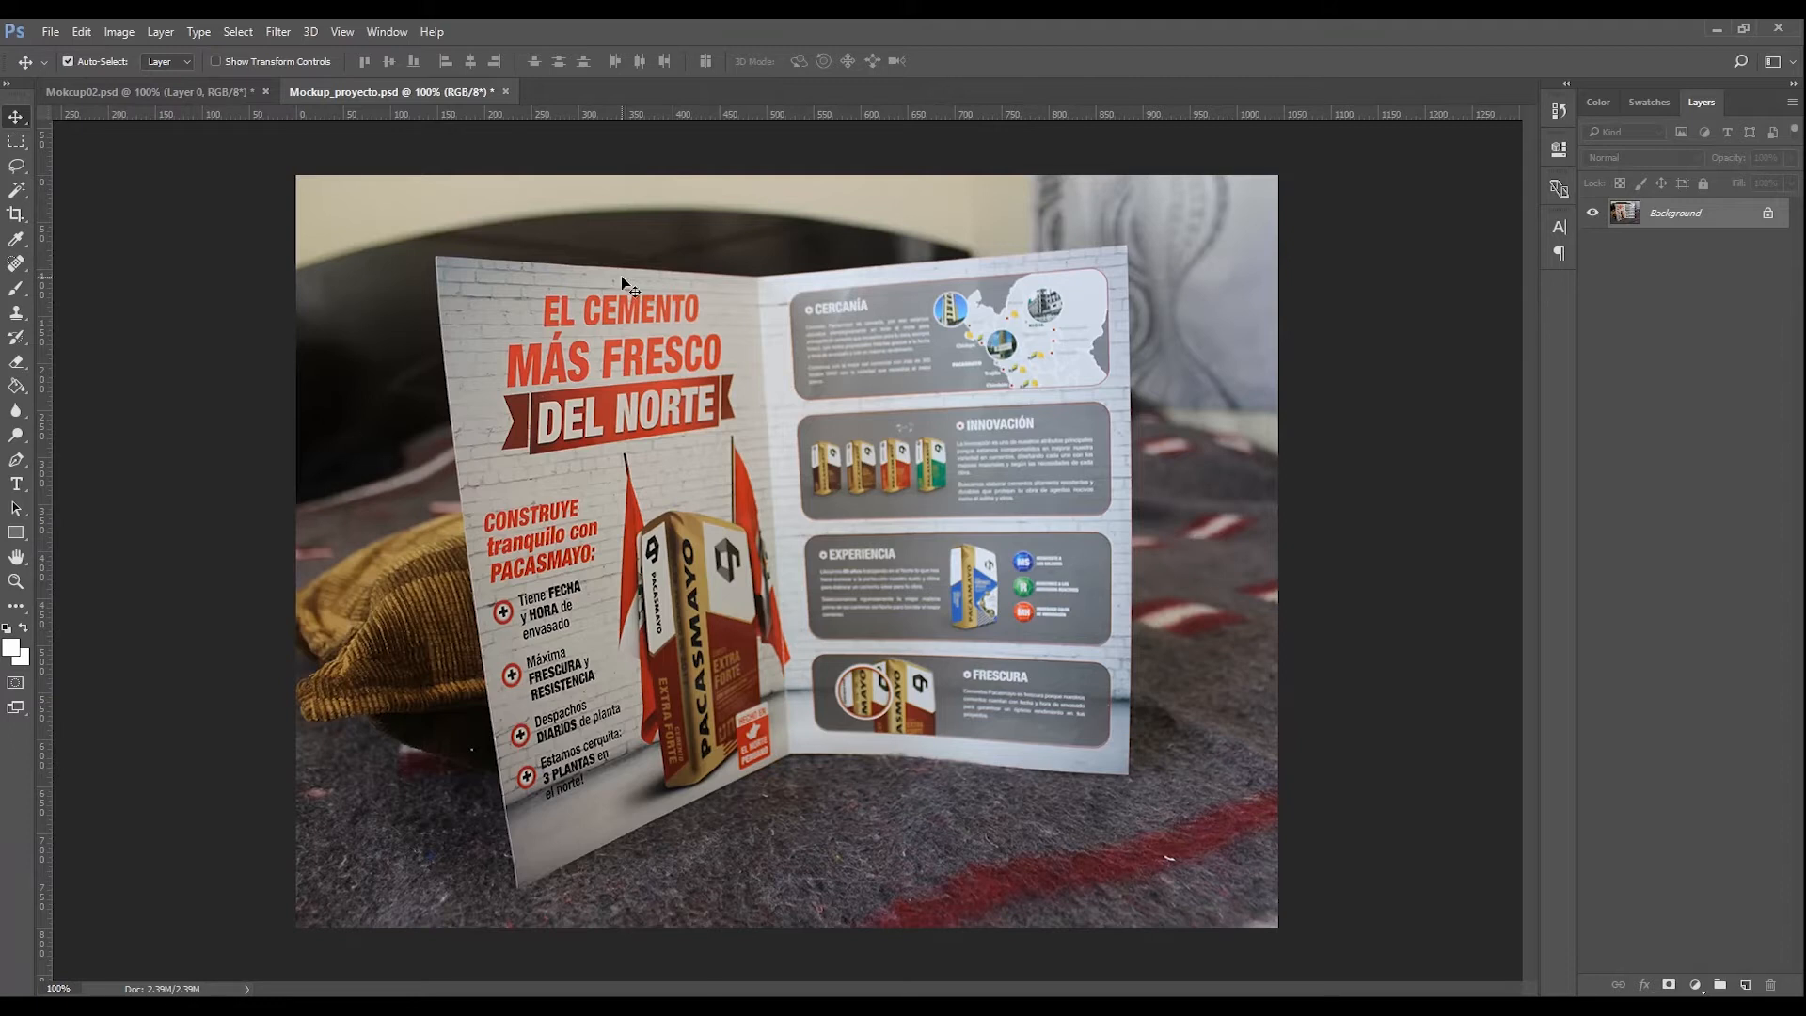
key("alt+Tab")
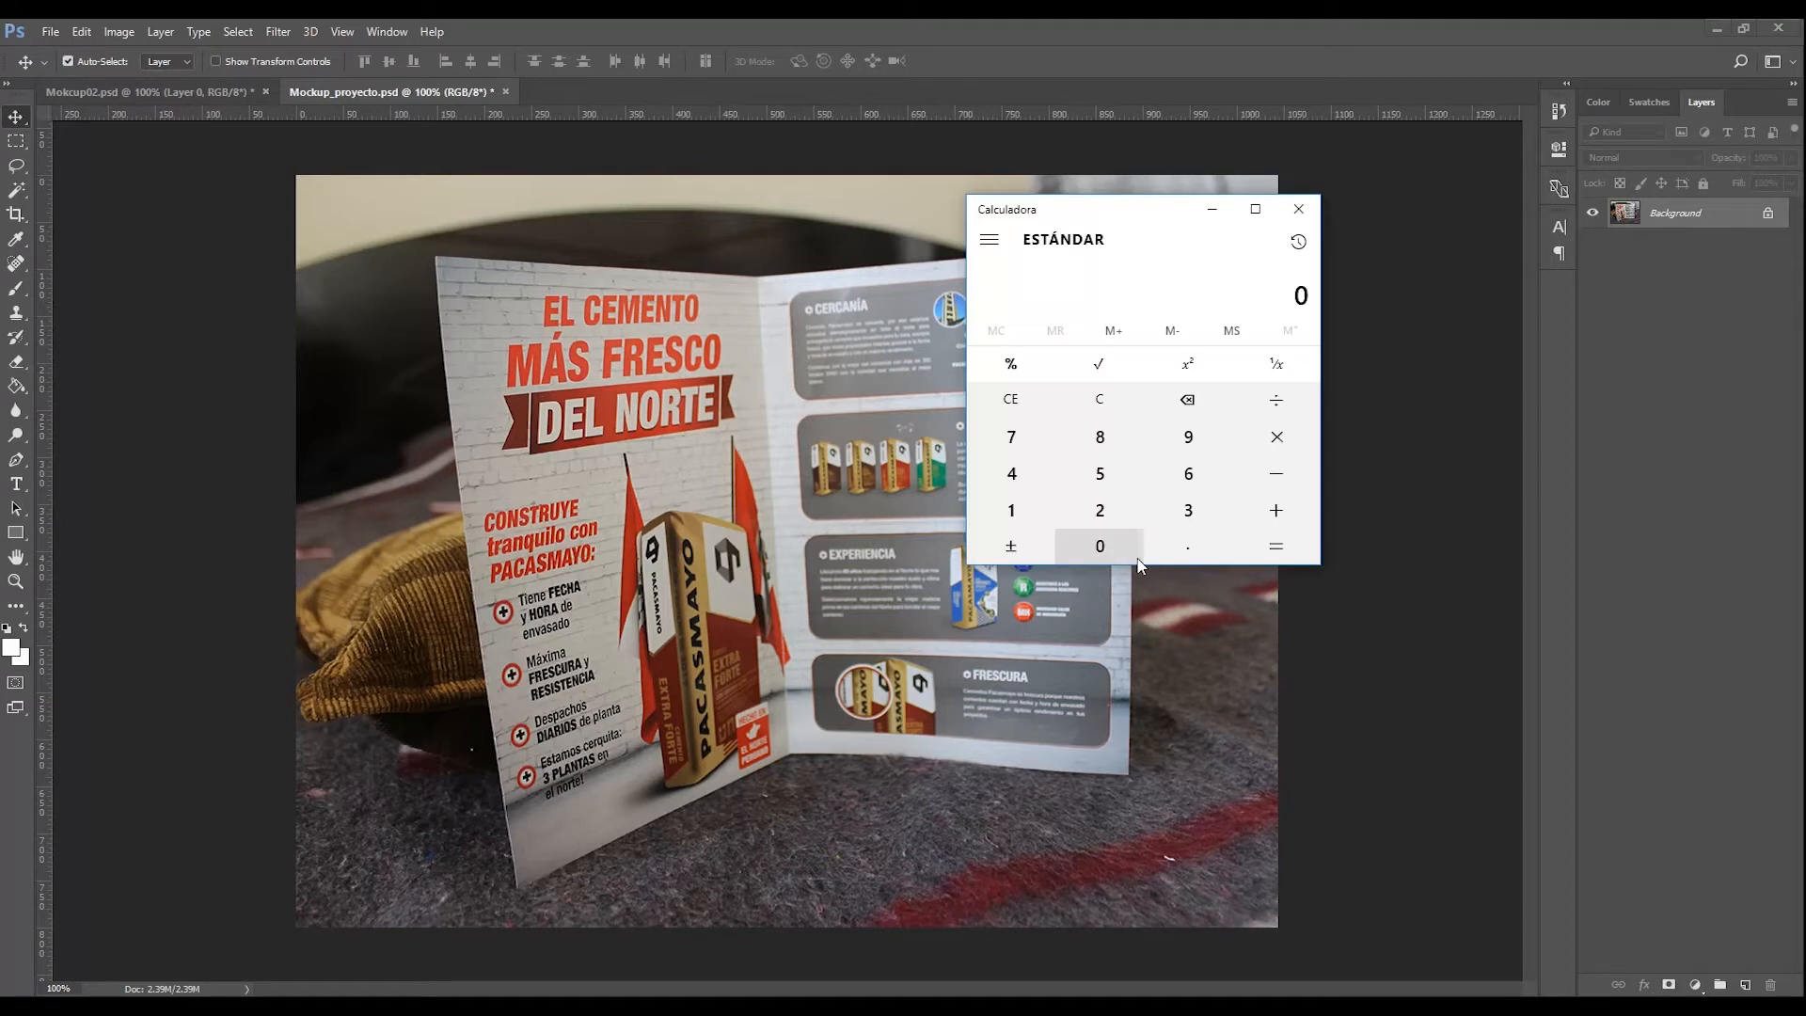
type("29.7/2")
key("Return")
left_click(835, 650)
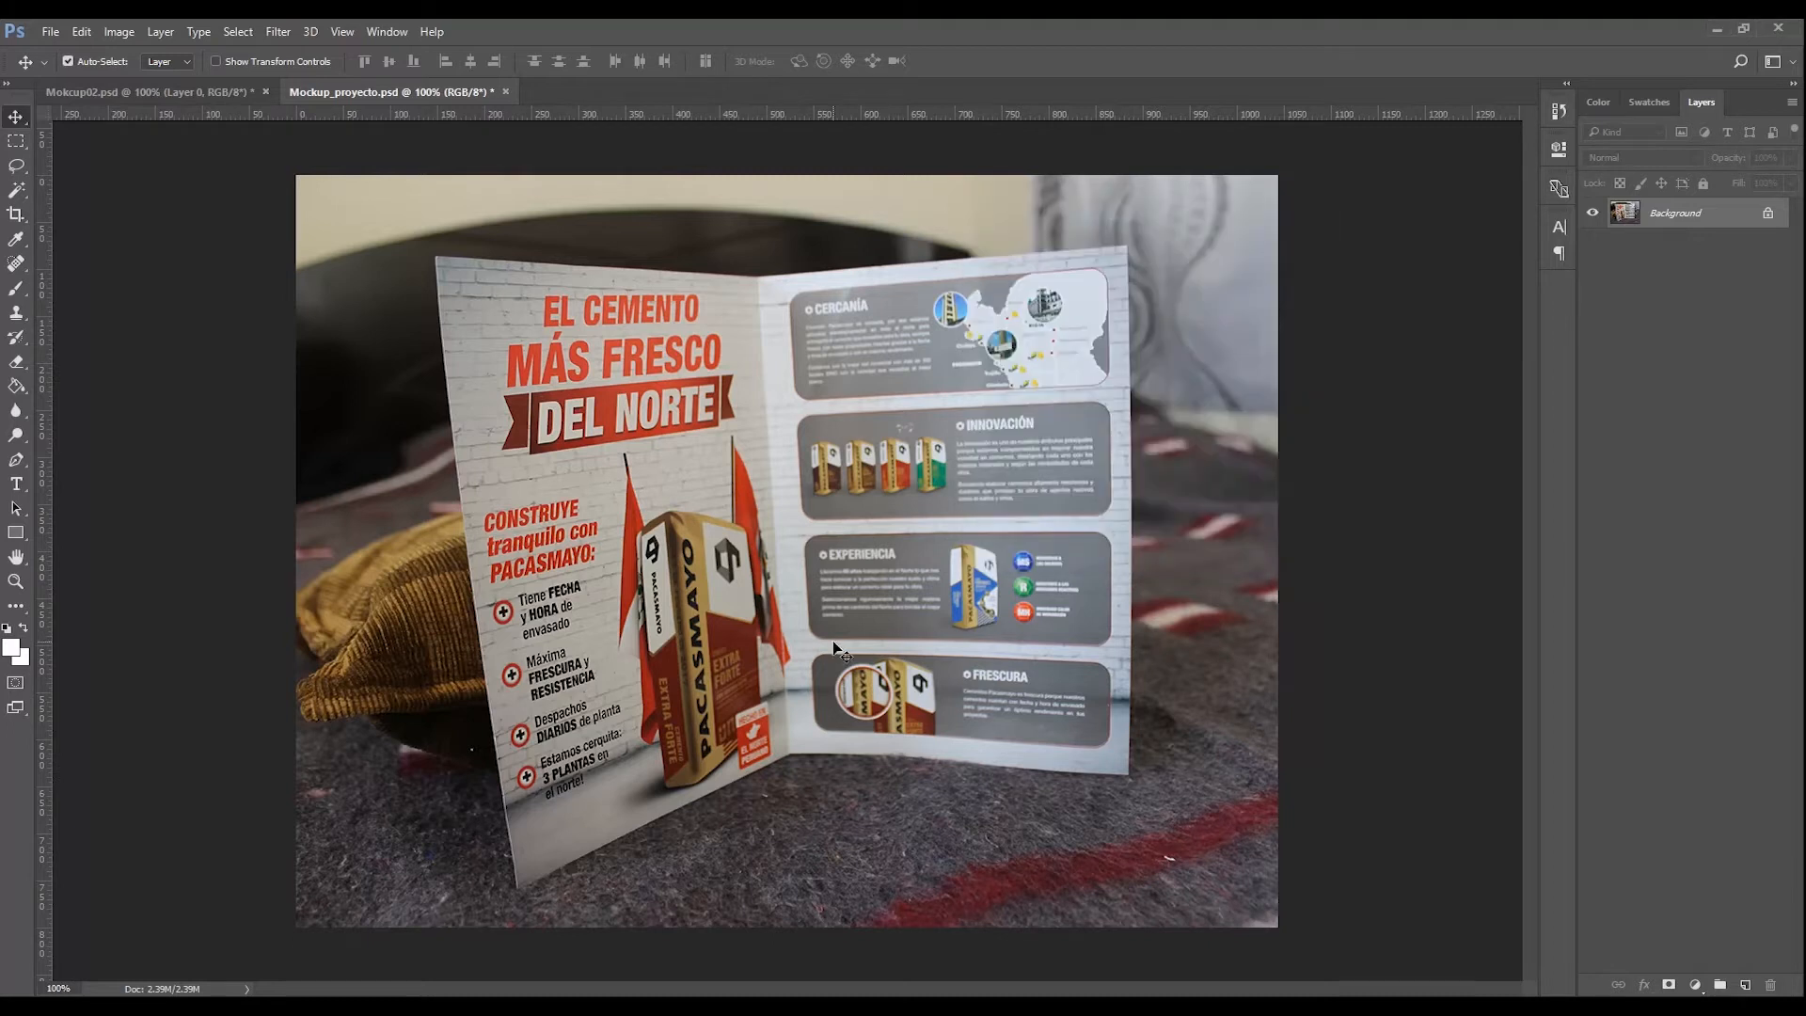
Step: Create a white-filled rectangle shape 14.85 cm wide and 21 cm high over the brochure photo
left_click(16, 533)
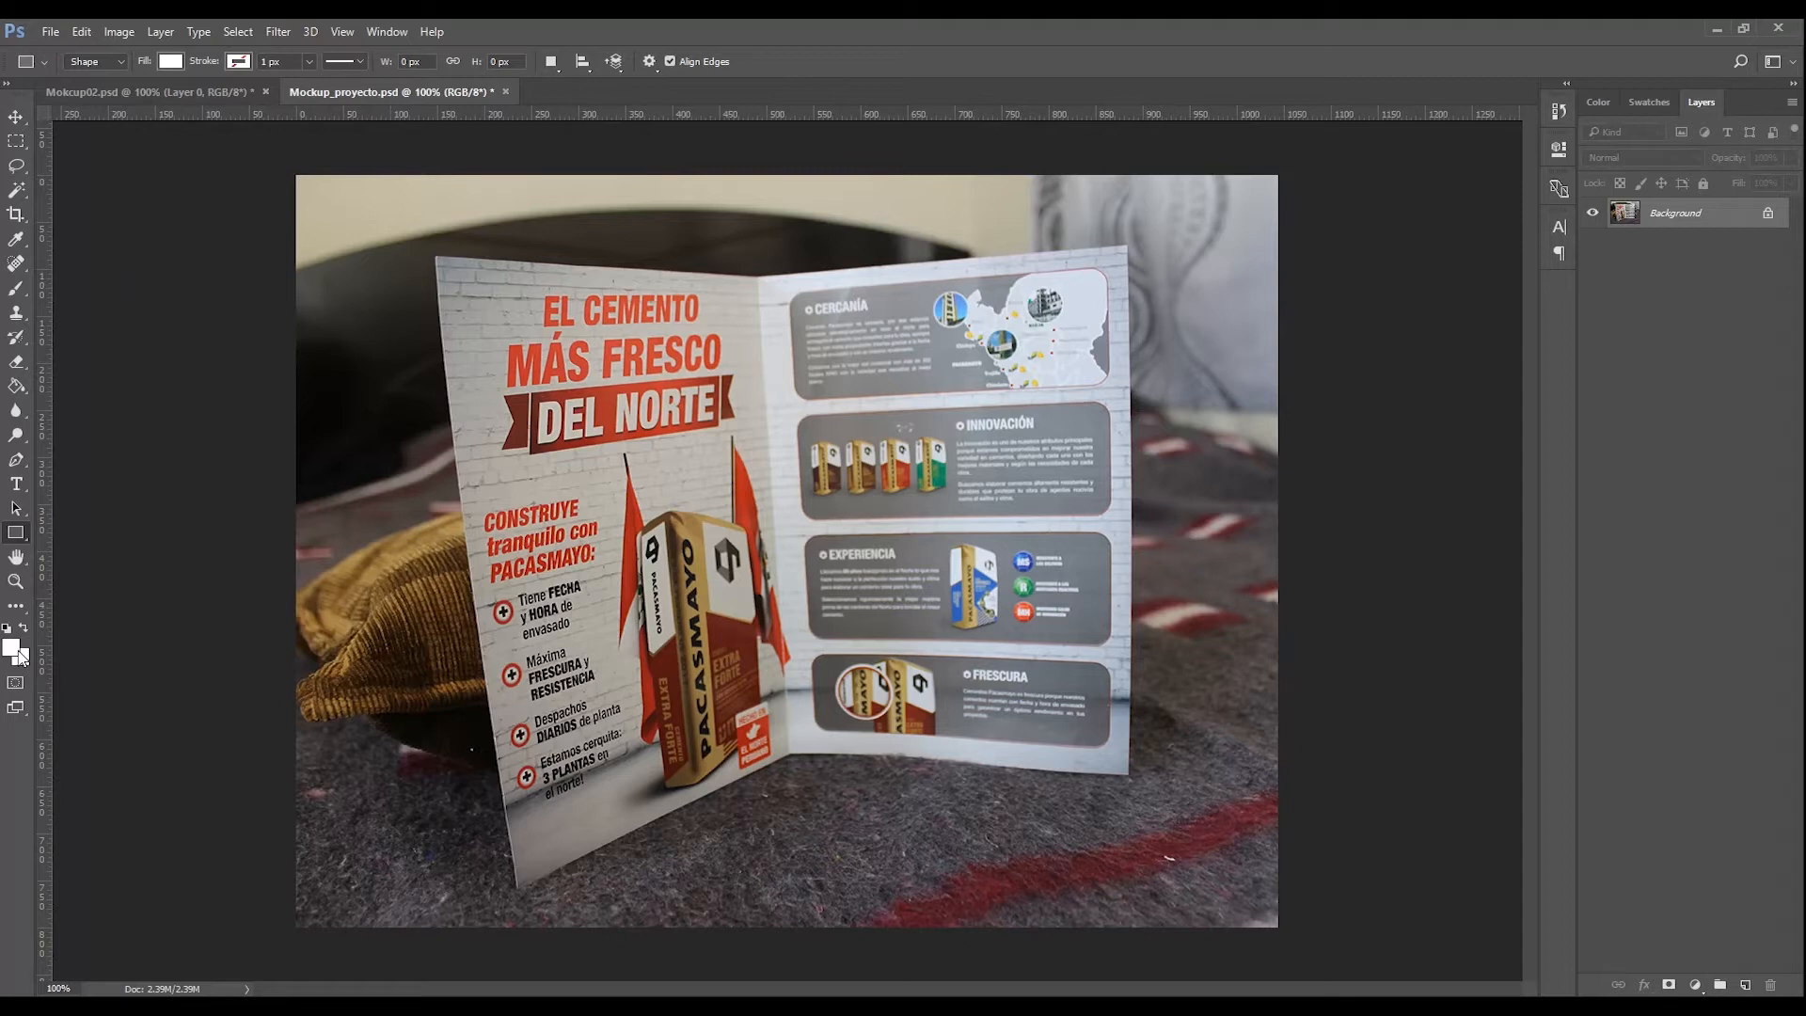
left_click(168, 62)
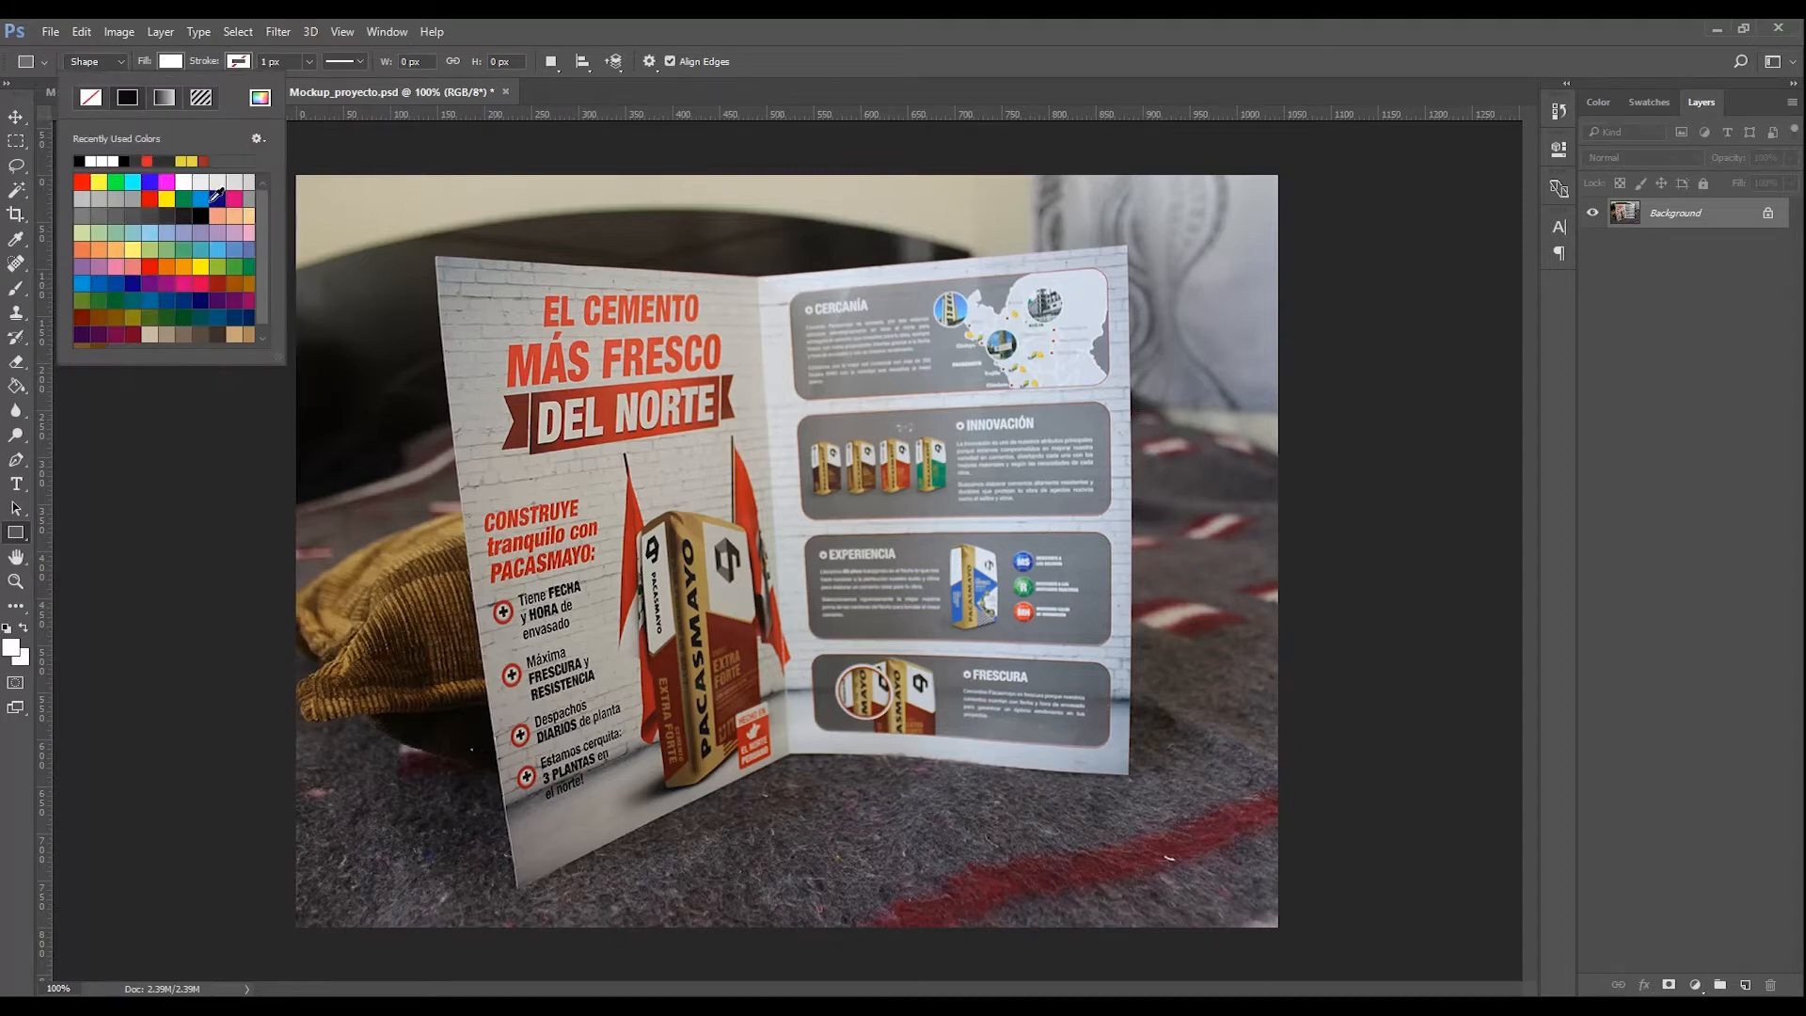
left_click(188, 183)
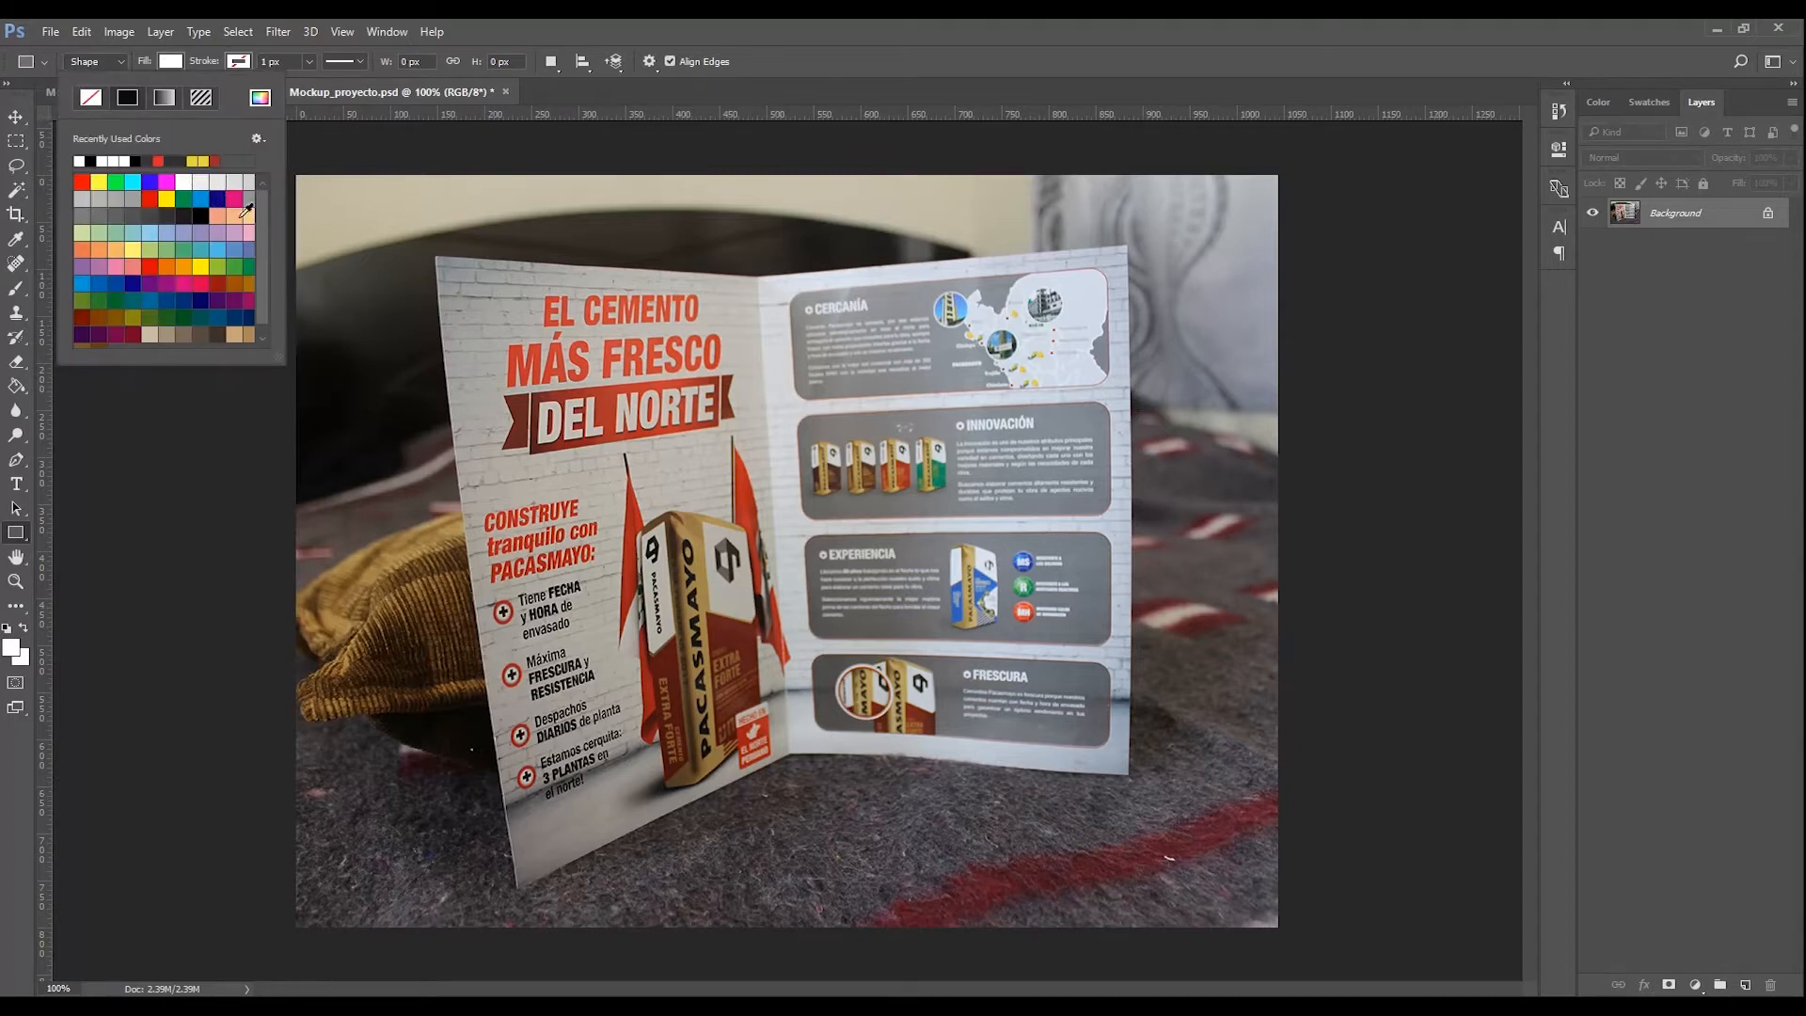
left_click(653, 433)
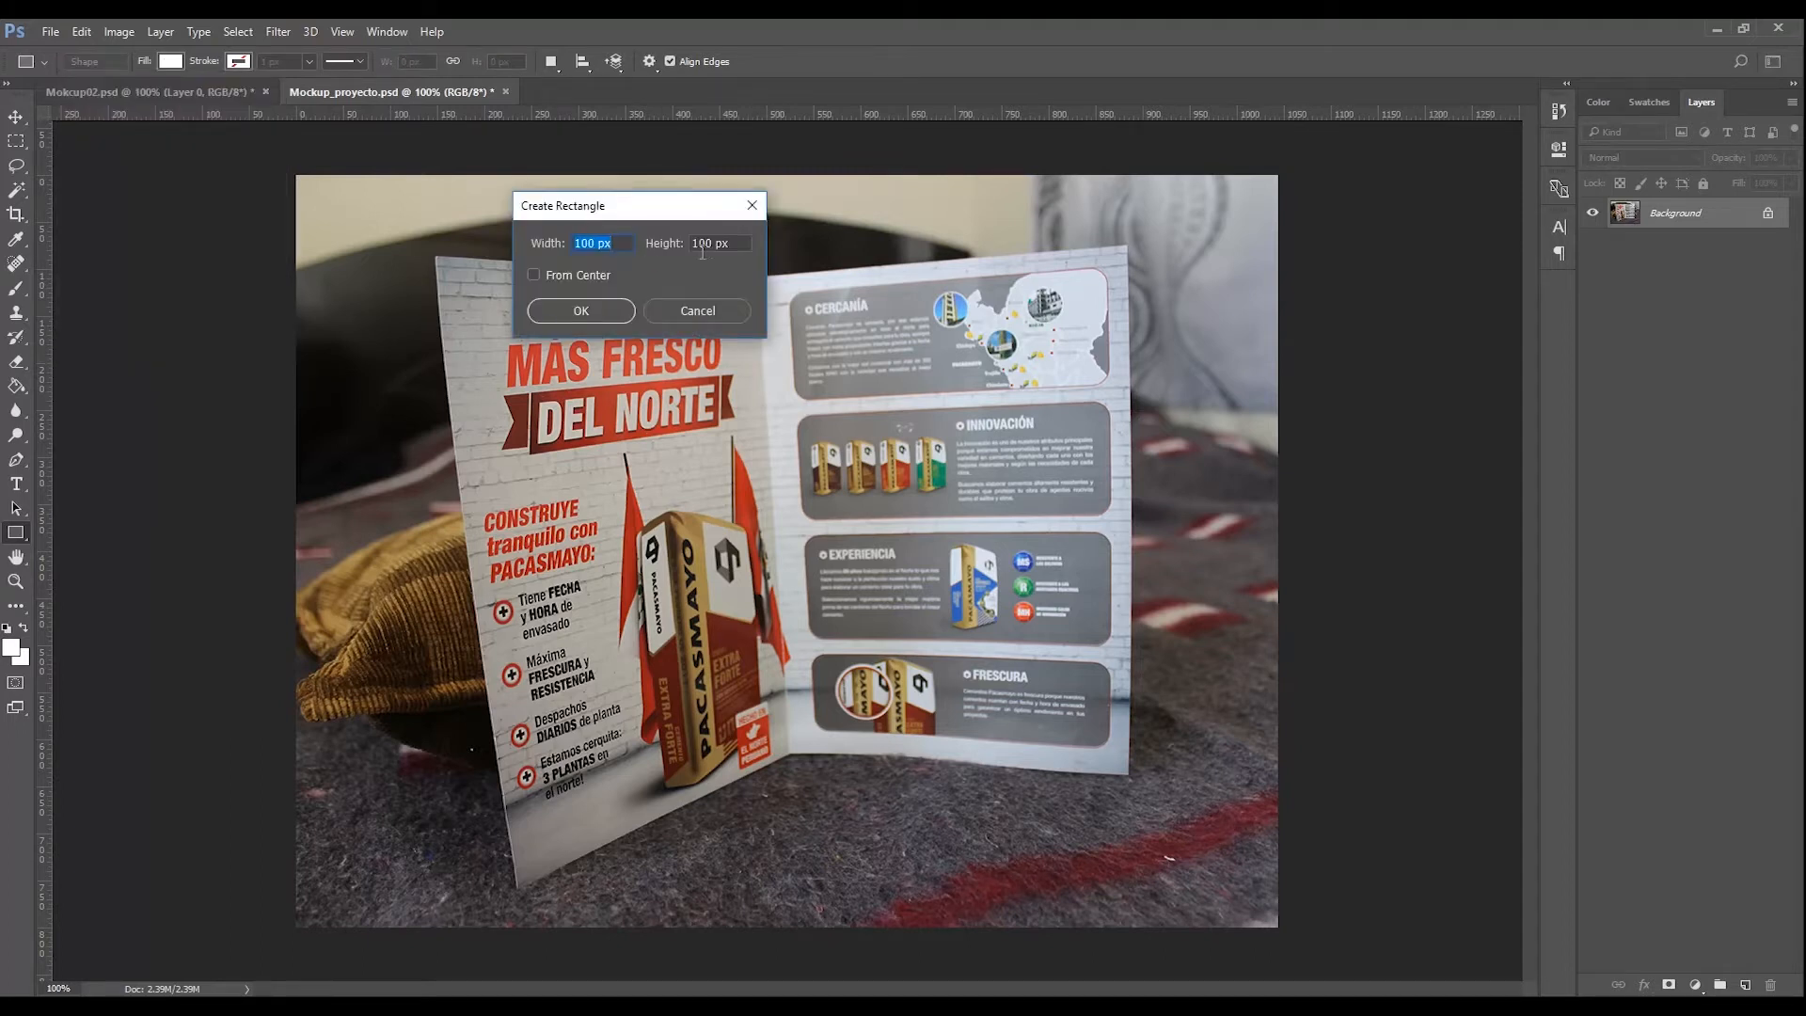
type("14.85cm")
key("Tab")
type("21")
key("Return")
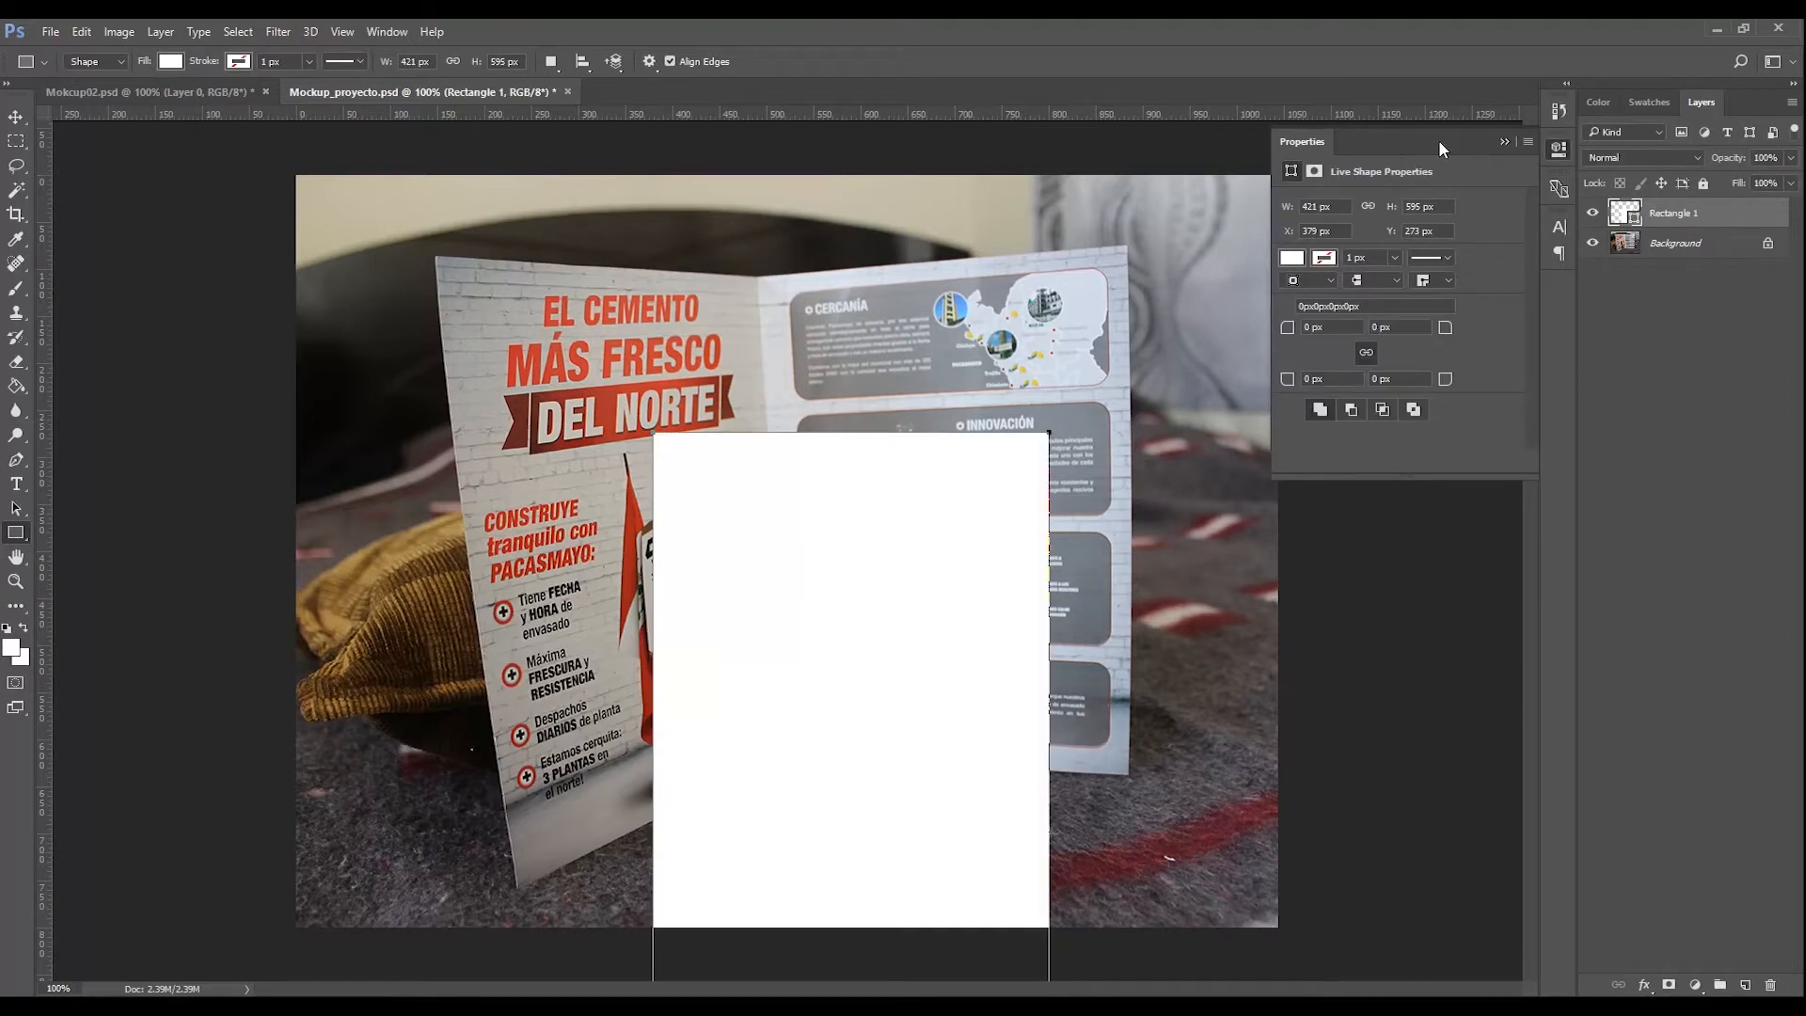
left_click(1504, 142)
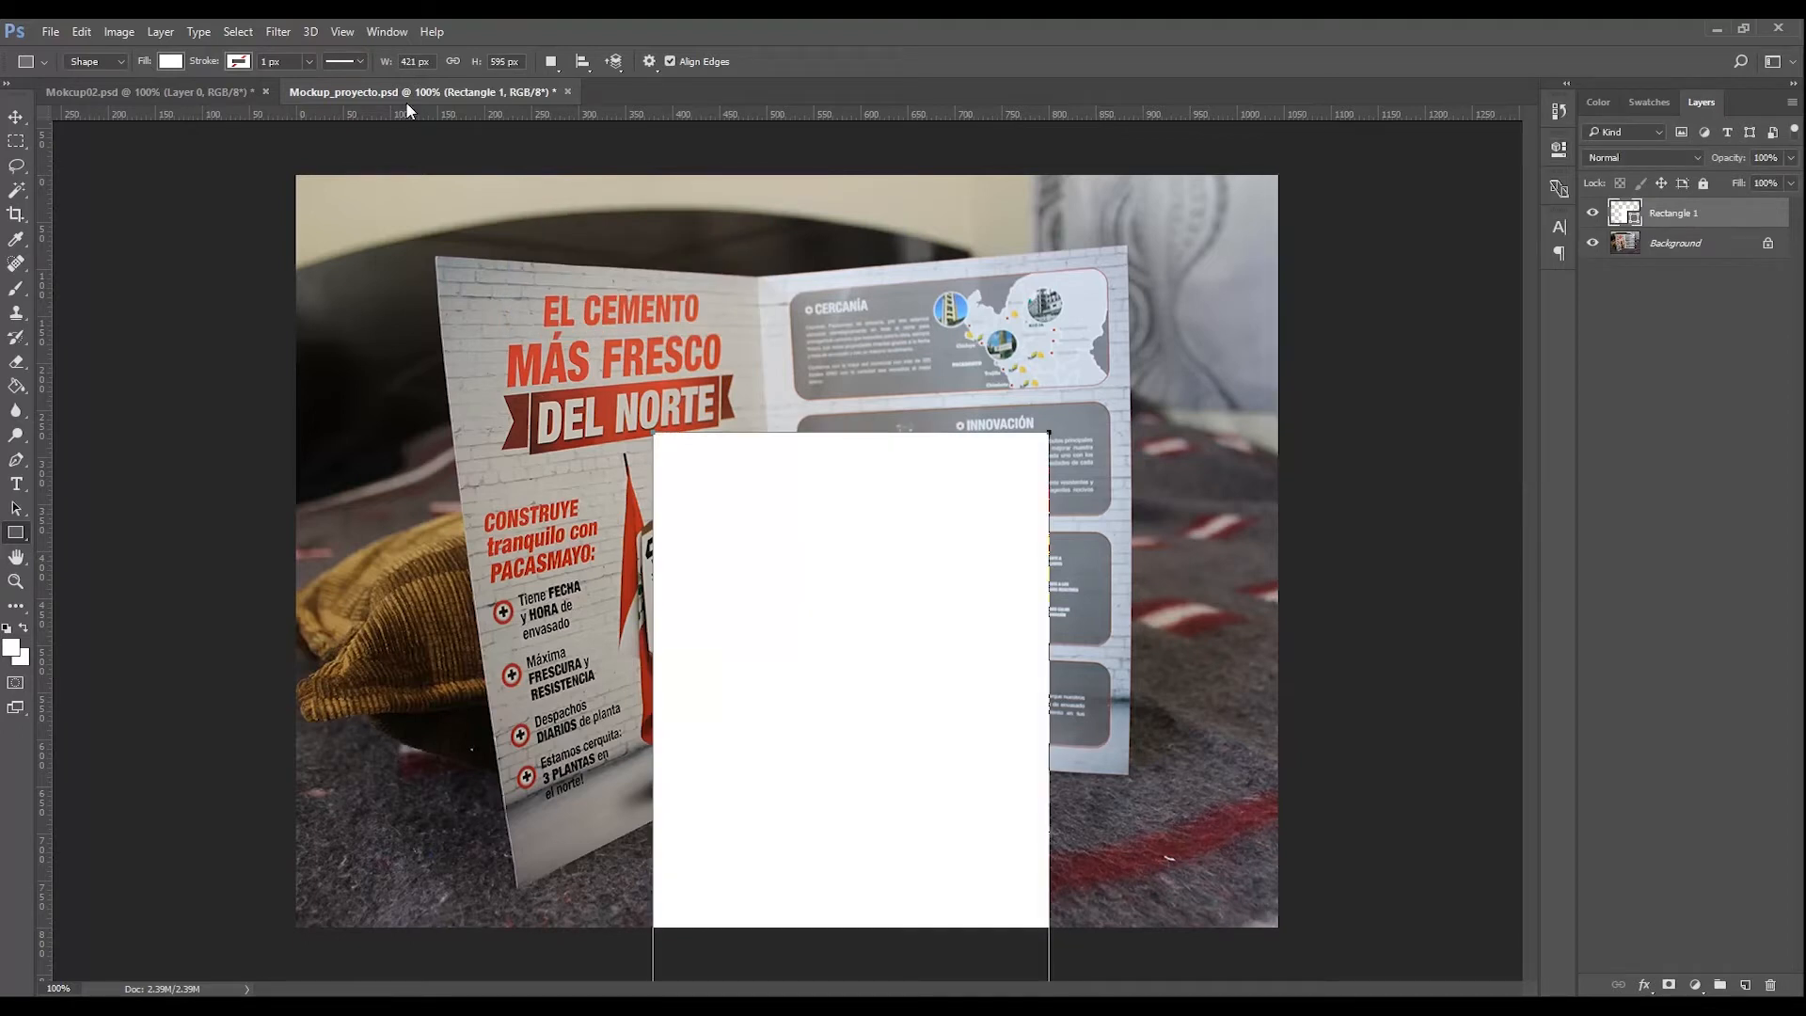
Step: Move the white rectangle over the brochure's left page and scale it up proportionally to about 118.5%
left_click(15, 116)
left_click_drag(903, 519, 697, 376)
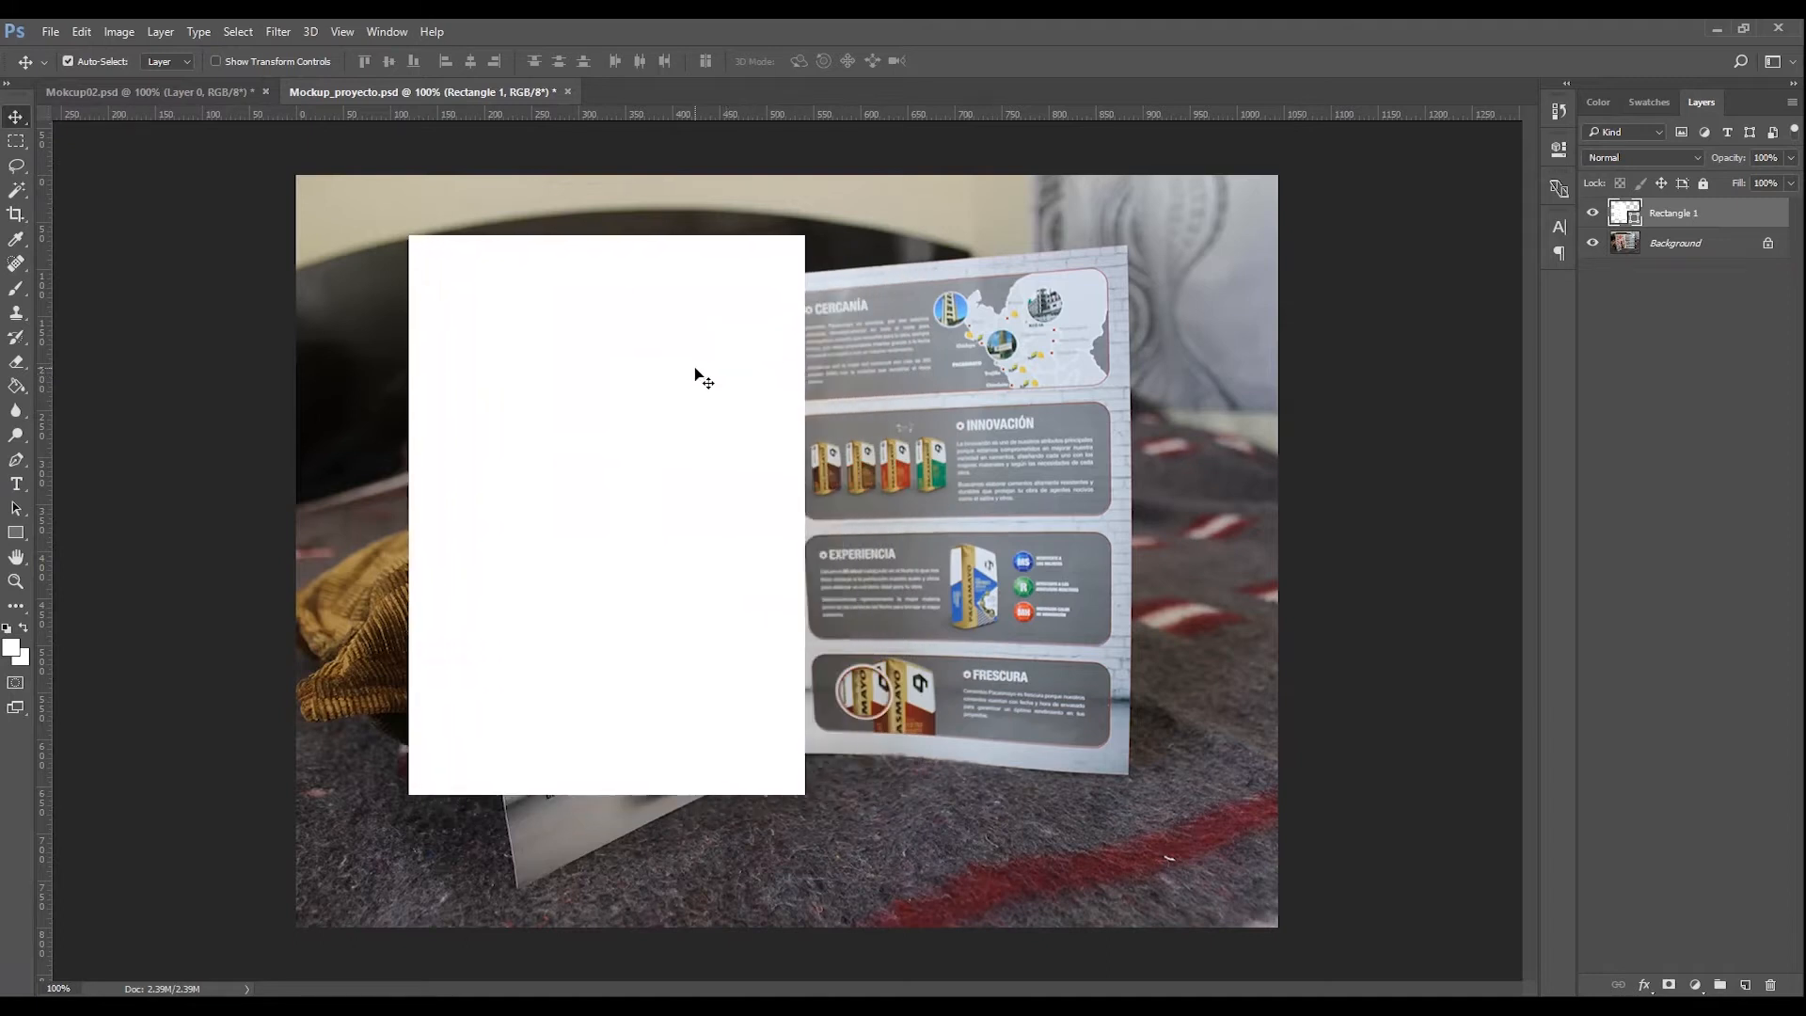
key("ctrl+t")
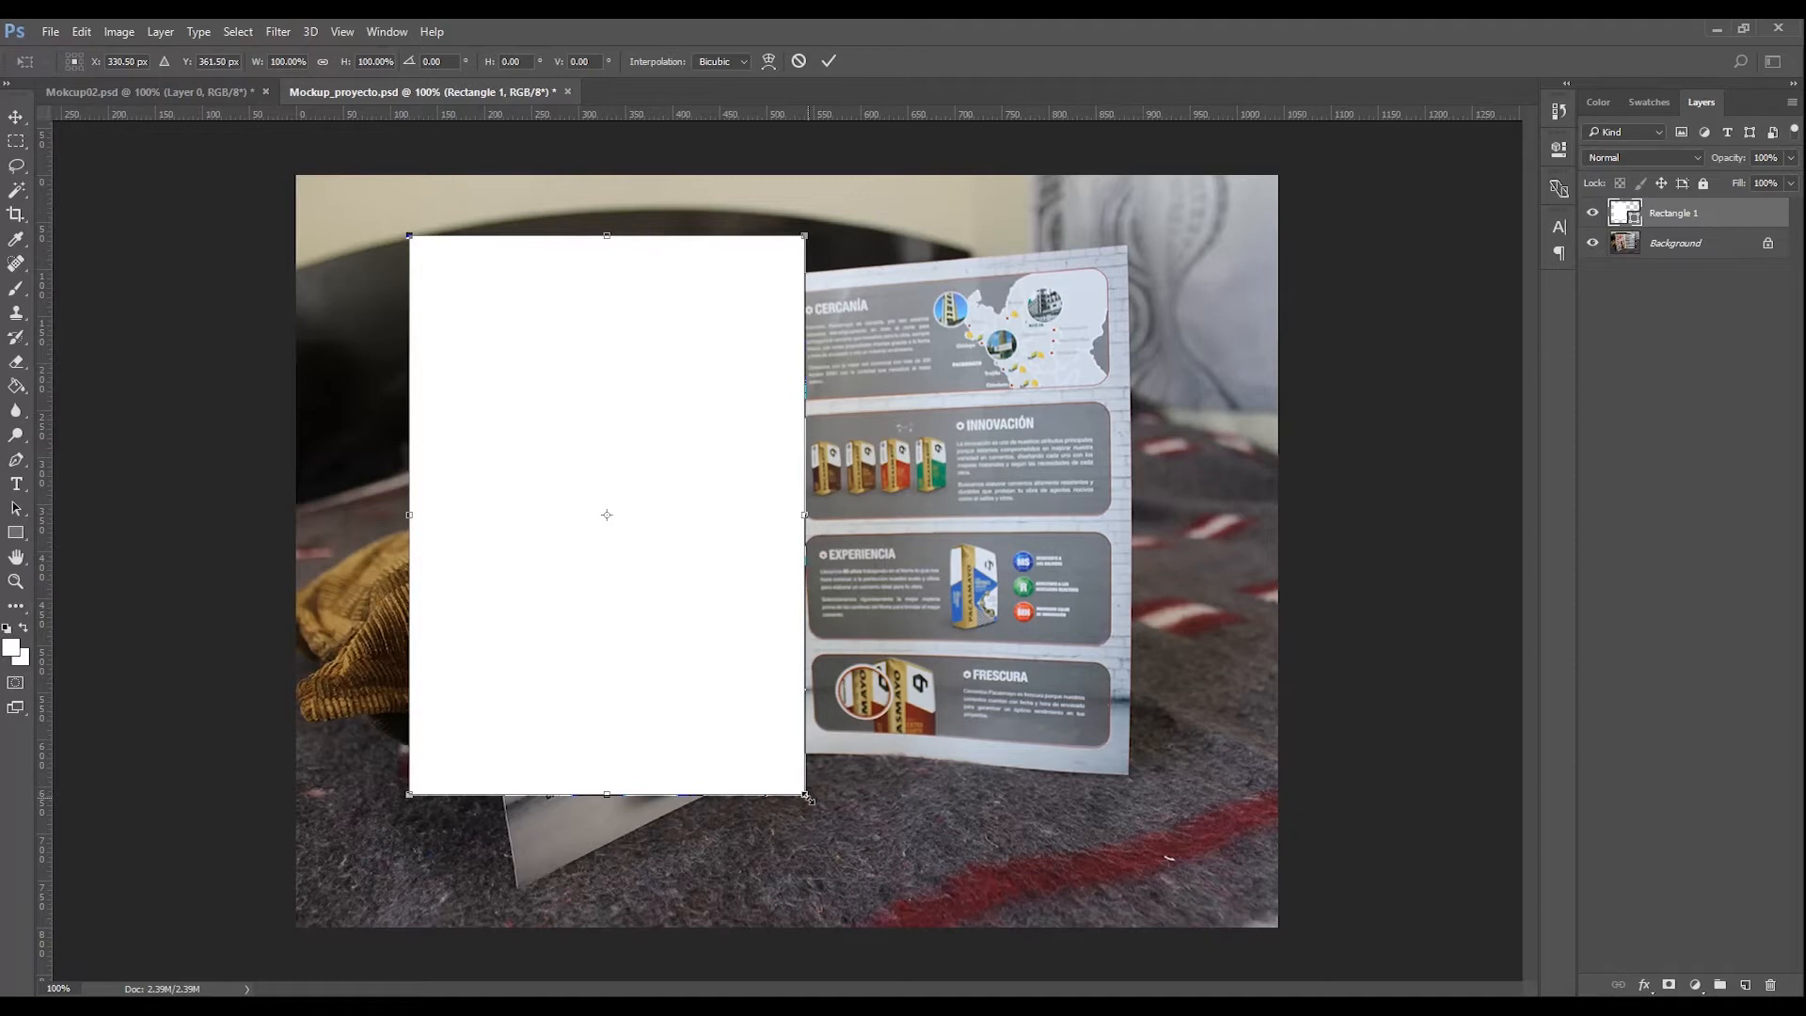
left_click_drag(808, 797, 912, 877)
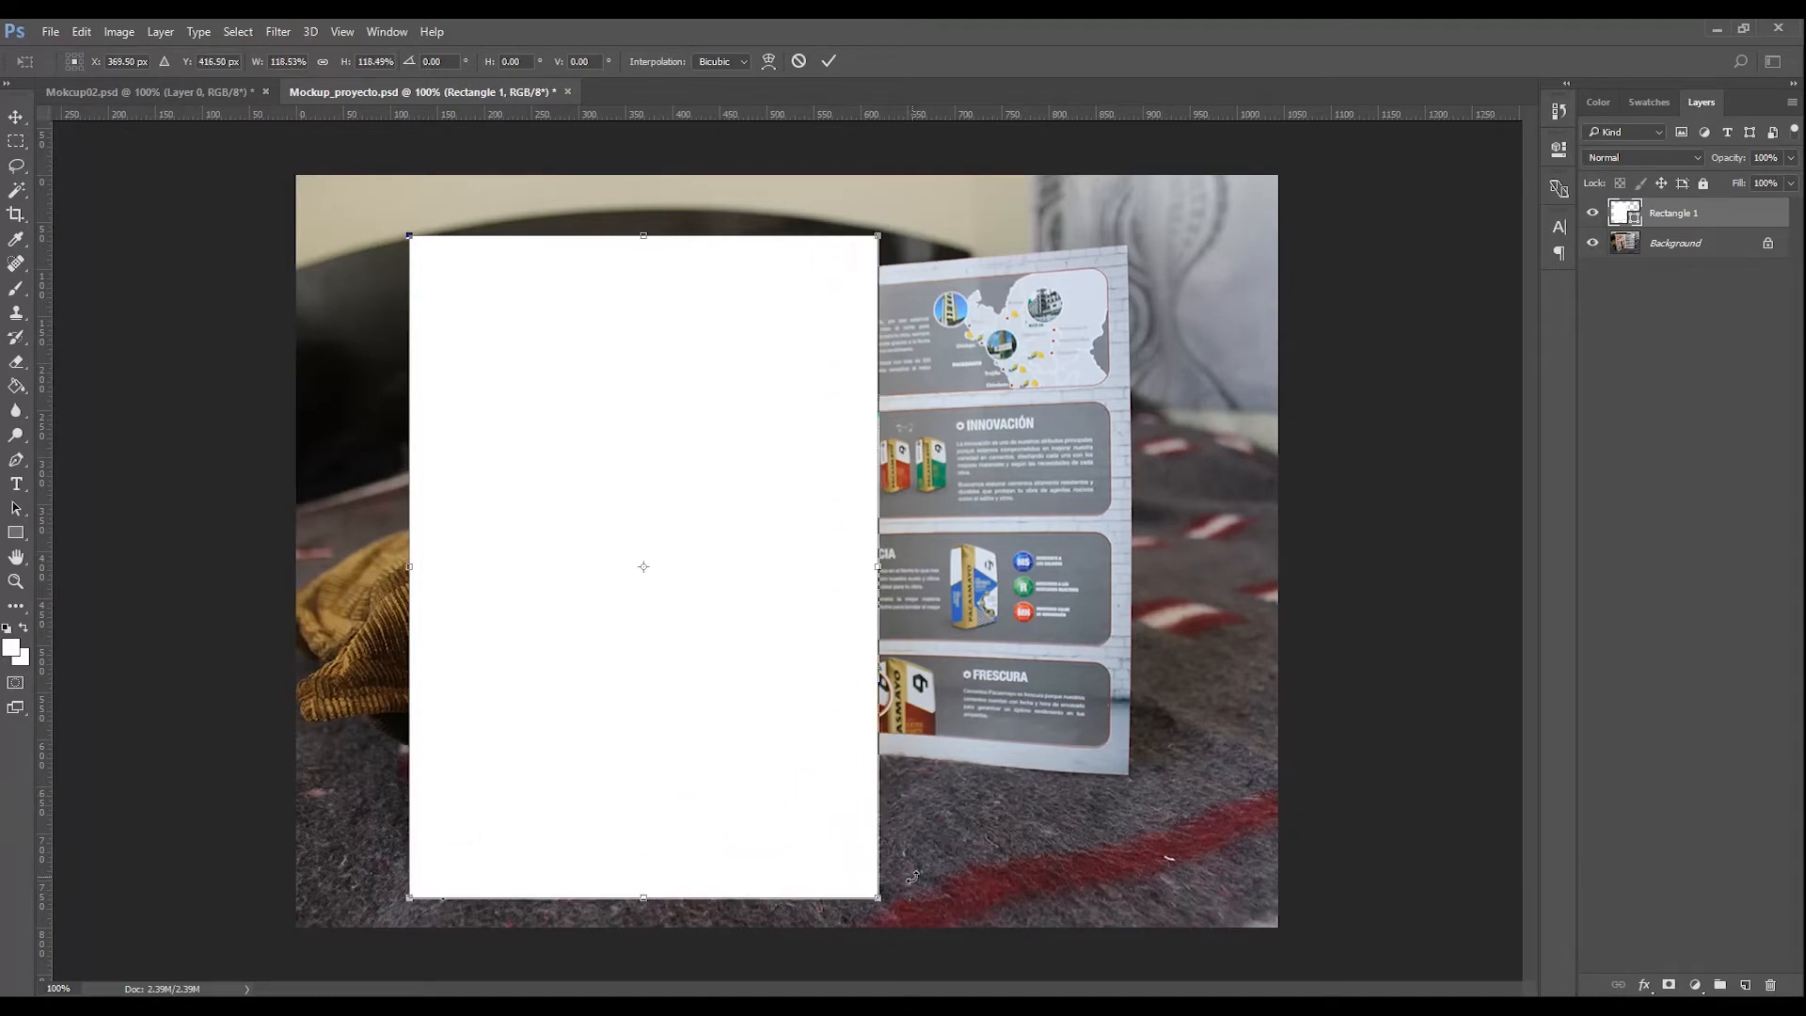
left_click(828, 63)
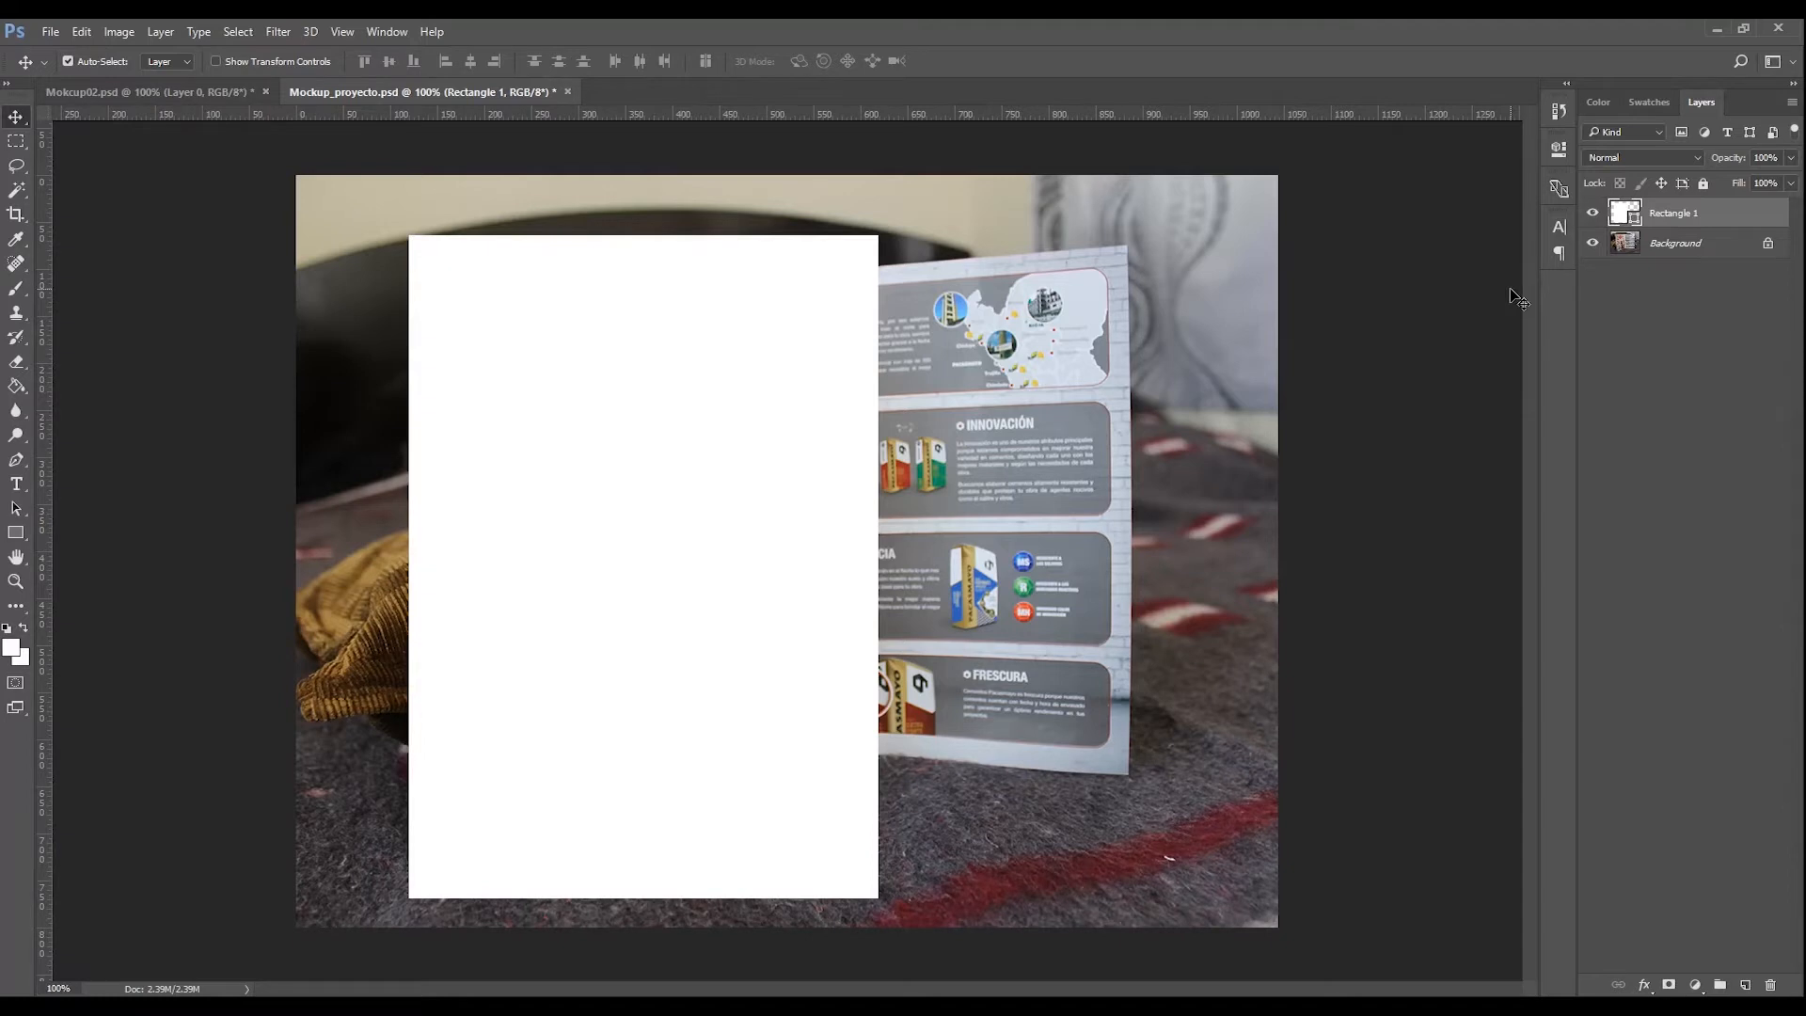
Step: Convert the rectangle layer to a smart object and rename it Mockup 01
right_click(1703, 211)
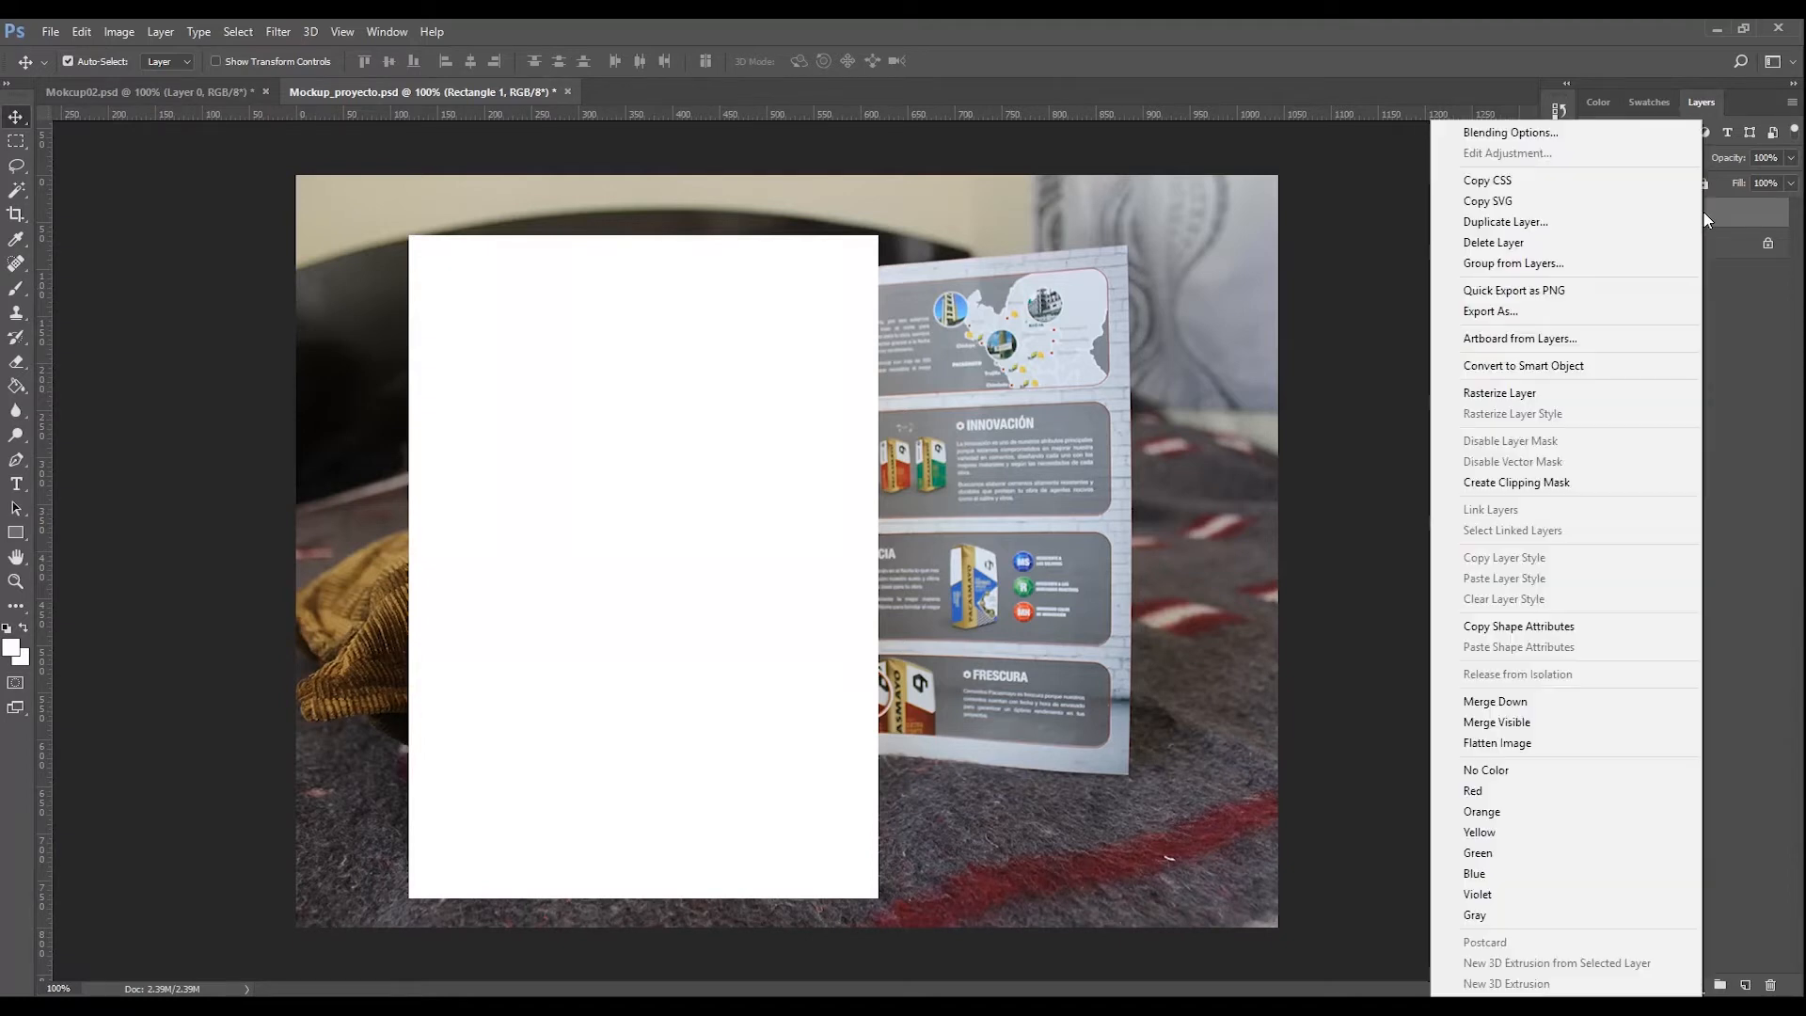
left_click(1550, 370)
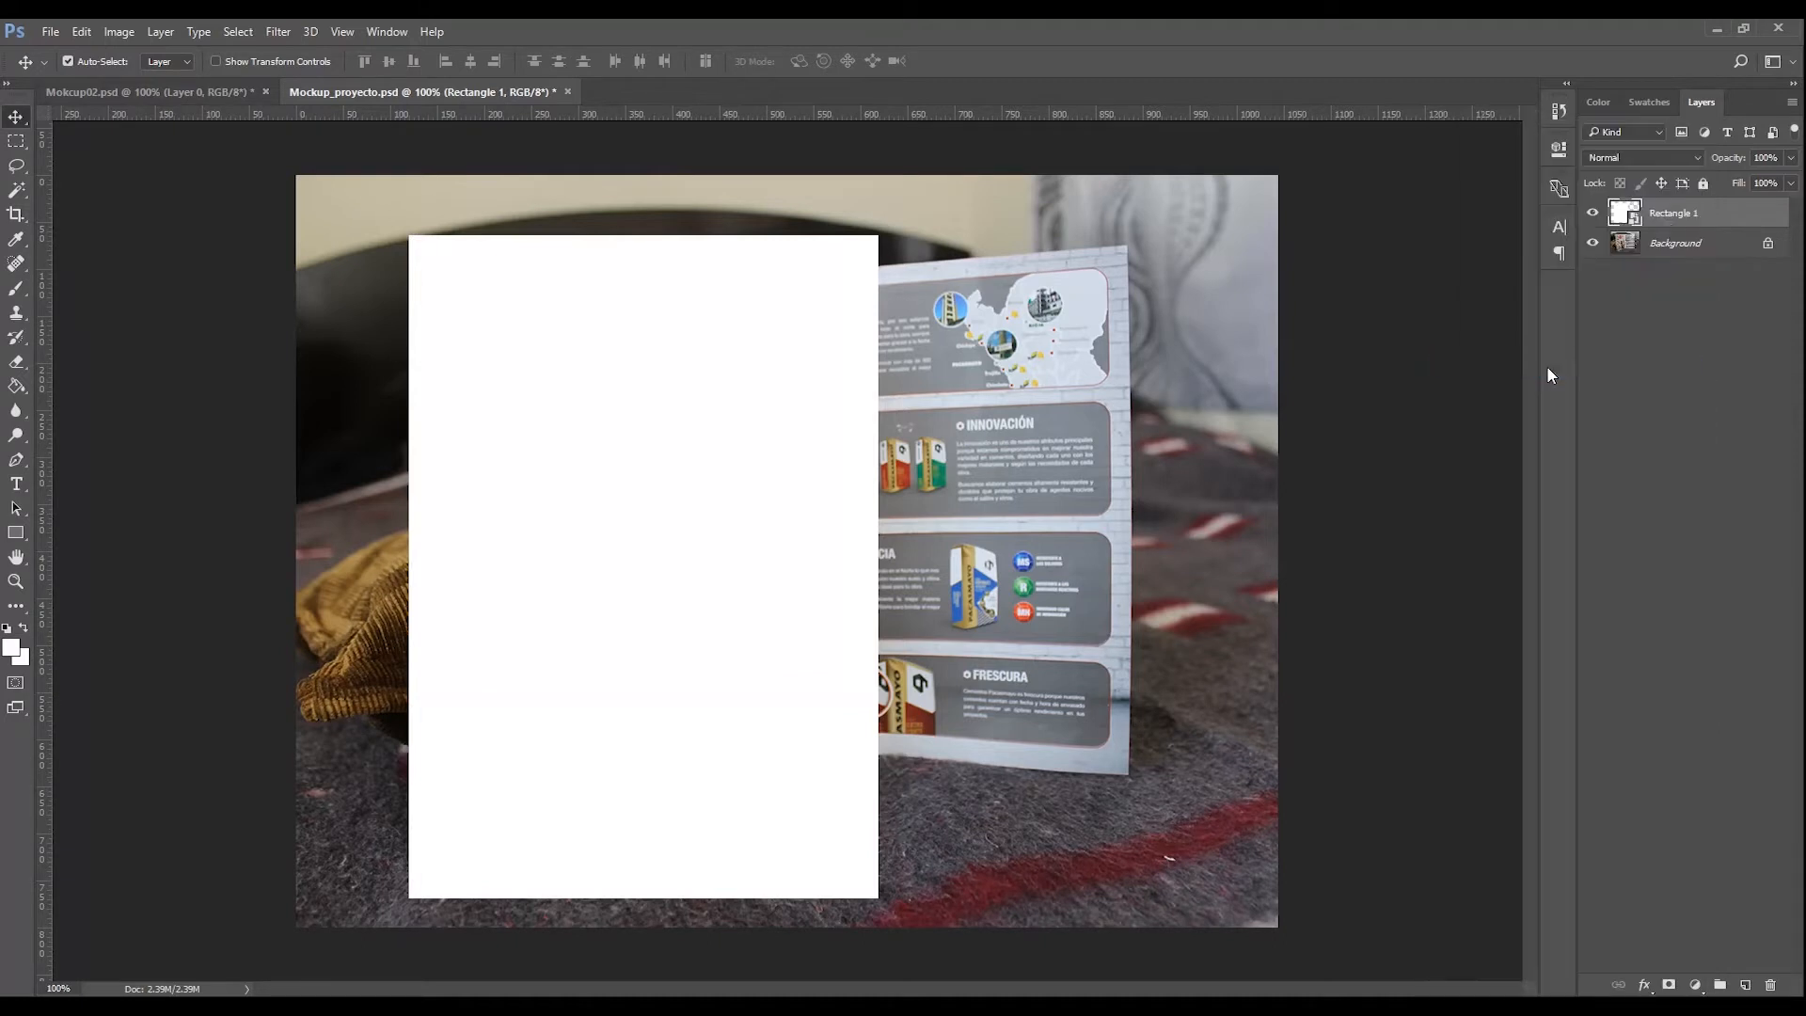
double_click(1678, 217)
type("Mockup 01")
key("Return")
left_click_drag(753, 414, 890, 404)
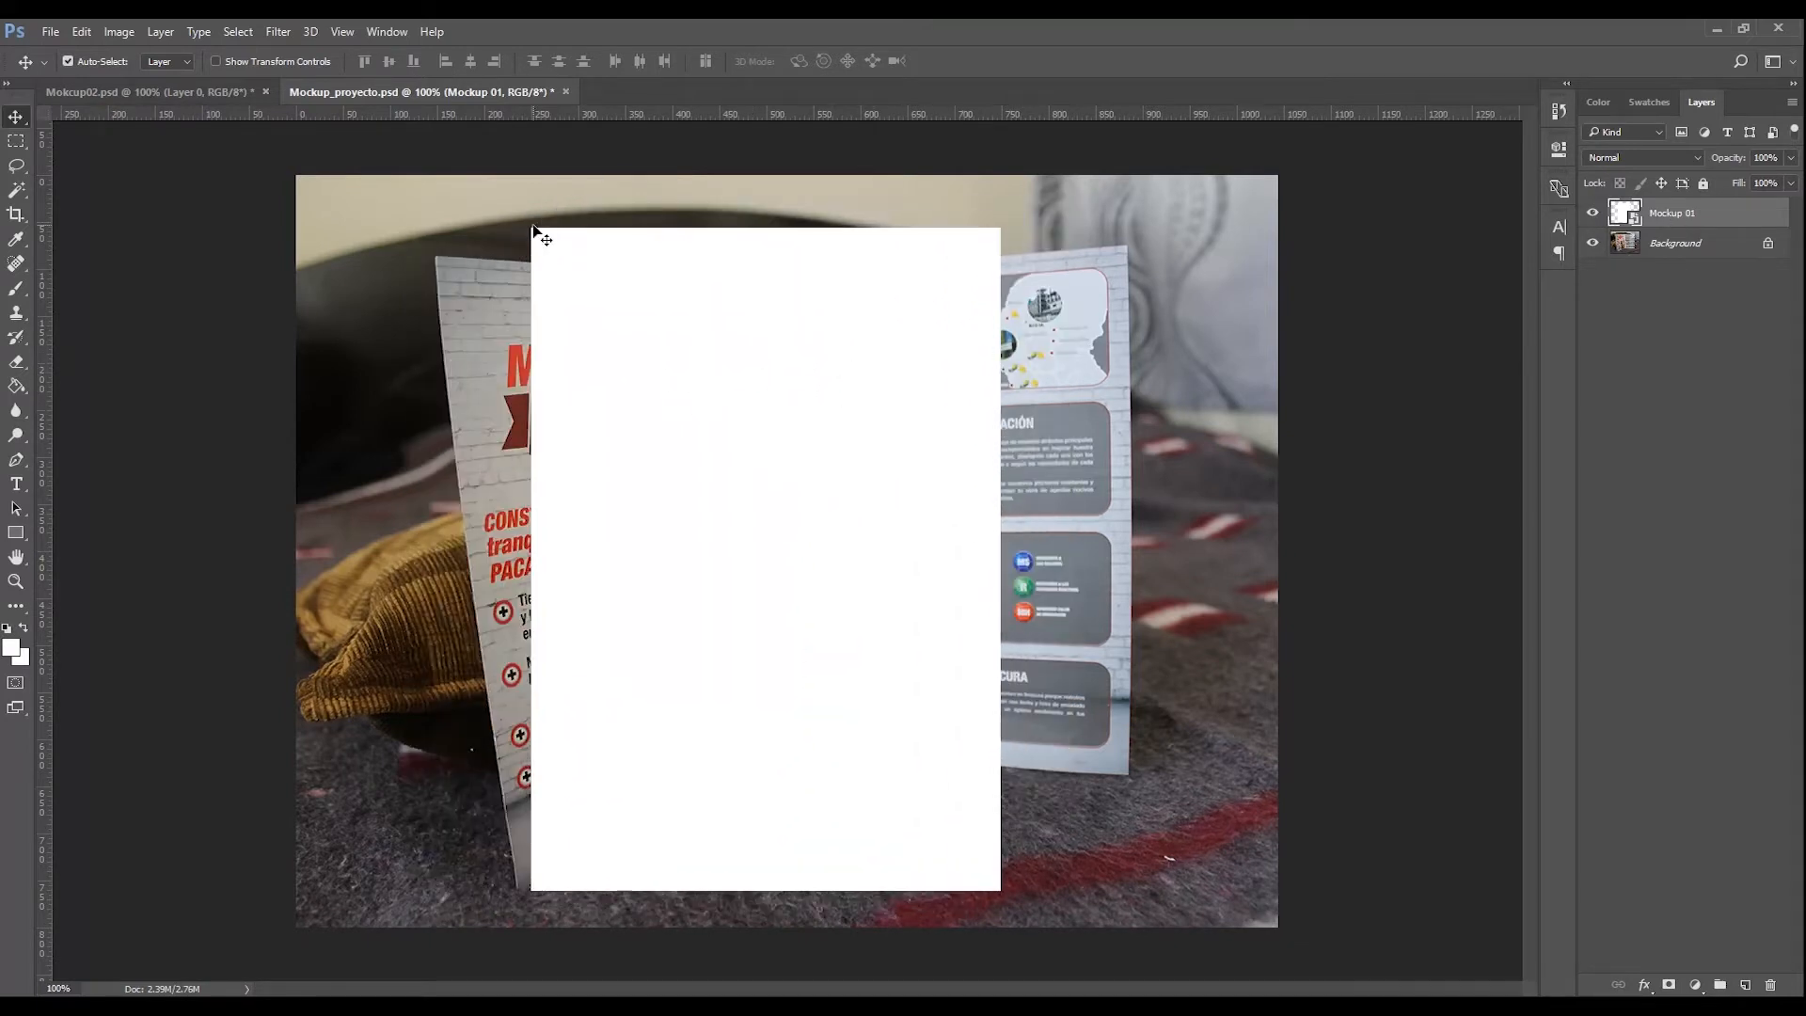
left_click_drag(759, 327, 956, 311)
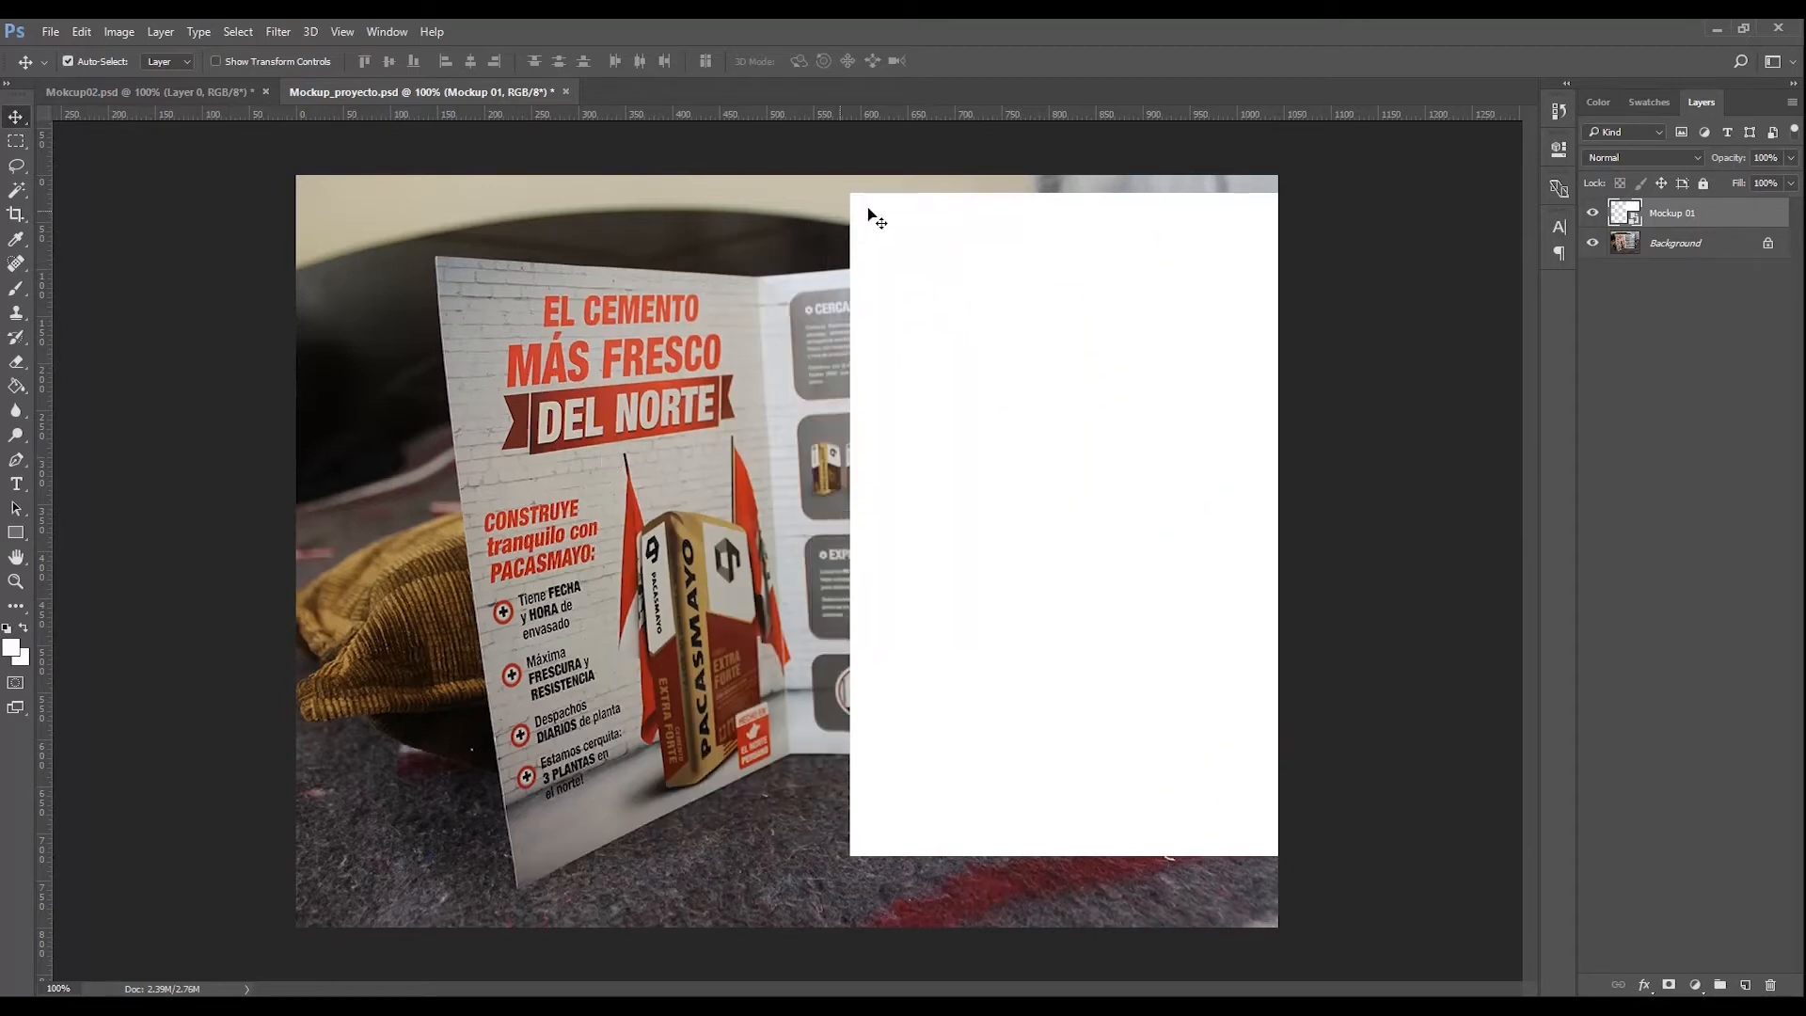
mouse_move(867, 210)
left_mouse_down()
mouse_move(891, 274)
mouse_move(860, 243)
left_mouse_up()
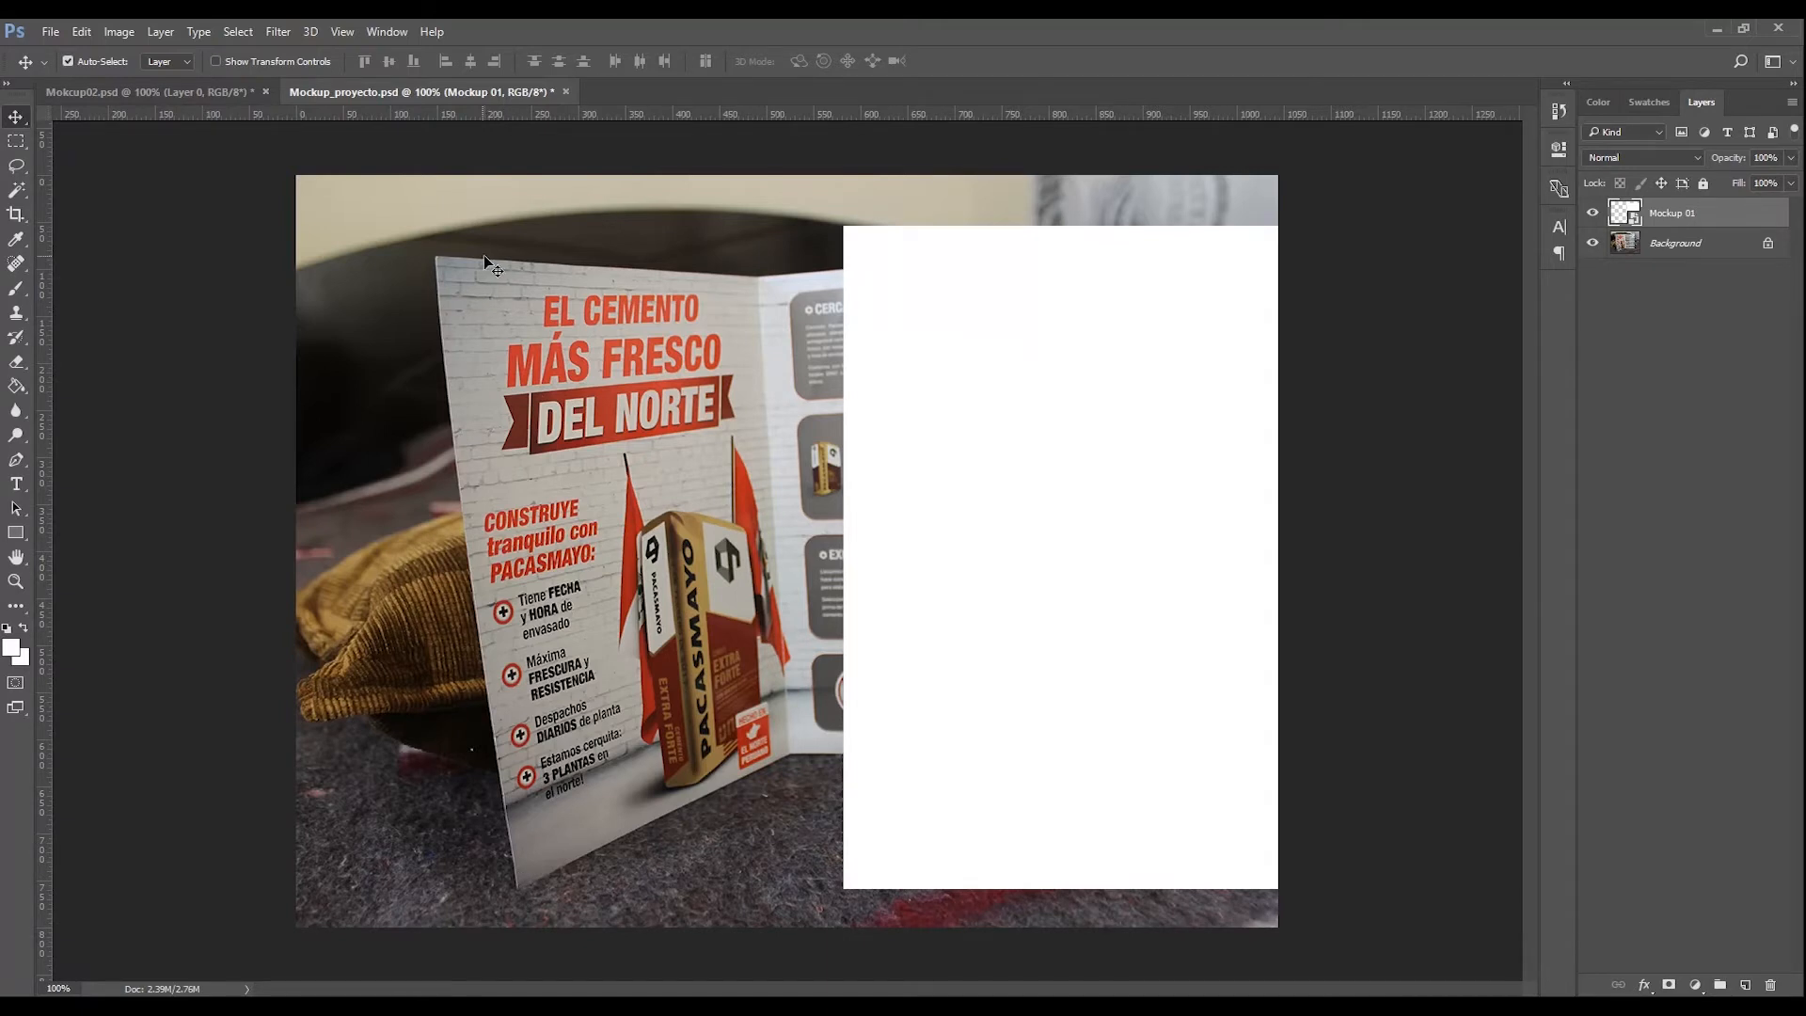
left_click_drag(1021, 415, 590, 420)
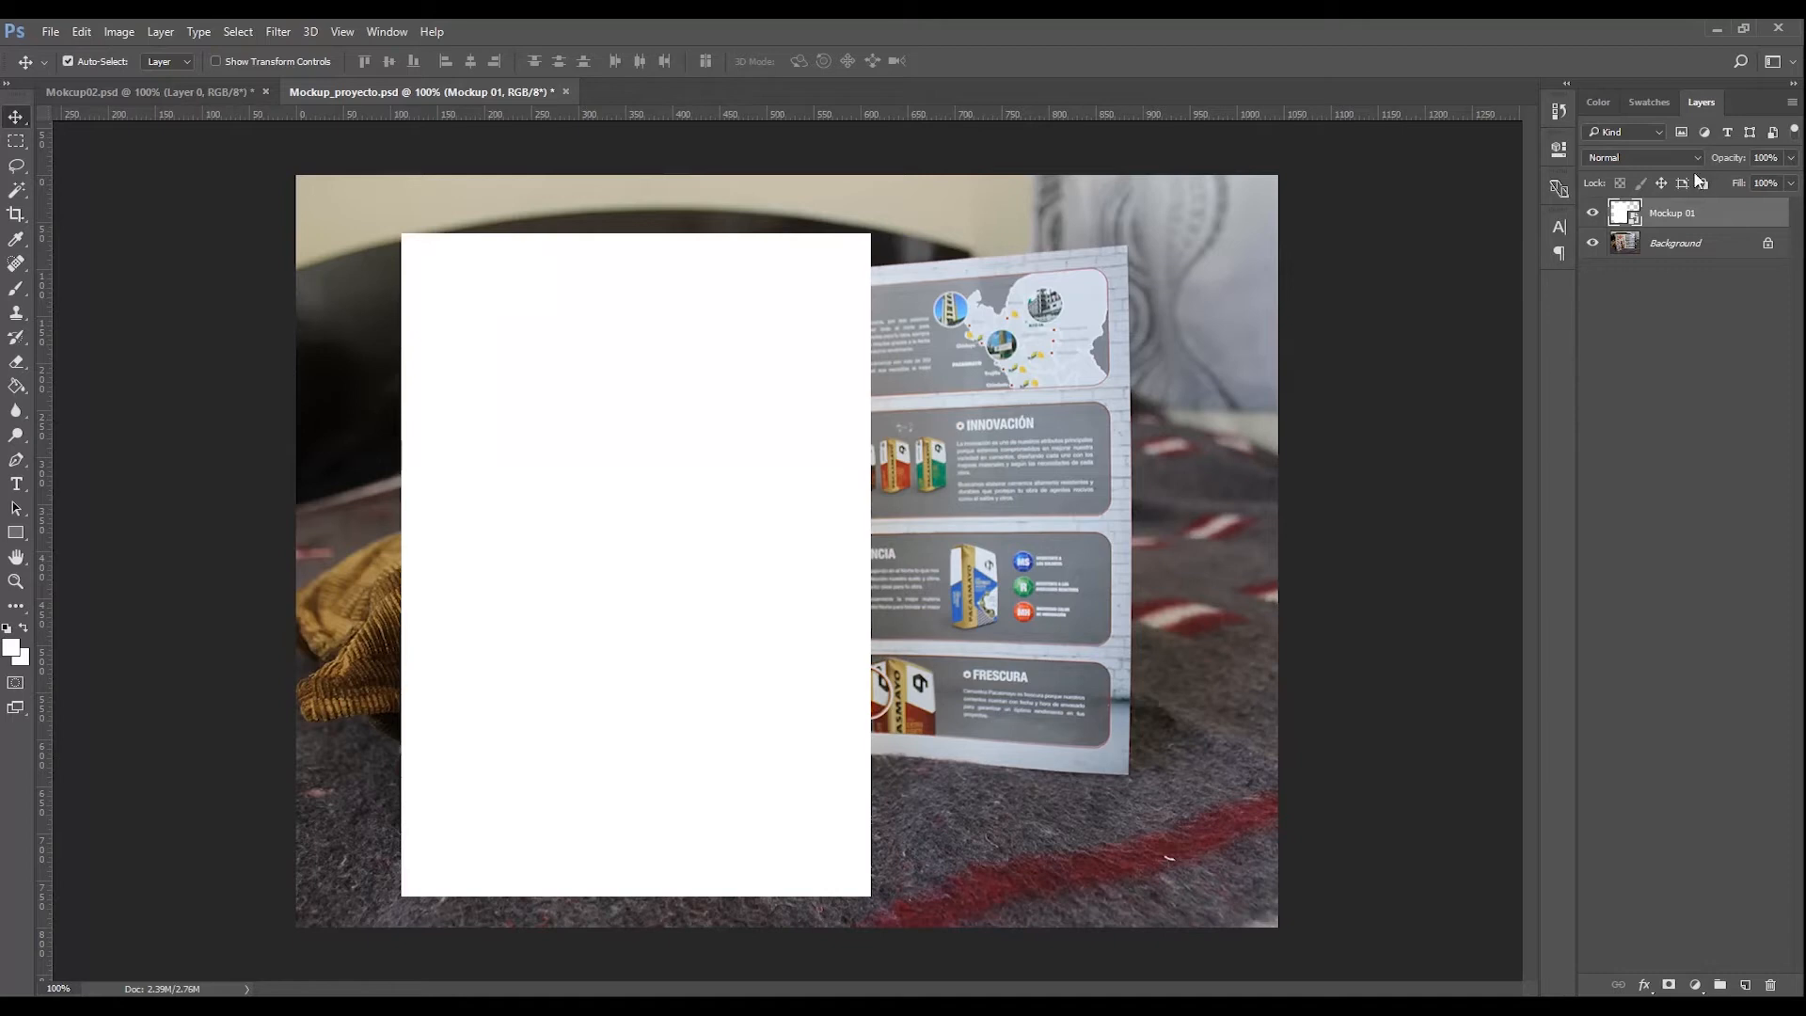
Step: Set the opacity of the Mockup 01 layer to 60%
left_click(1769, 157)
type("60")
key("Return")
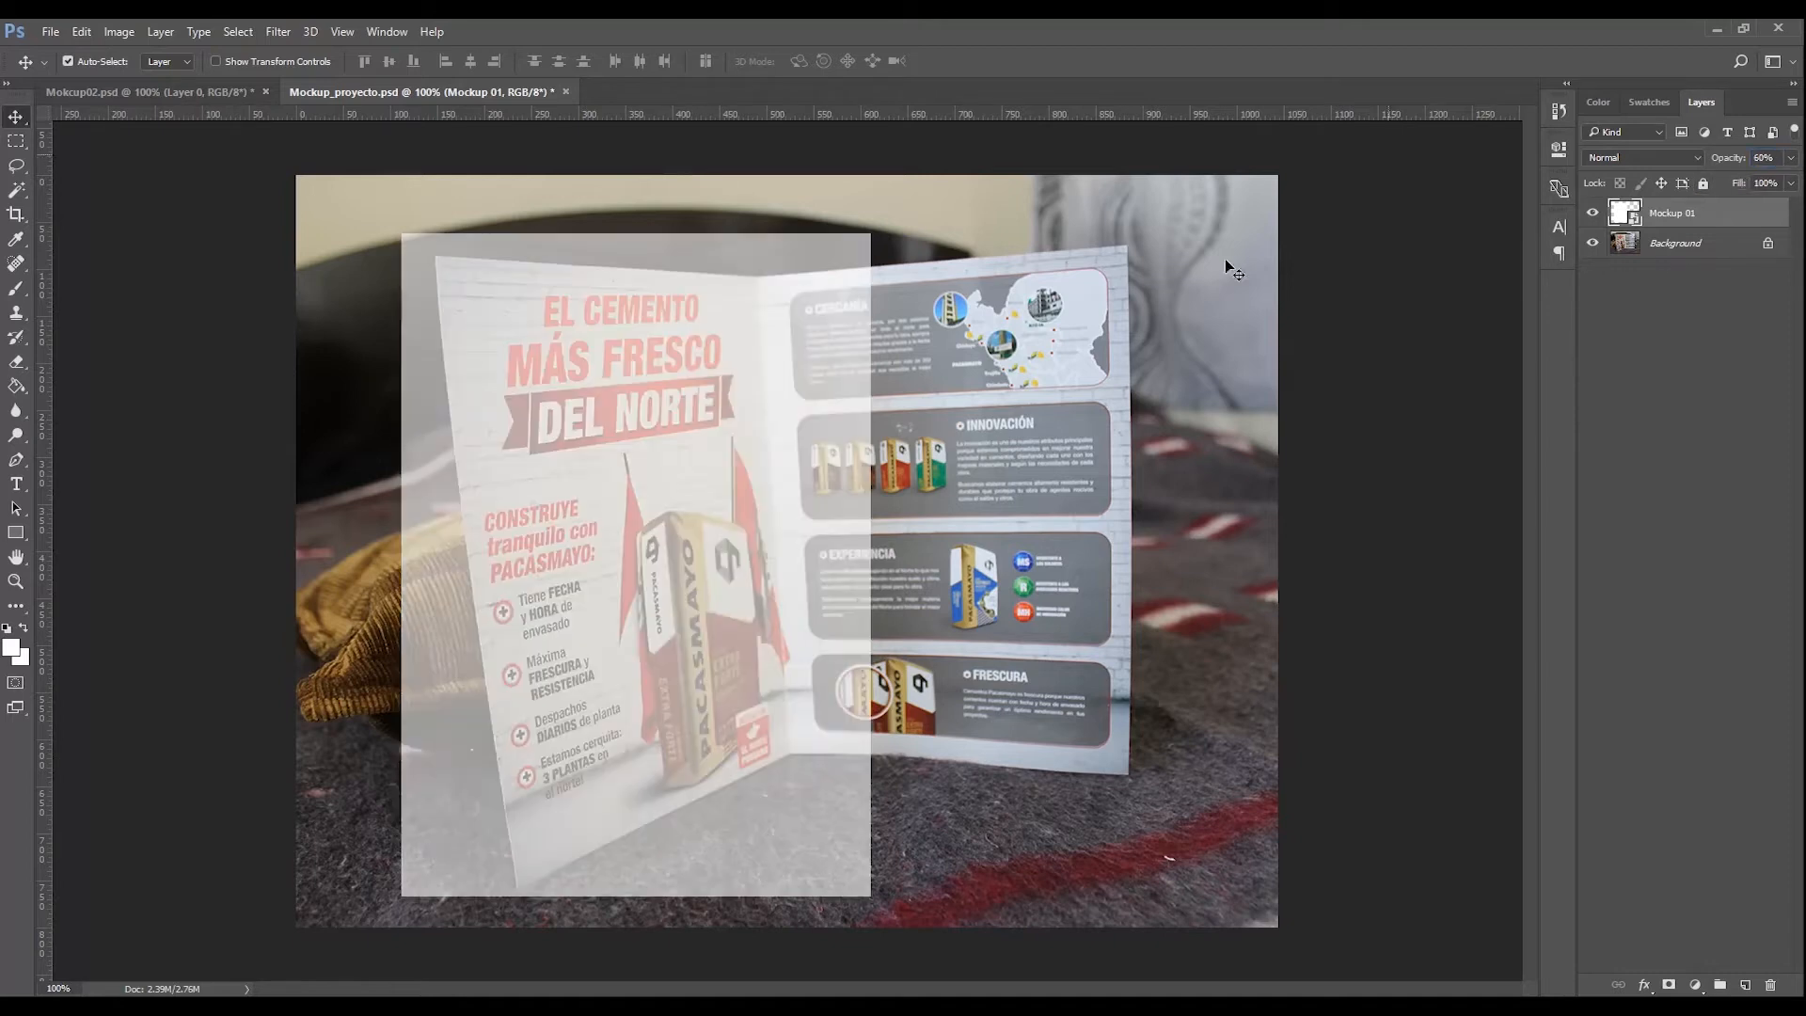
Step: Distort the Mockup 01 layer so its two top corners match the top corners of the brochure's left page
key("z")
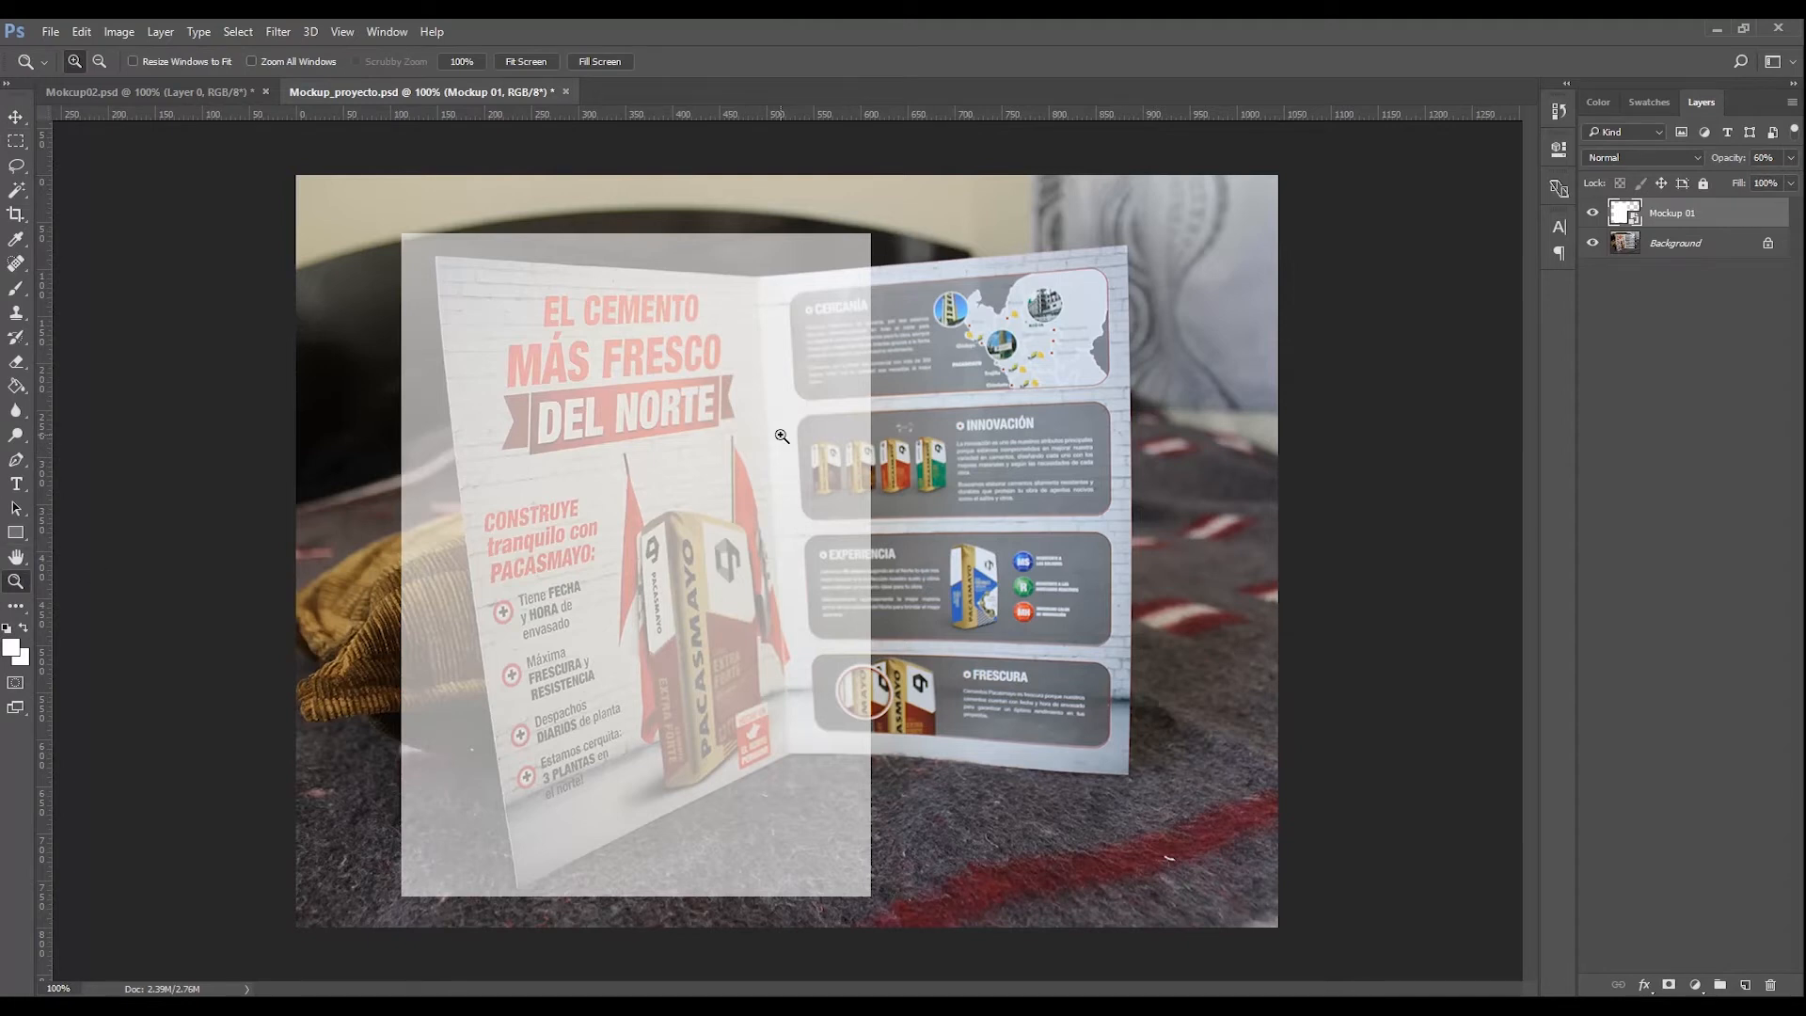
left_click(782, 437)
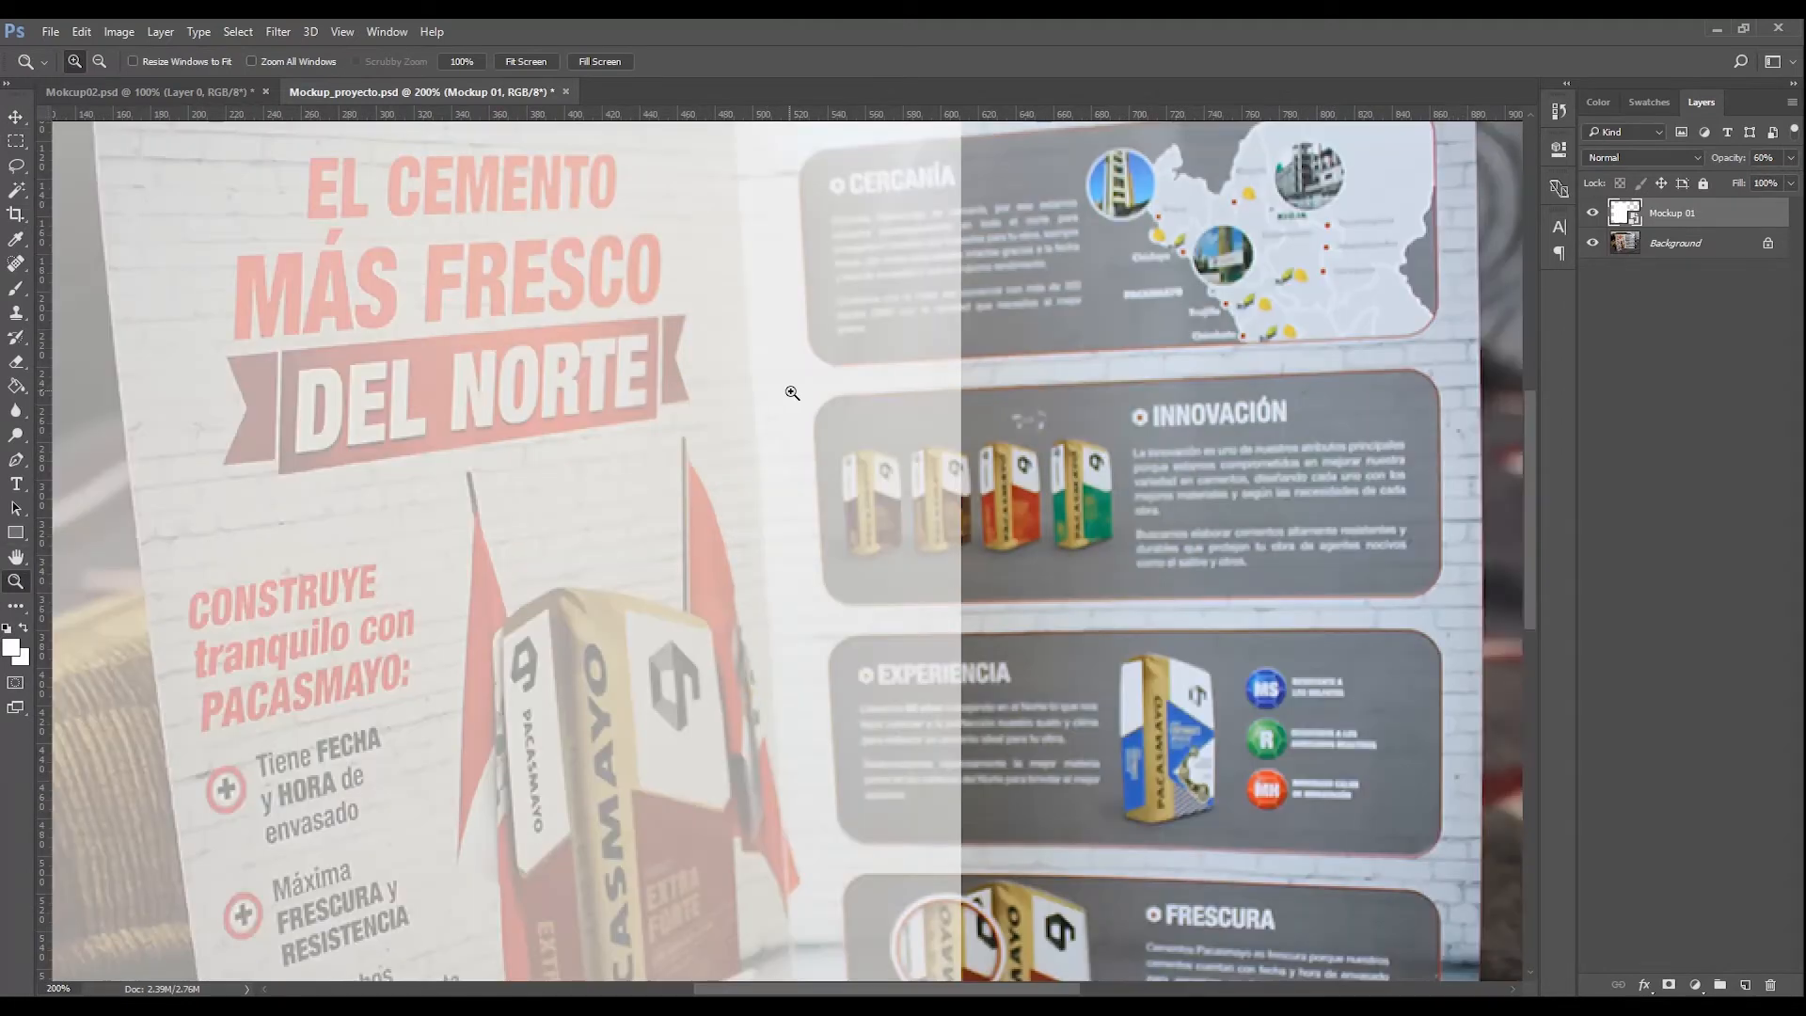
key("h")
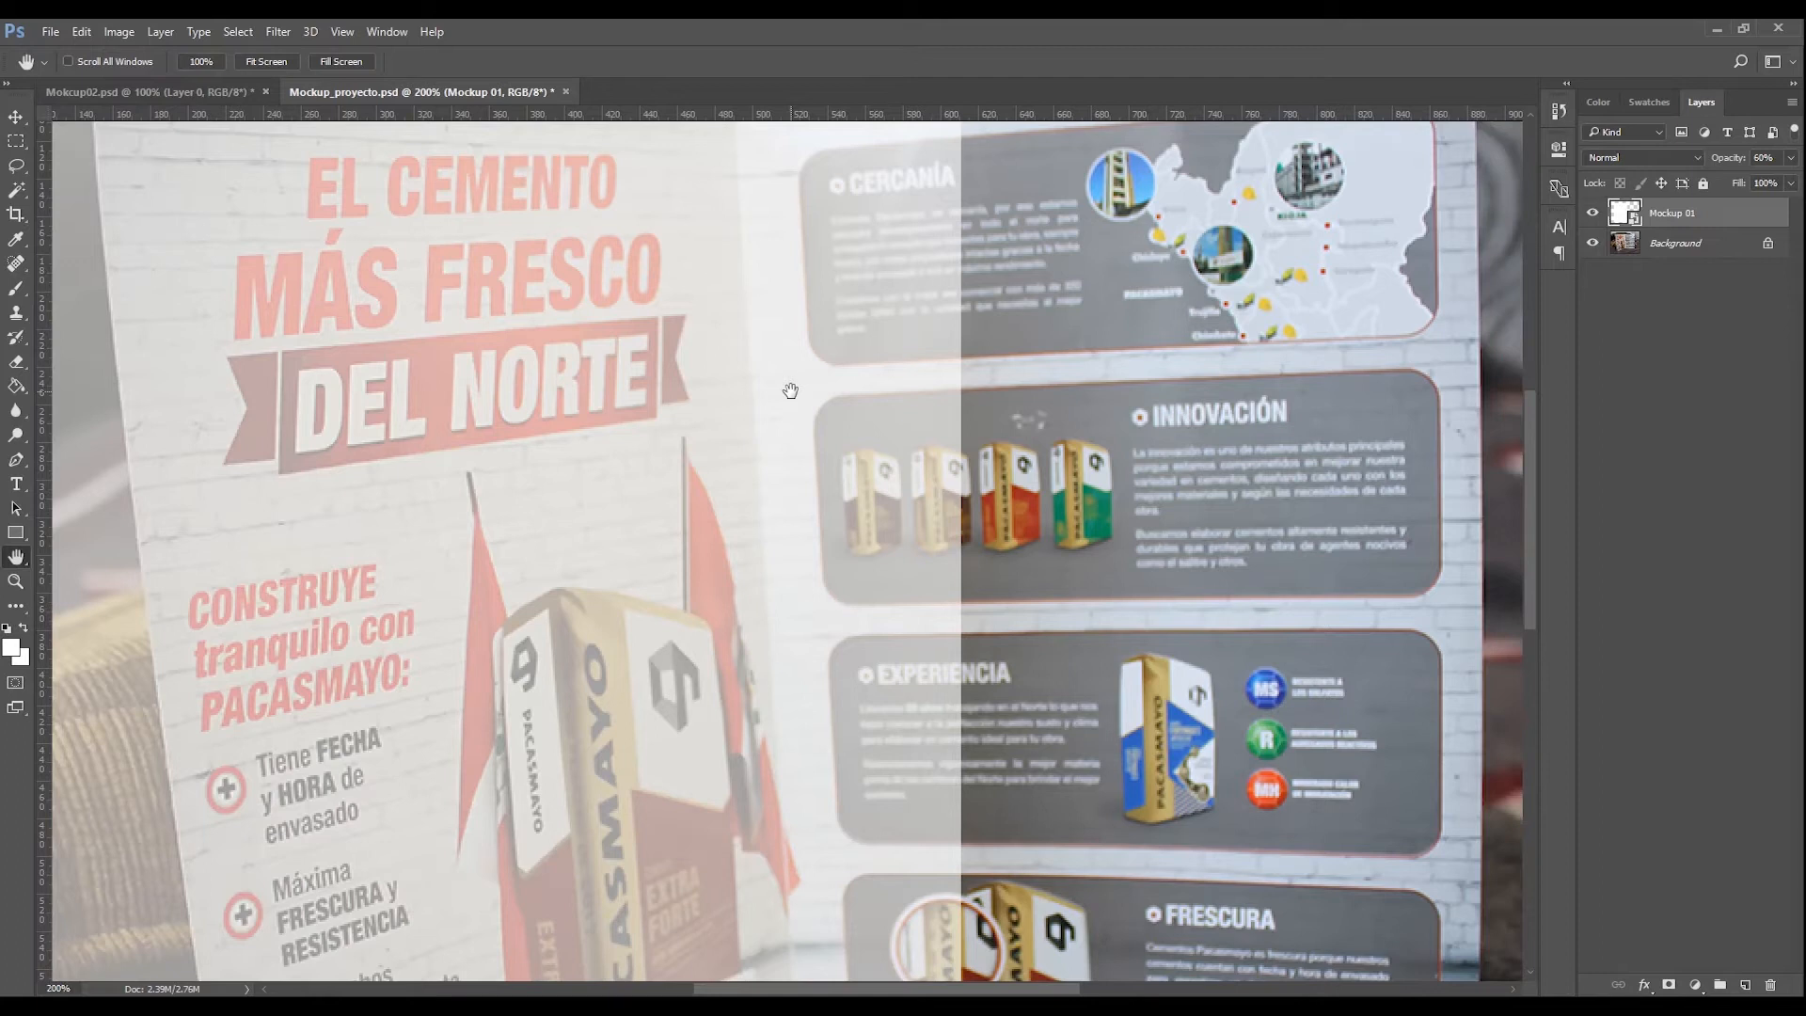
left_click_drag(729, 292, 889, 455)
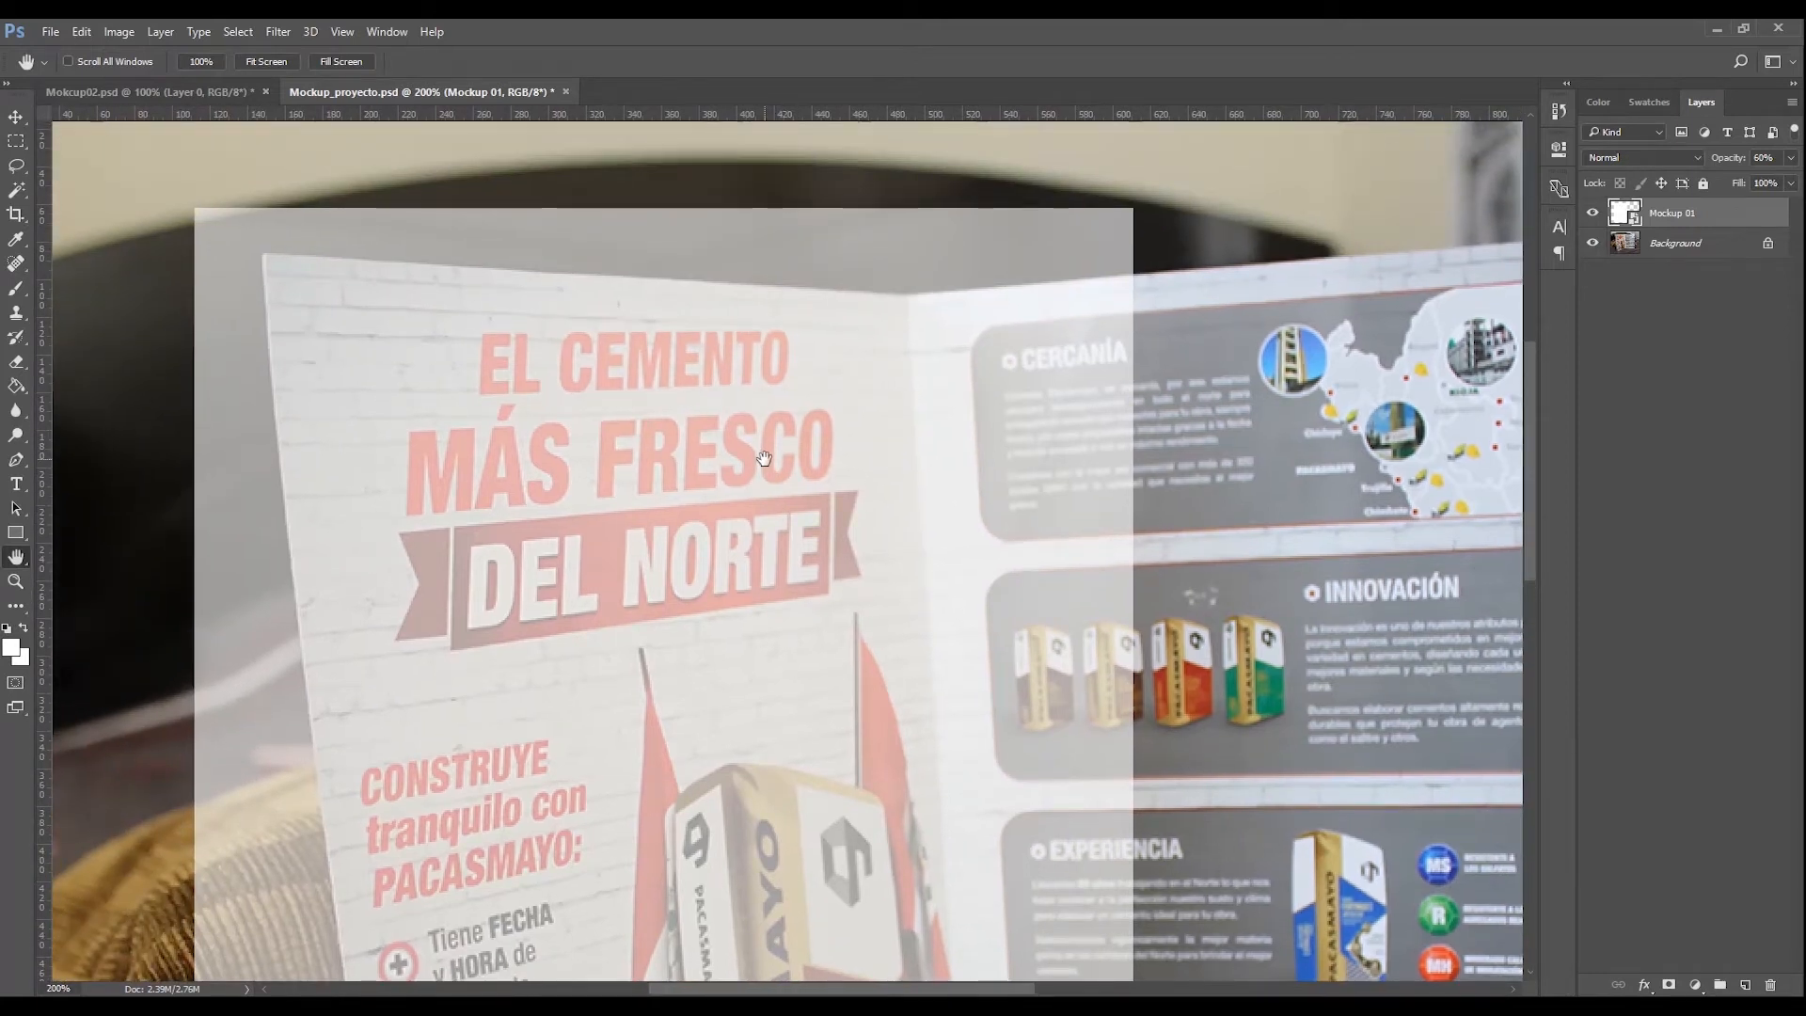
key("ctrl+t")
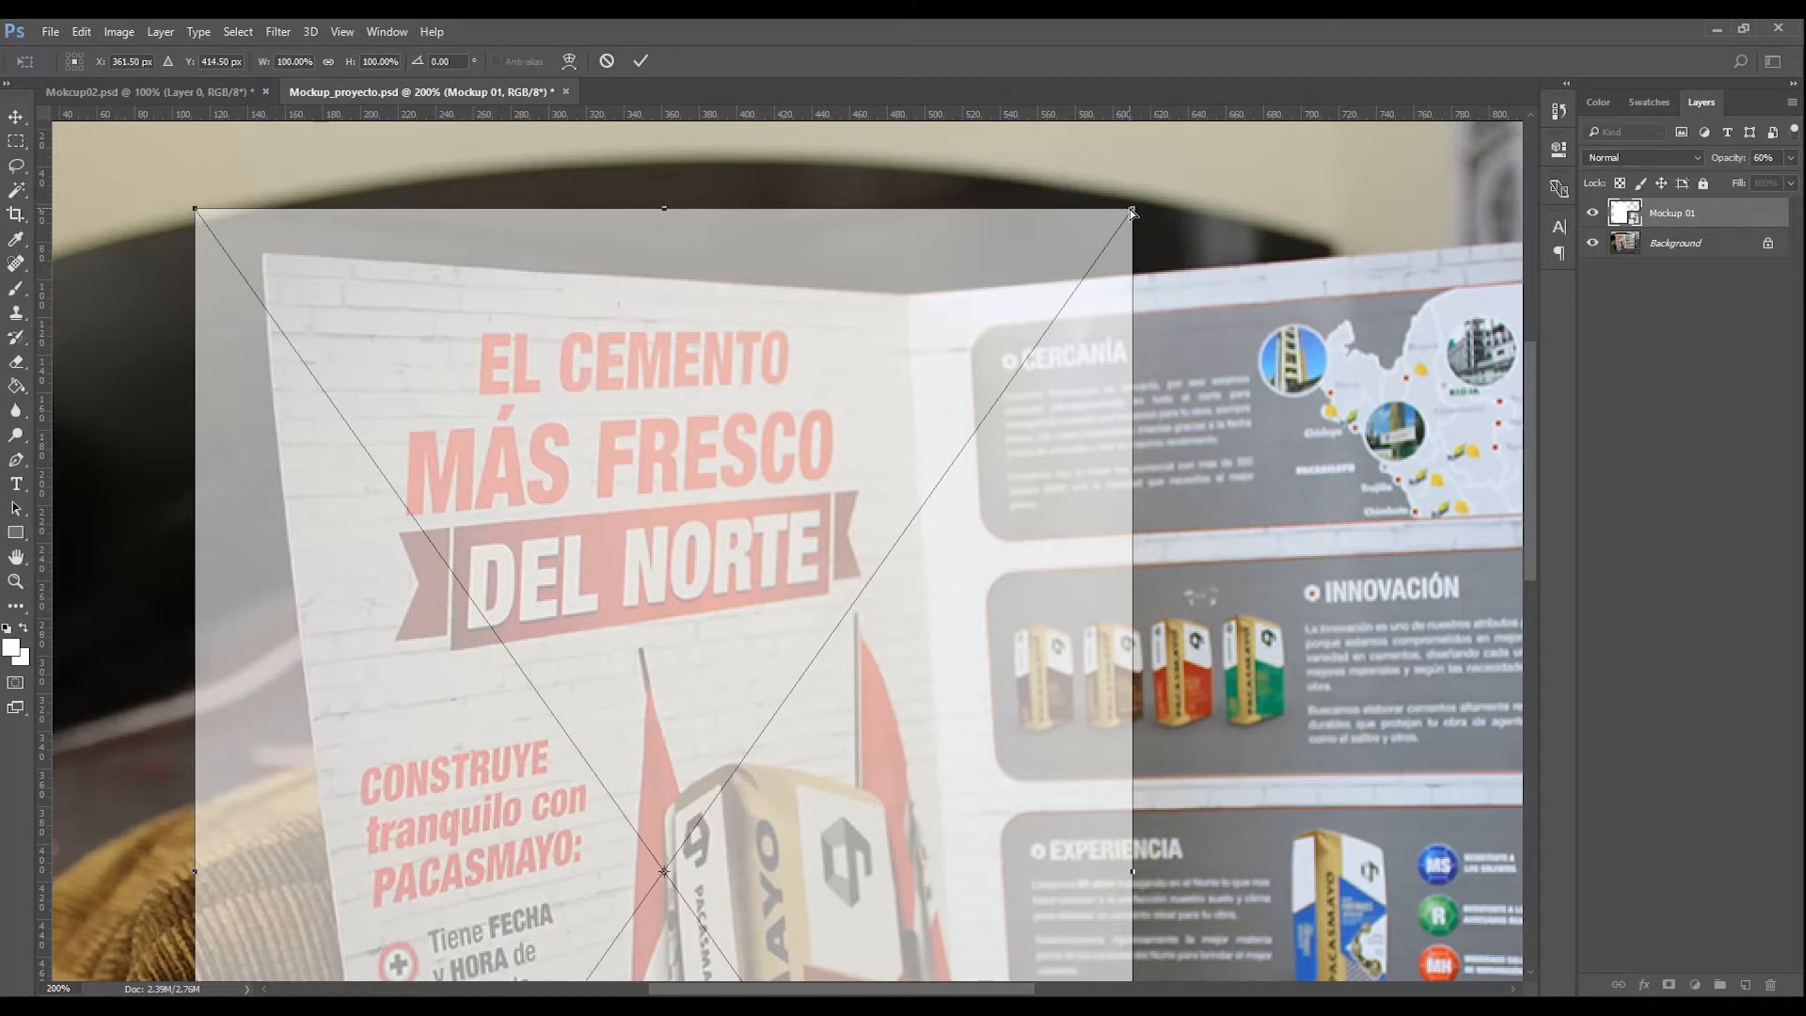
left_click_drag(1132, 211, 909, 296)
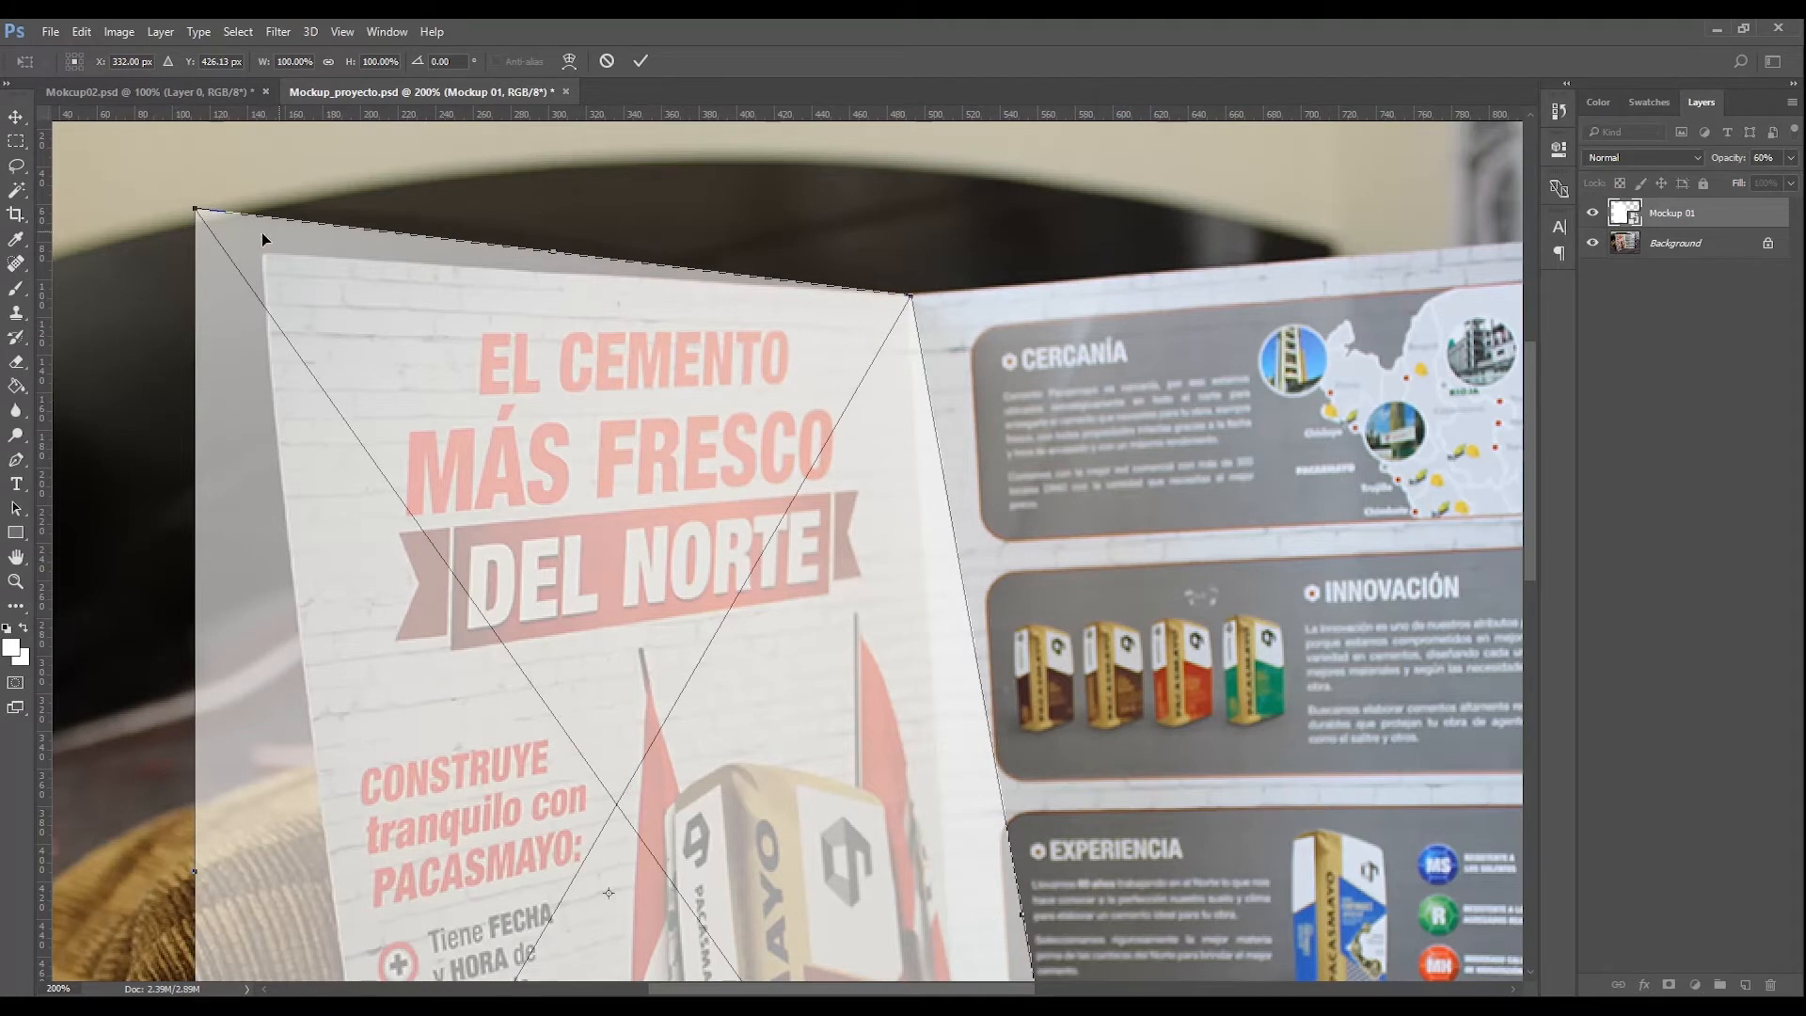
left_click_drag(198, 215, 266, 258)
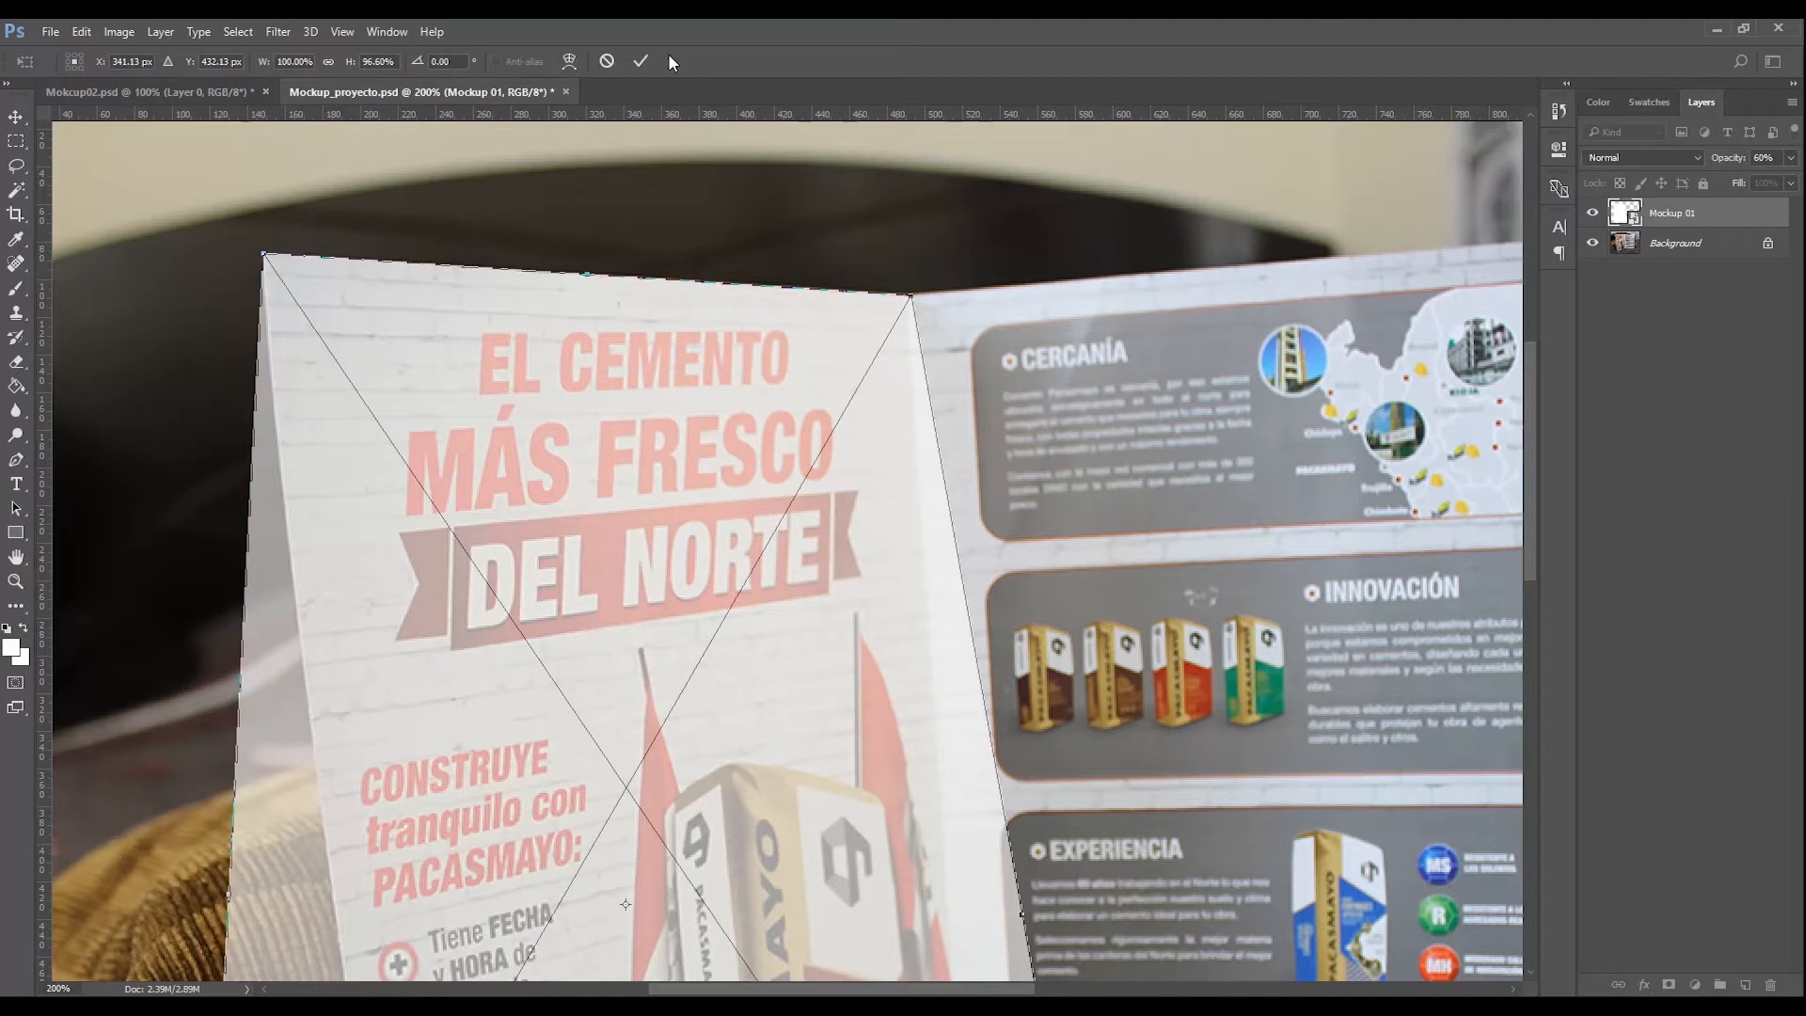
left_click(643, 60)
Step: Distort the Mockup 01 layer so its two bottom corners match the bottom corners of the brochure's left page
mouse_move(715, 654)
left_mouse_down()
mouse_move(754, 448)
mouse_move(730, 406)
left_mouse_up()
left_click_drag(736, 688, 718, 452)
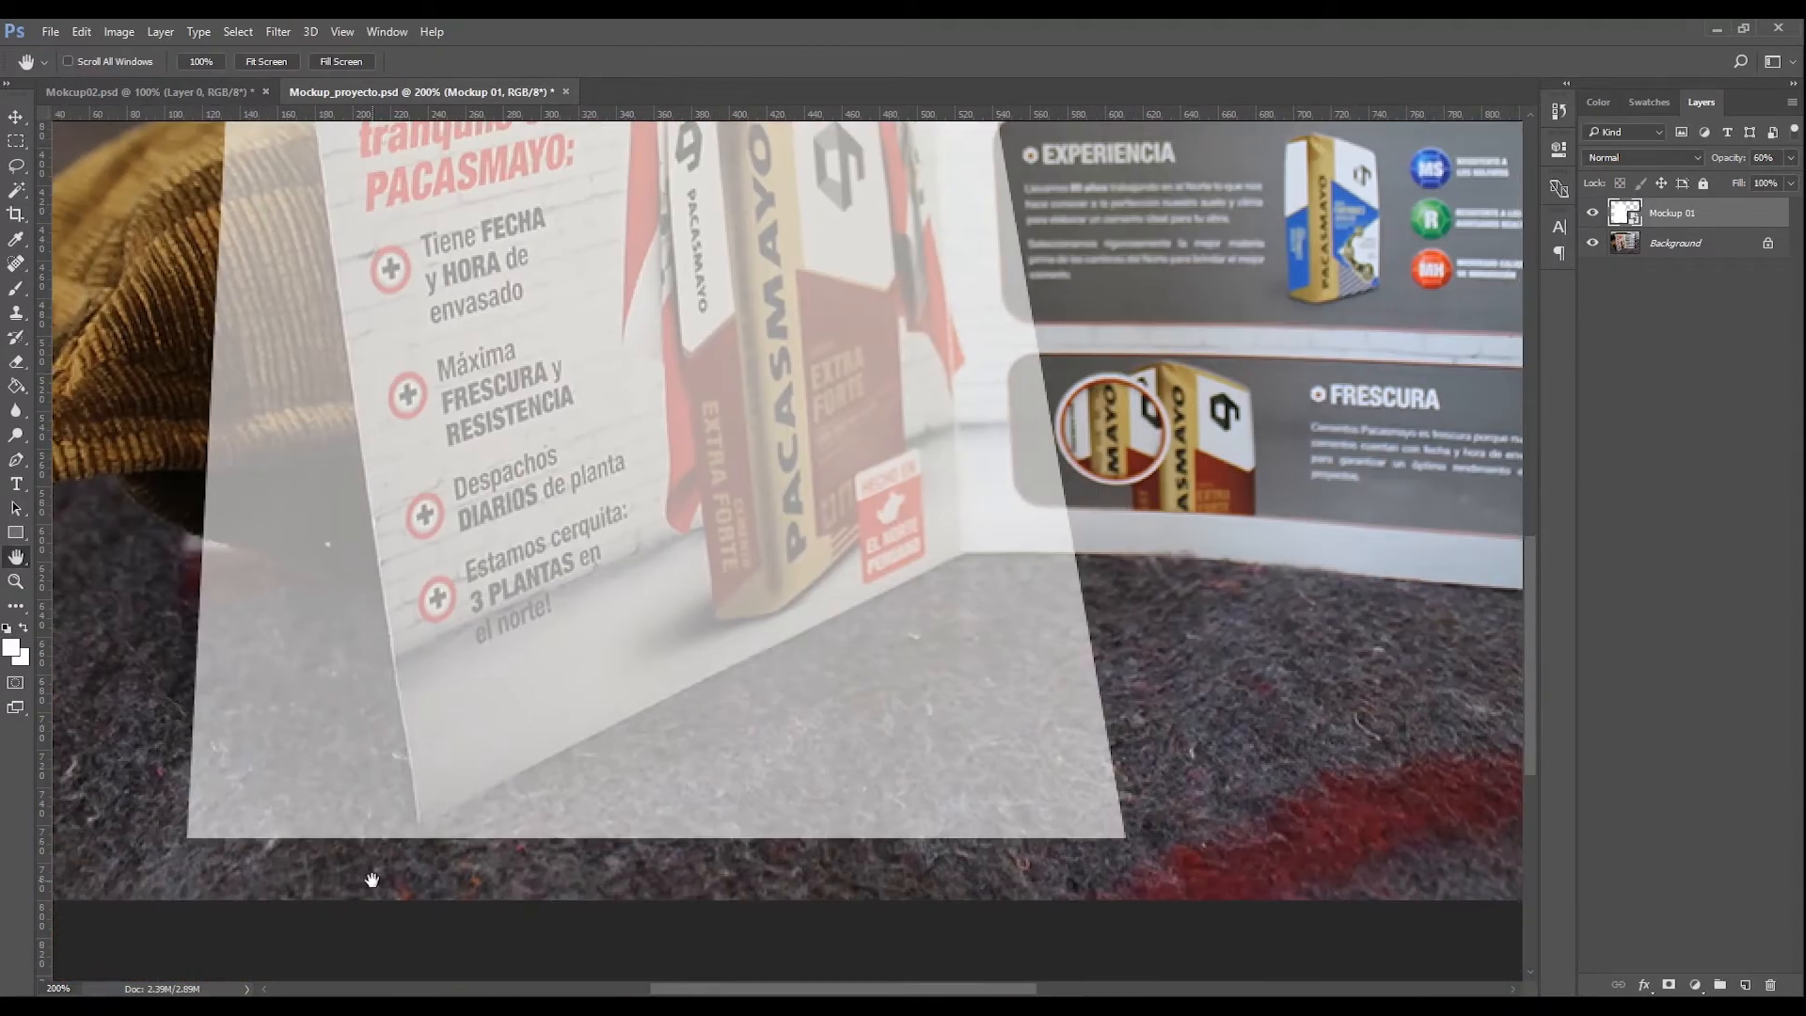
key("ctrl+t")
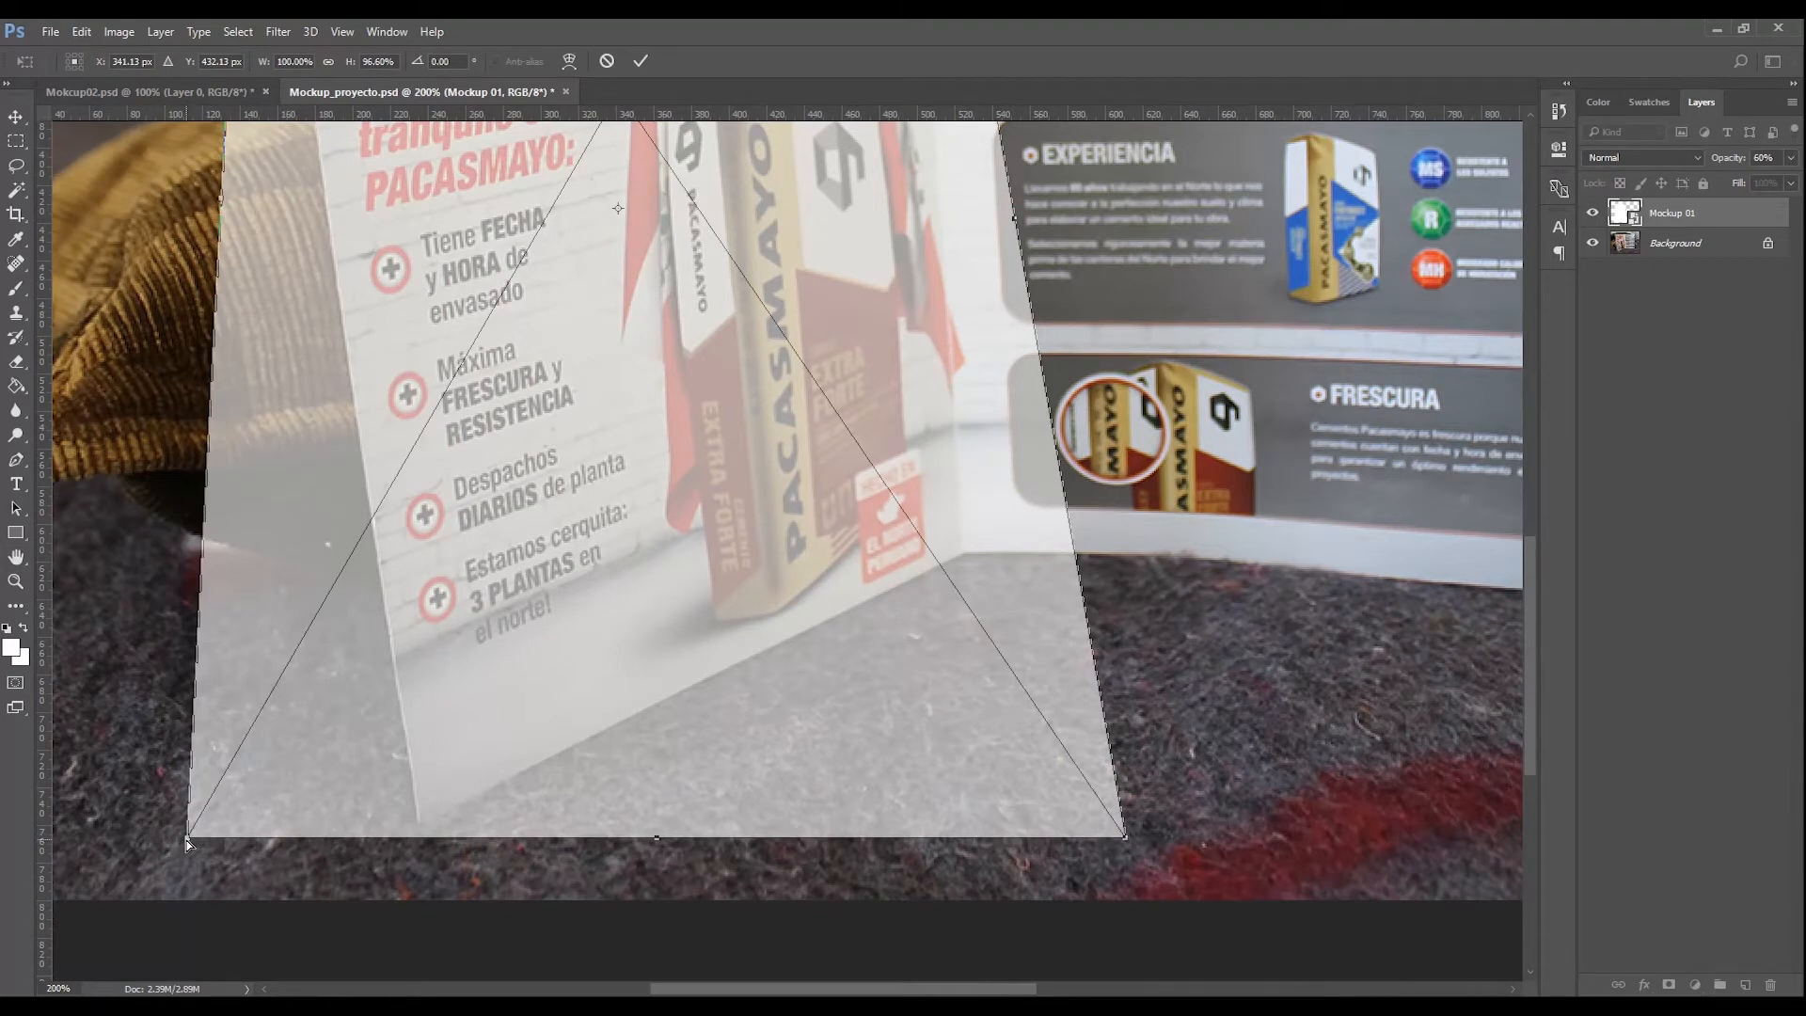
left_click_drag(187, 842, 416, 820)
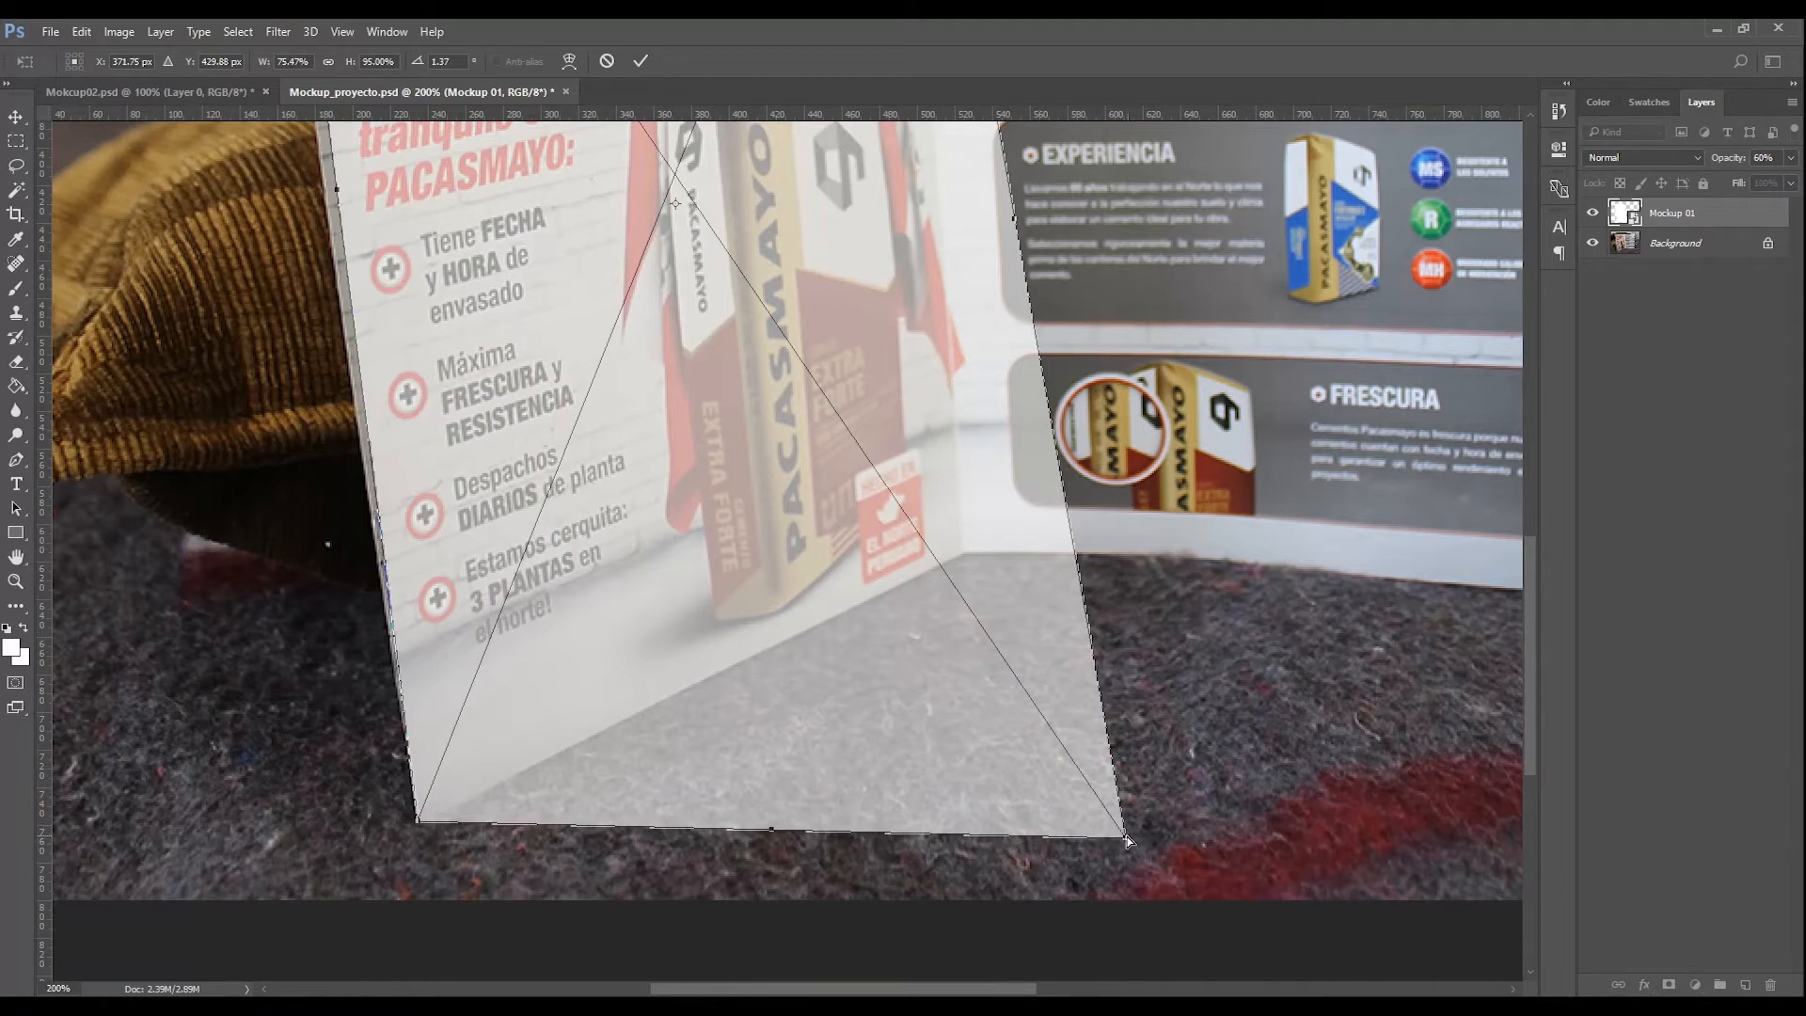
left_click_drag(1129, 840, 966, 554)
left_click(648, 60)
Step: Examine the bottom and left edges of the Mockup 01 layer against the brochure's left page at close range
key("h")
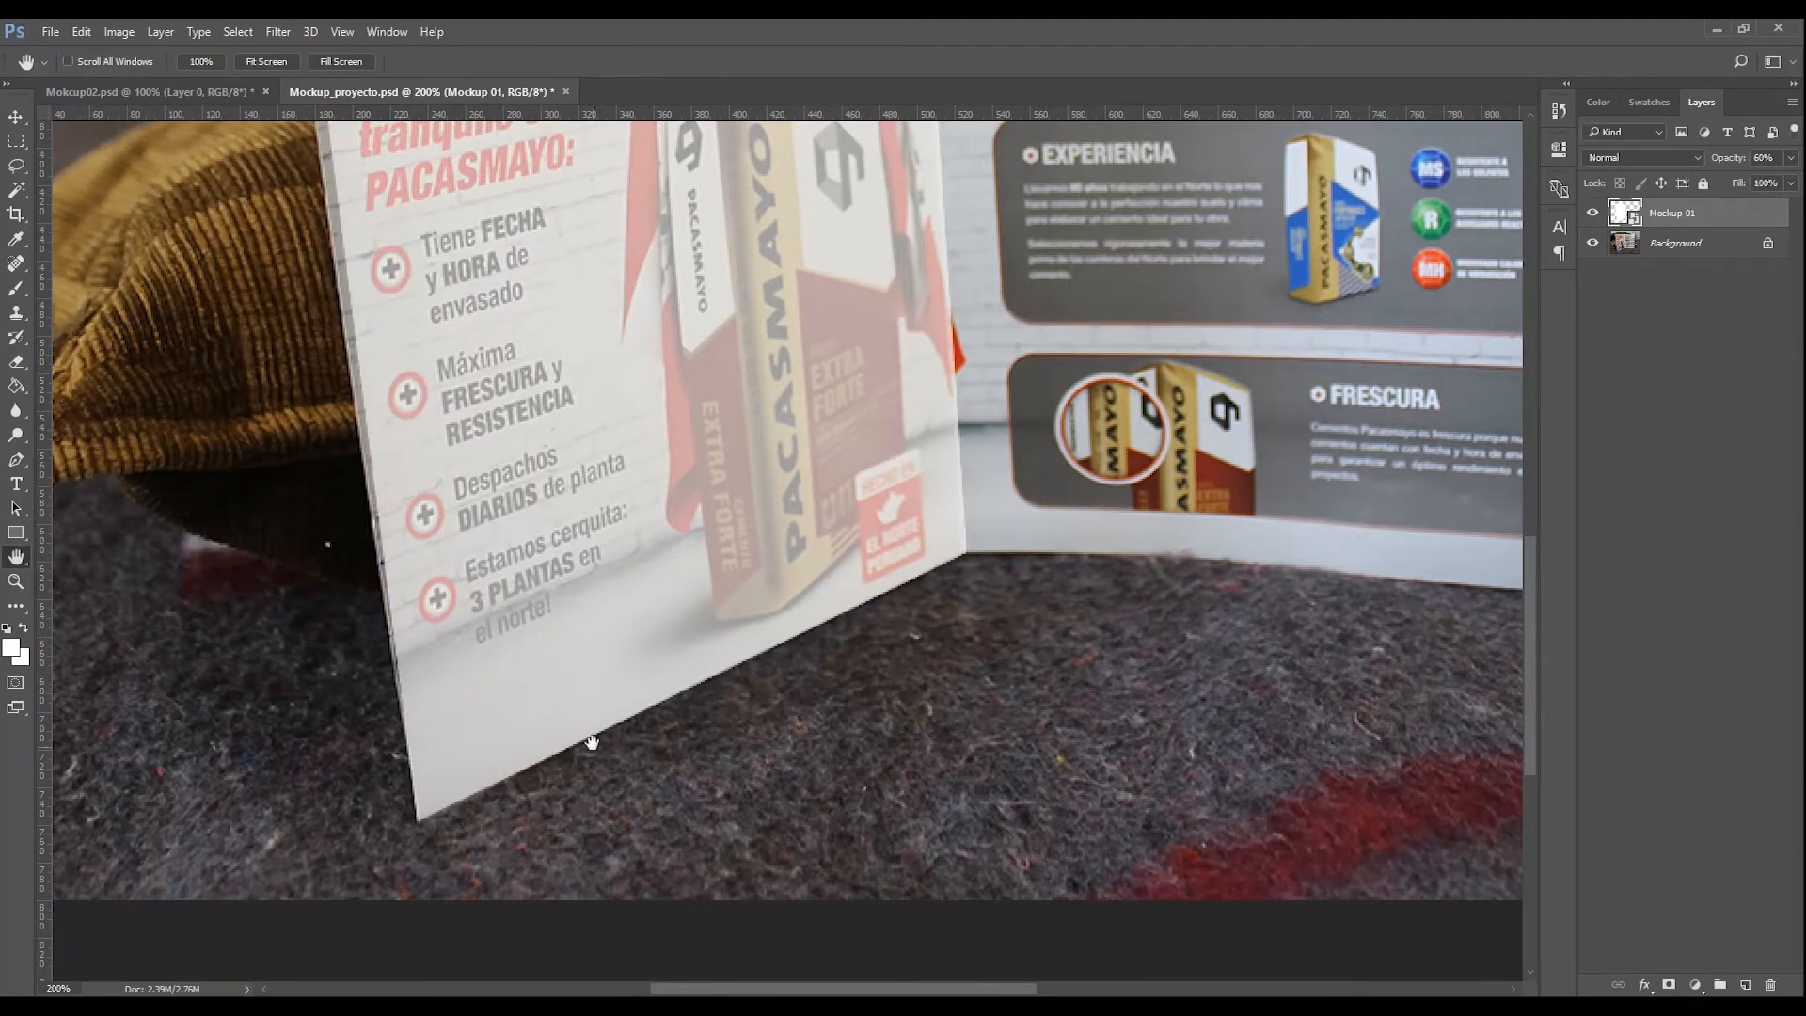
key("z")
left_click(515, 773)
key("h")
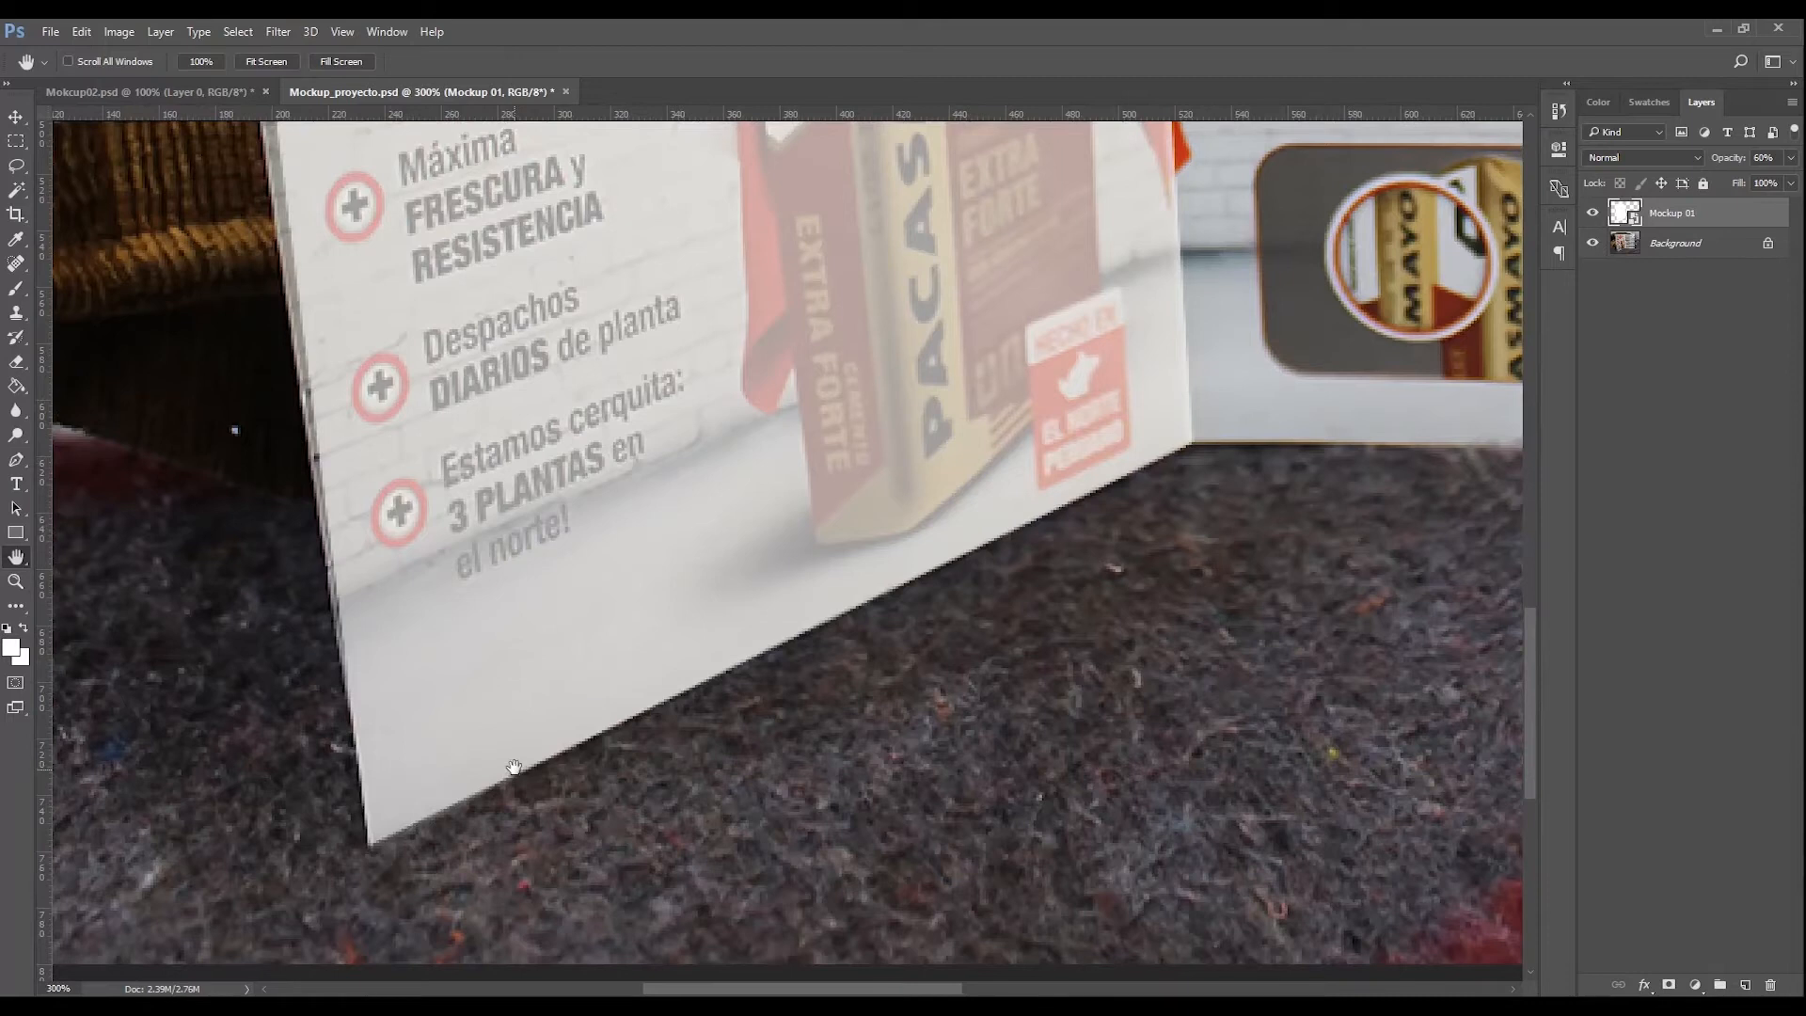
left_click_drag(548, 633, 780, 766)
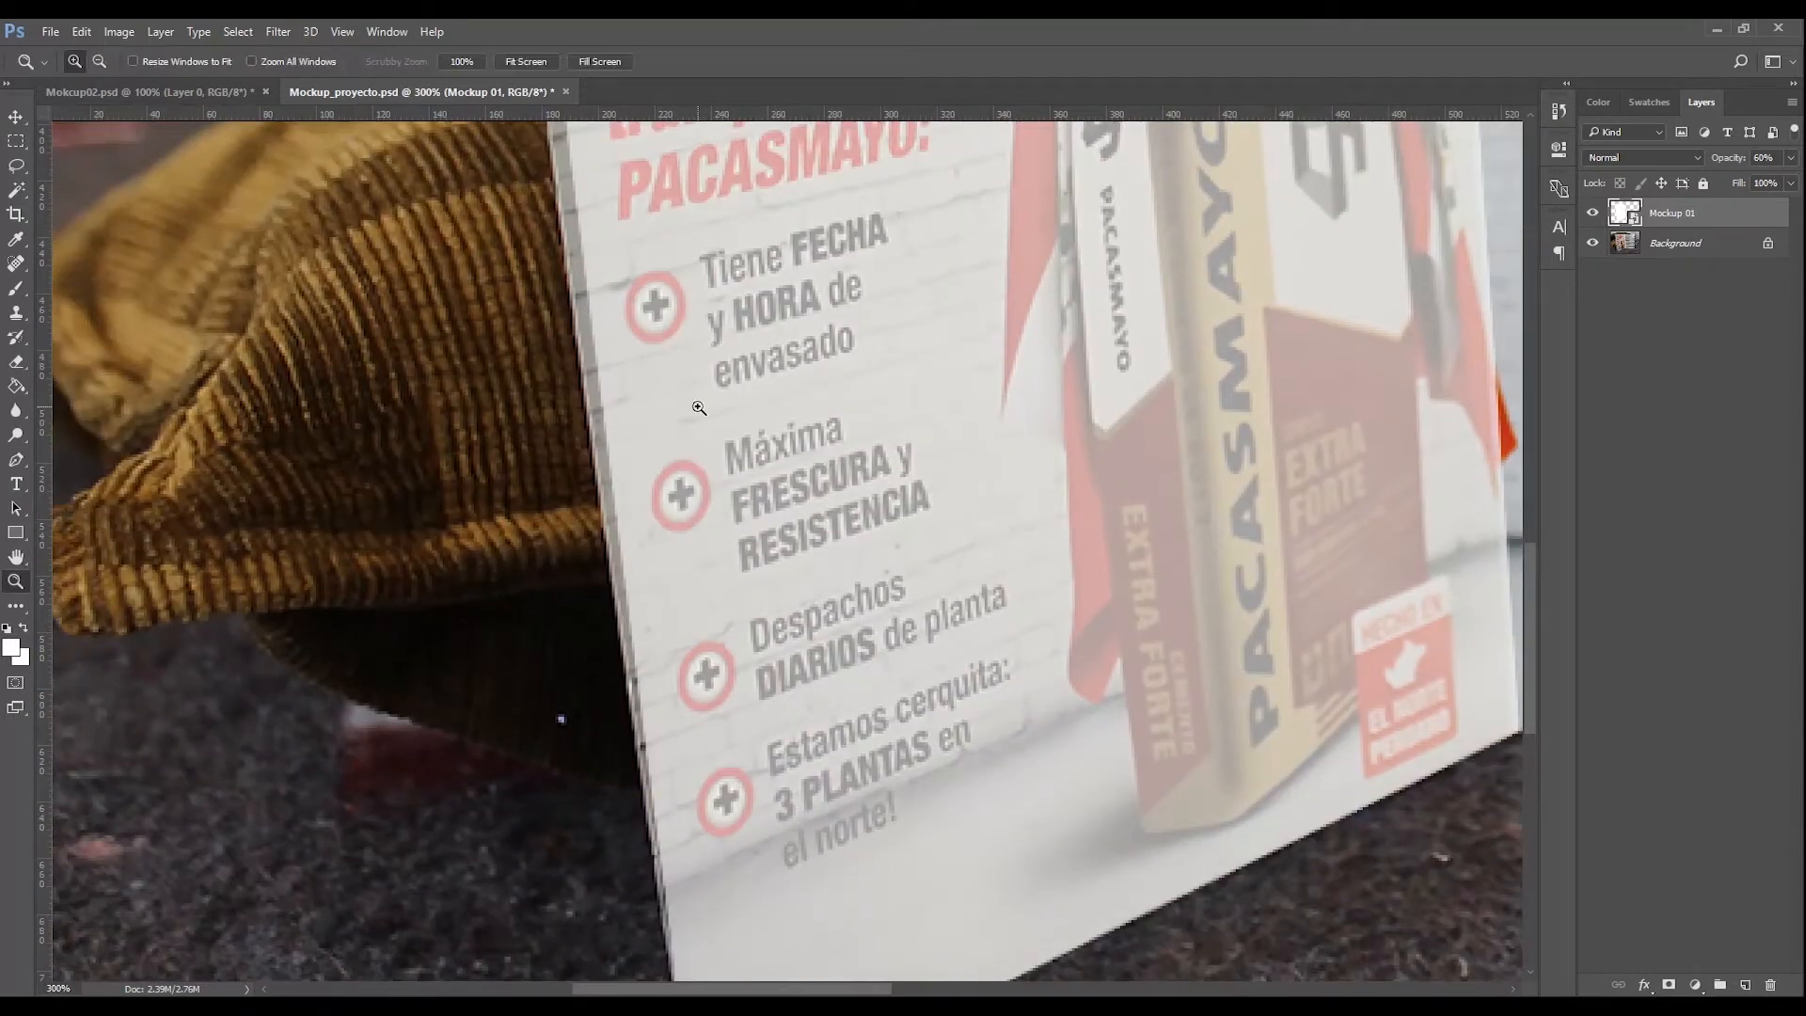
left_click_drag(635, 226, 767, 657)
left_click_drag(707, 277, 732, 842)
key("alt+space")
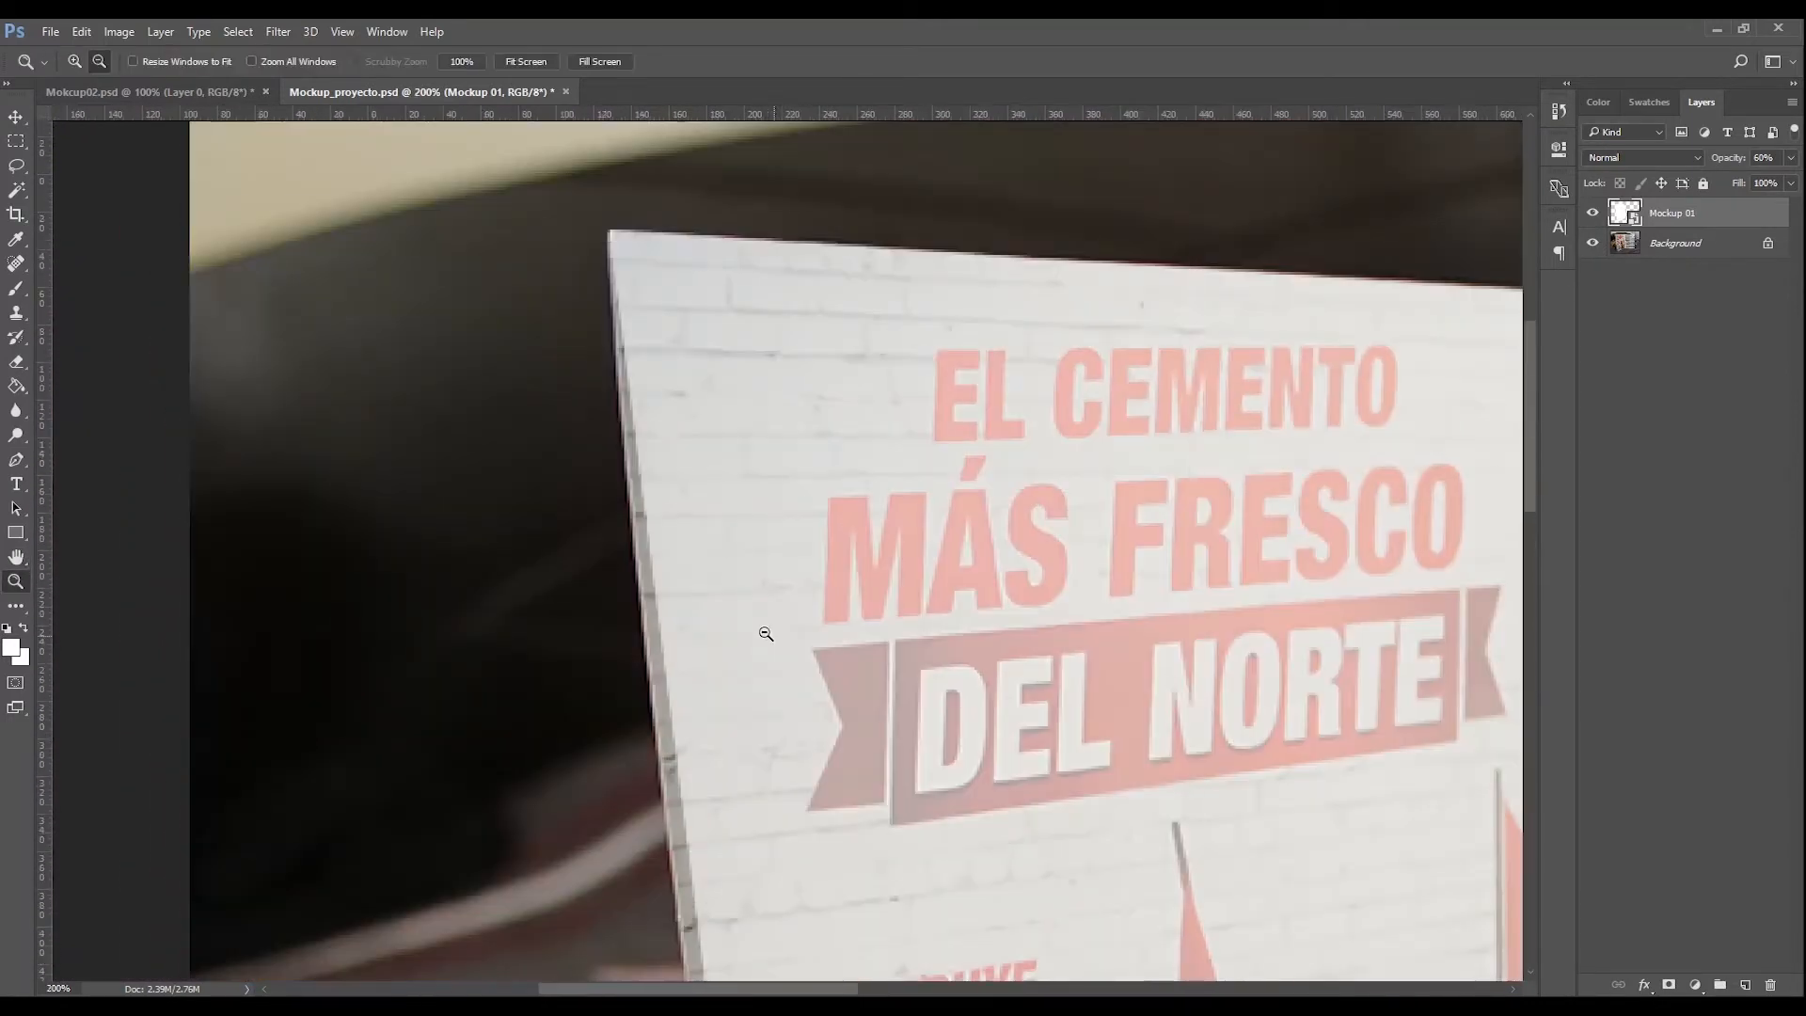
left_click(766, 633)
left_click(730, 629)
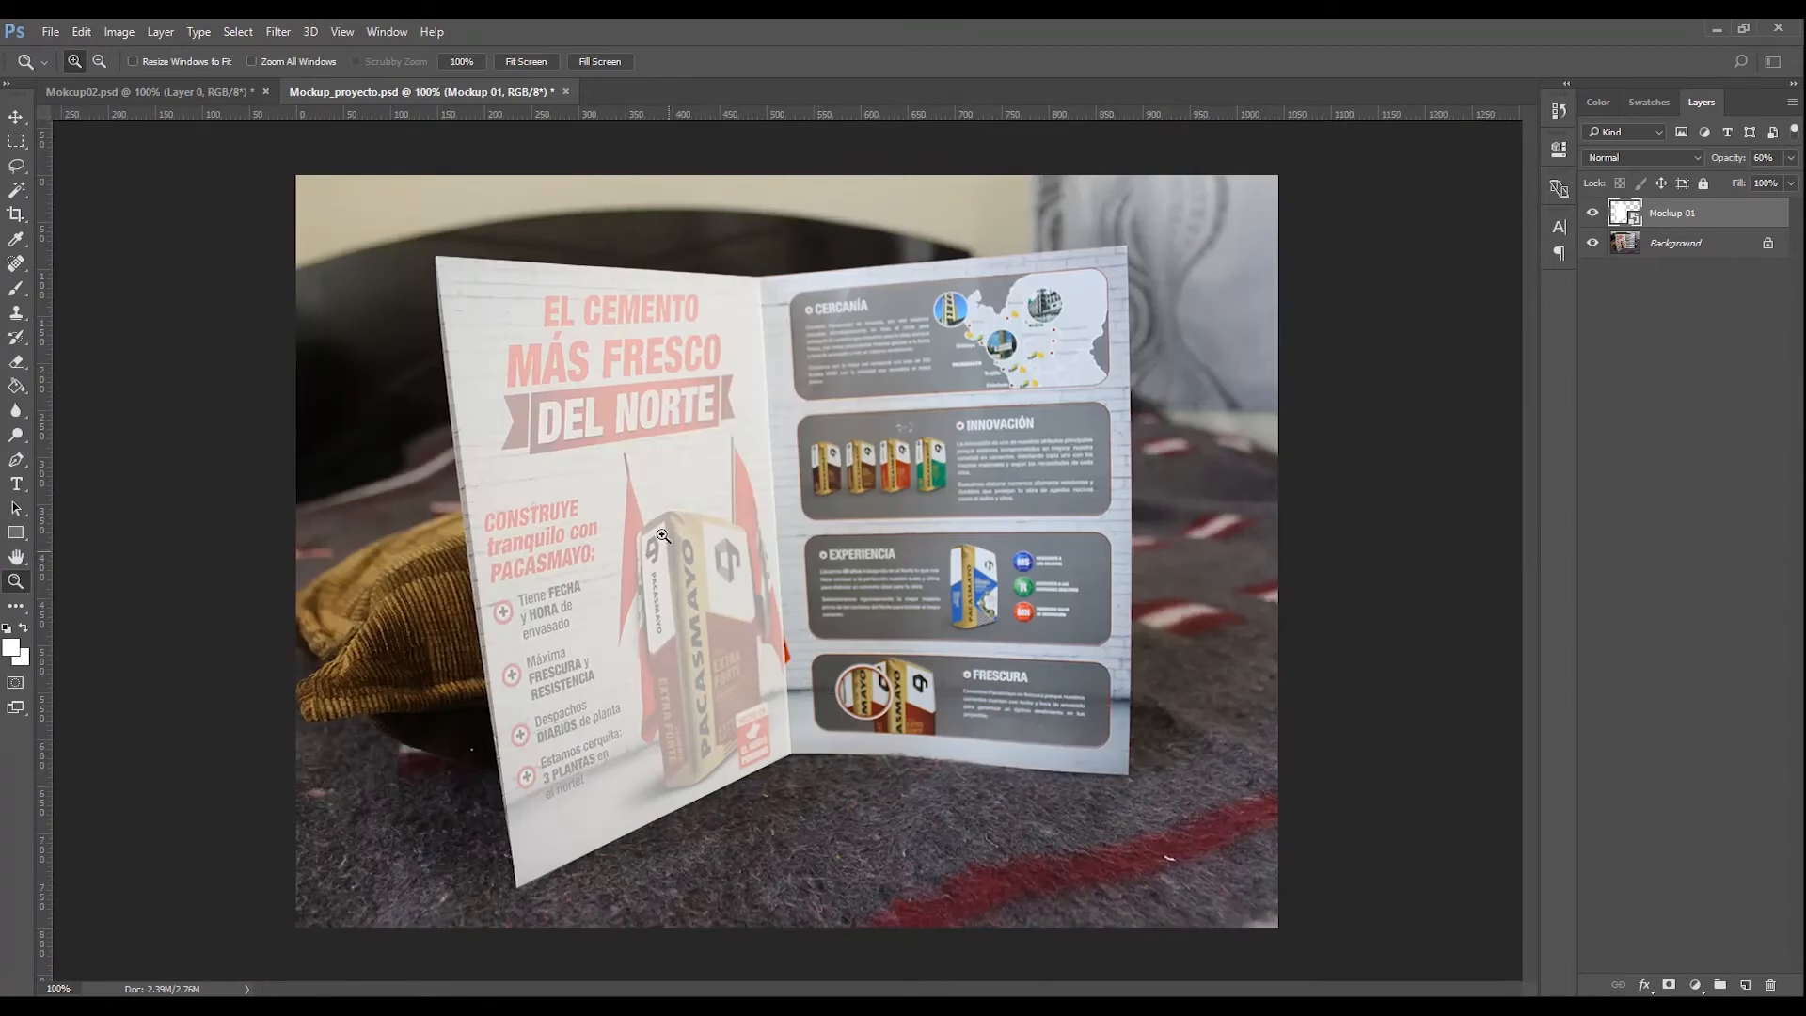
Step: Warp the Mockup 01 layer so its left edge bulges slightly outward to follow the curved edge of the brochure page
key("v")
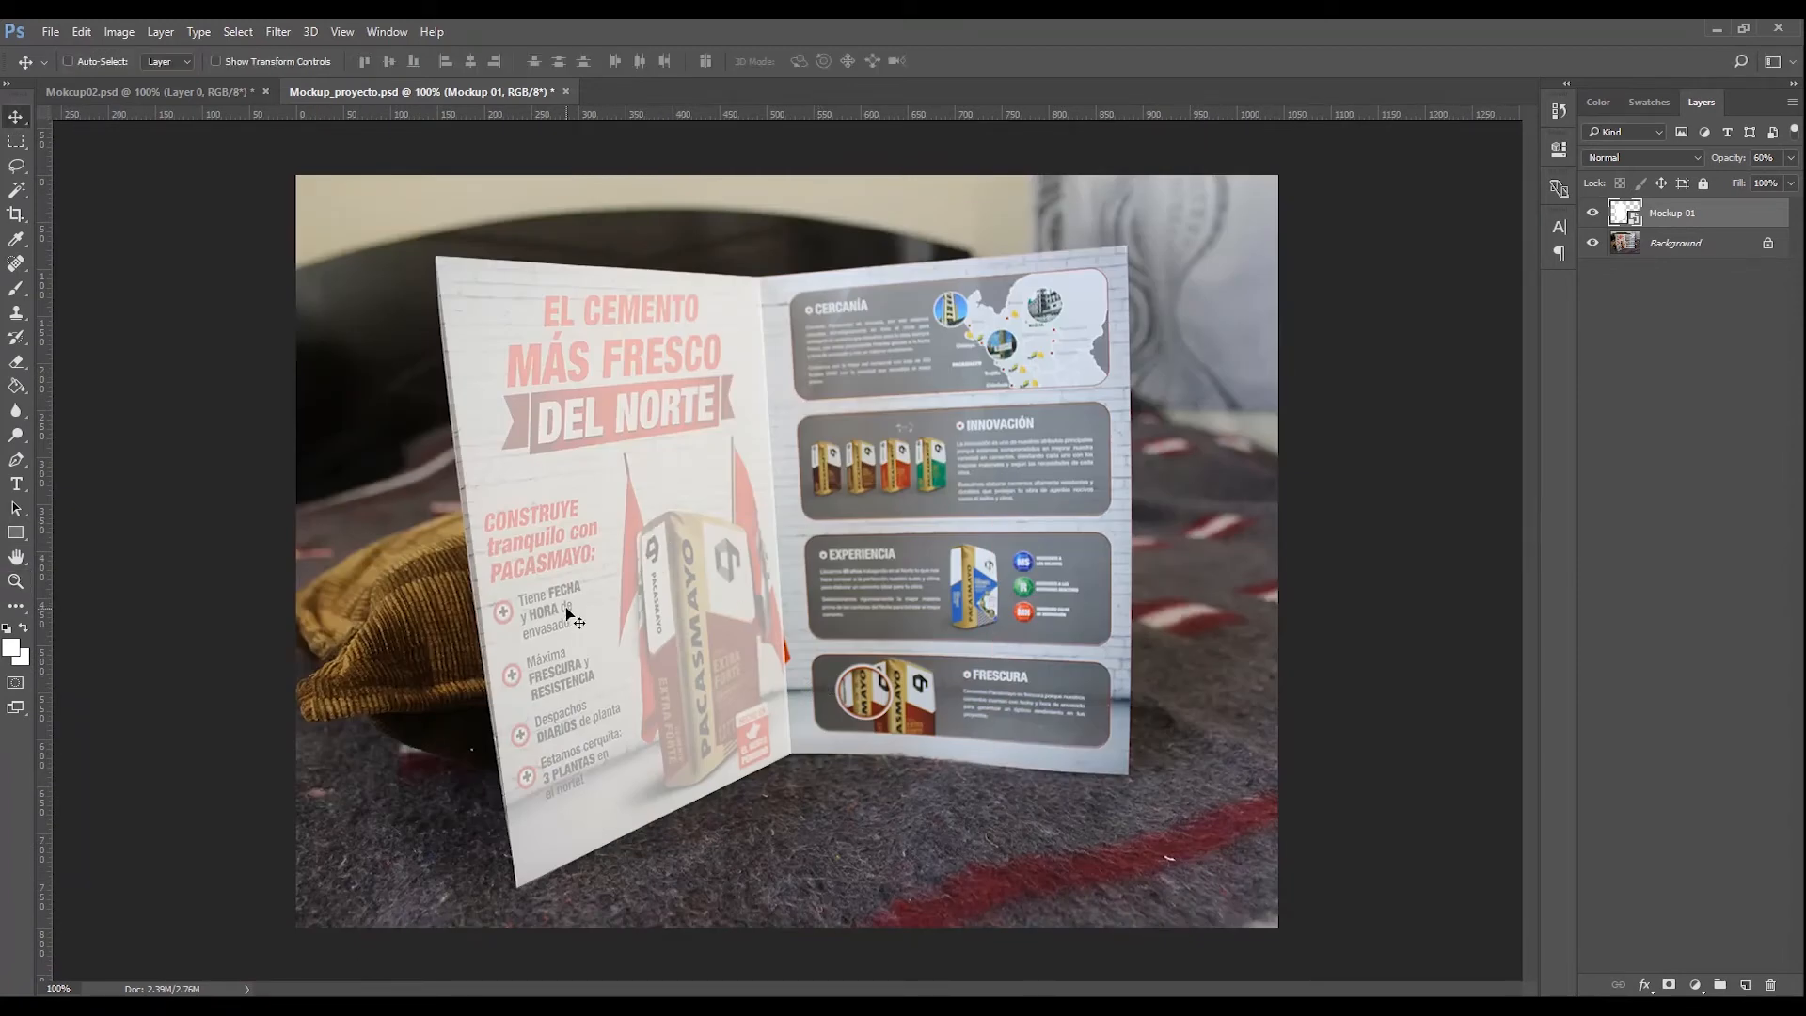
key("ctrl+t")
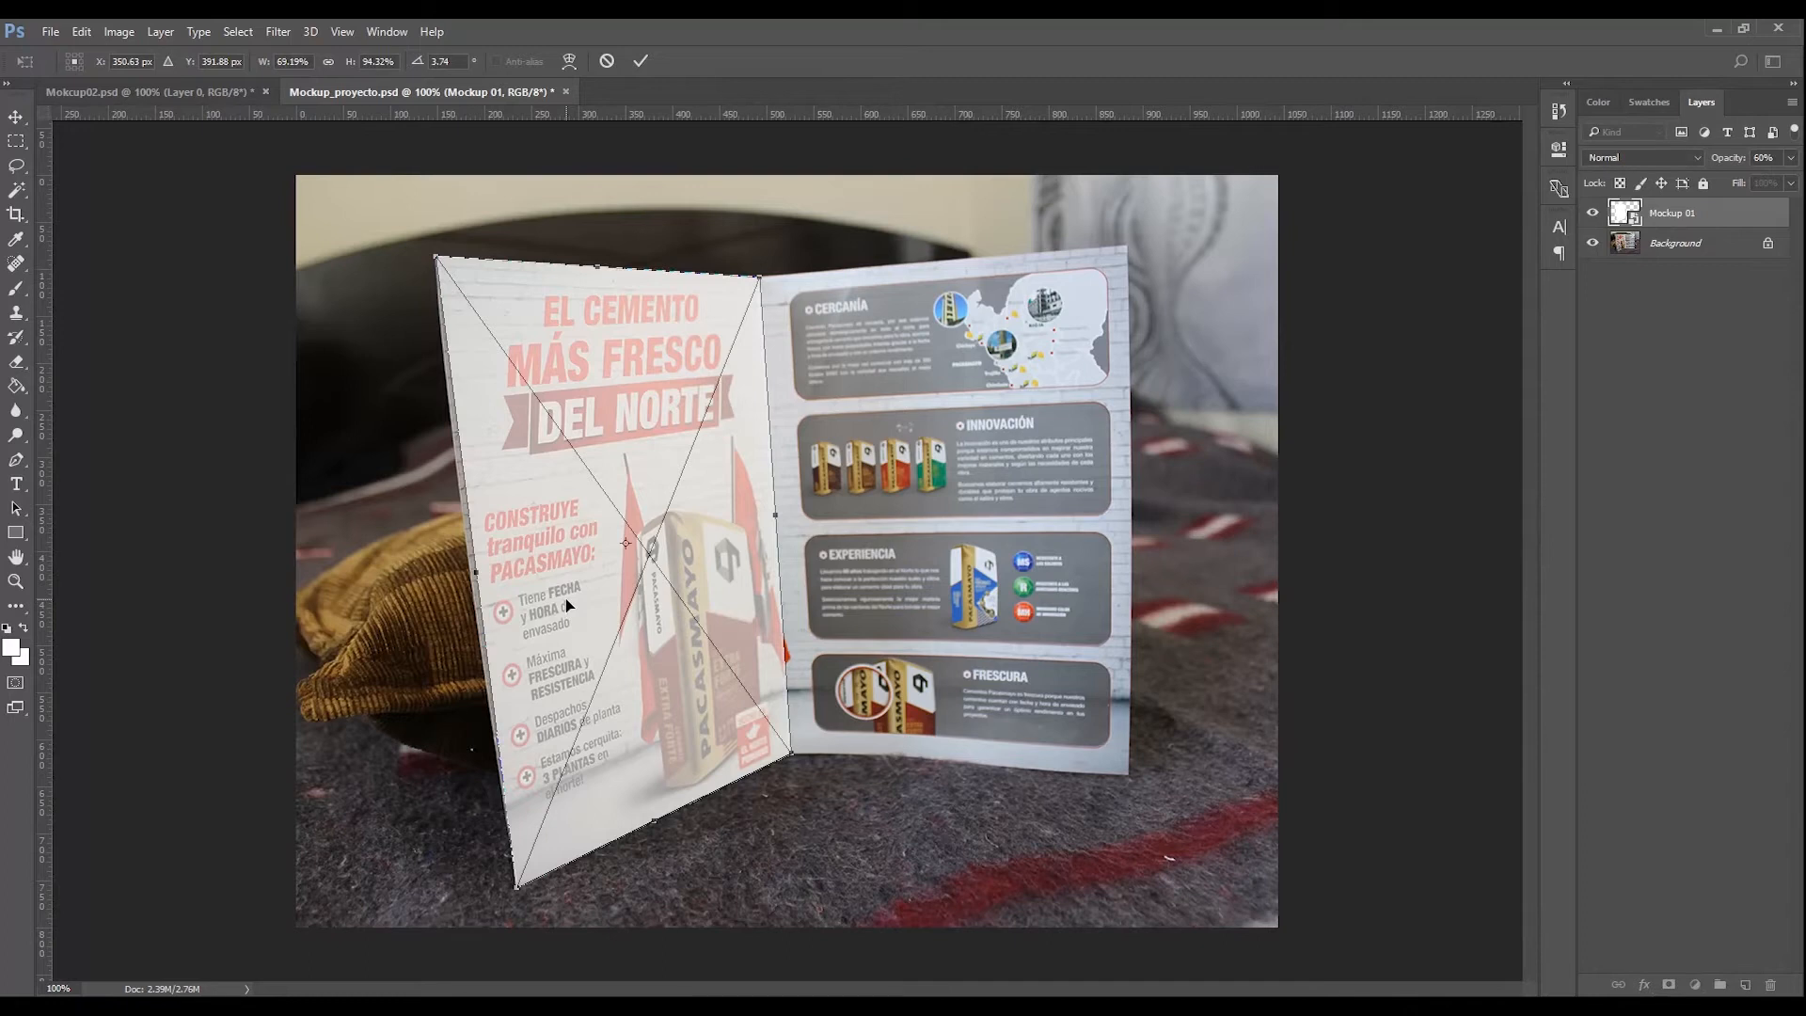
right_click(566, 600)
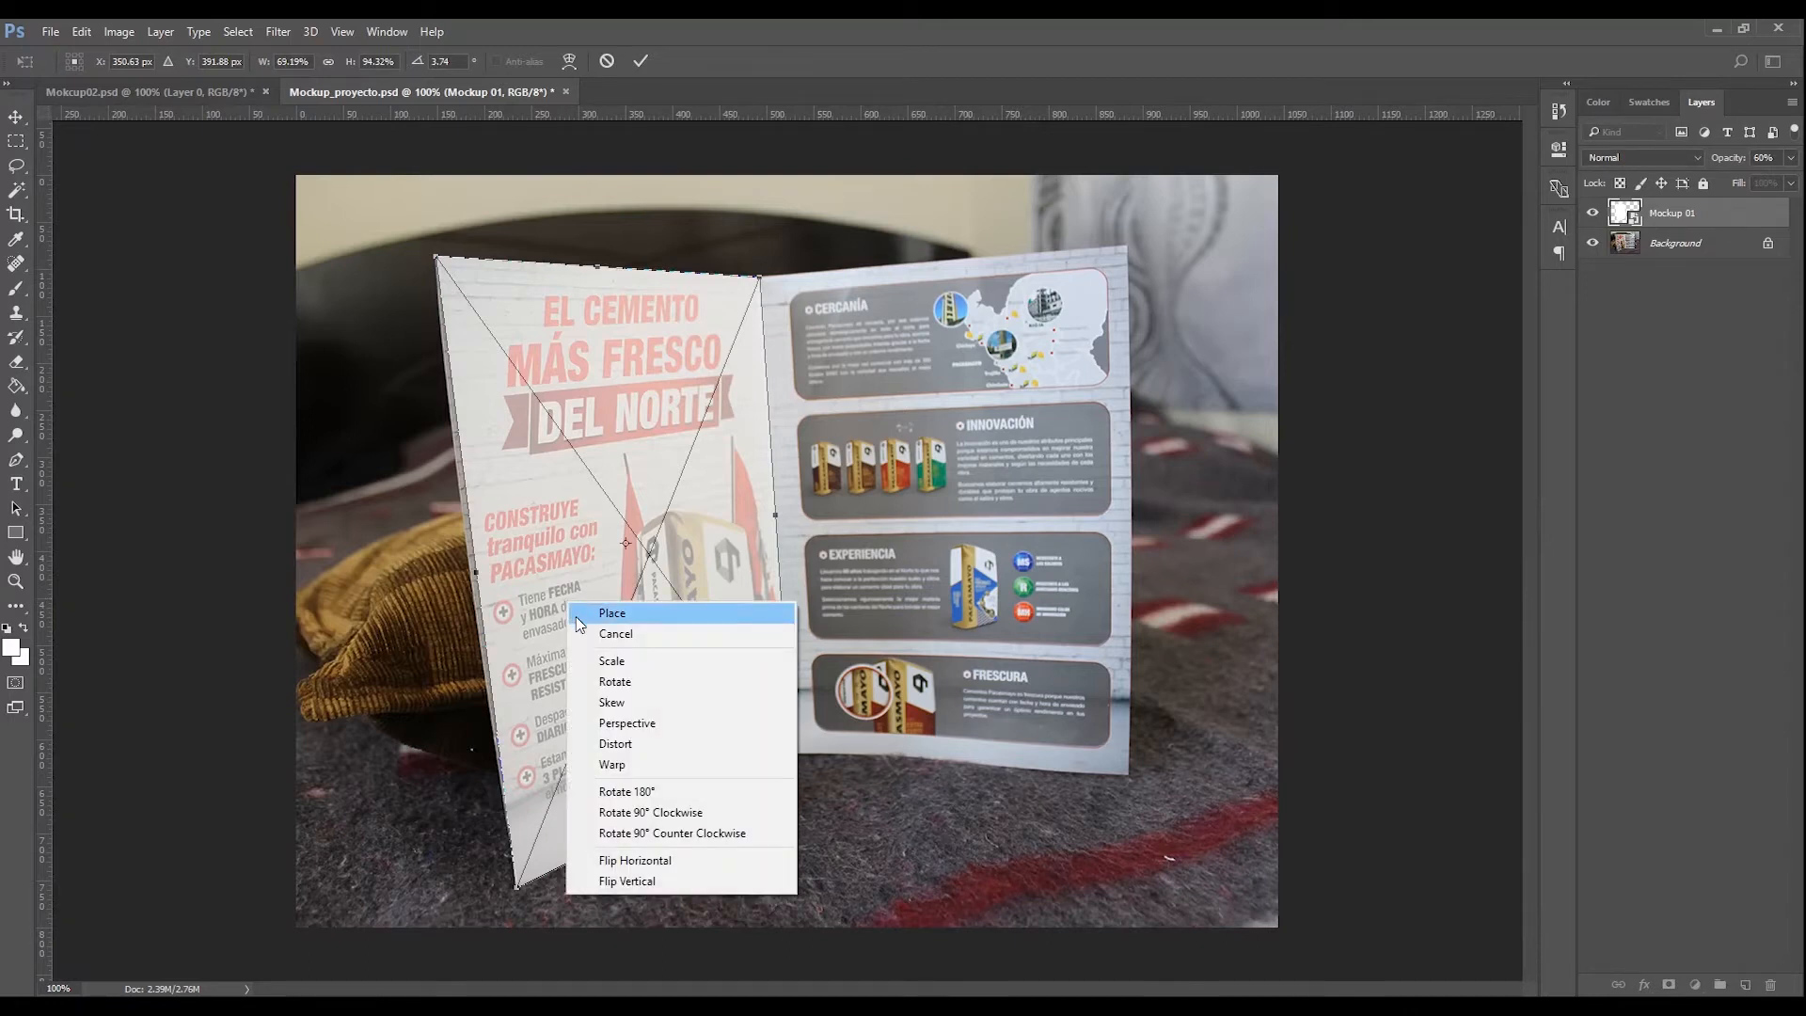
left_click(702, 764)
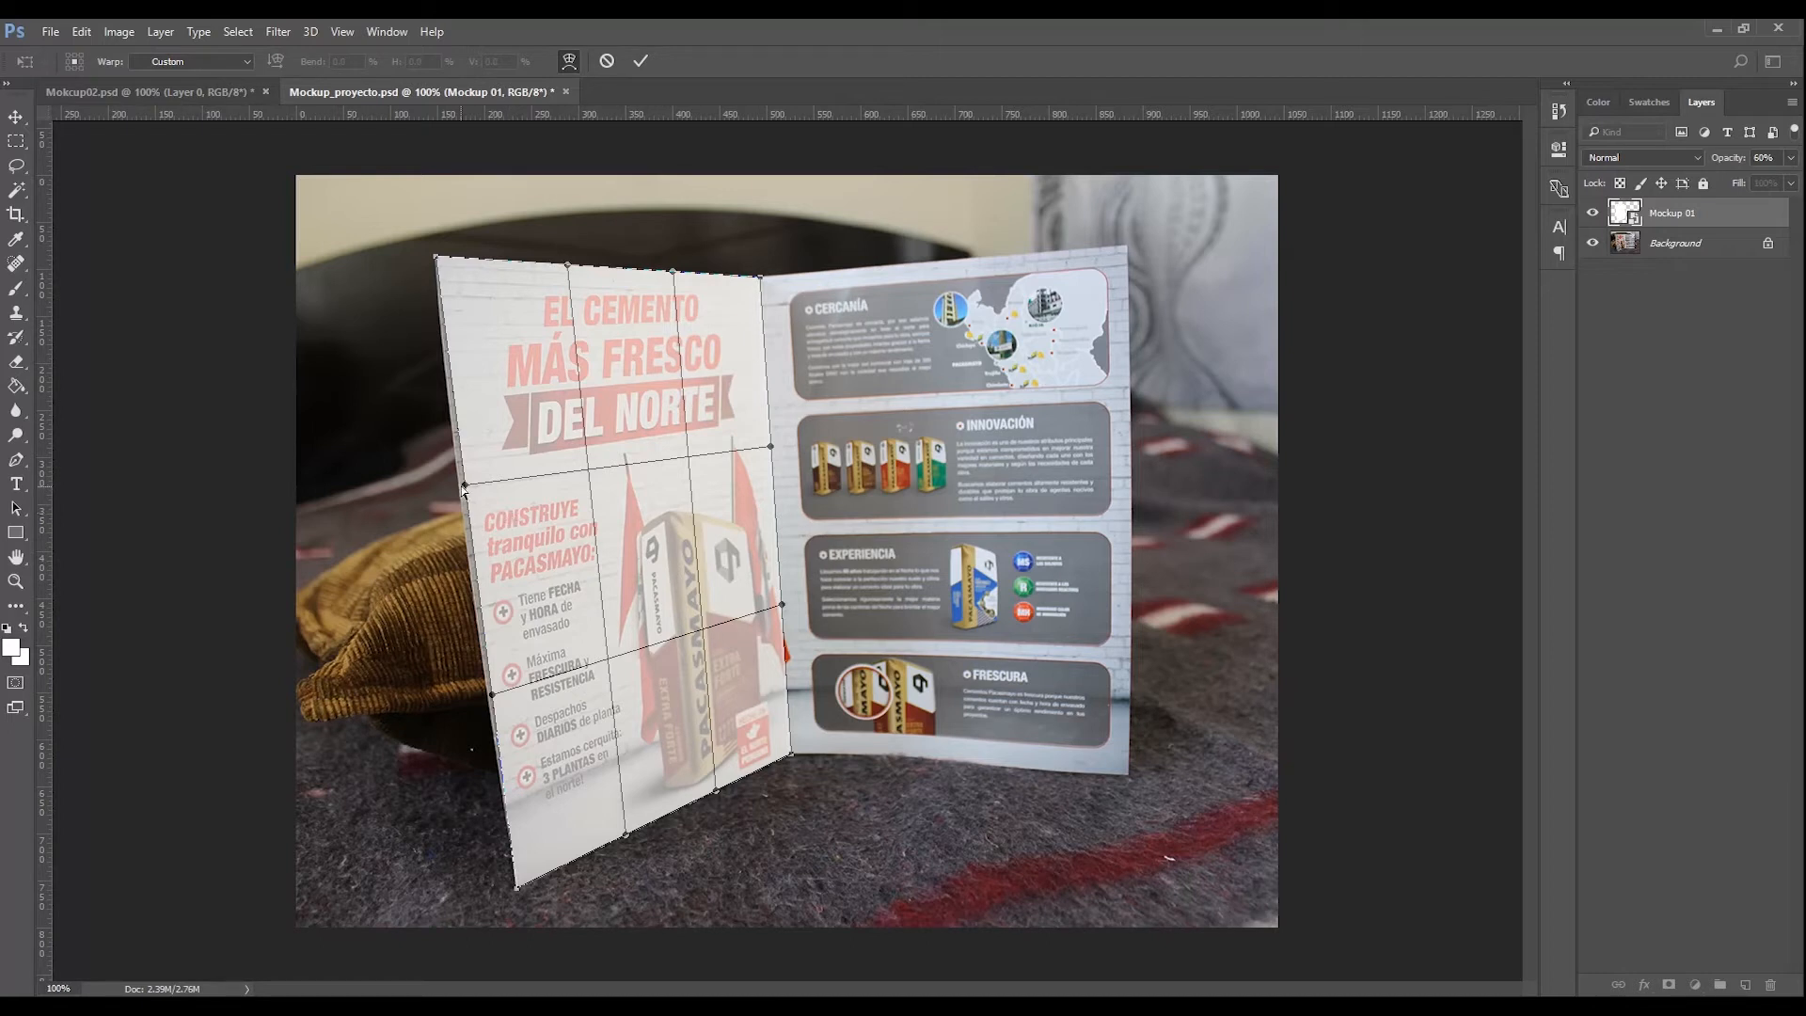
left_click_drag(464, 485, 451, 491)
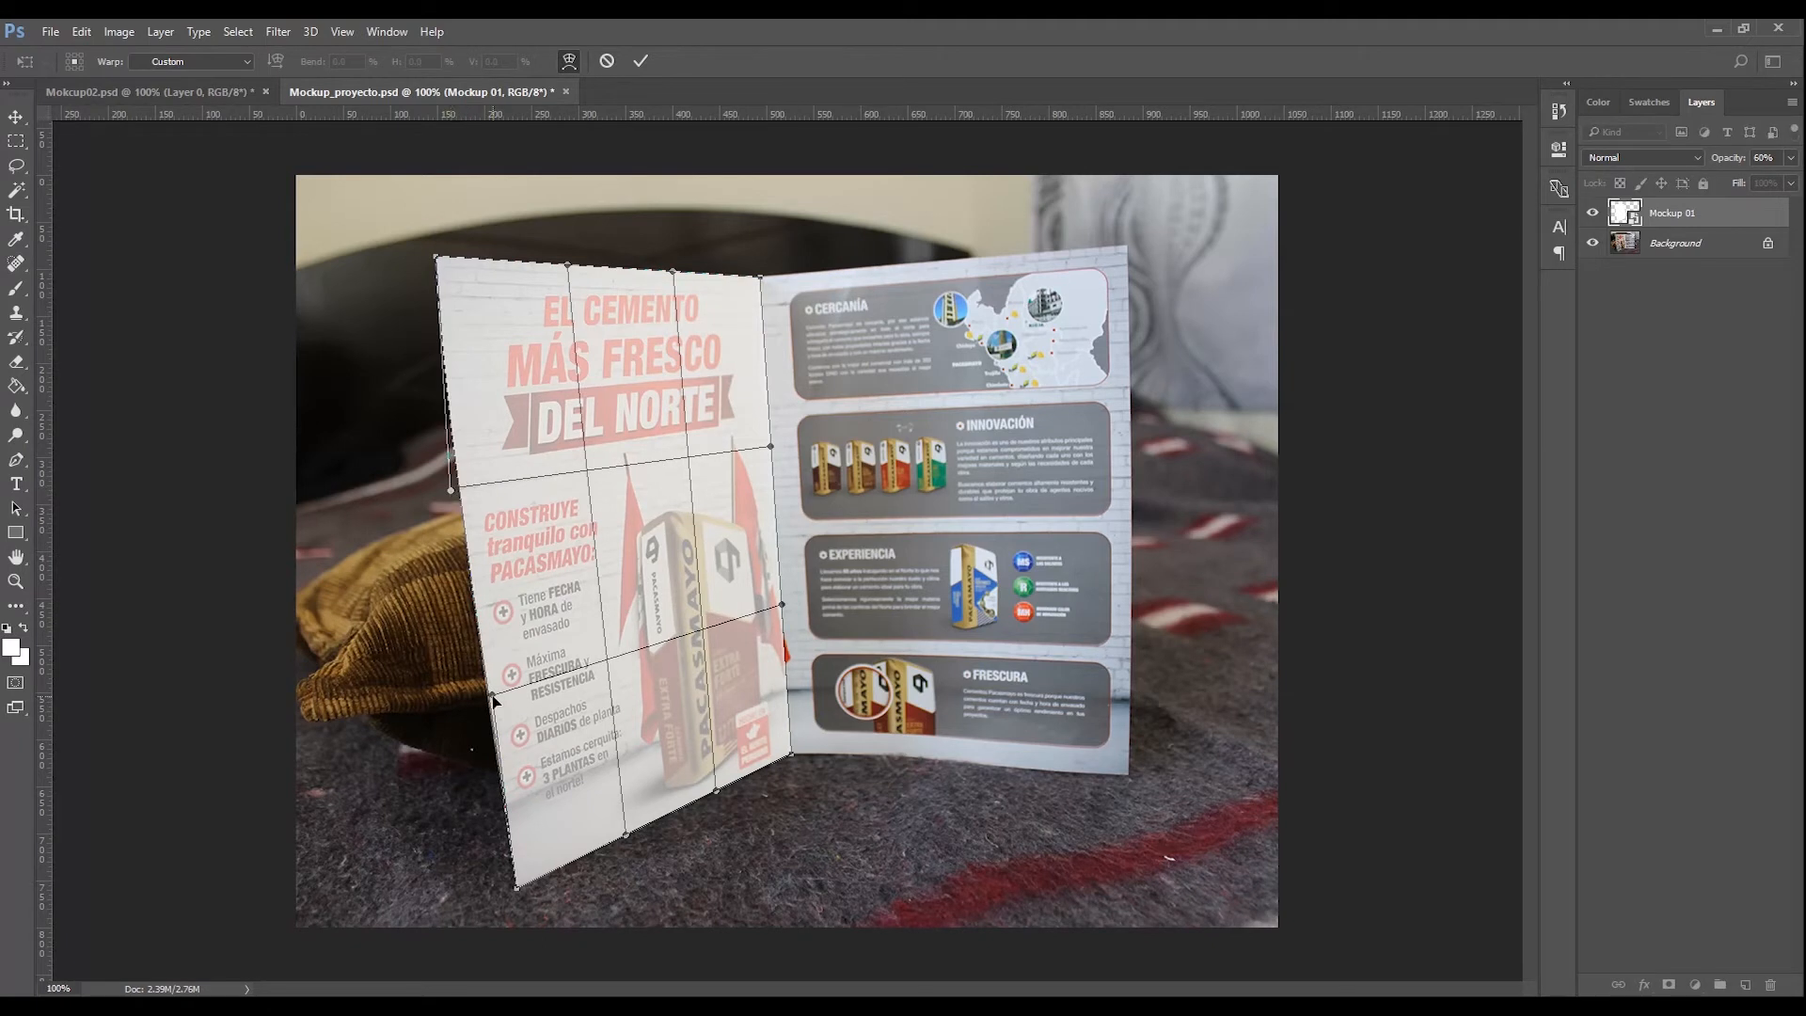
left_click_drag(492, 696, 487, 702)
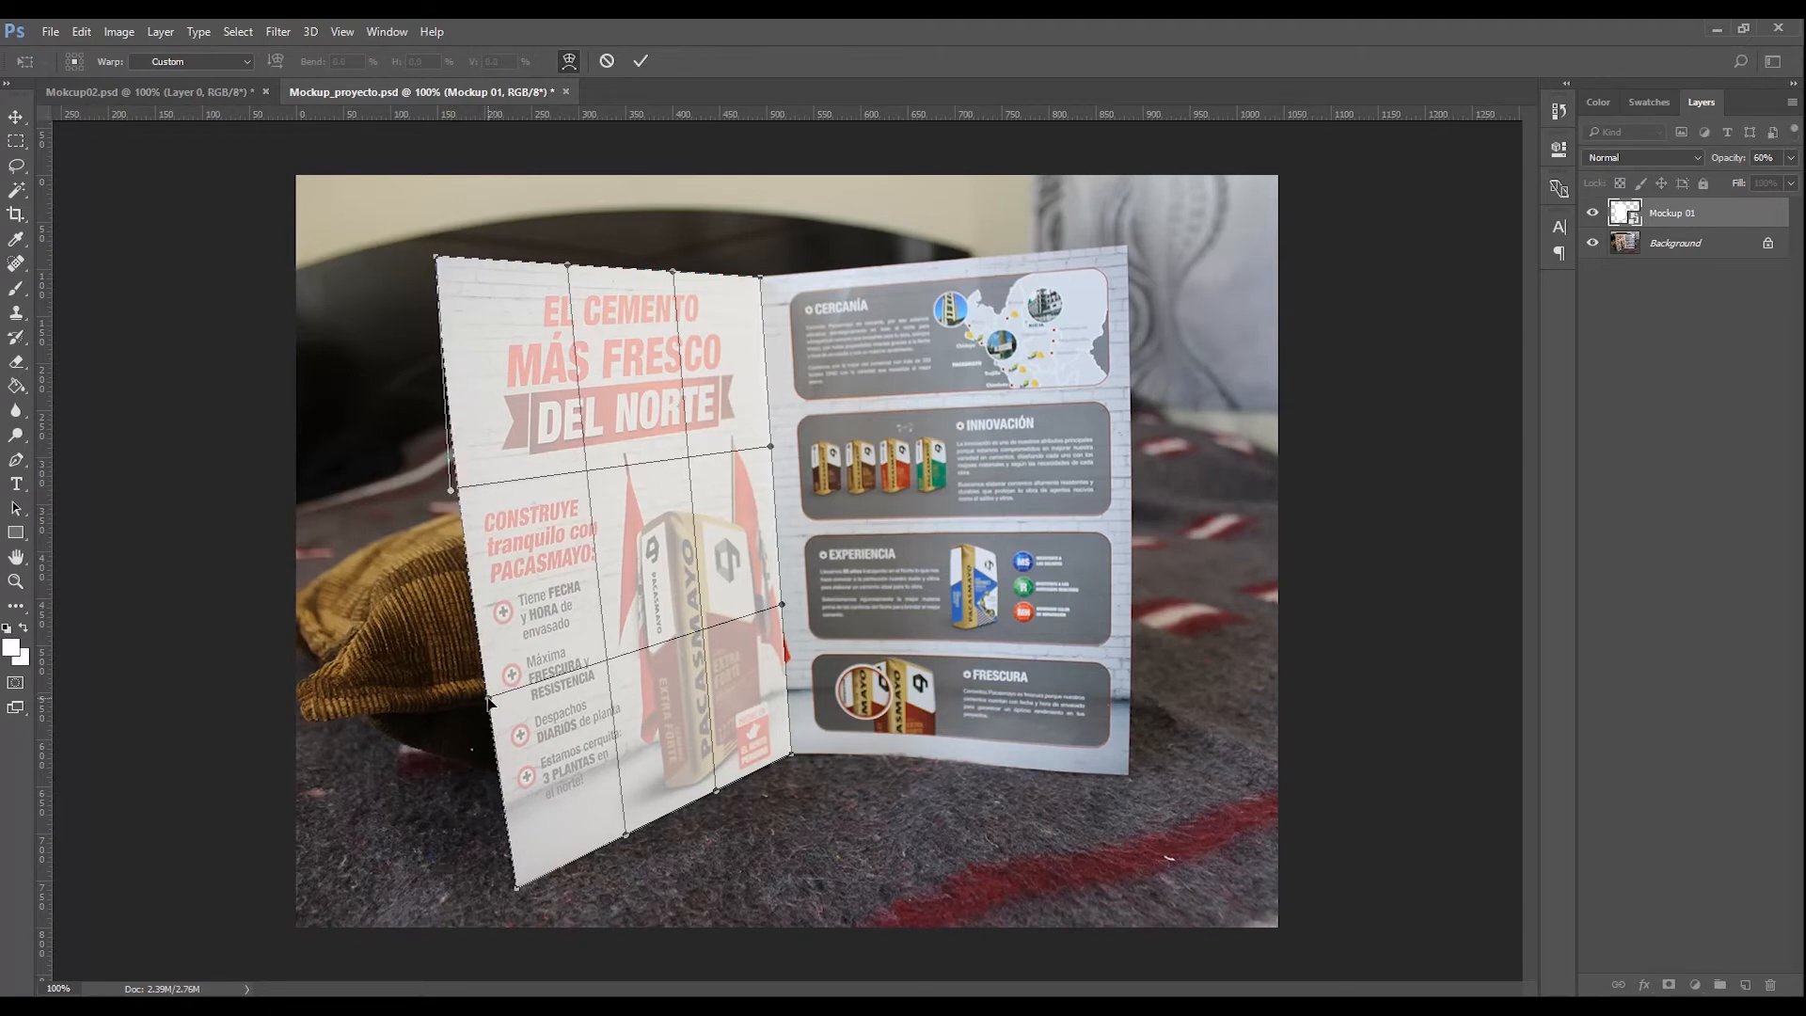
left_click(640, 61)
Step: Examine how the warped Mockup 01 layer fits the left page's outer edge, bottom edge and centre fold
key("z")
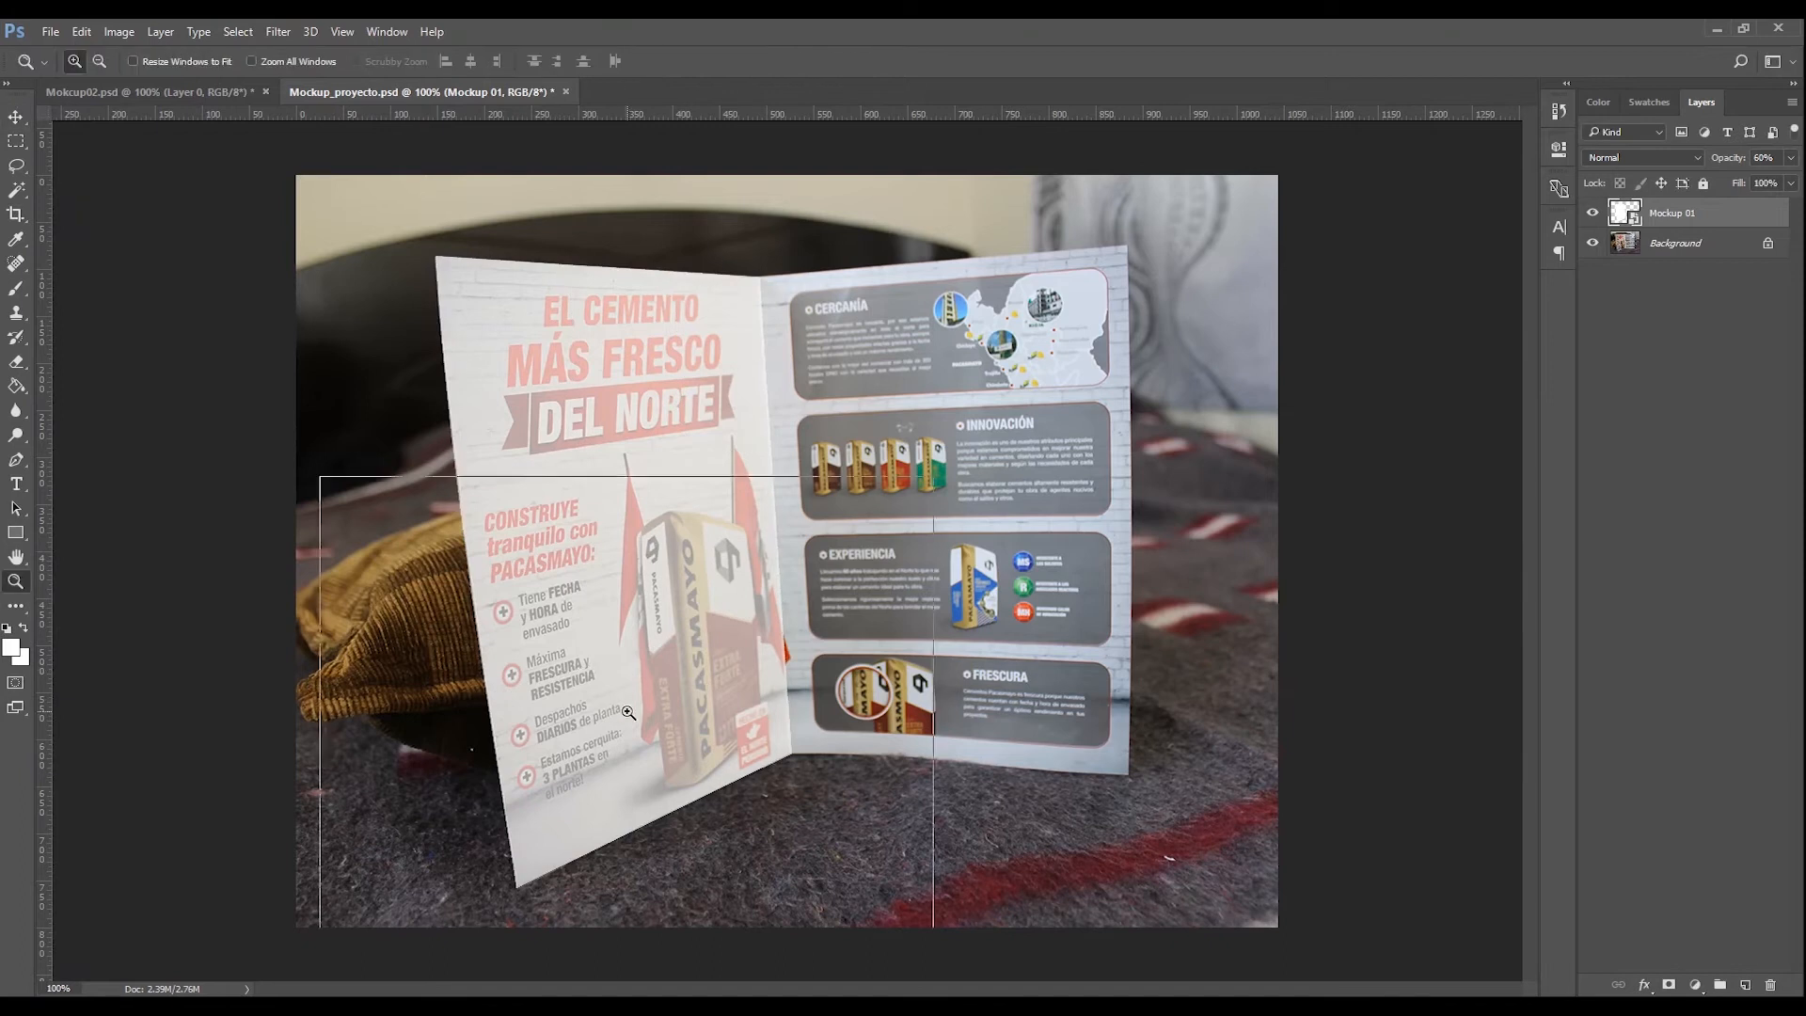
left_click(629, 712)
key("space")
left_click_drag(674, 729, 701, 896)
left_click_drag(696, 346, 550, 500)
left_click_drag(788, 559, 605, 334)
left_click_drag(770, 694, 711, 534)
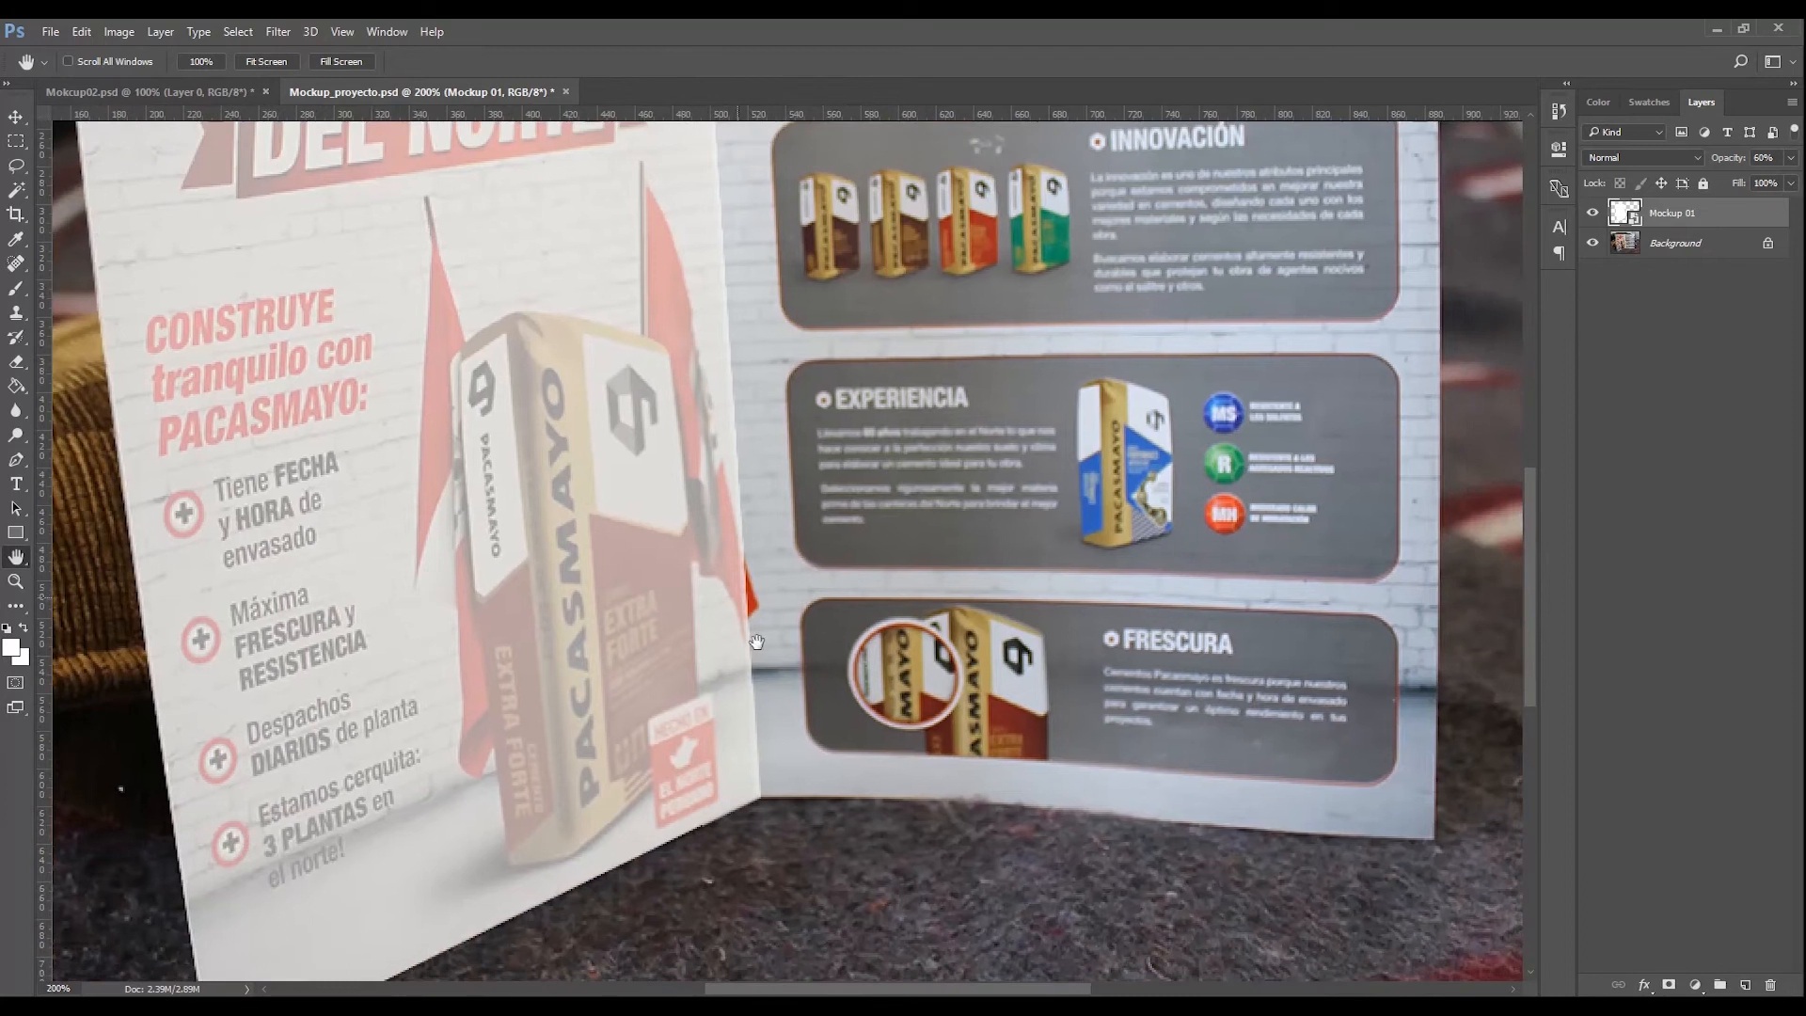
left_click(792, 649, "alt")
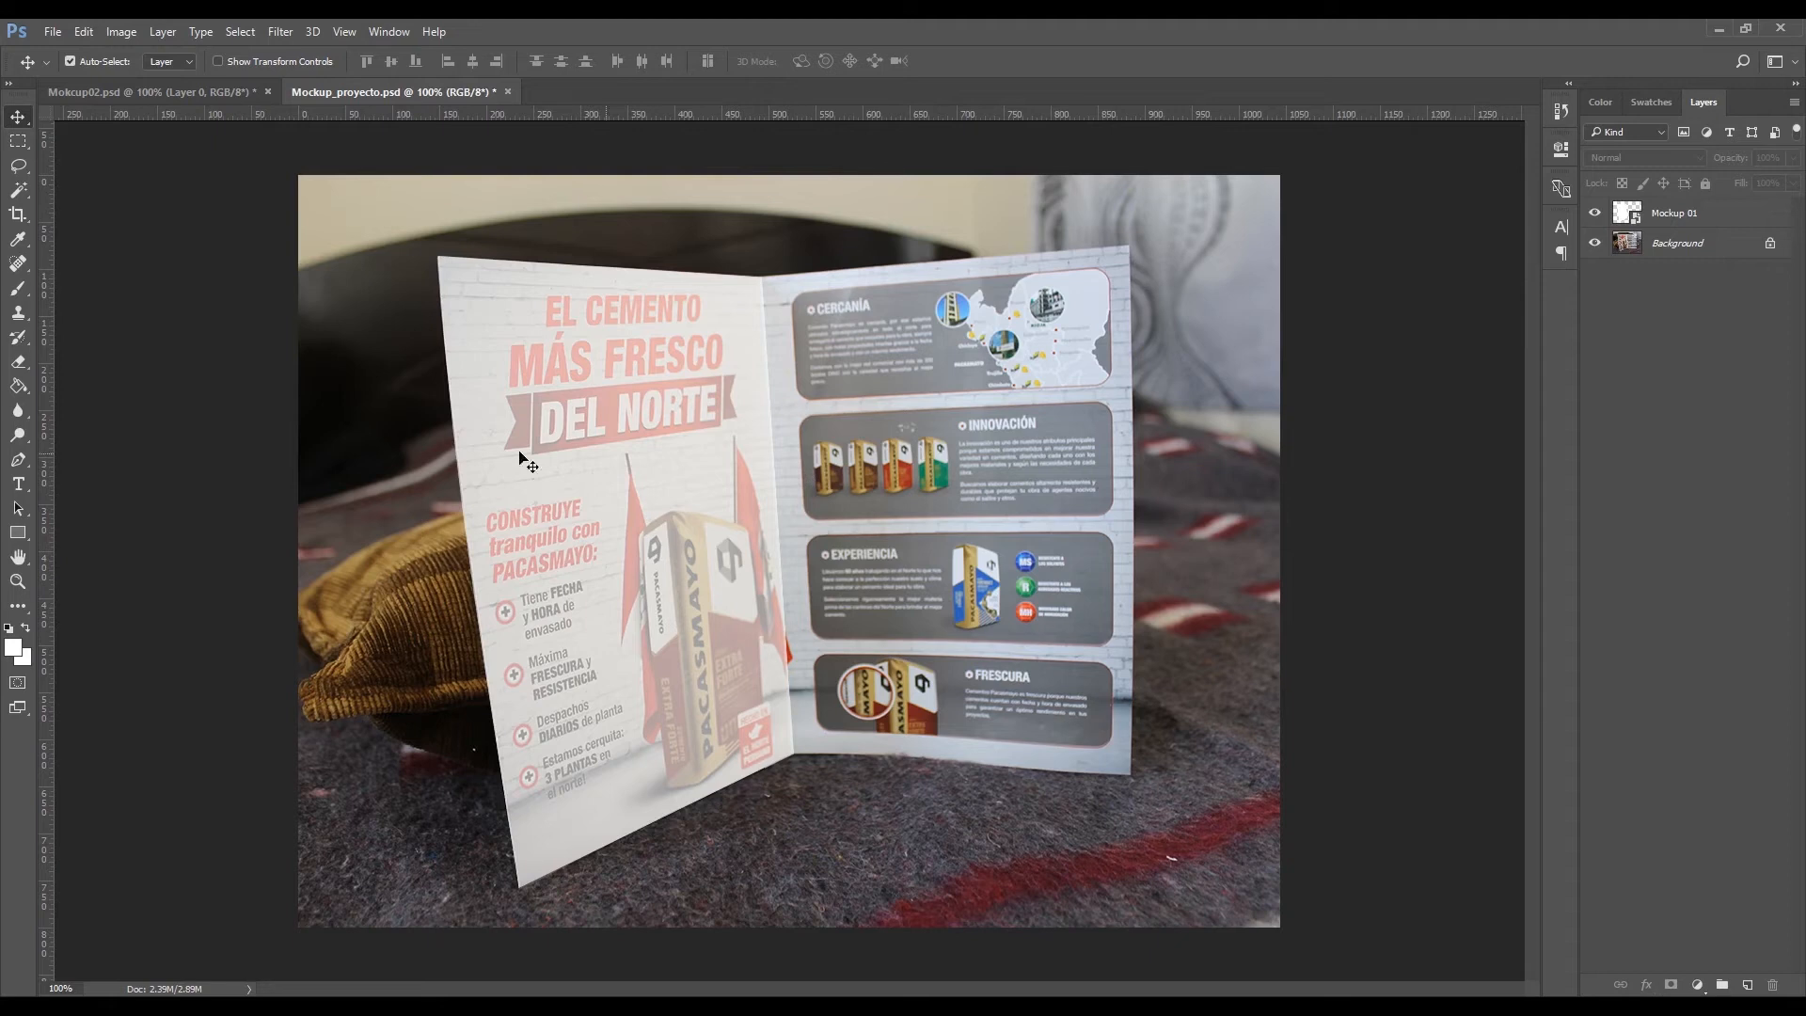
Step: Create a white rectangle 421 px wide and 595 px high and place it over the brochure's right page
left_click(17, 534)
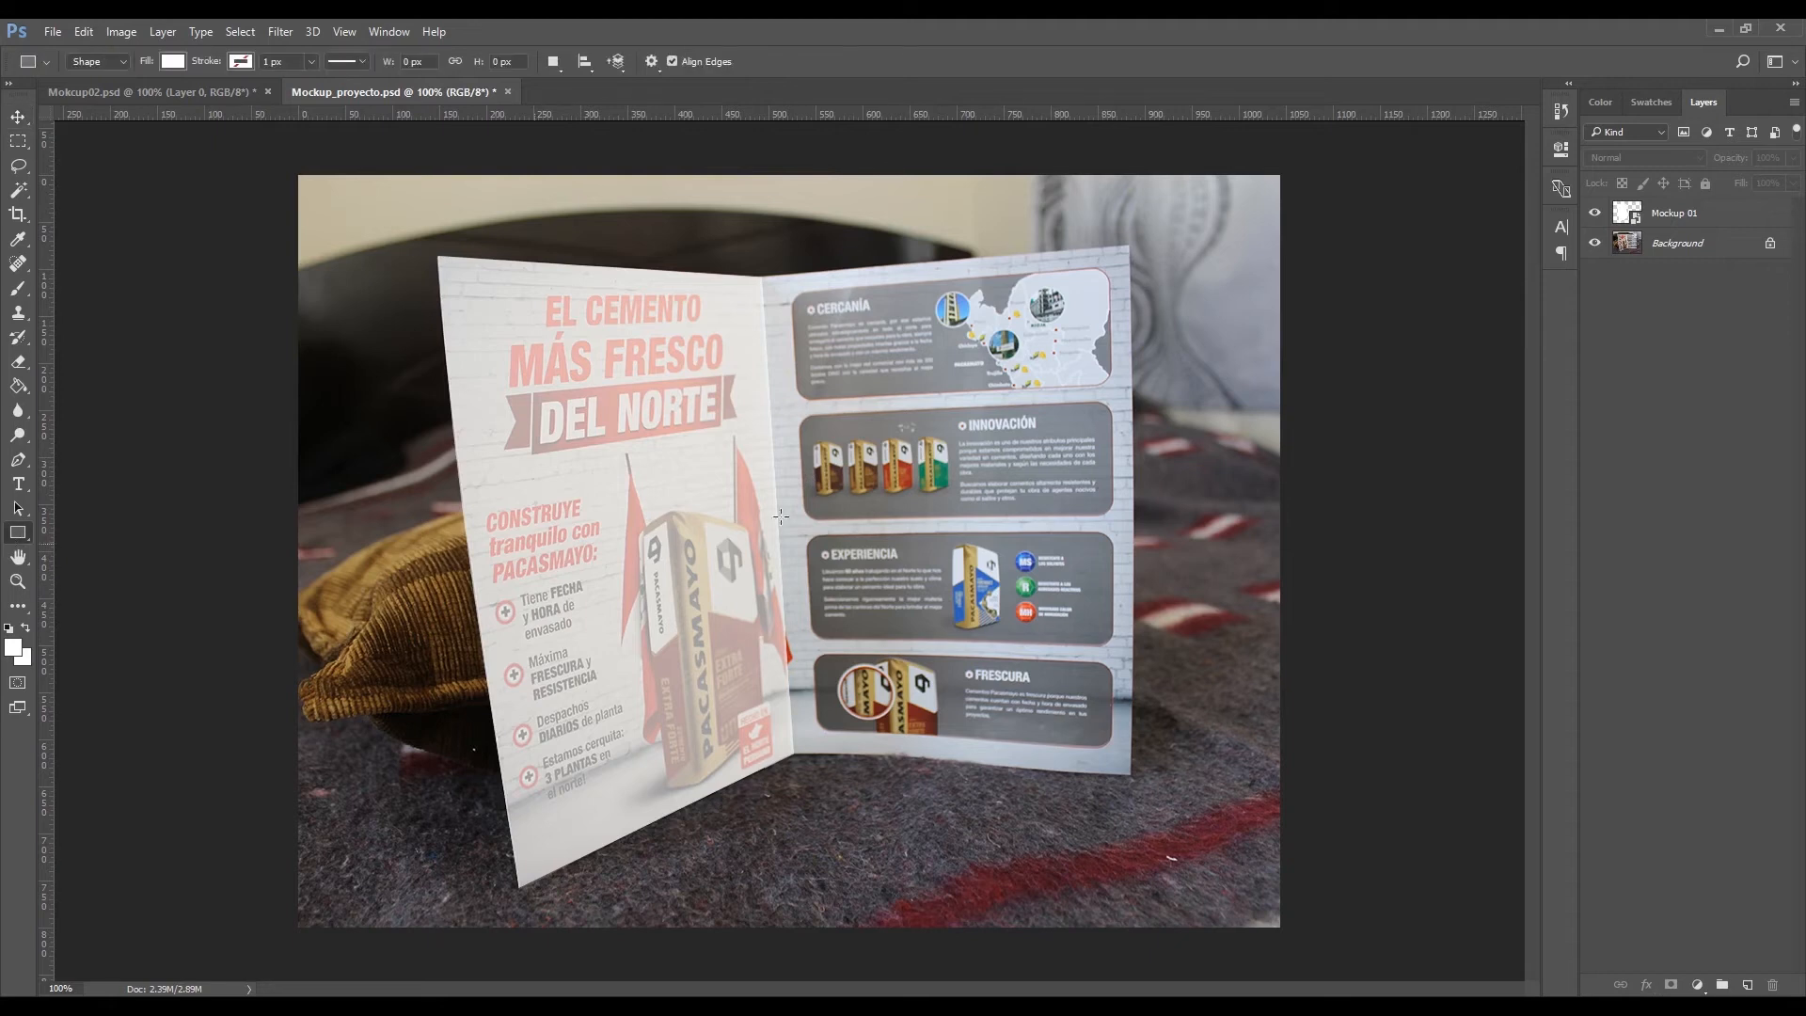
left_click(924, 439)
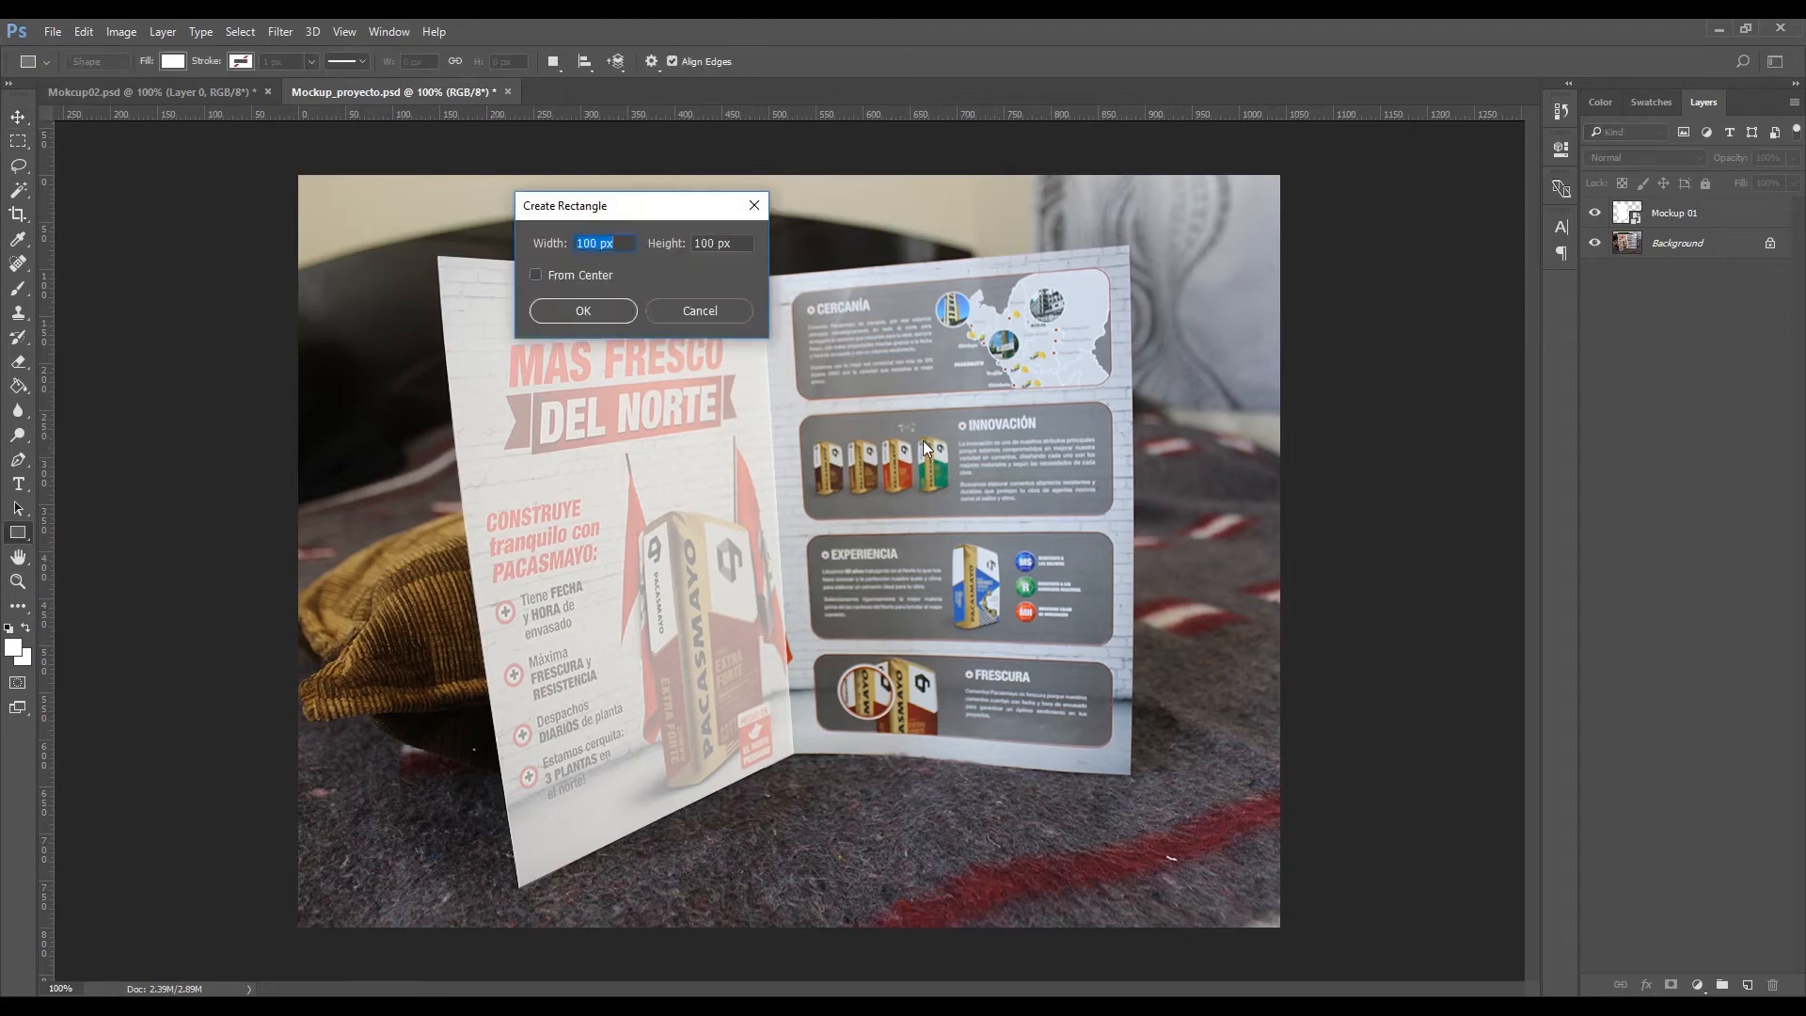
type("14.85cm")
key("Tab")
type("595")
key("Return")
key("v")
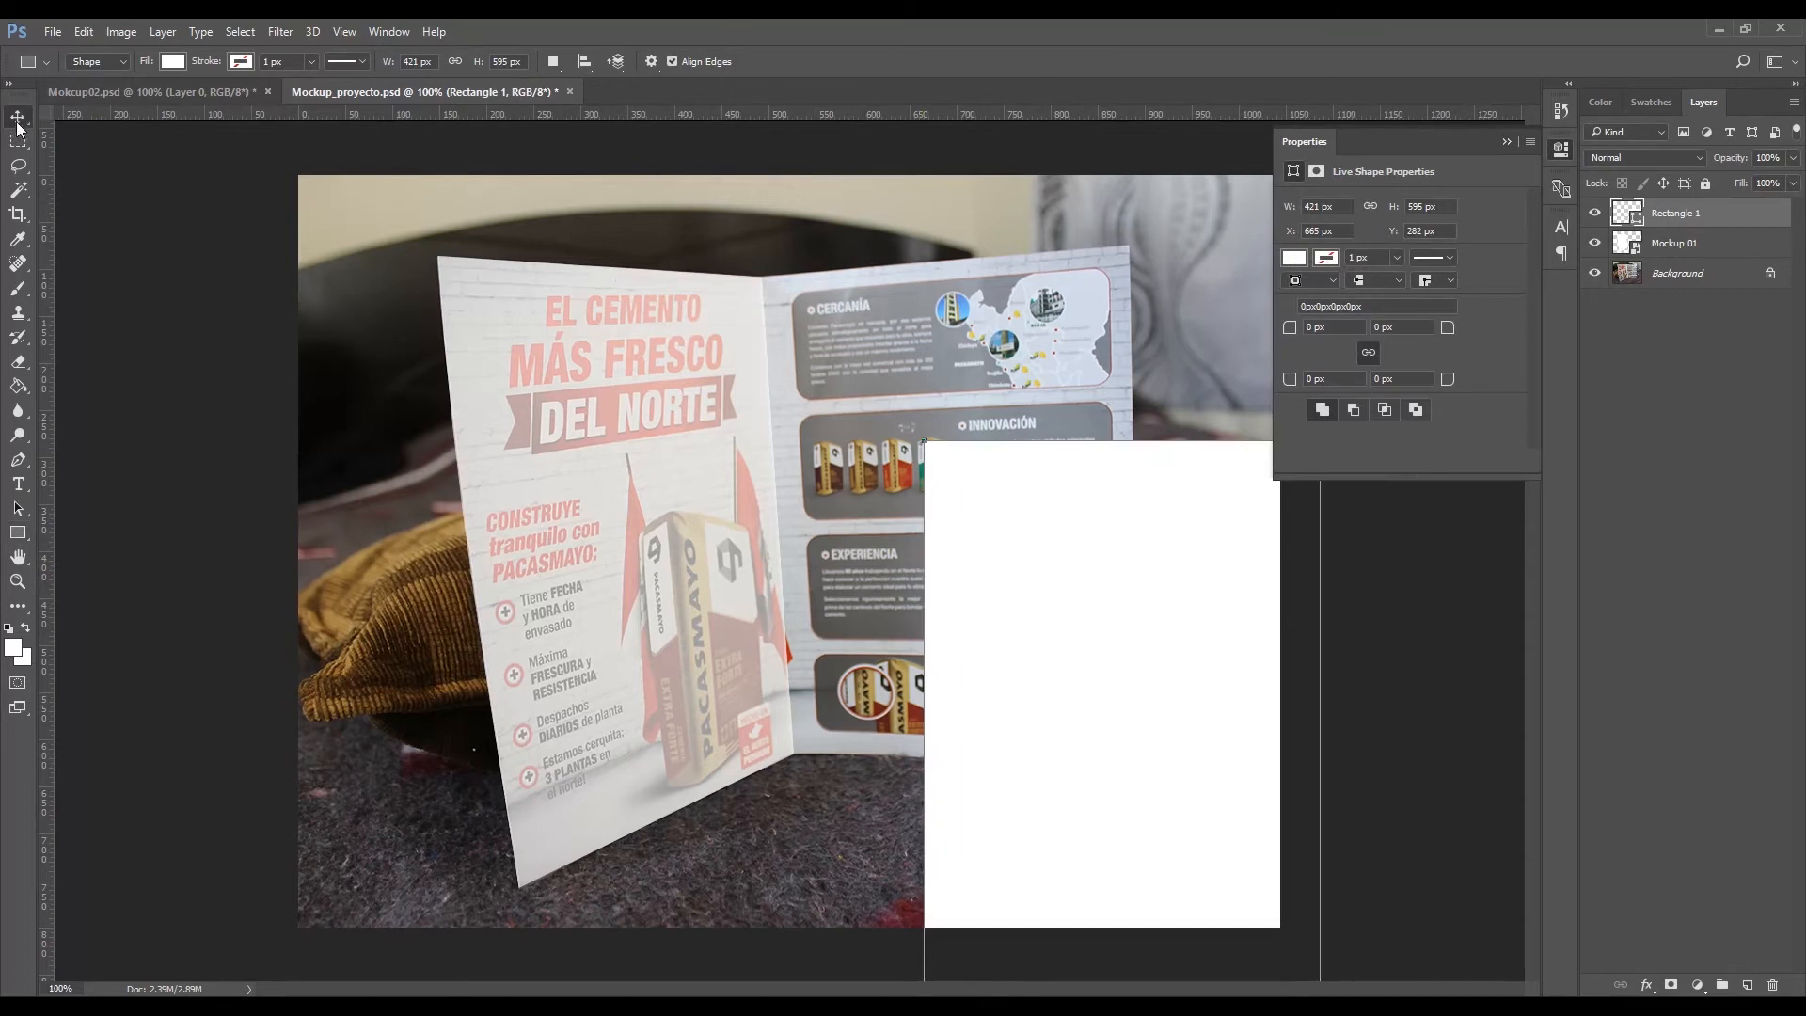
left_click_drag(1037, 531, 948, 384)
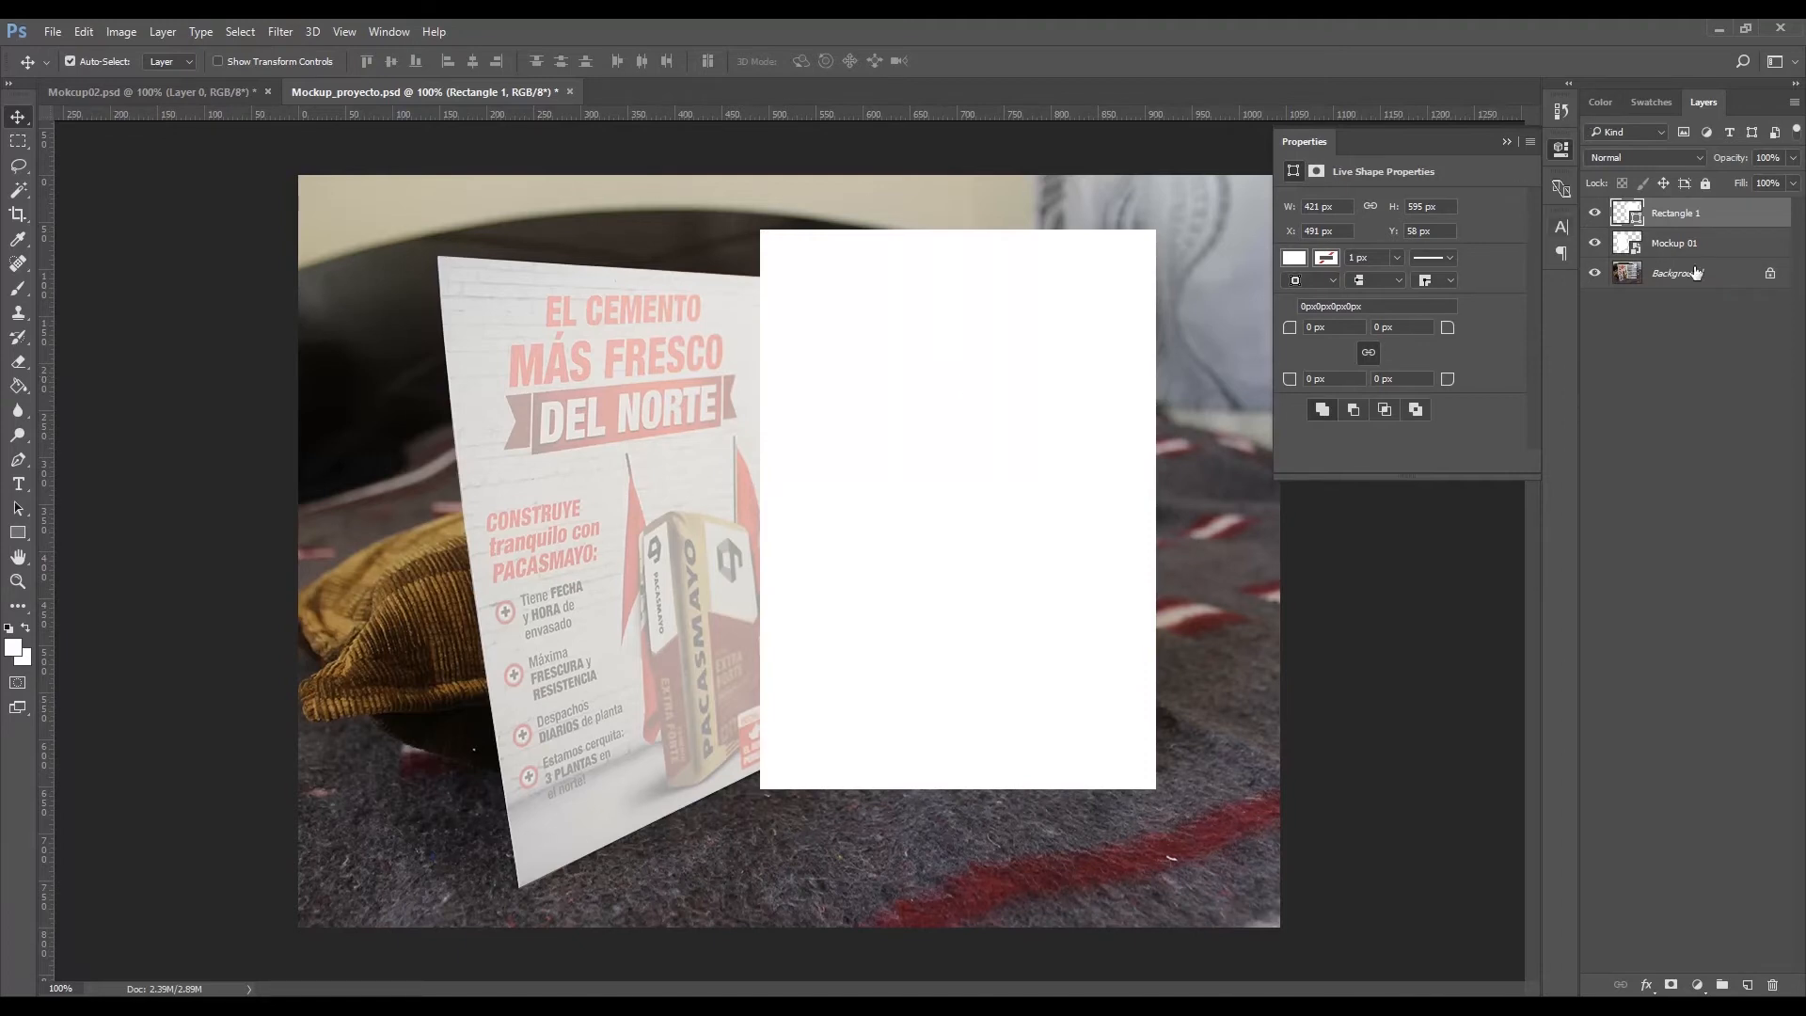
Step: Convert the new rectangle layer to a smart object and rename it Mockup 02
right_click(1721, 217)
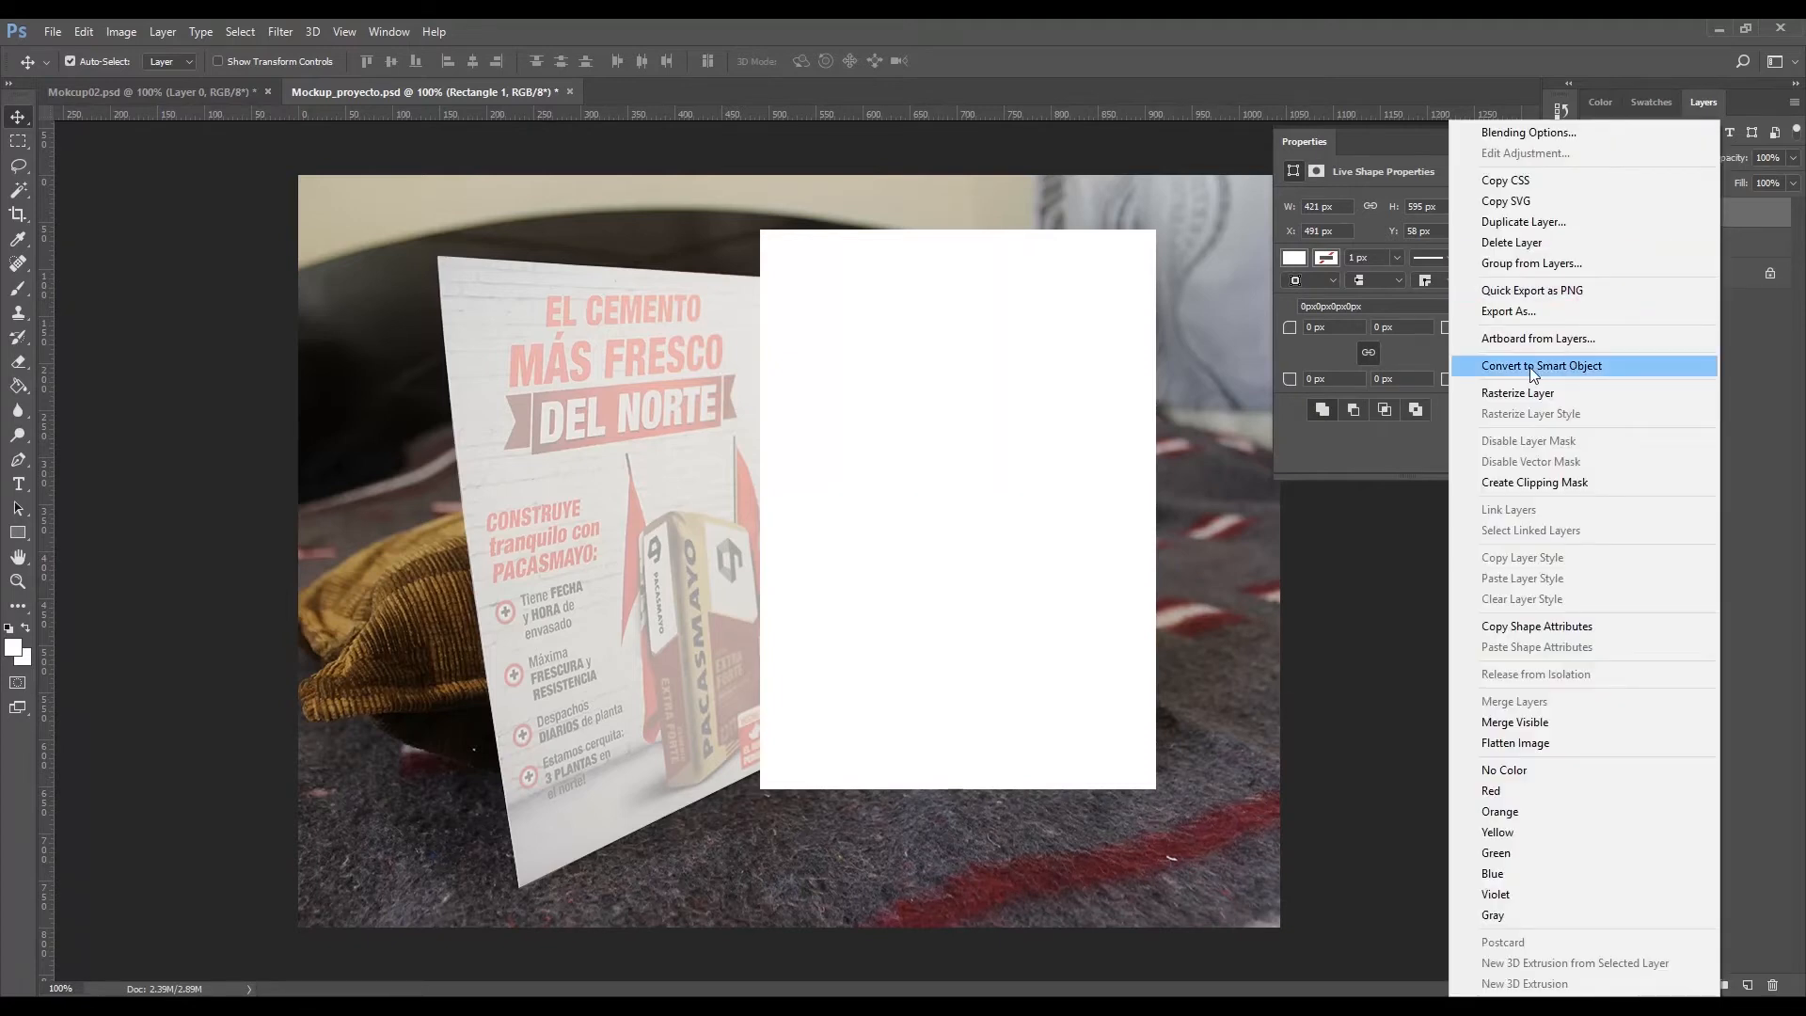
left_click(1629, 369)
left_click(1508, 142)
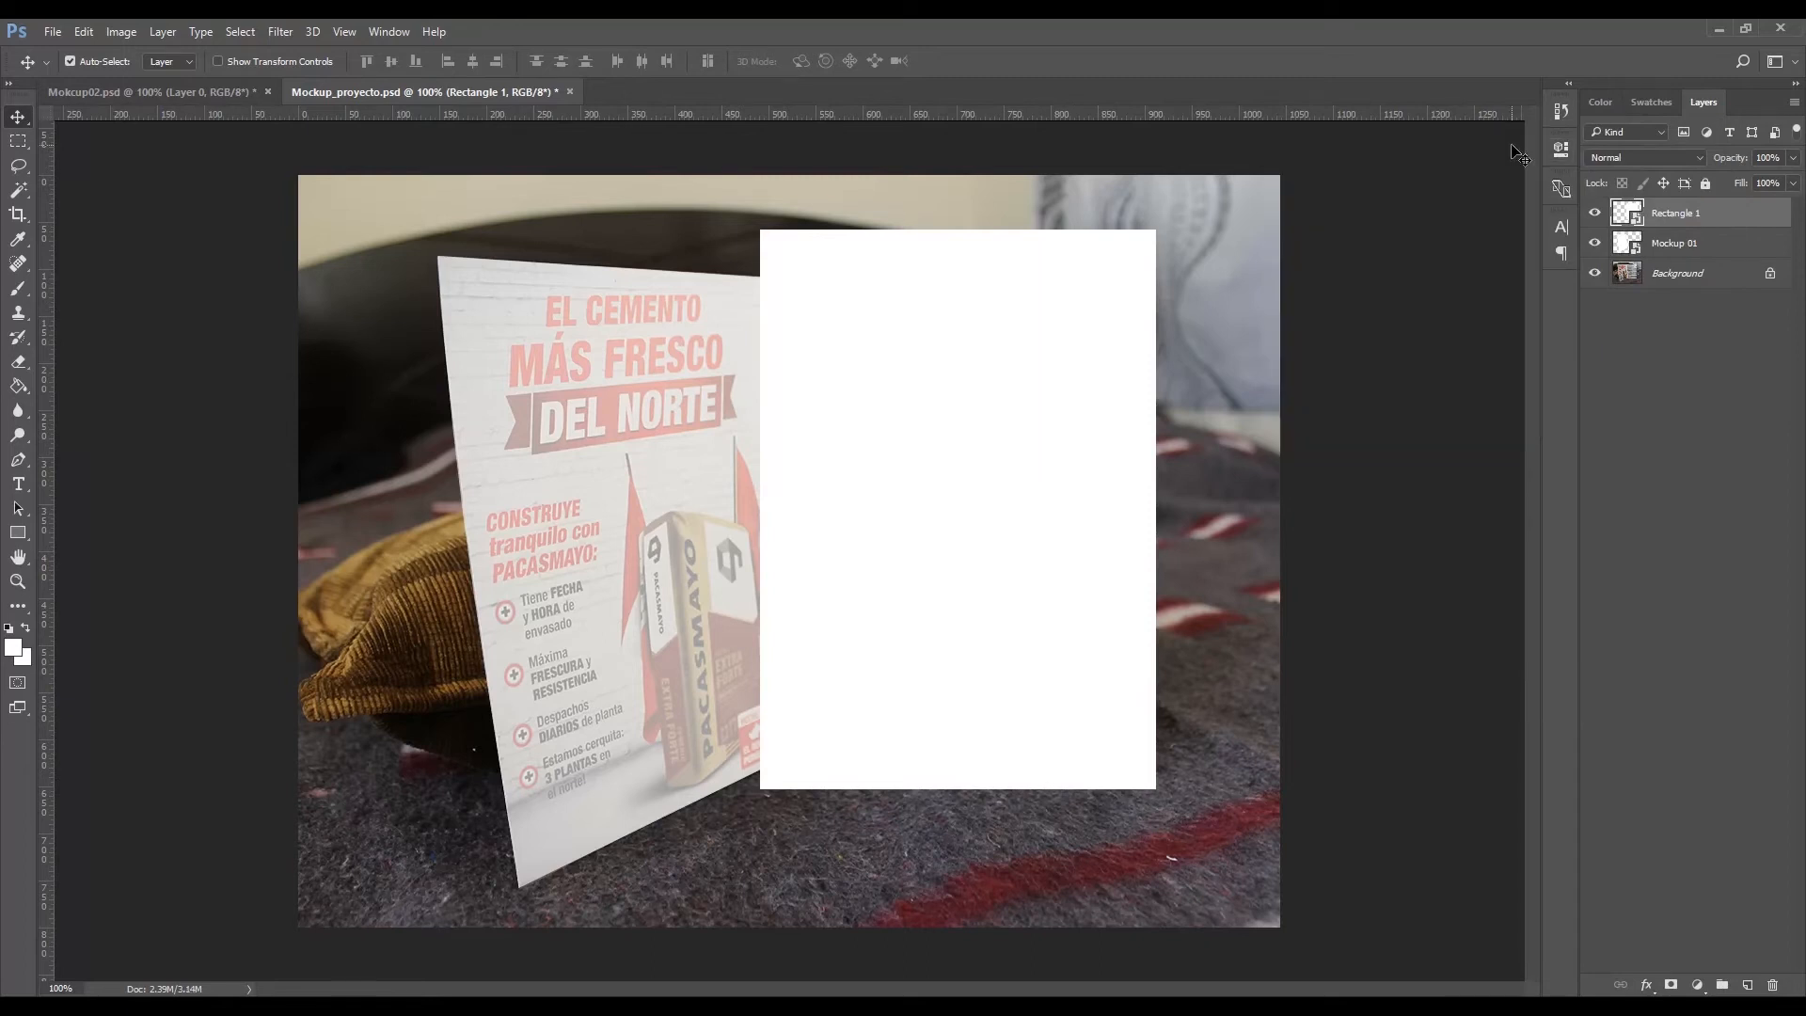
double_click(1685, 215)
type("Mockup 02")
key("Return")
Step: Set the opacity of the Mockup 01 layer to 100% and that of the Mockup 02 layer to 60%
left_click(1674, 242)
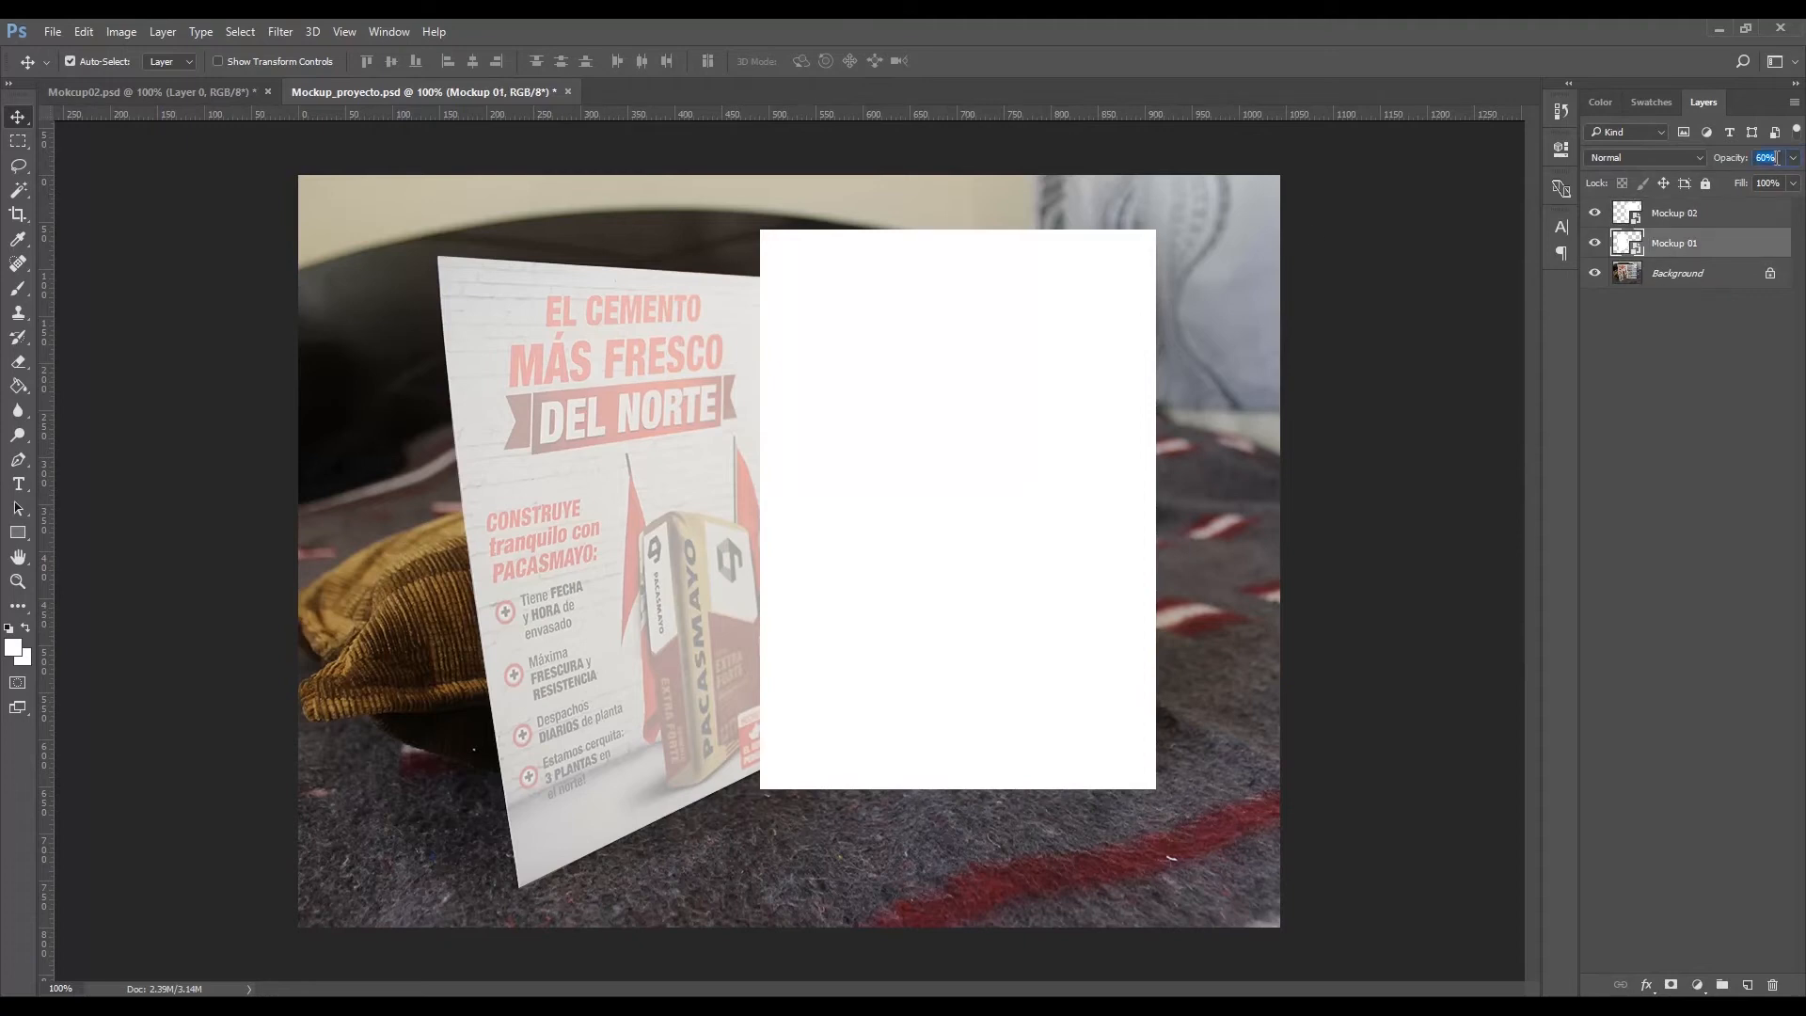
type("100")
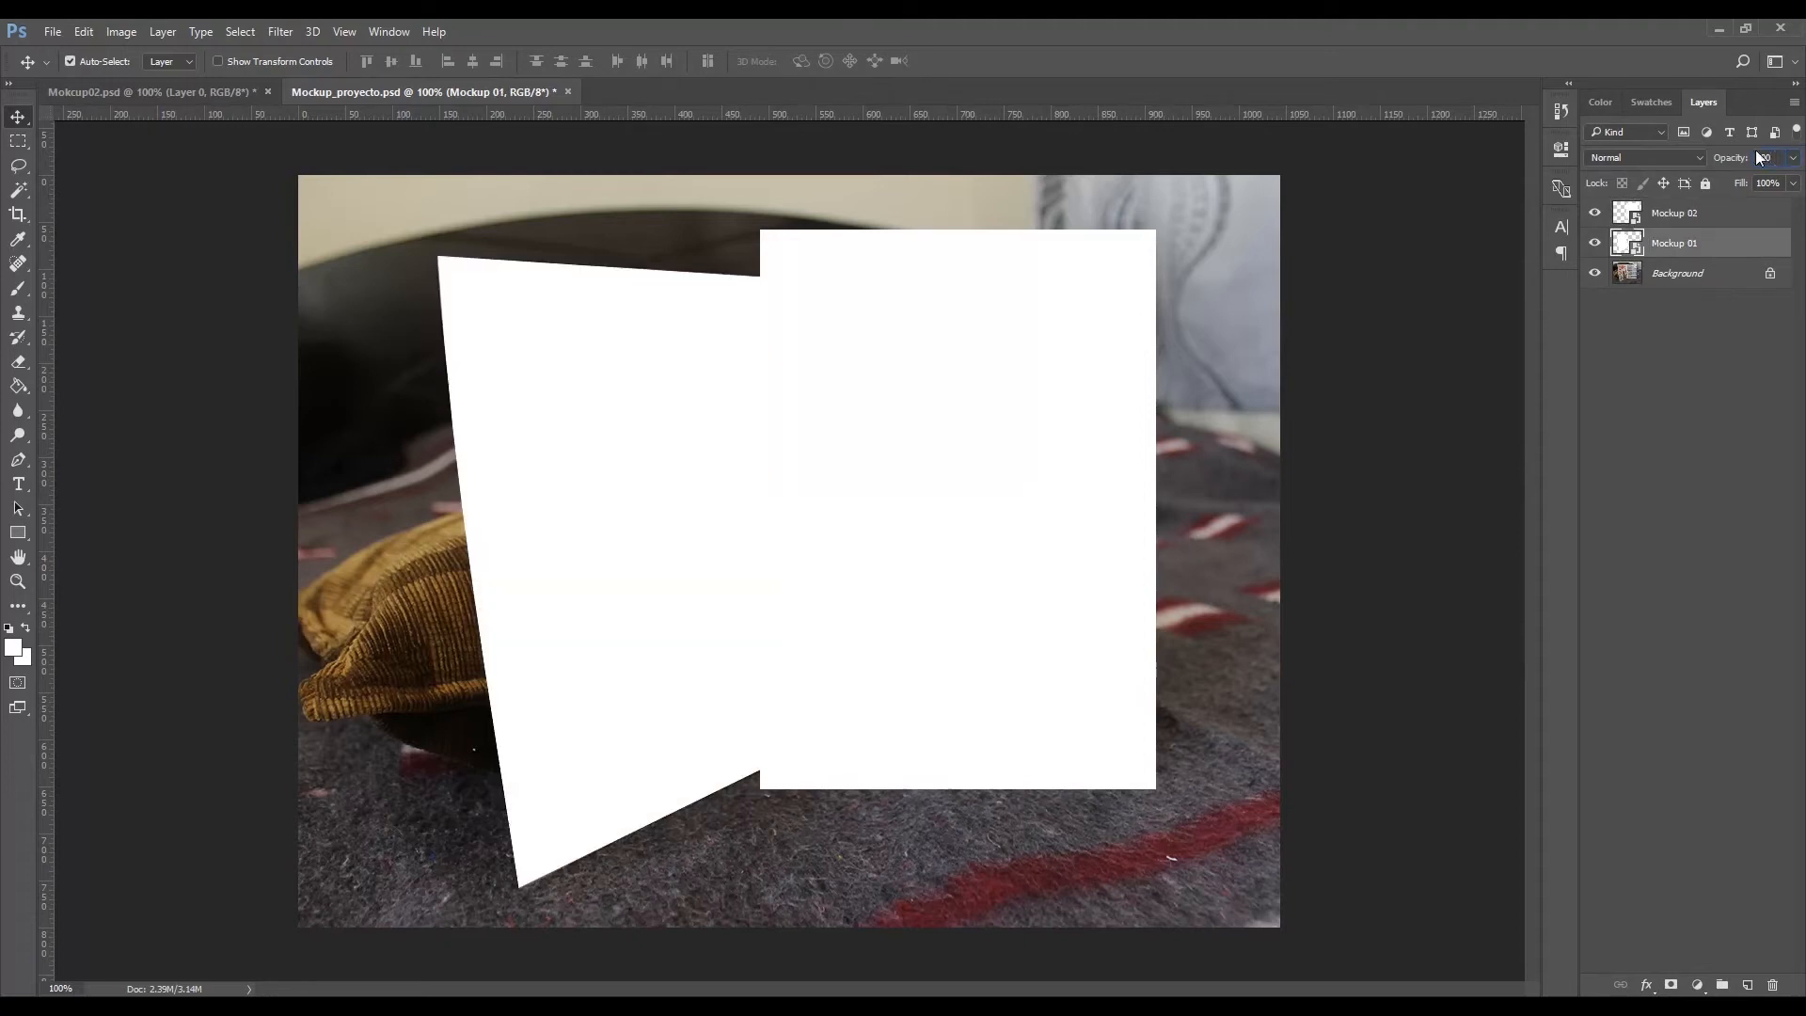
left_click(1680, 214)
left_click(1767, 157)
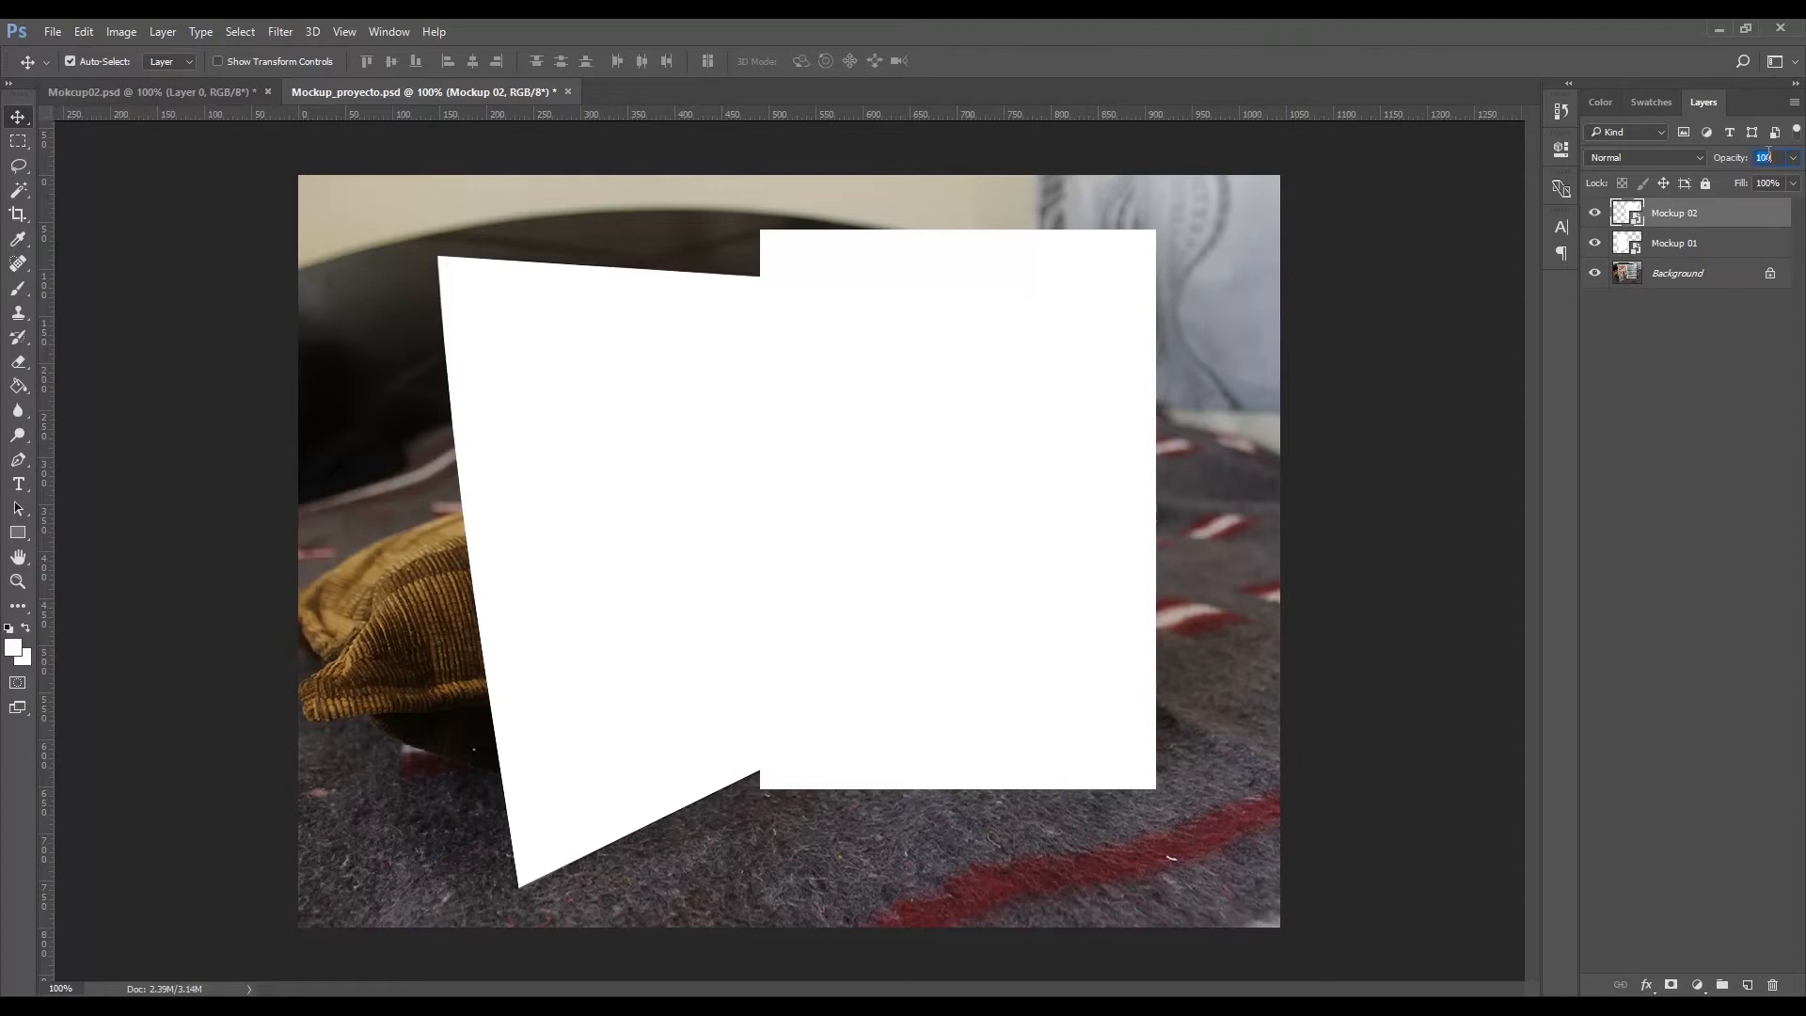
type("60")
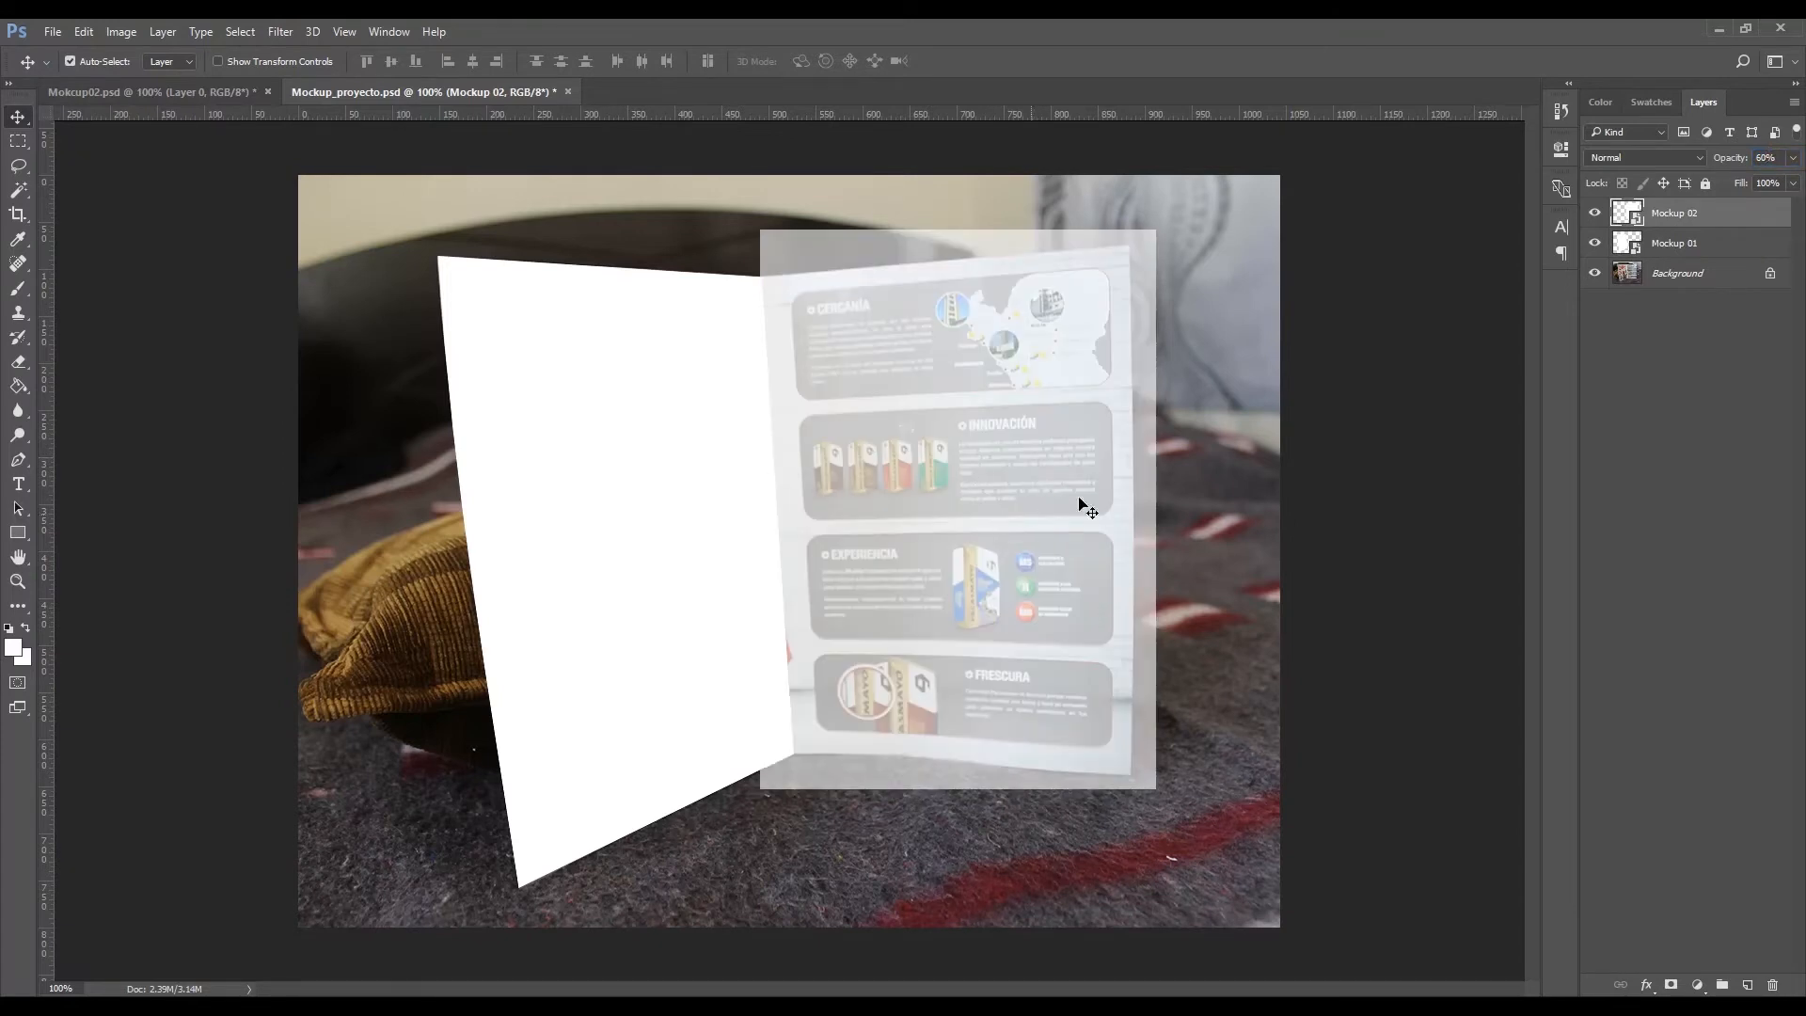
Step: Distort the Mockup 02 layer so its two top corners match the top corners of the brochure's right page
type("z")
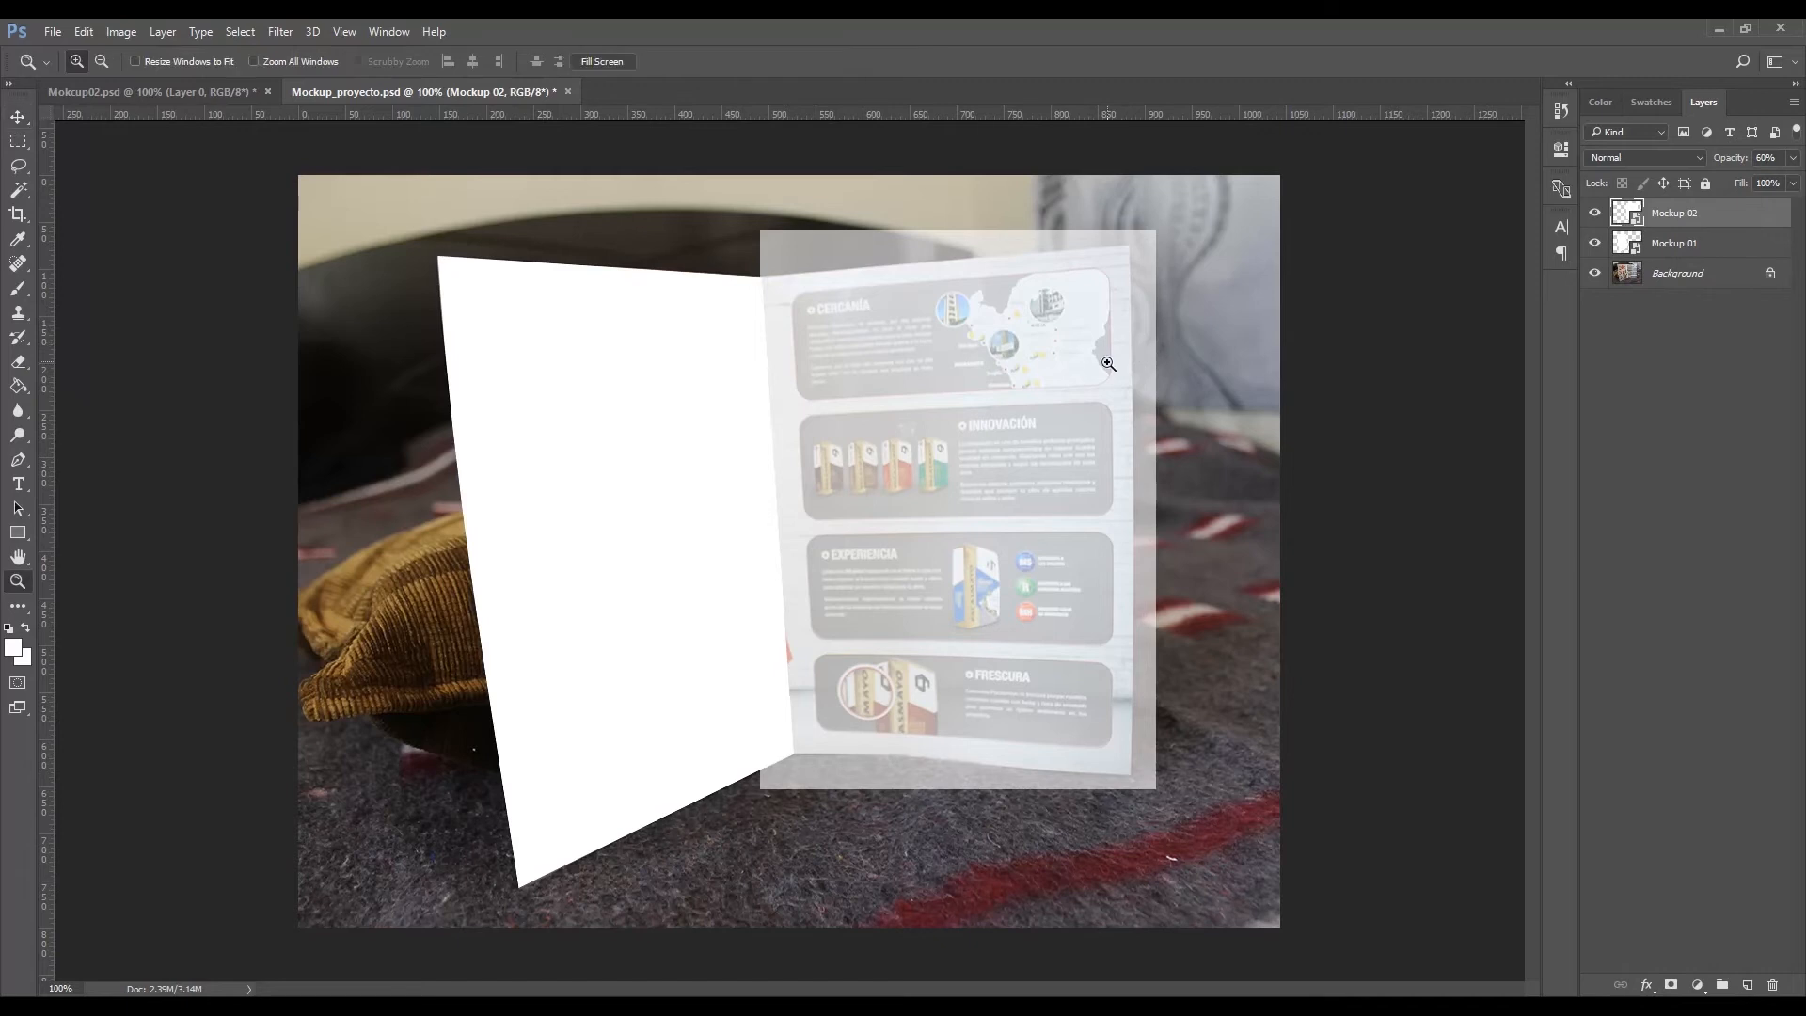
left_click(1108, 363)
key("h")
left_click_drag(1117, 307, 1138, 469)
key("v")
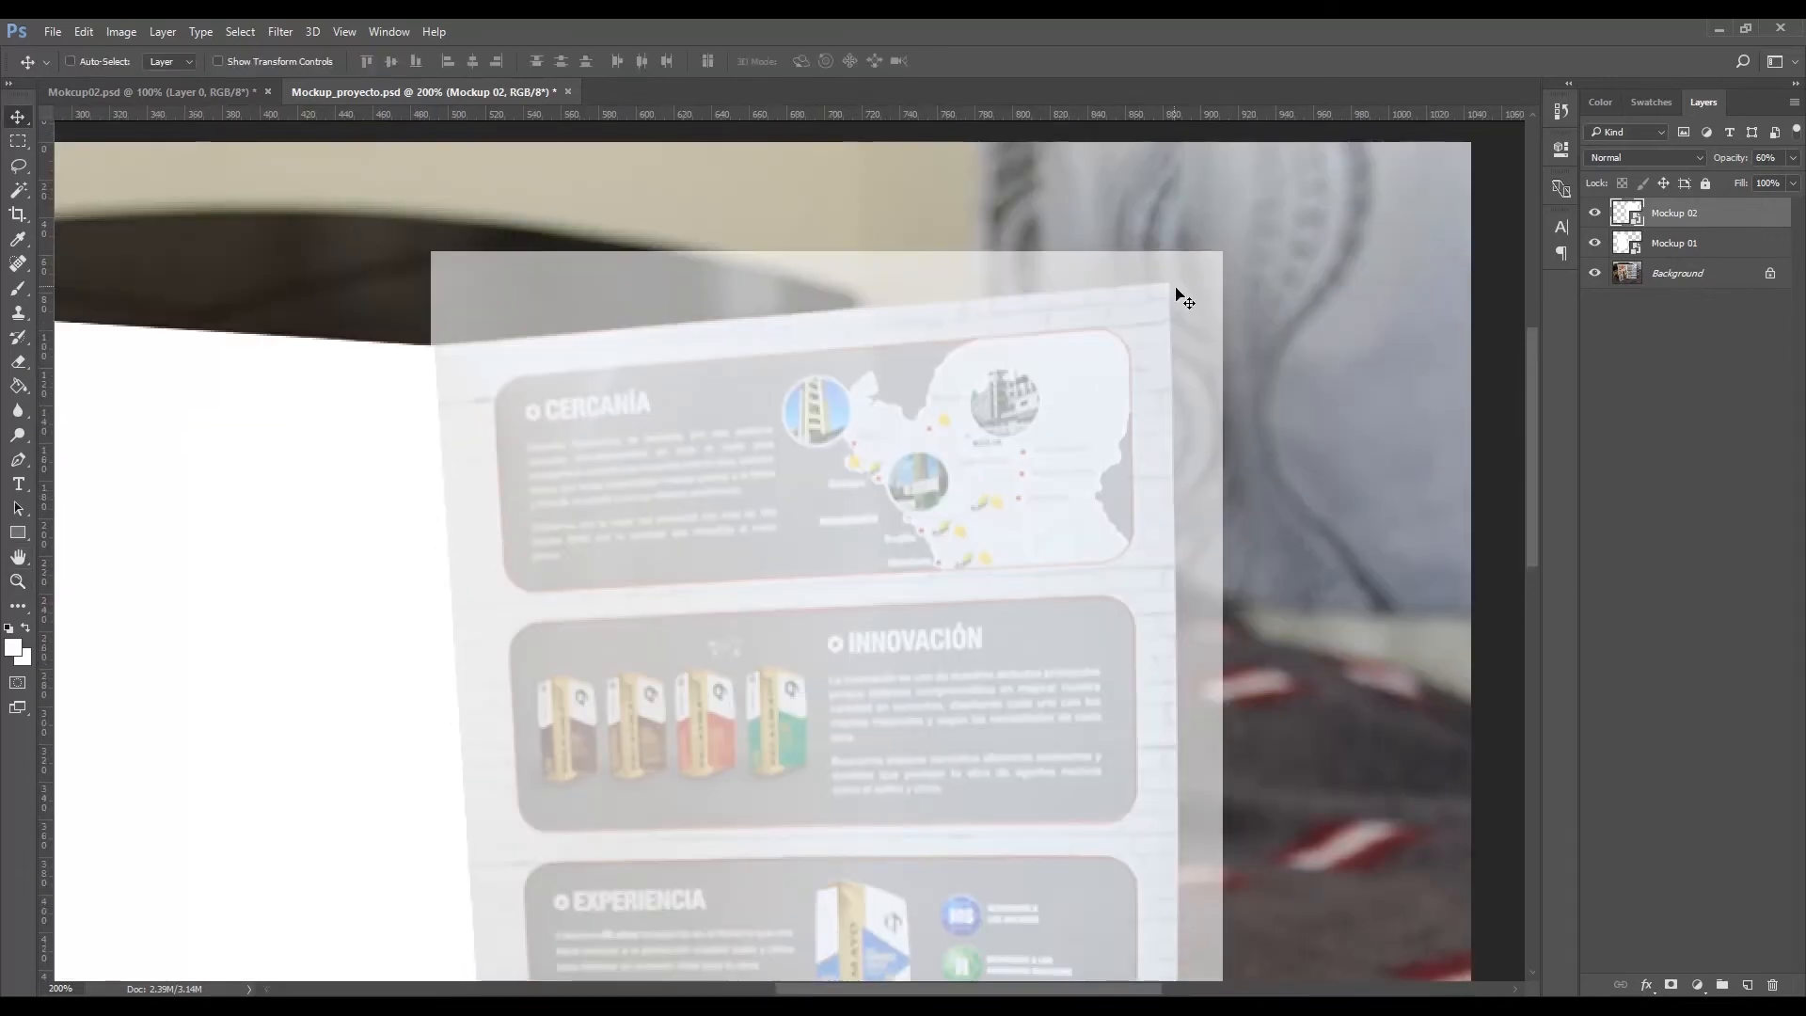
key("ctrl+t")
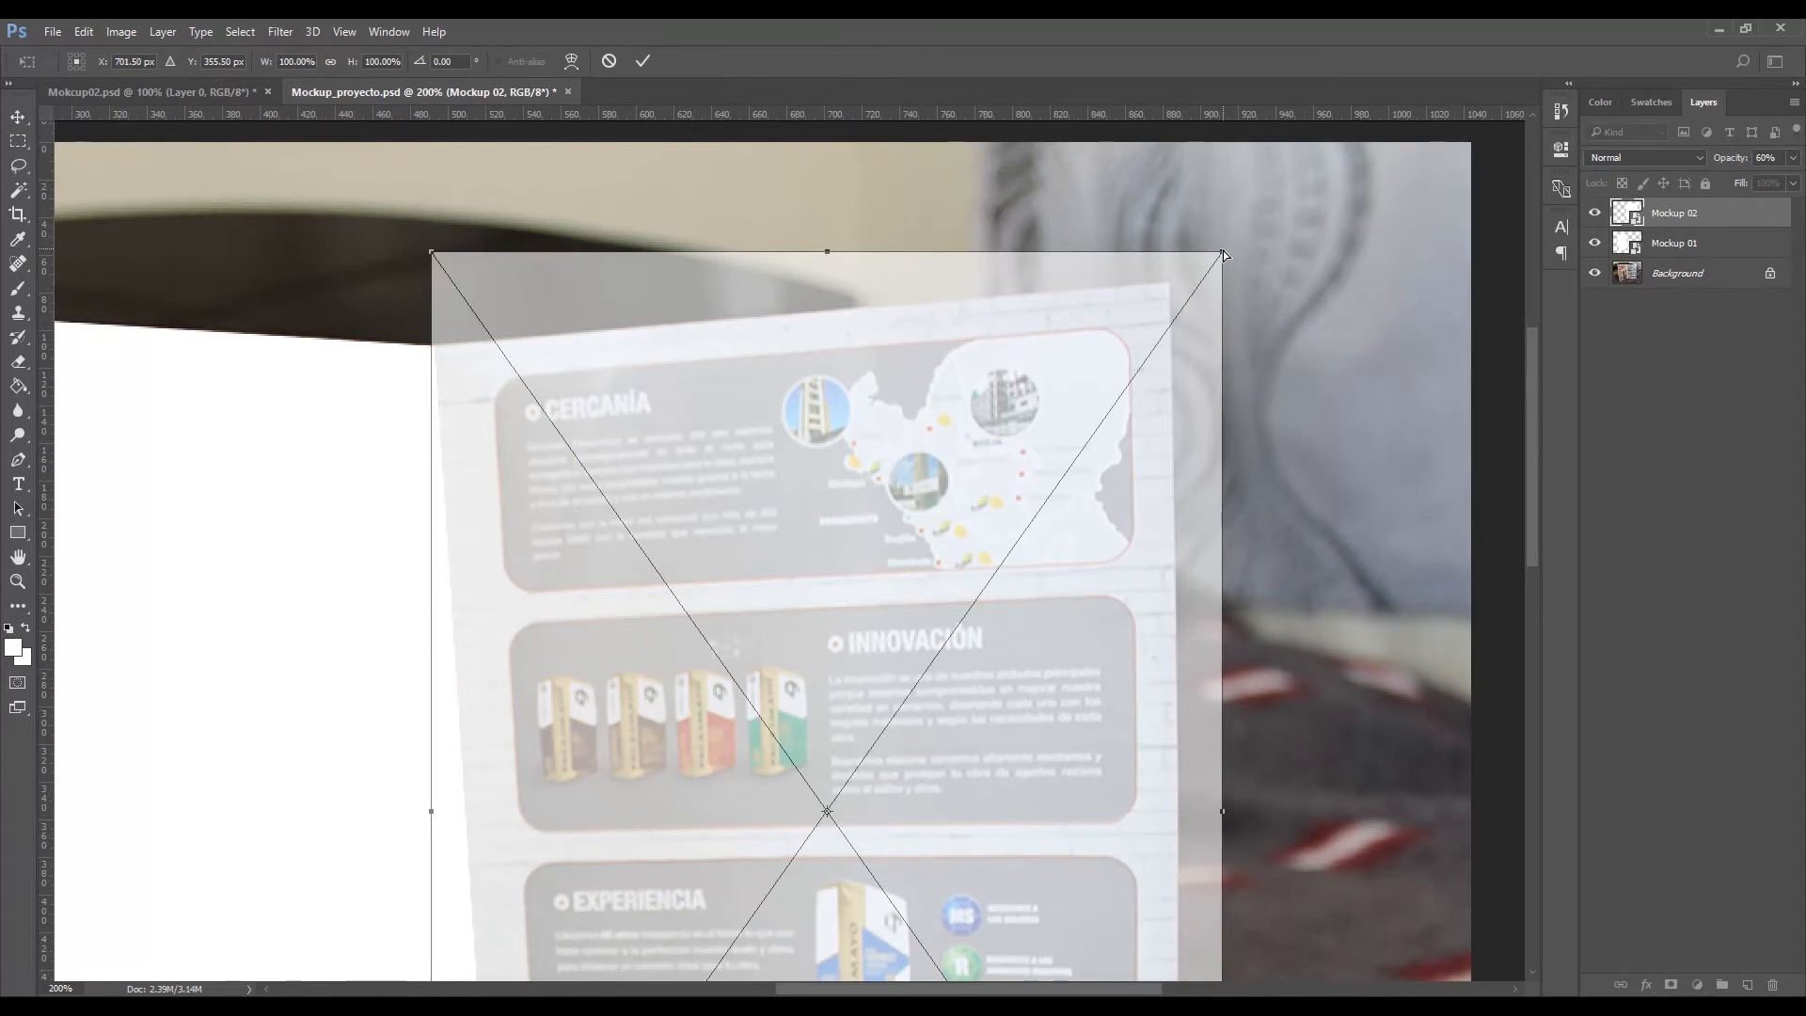
left_click_drag(1220, 260, 1172, 281)
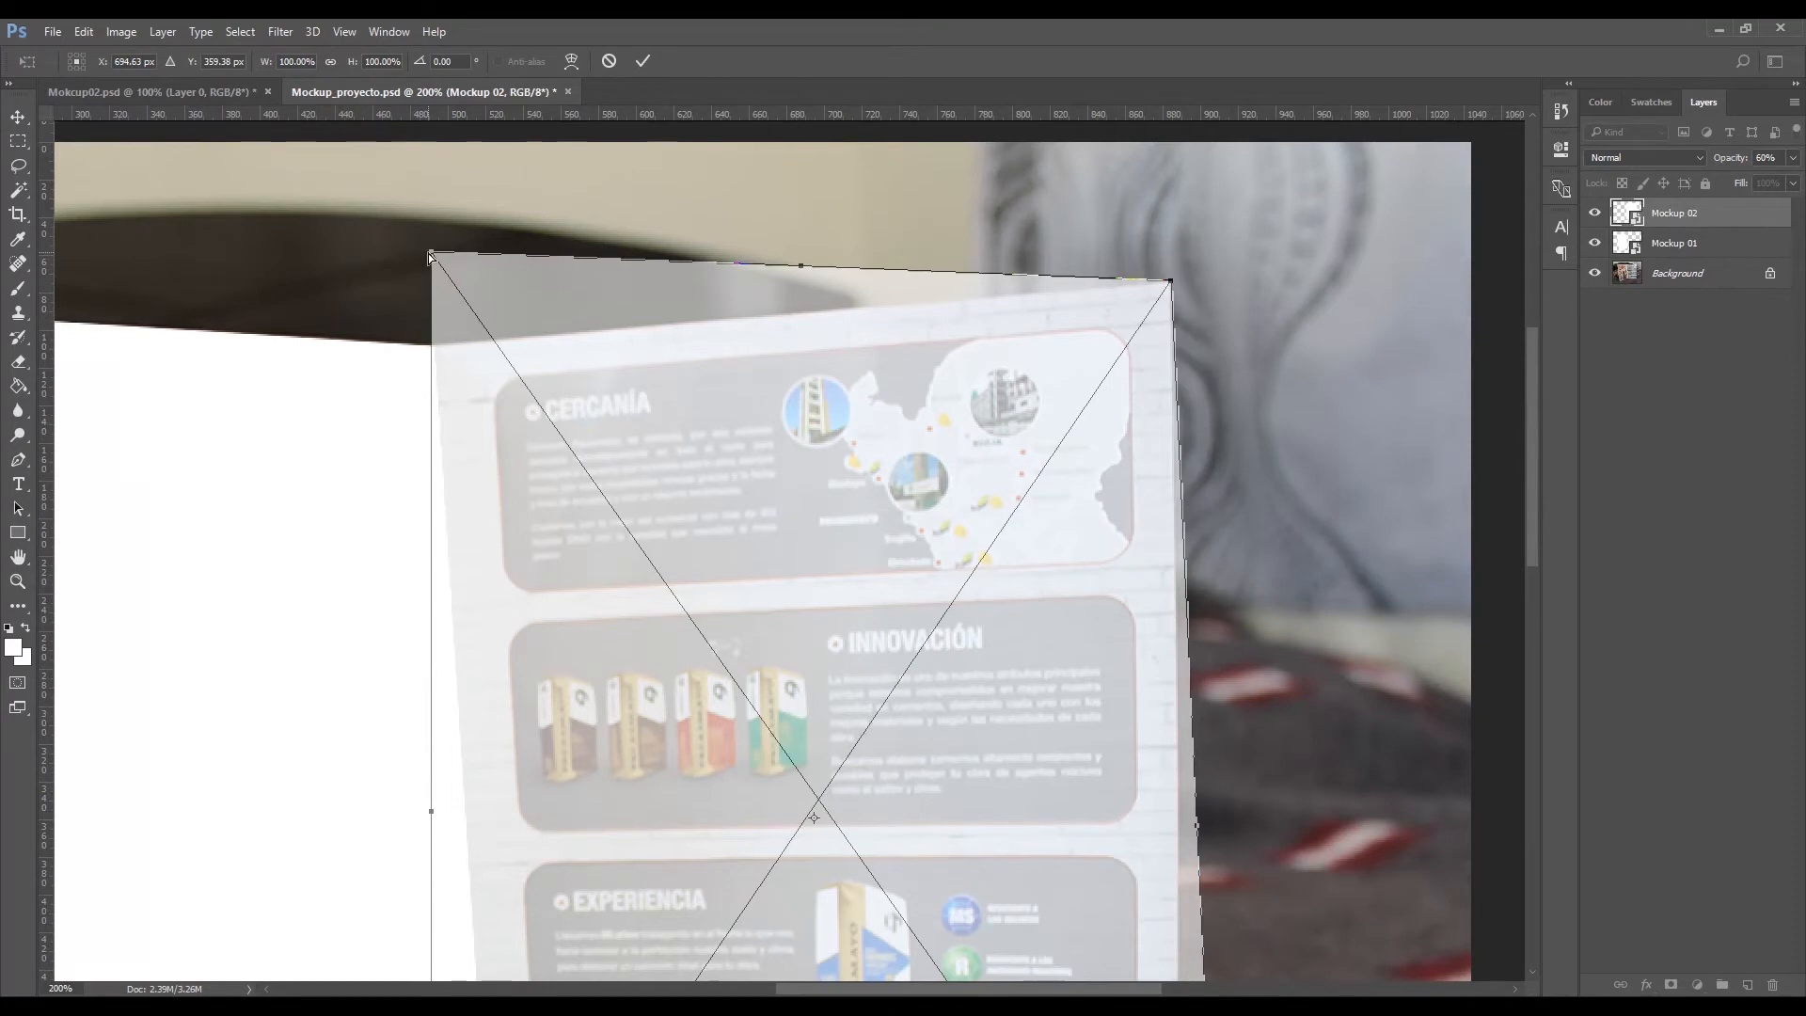
left_click_drag(430, 256, 438, 353)
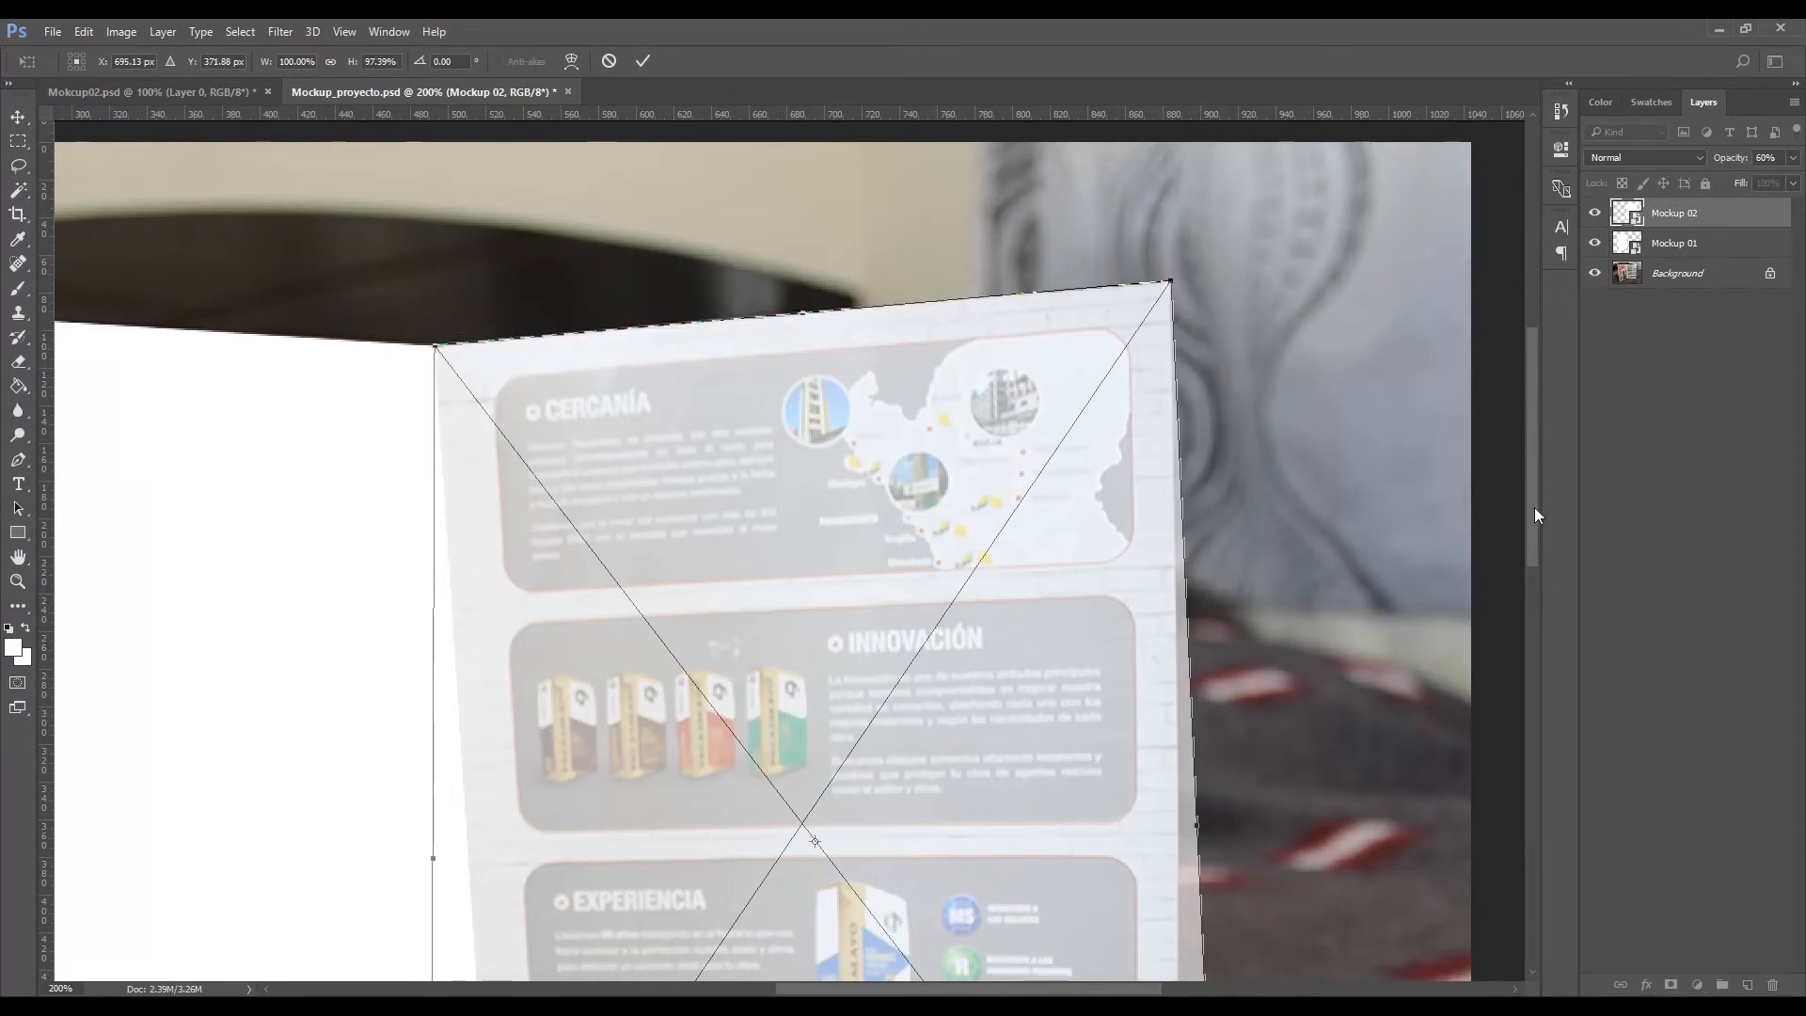
Step: Distort the Mockup 02 layer so its two bottom corners match the bottom corners of the brochure's right page
left_click_drag(1534, 515, 1534, 668)
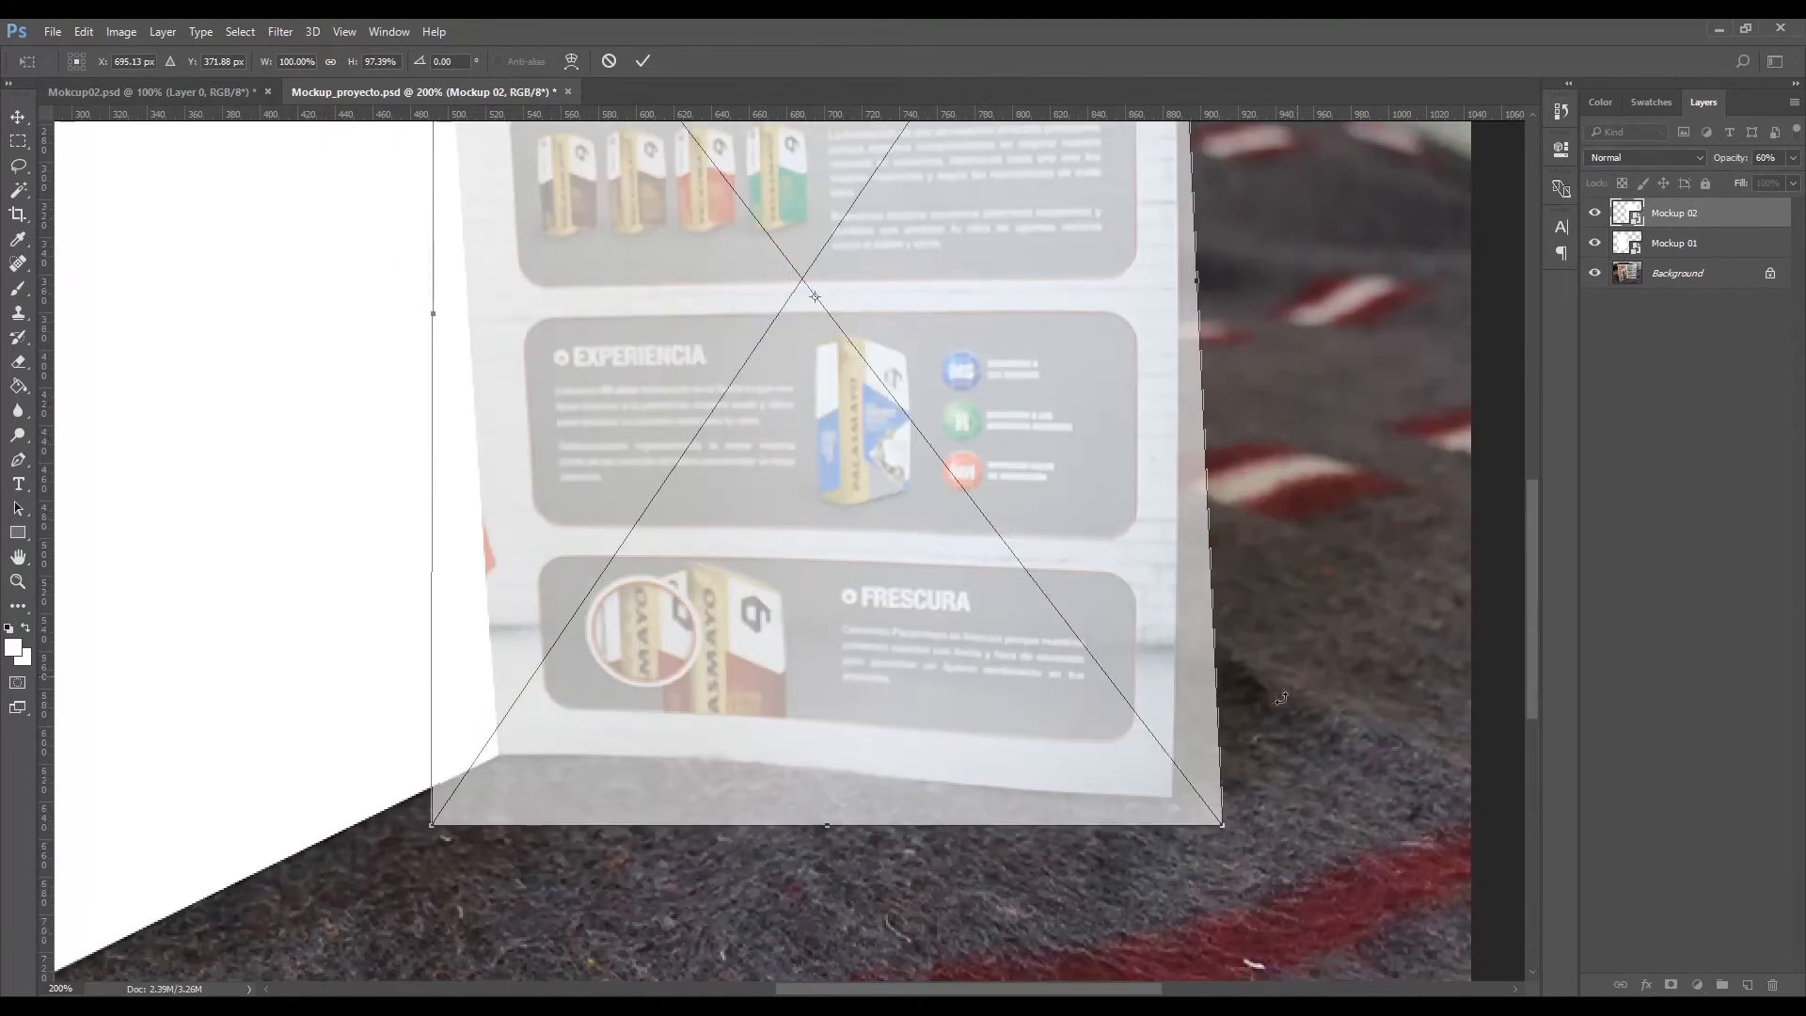
left_click_drag(1225, 831, 1175, 799)
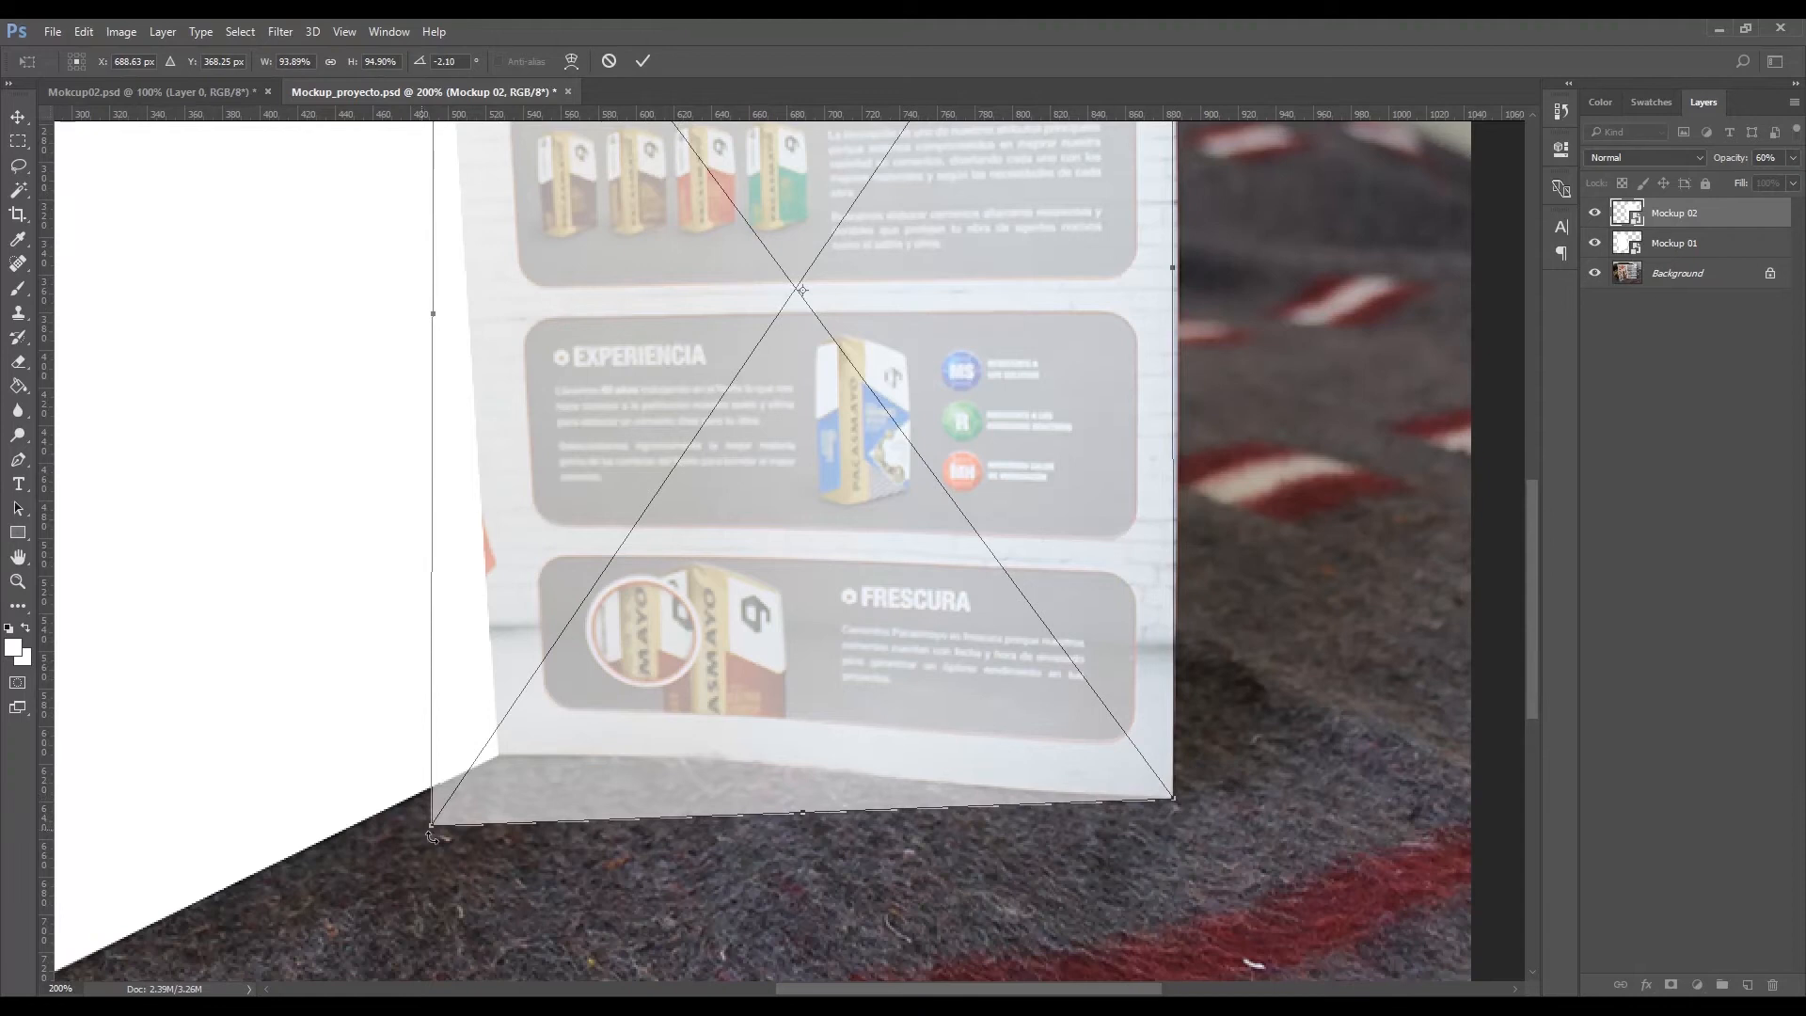
left_click_drag(429, 832, 500, 765)
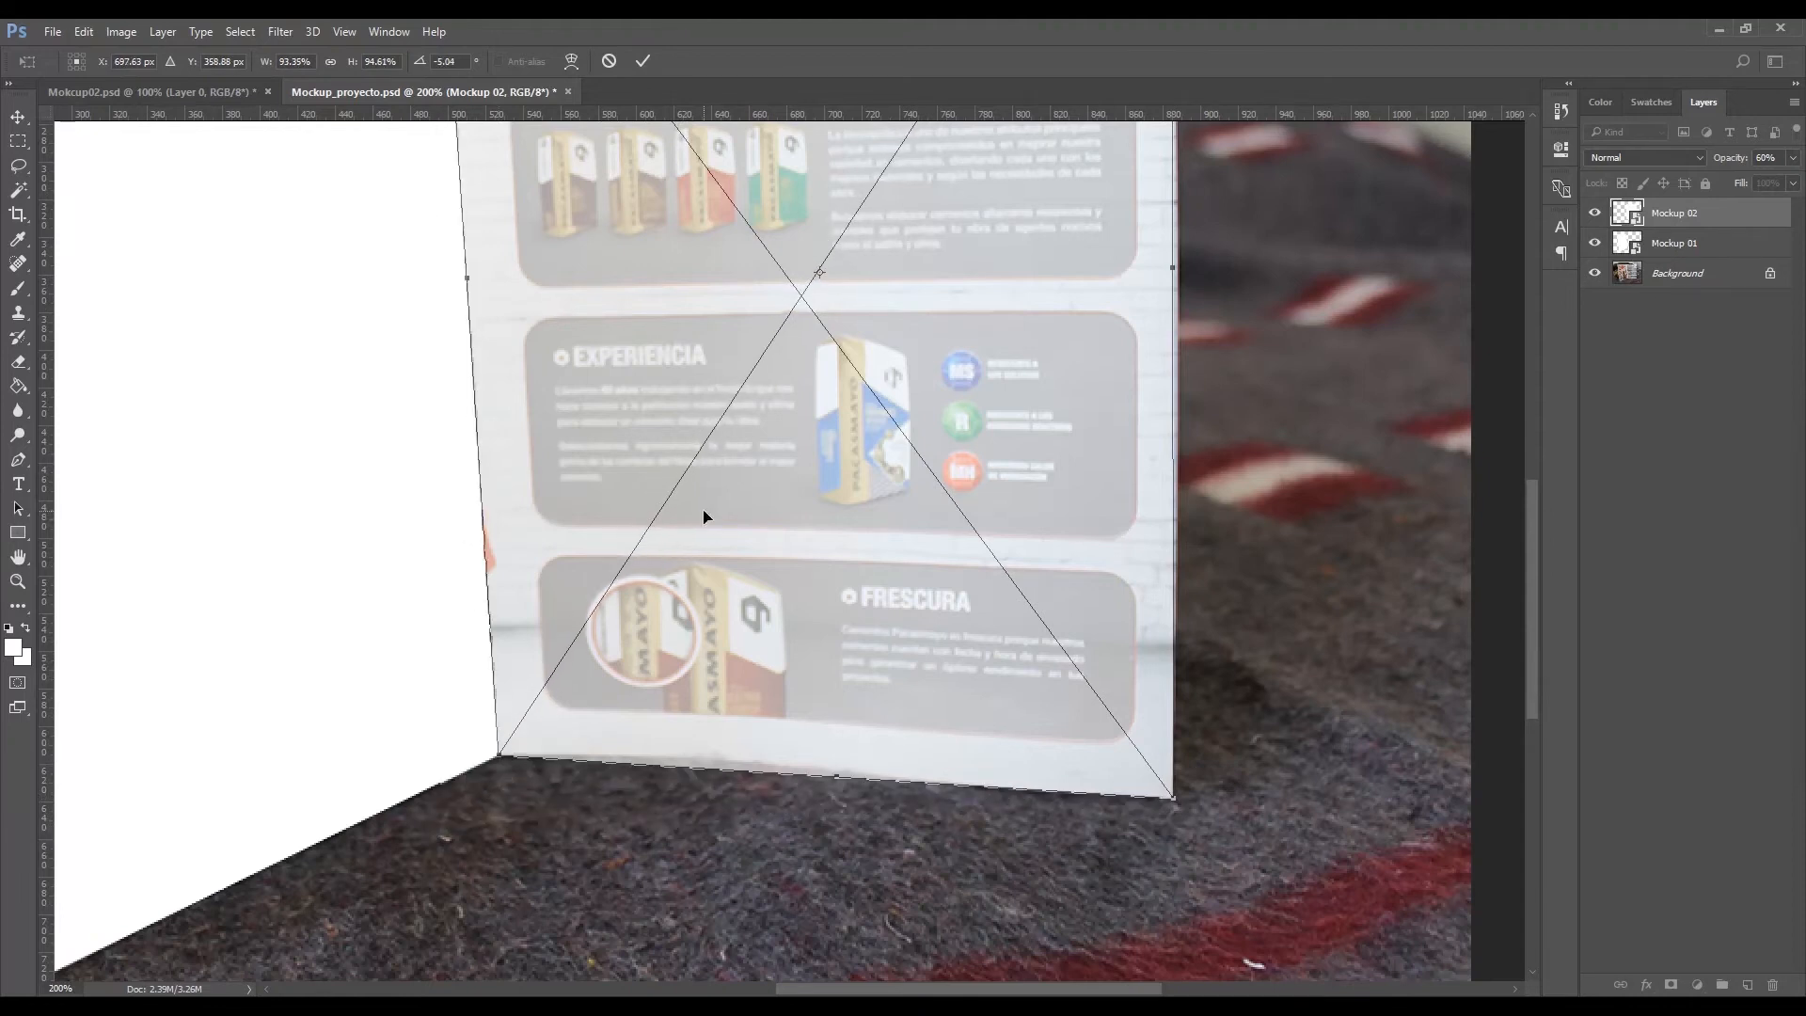
left_click(643, 61)
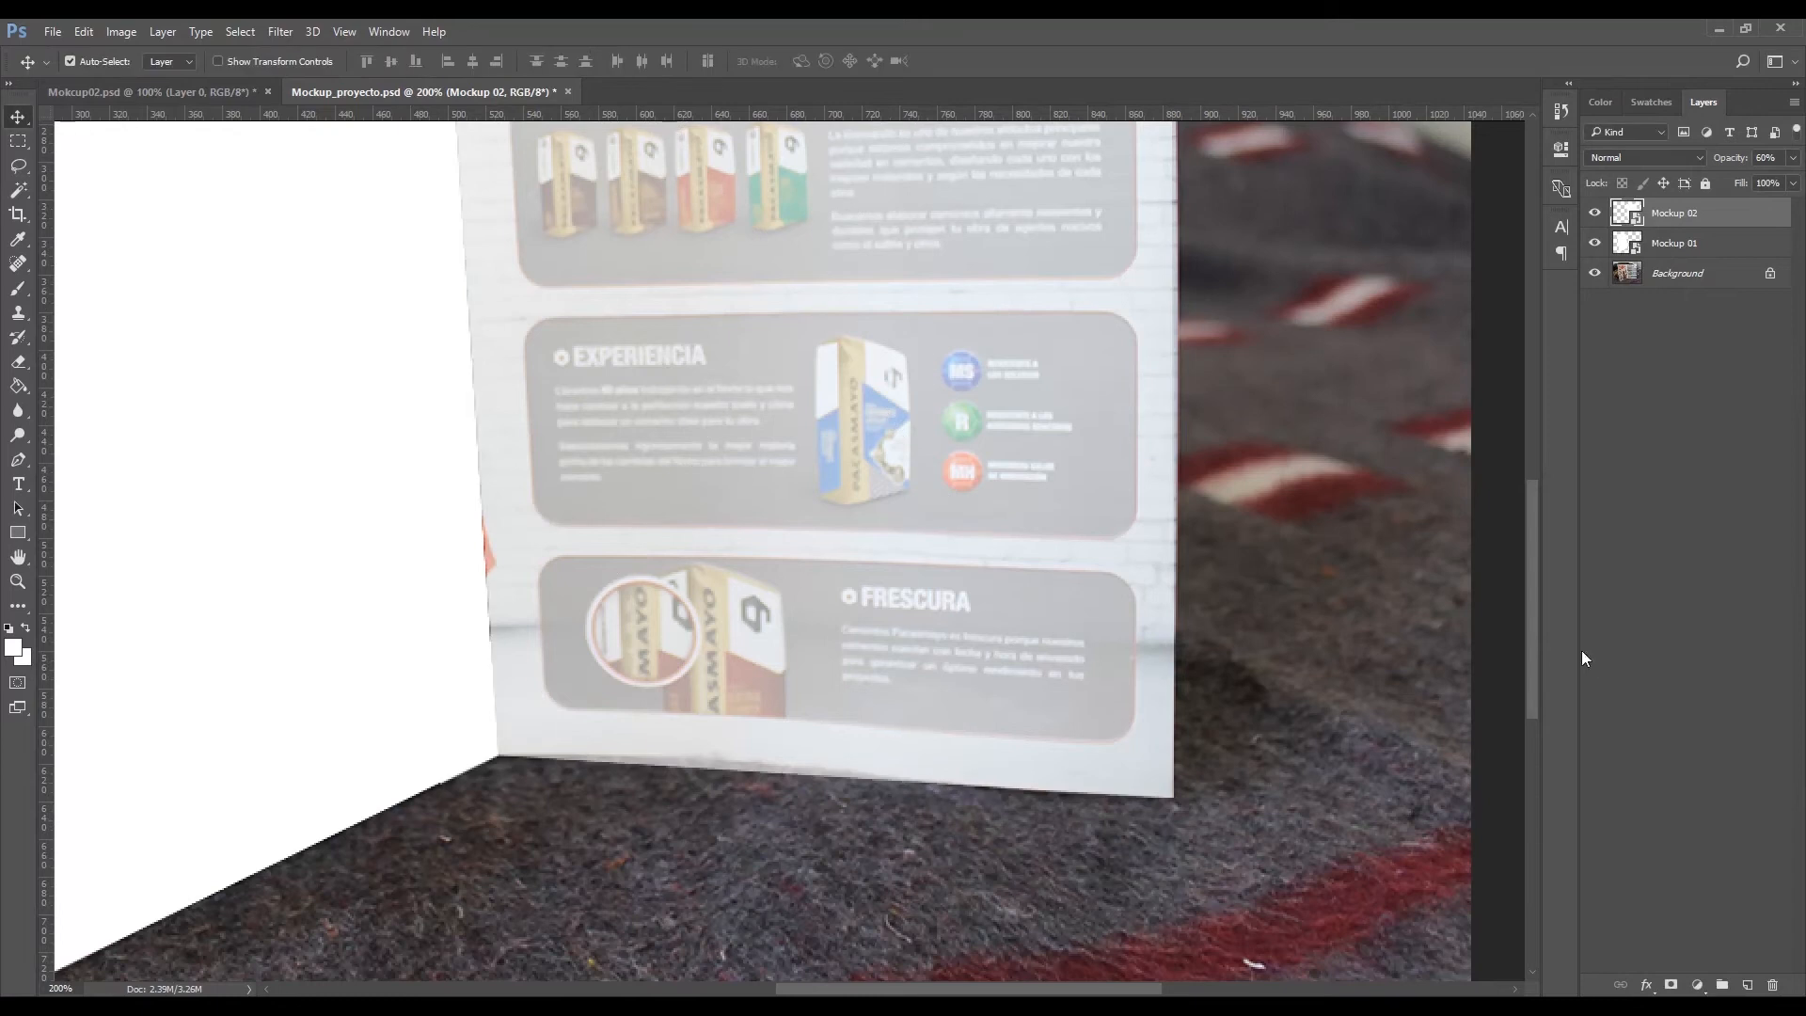
Step: Warp the bottom edge of the Mockup 02 layer to follow the curved bottom edge of the brochure's right page
mouse_move(1531, 657)
left_mouse_down()
mouse_move(1511, 506)
mouse_move(1527, 629)
left_mouse_up()
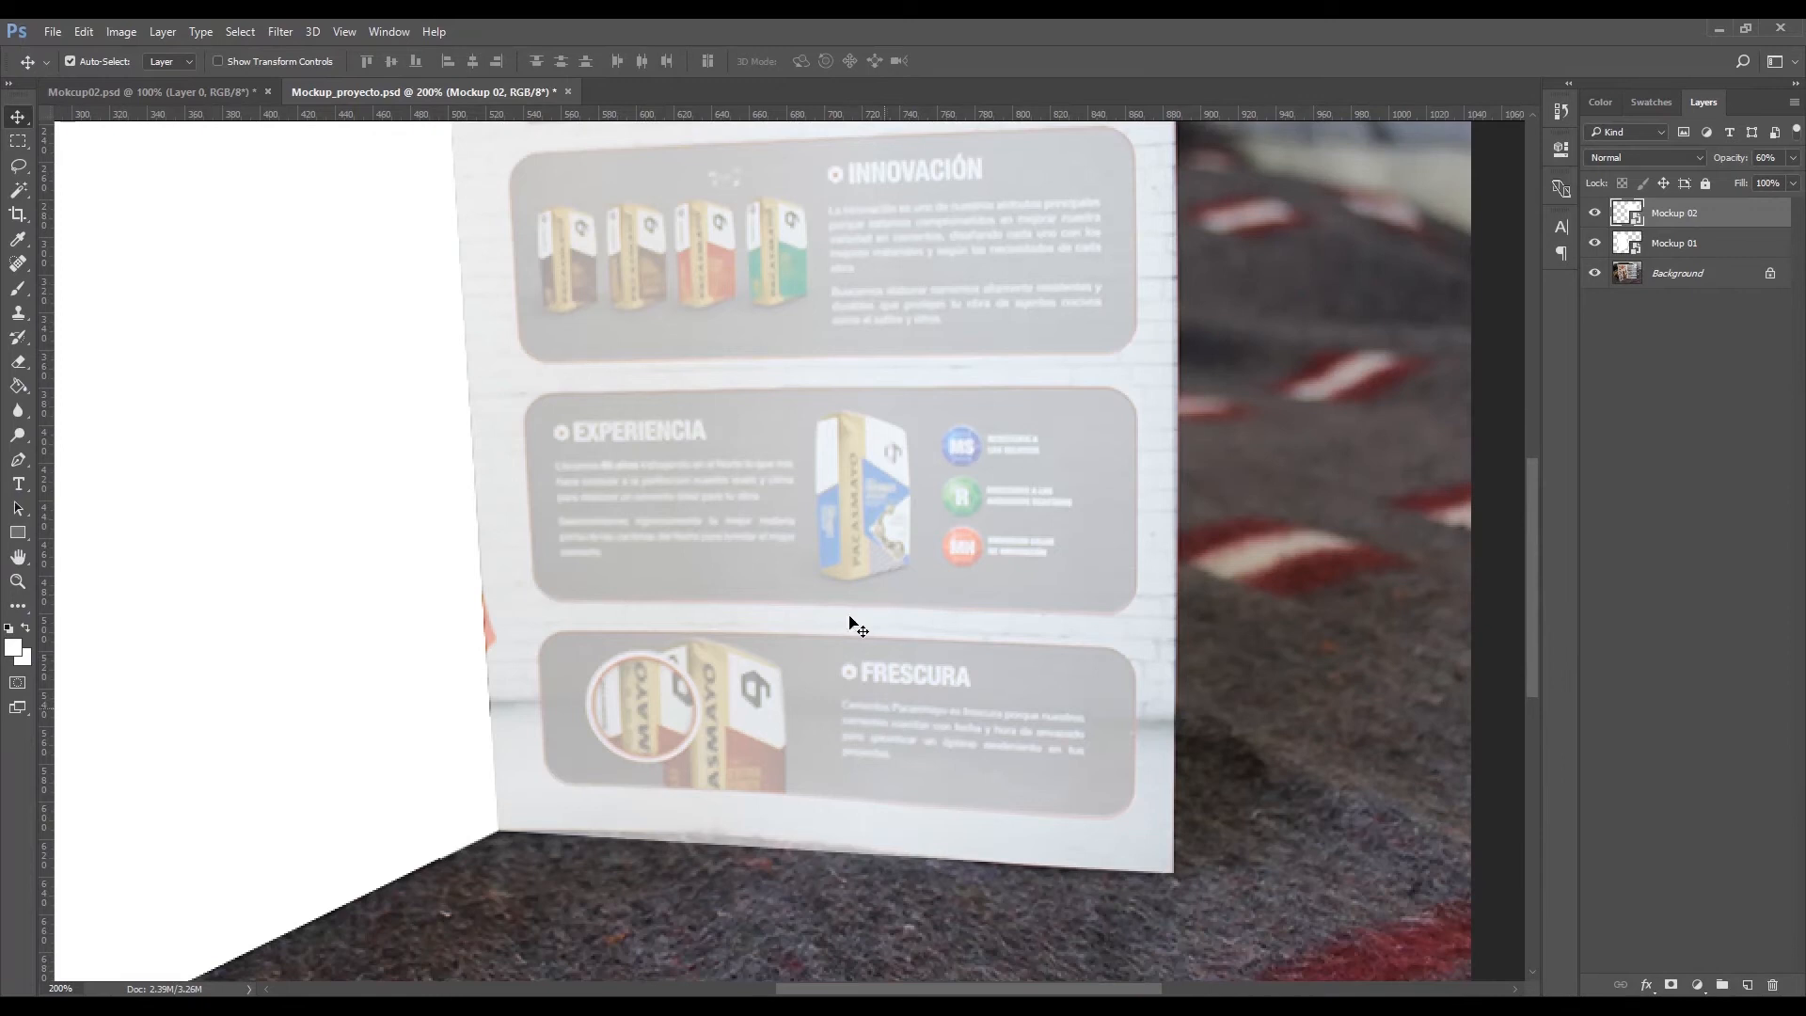
key("z")
left_click(677, 834)
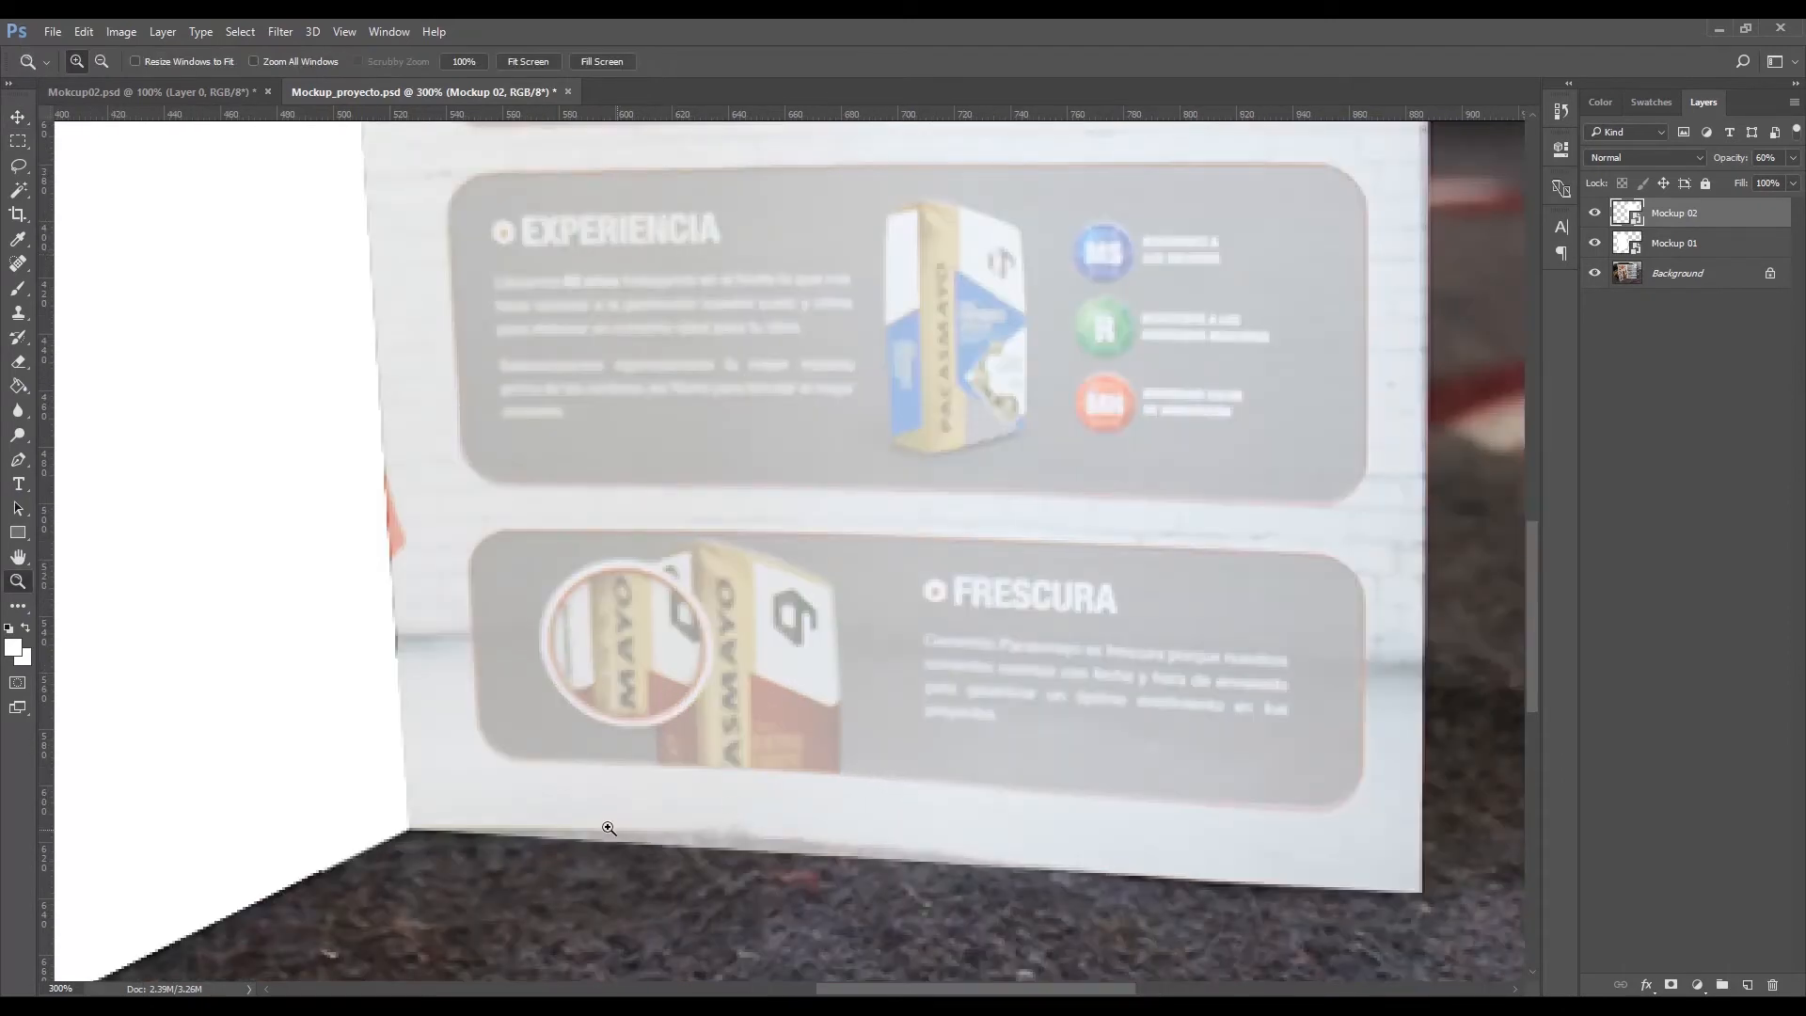
key("v")
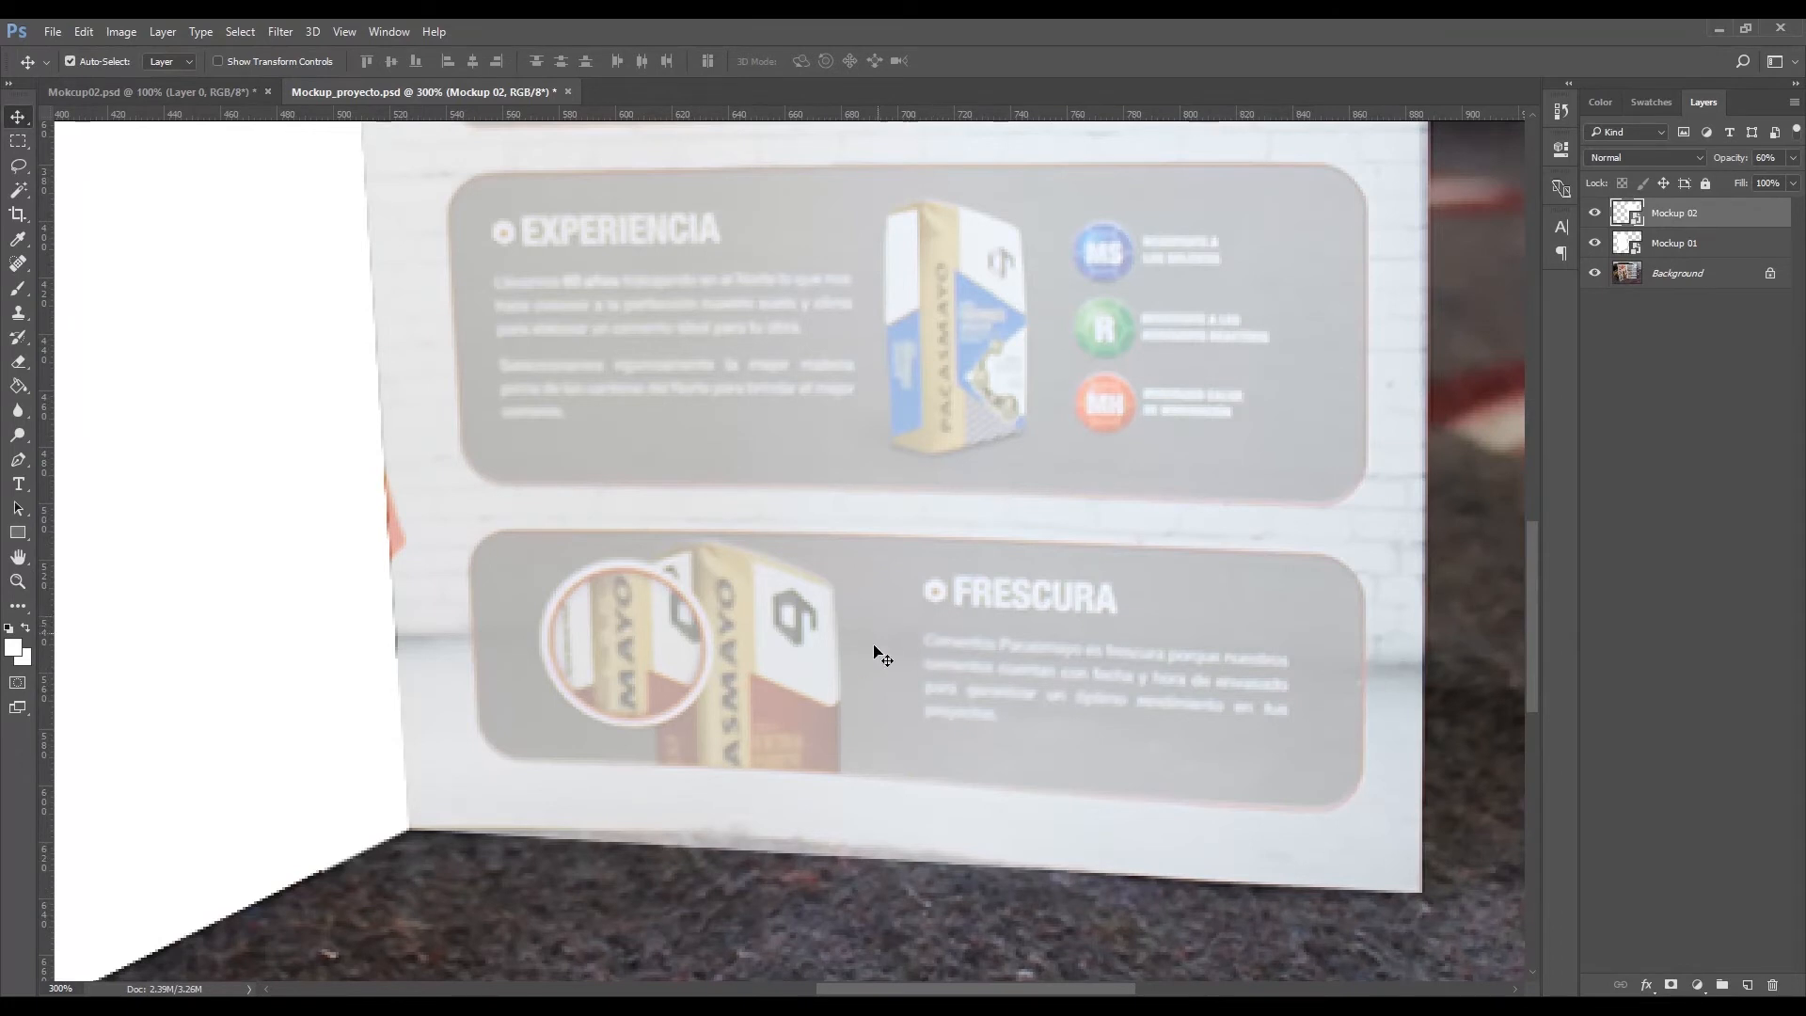
key("ctrl+t")
right_click(885, 614)
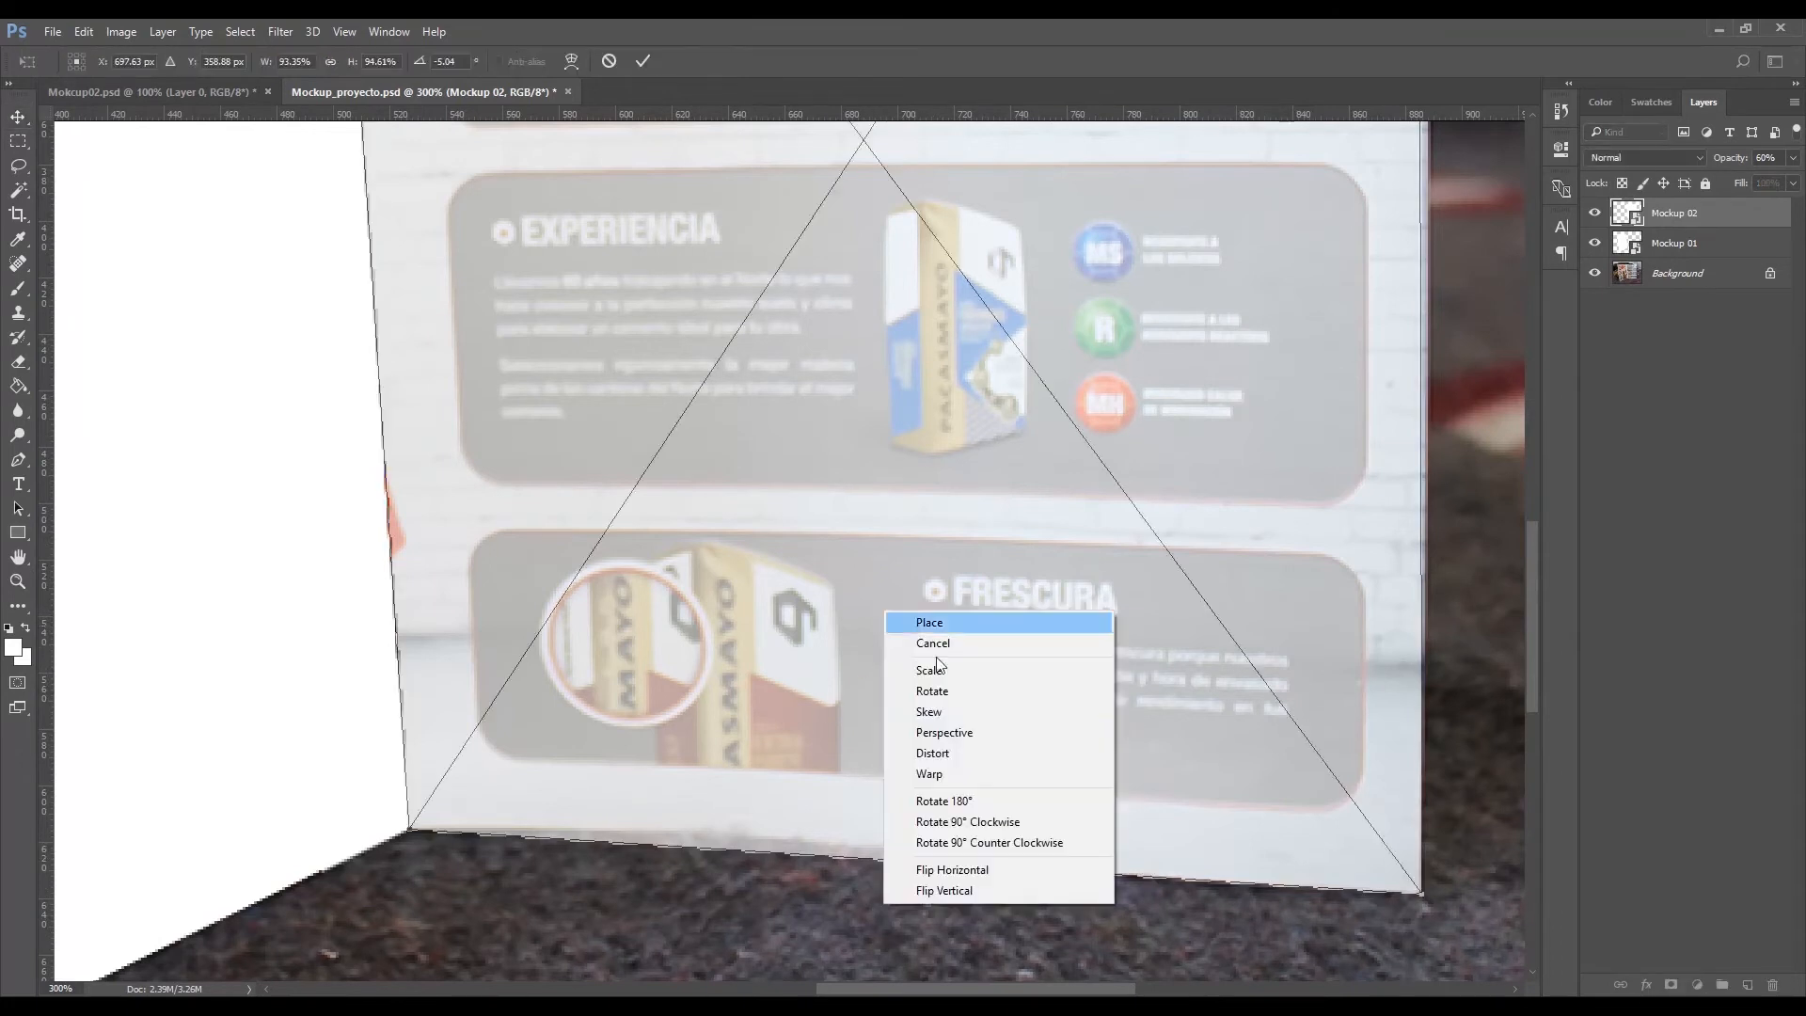
left_click(957, 773)
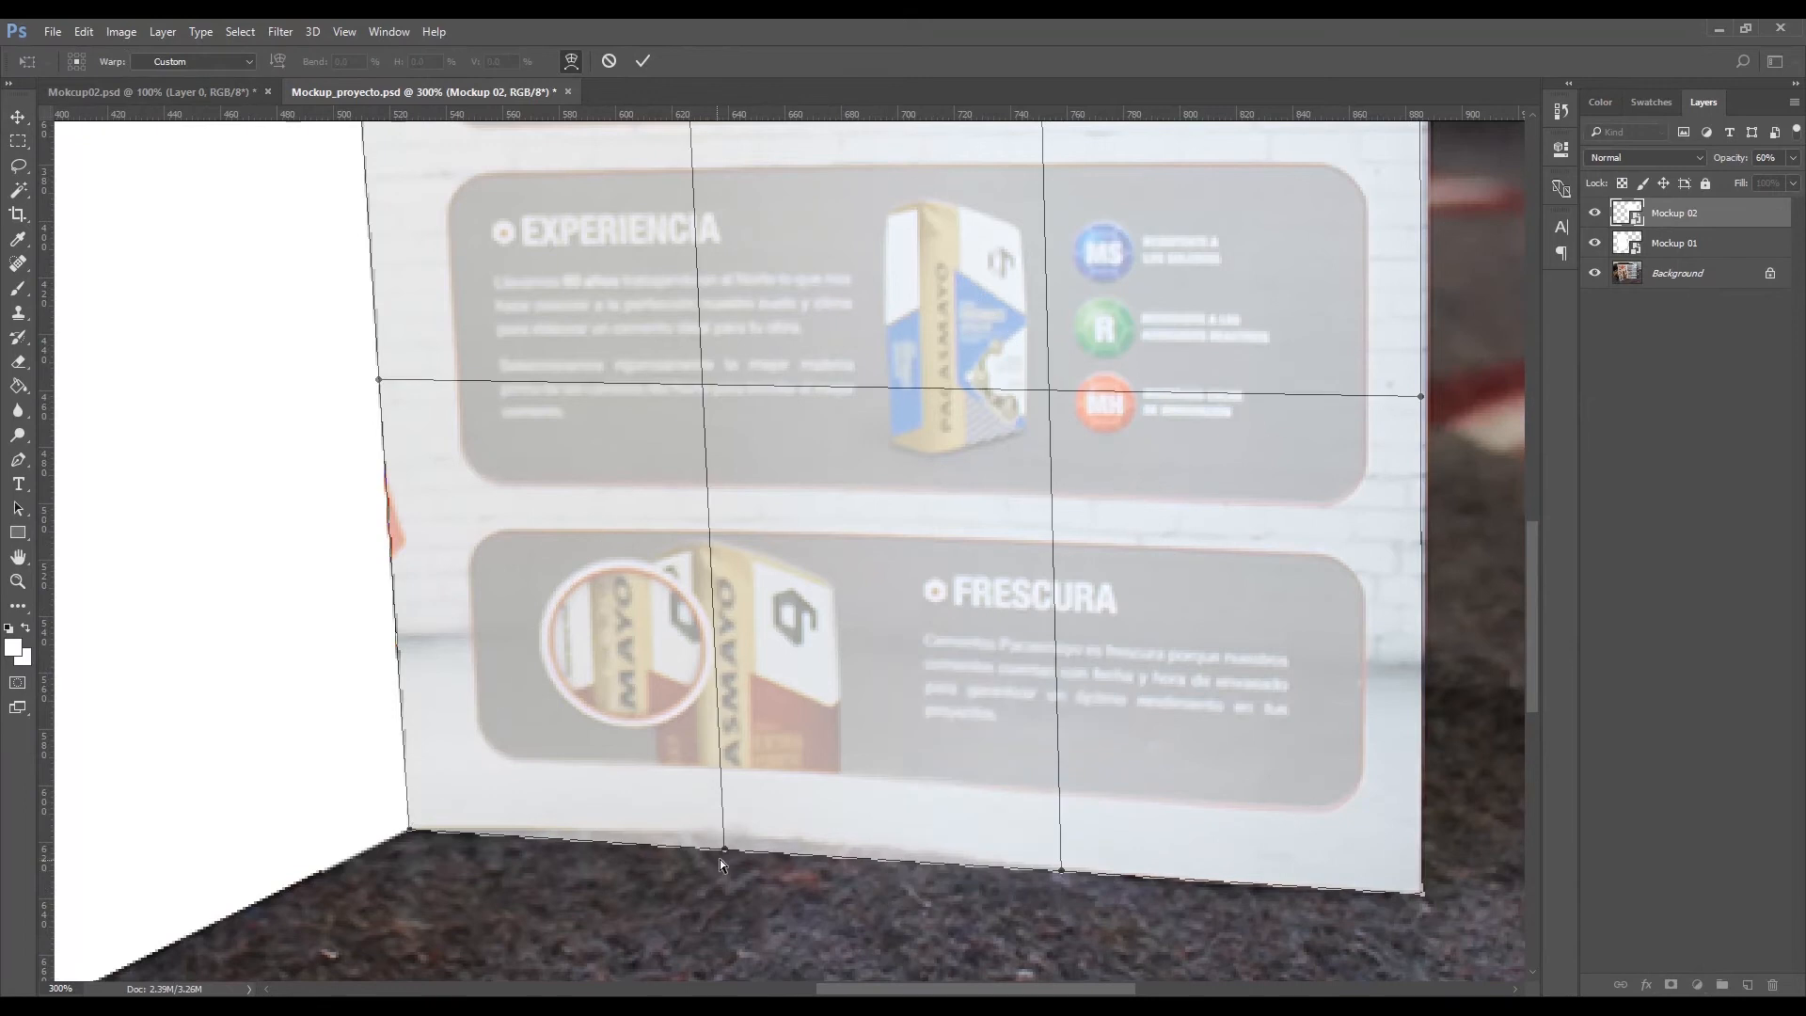
left_click_drag(725, 852, 729, 834)
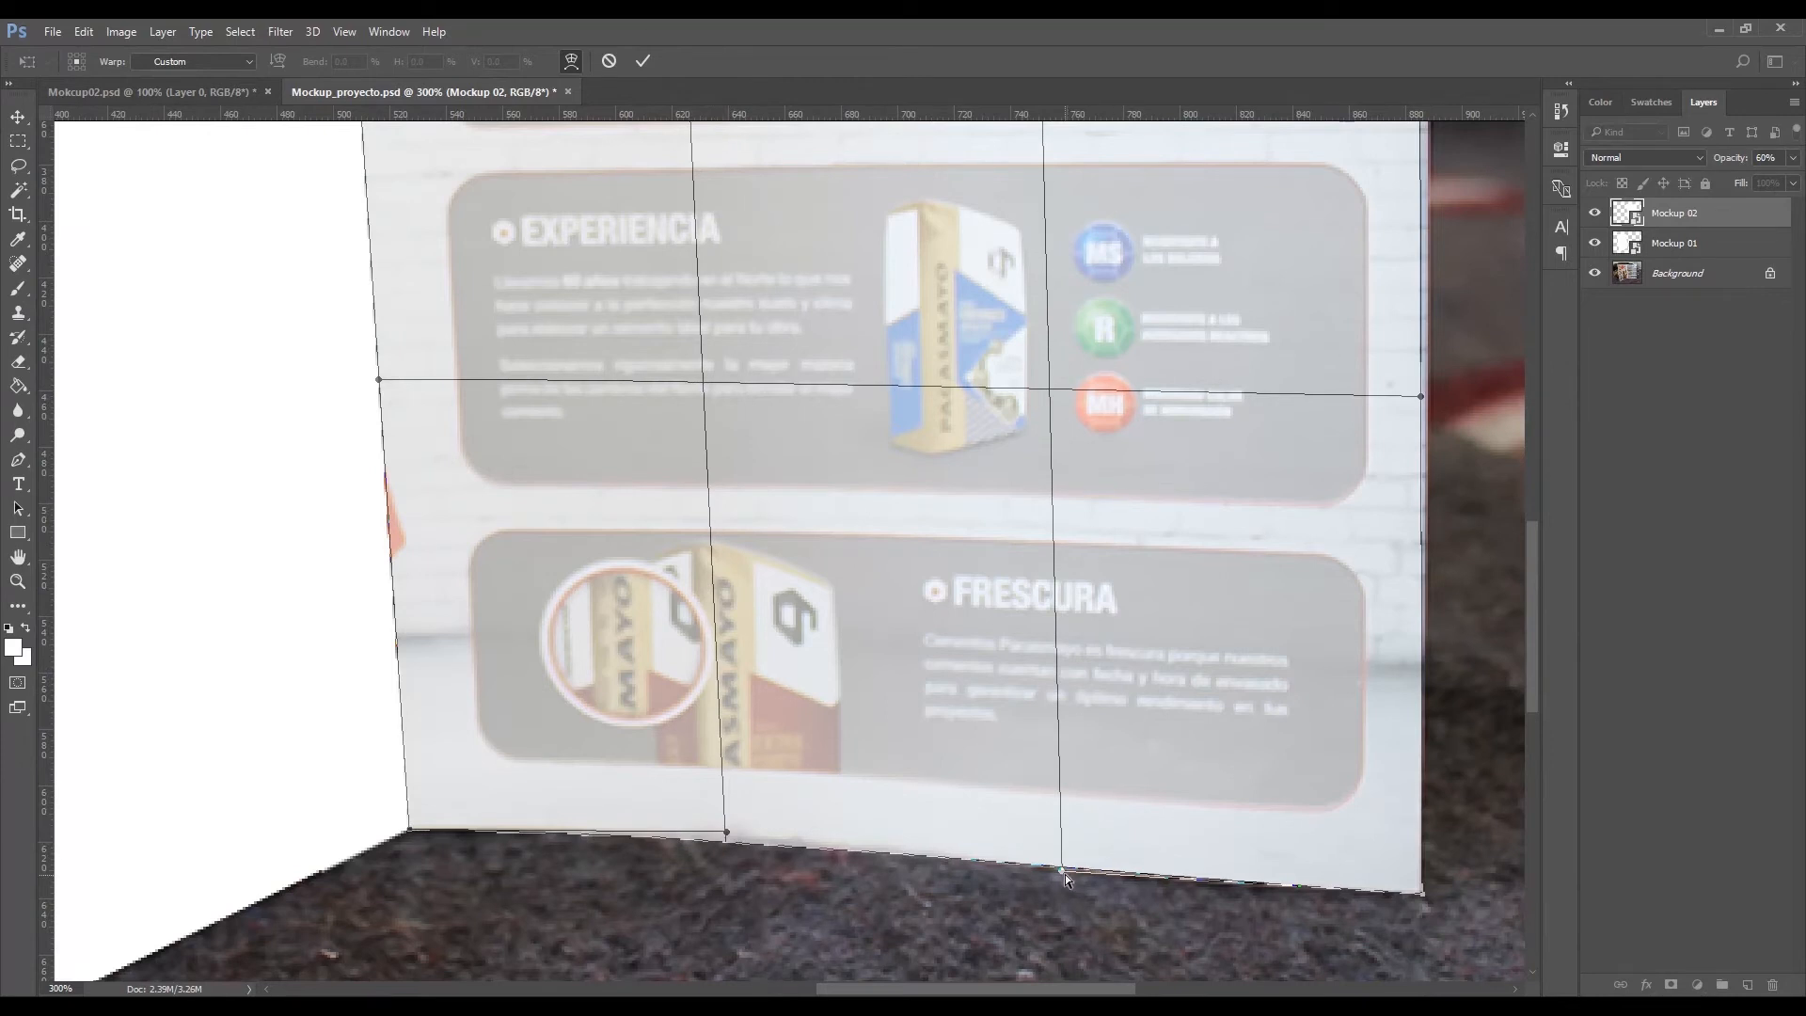
left_click_drag(1058, 873, 1064, 880)
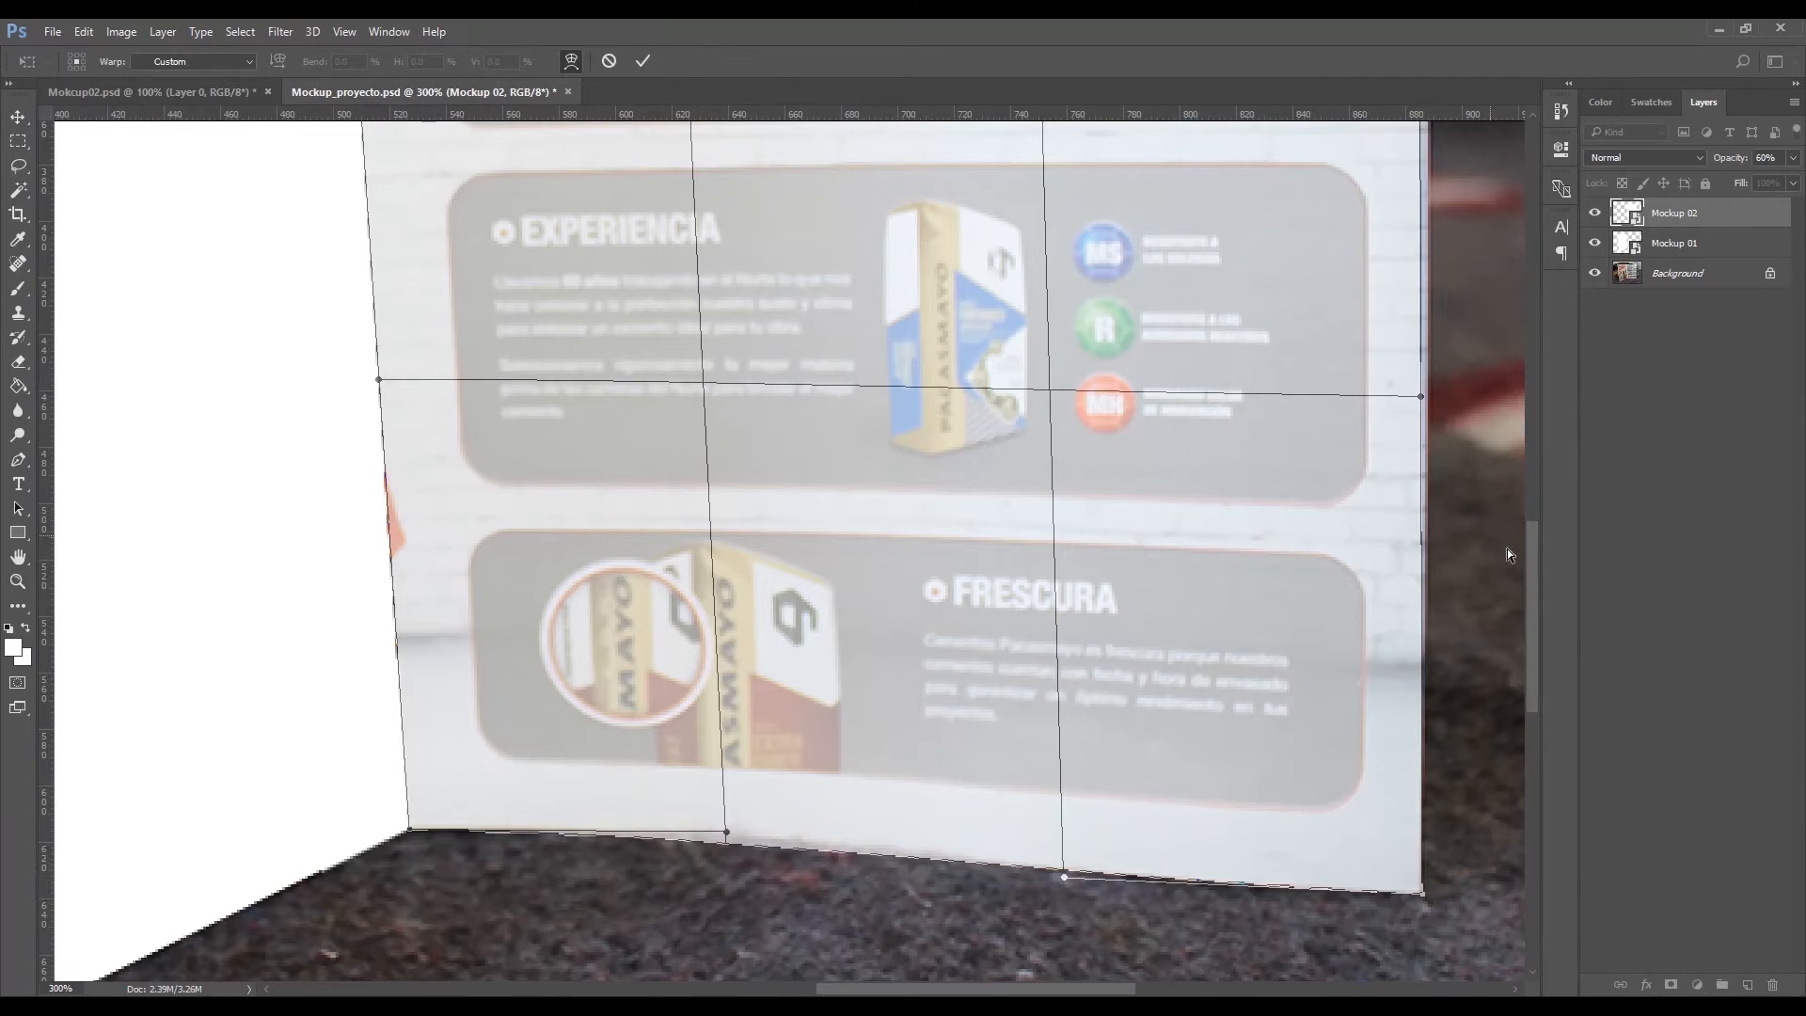
Step: Warp the right edge of the Mockup 02 layer to follow the page's outer edge and apply the warp
left_click_drag(1537, 572, 1428, 441)
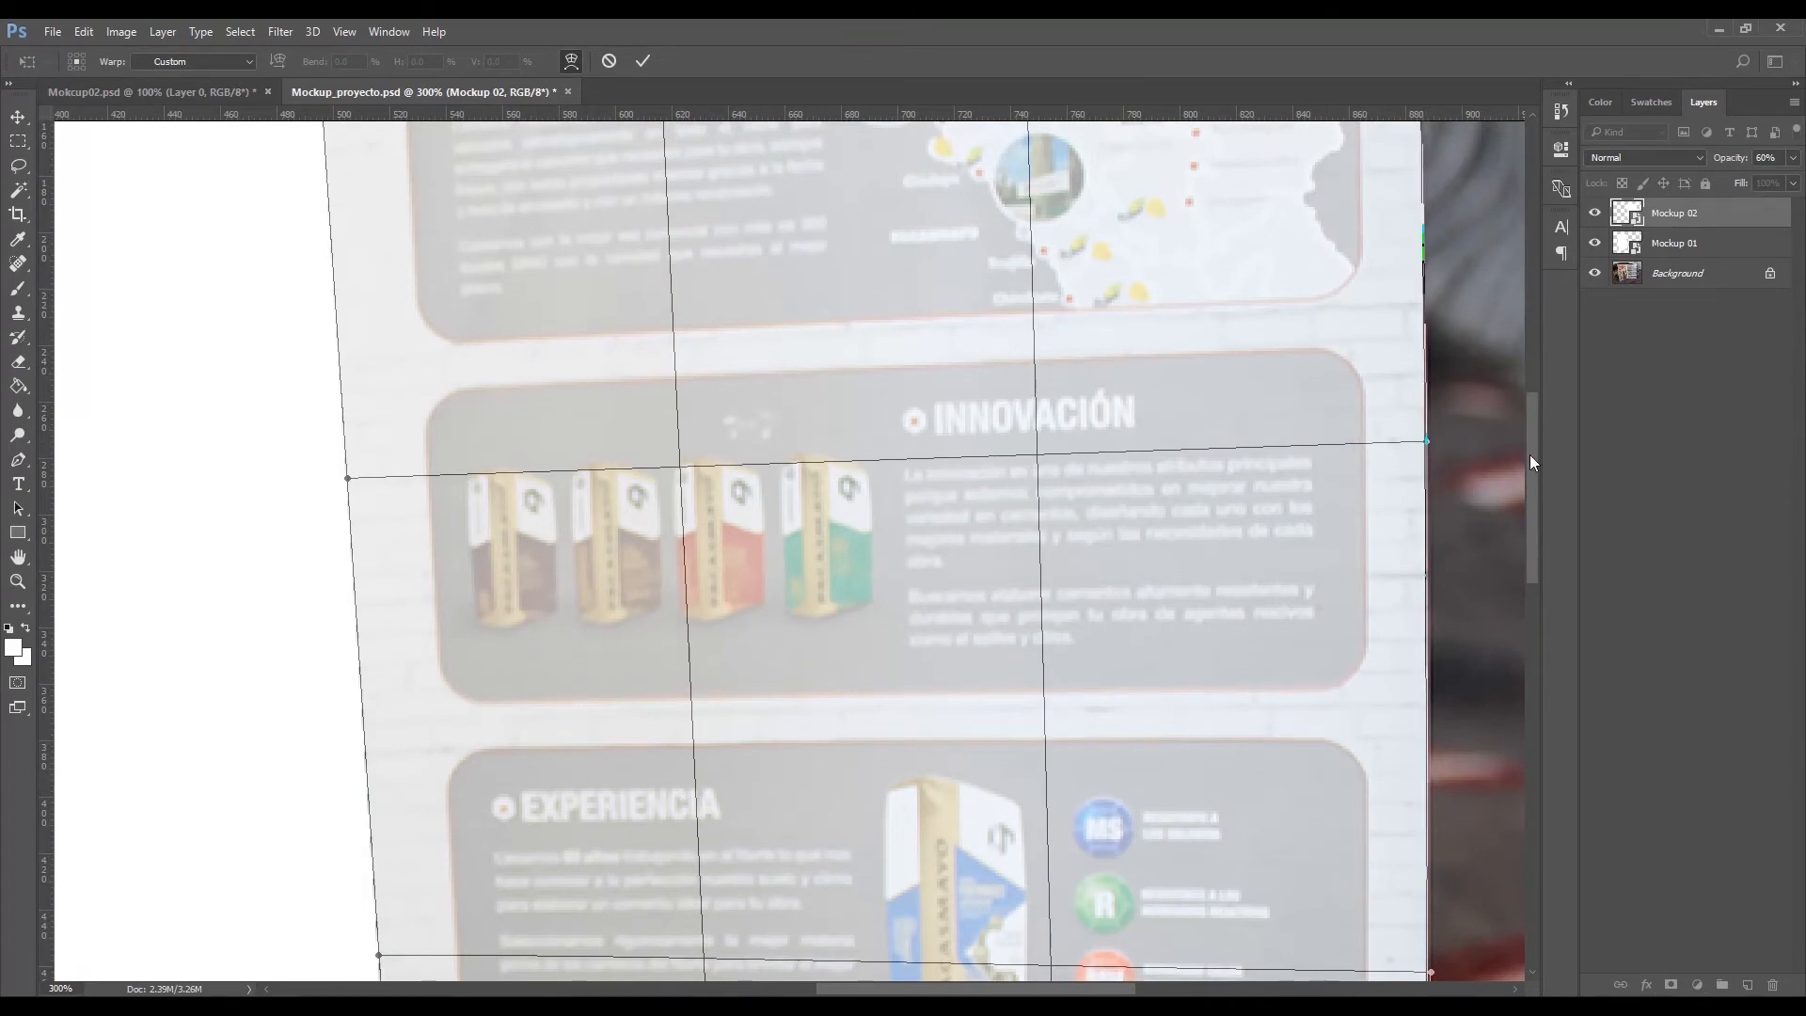
left_click_drag(1527, 454, 1524, 379)
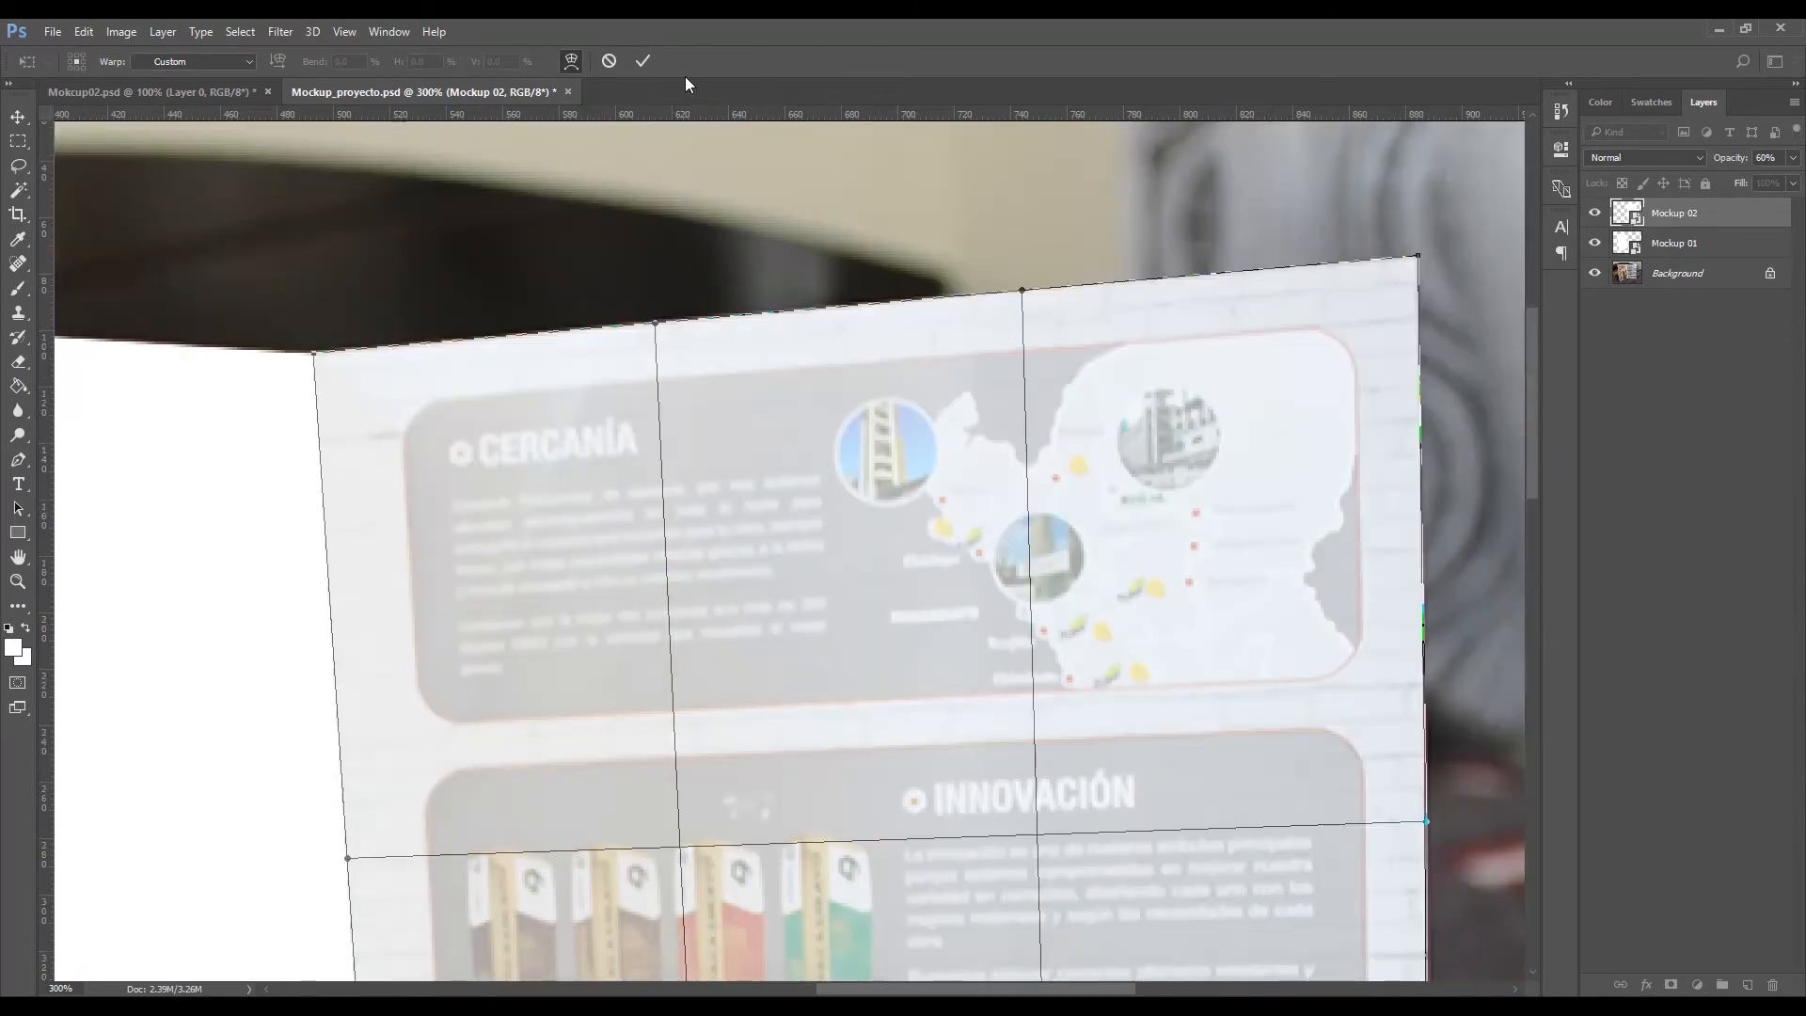
left_click(644, 62)
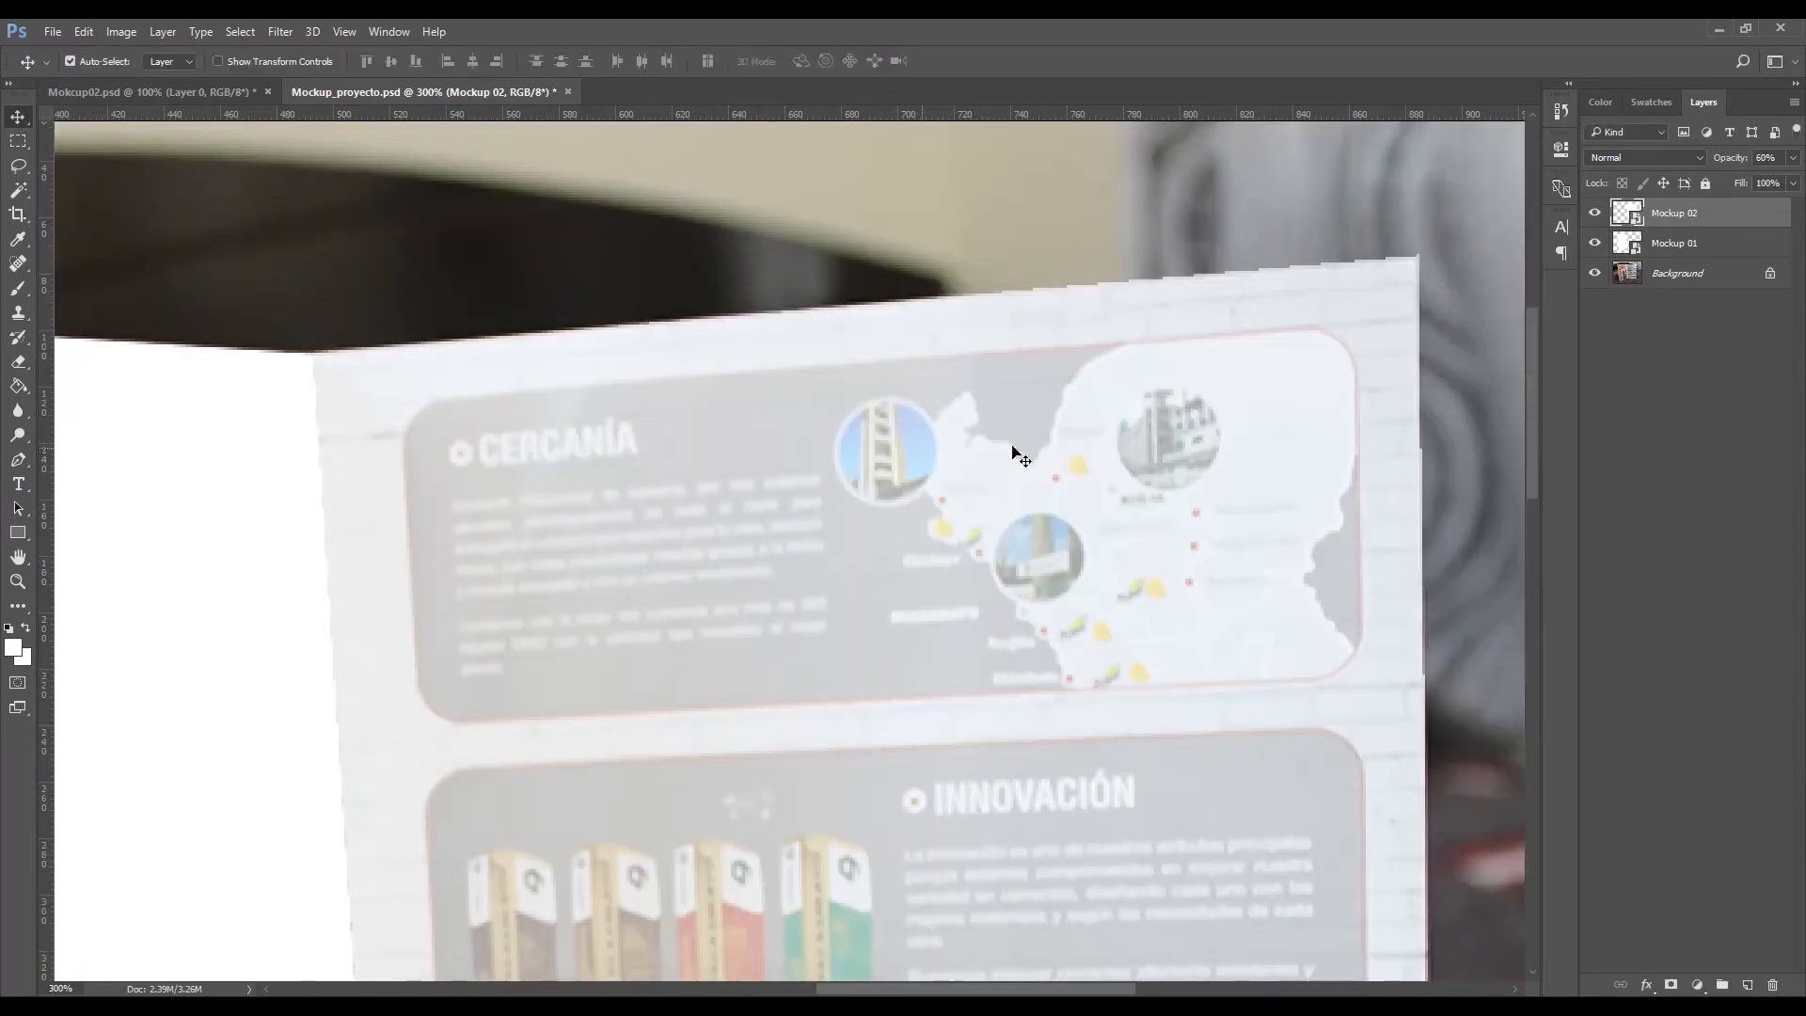
key("z")
left_click(1112, 525, "alt")
left_click(1112, 525, "alt")
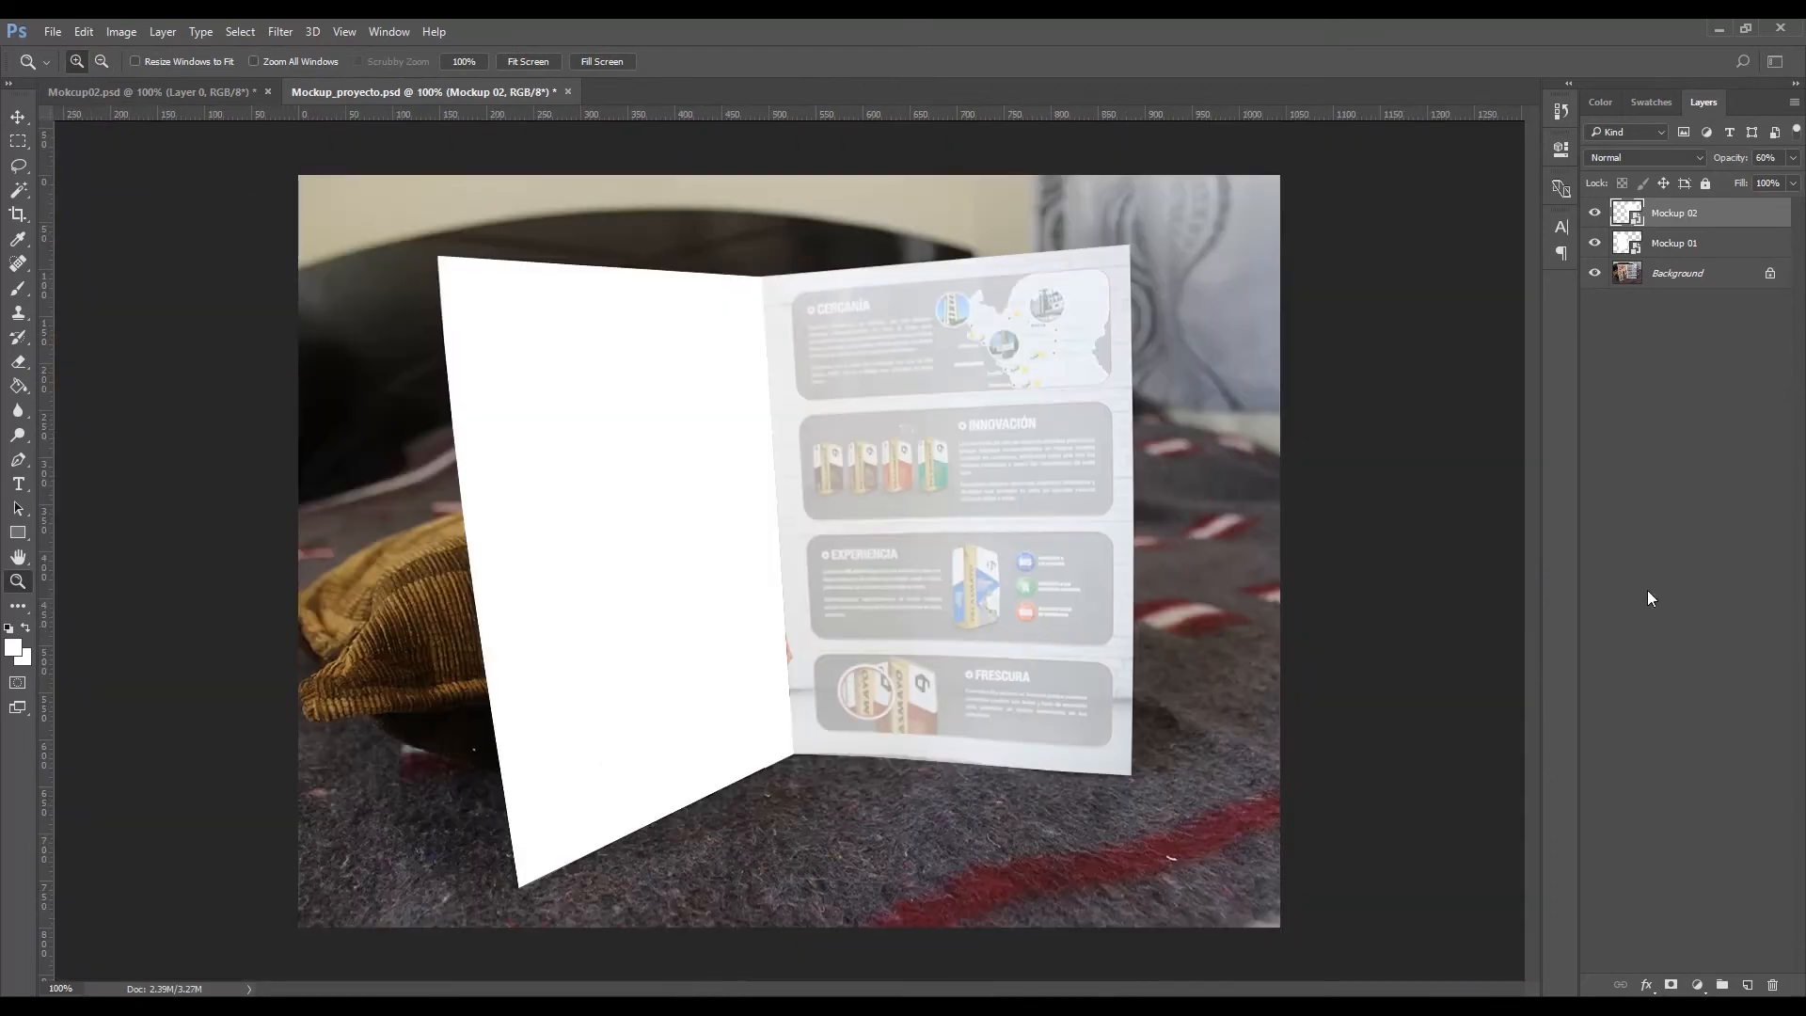
Step: Set the opacity of the Mockup 02 layer to 100%
left_click(1647, 590)
key("v")
left_click(1724, 211)
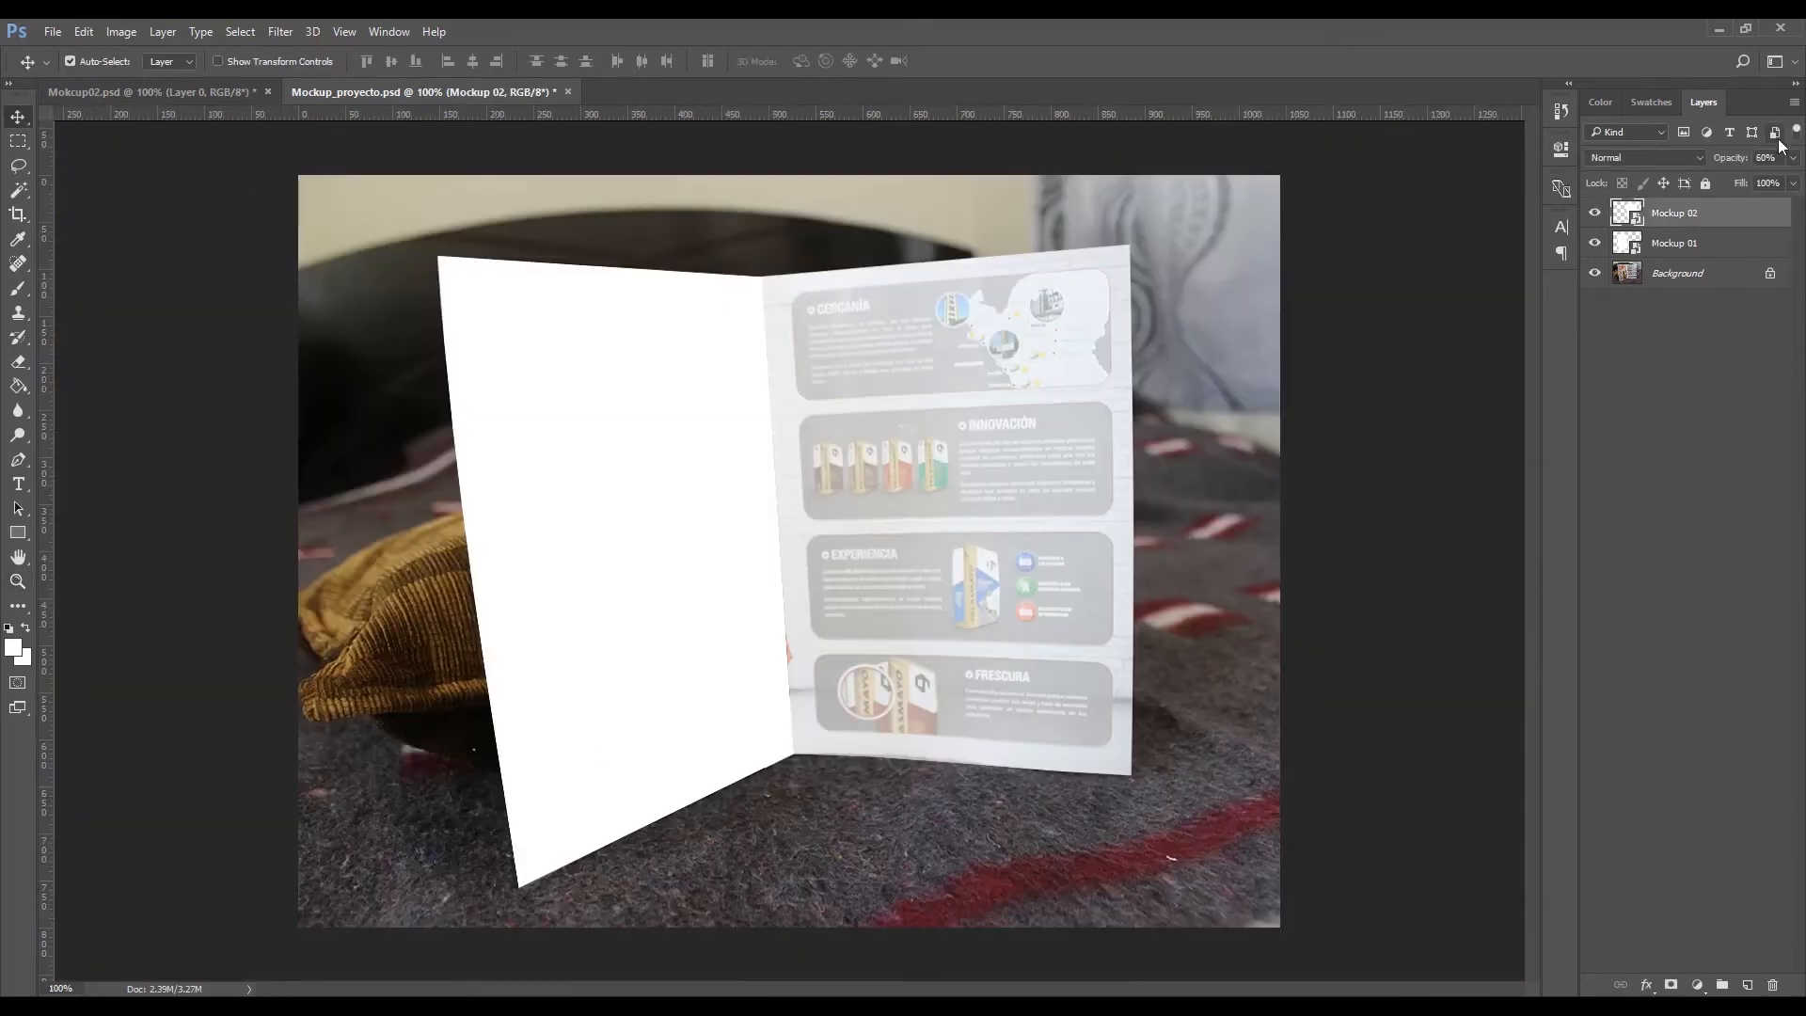
type("100")
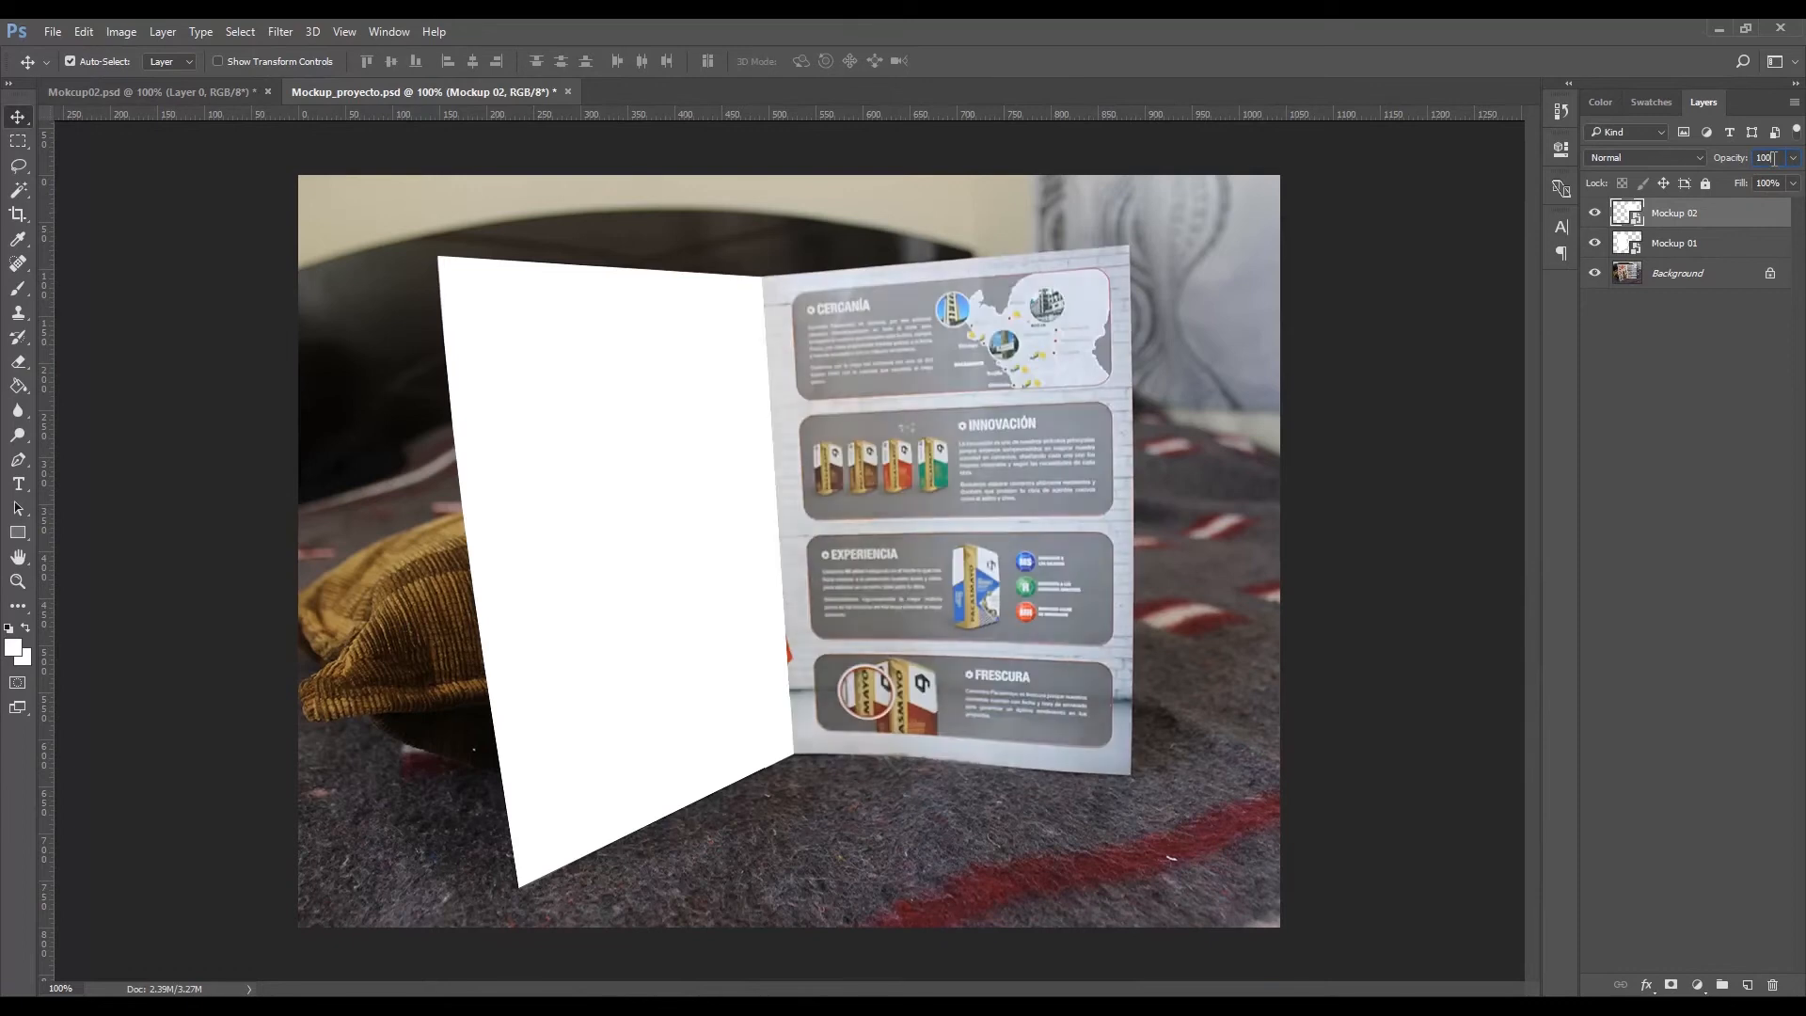
left_click(1303, 437)
Step: Transform the Mockup 02 layer, nudging its bottom-left corner slightly downward at the brochure's fold to narrow the gap between the pages
key("z")
left_click(961, 637)
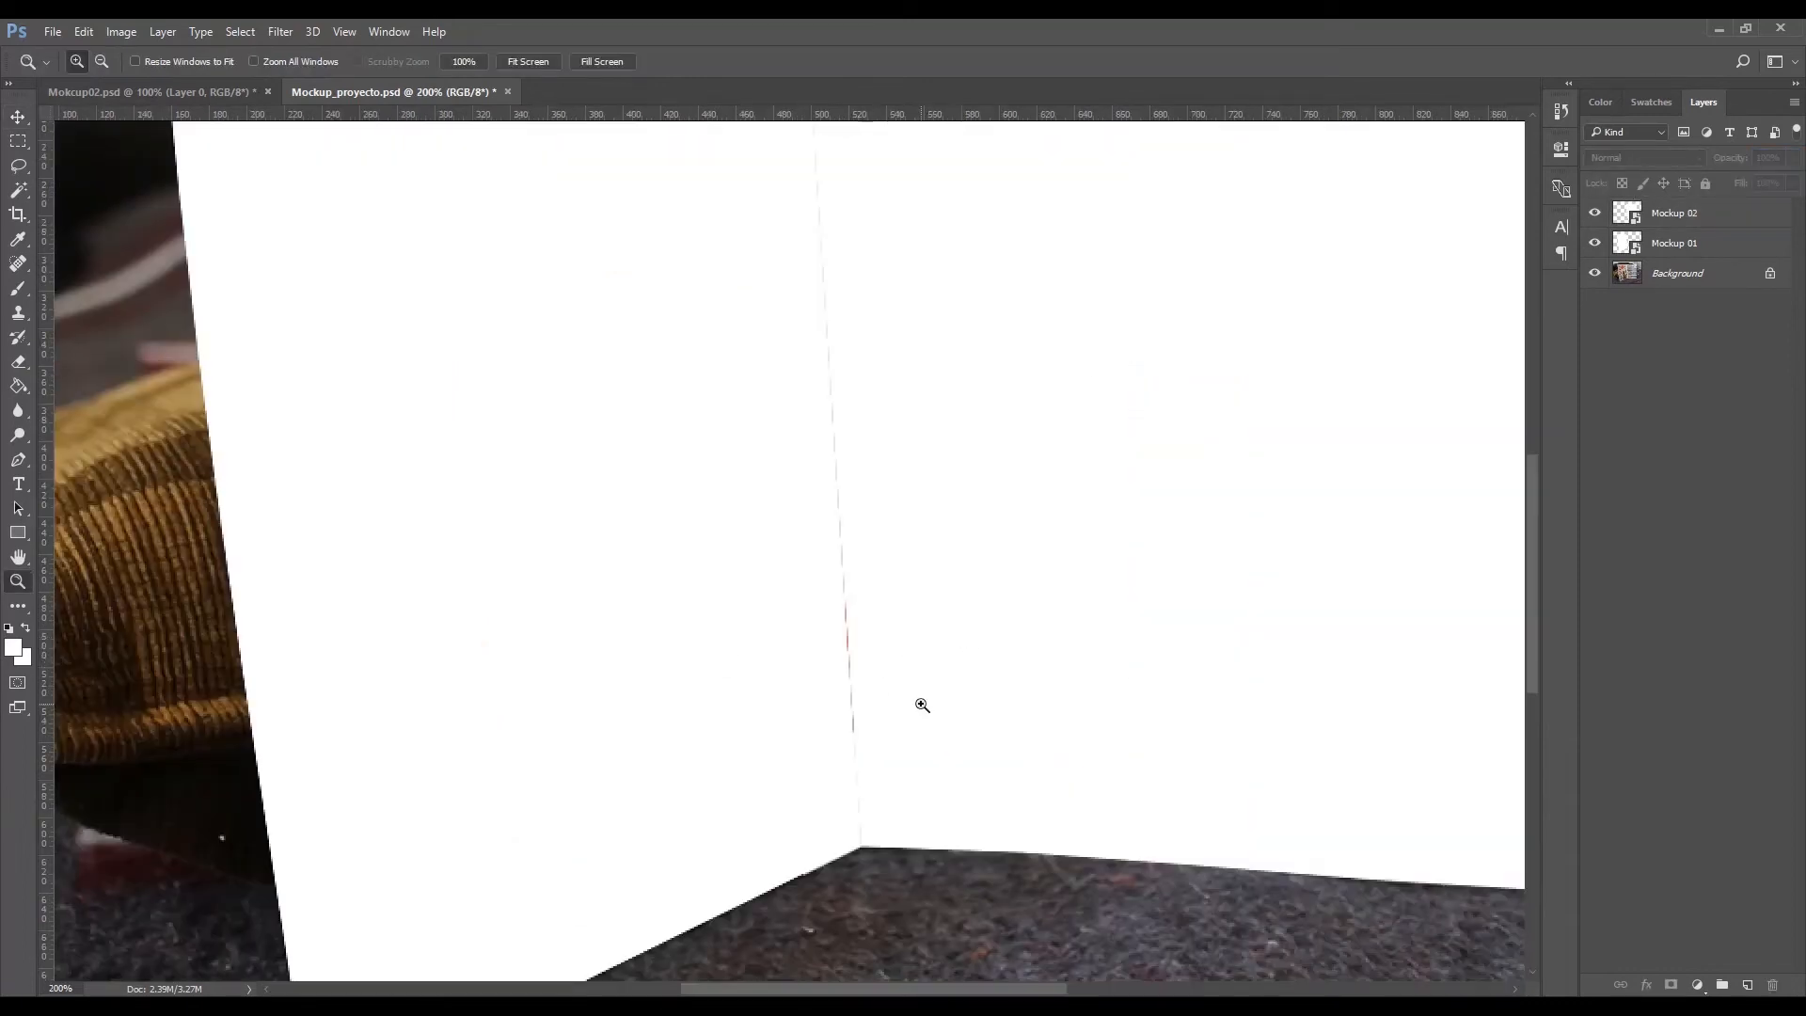
left_click(1661, 220)
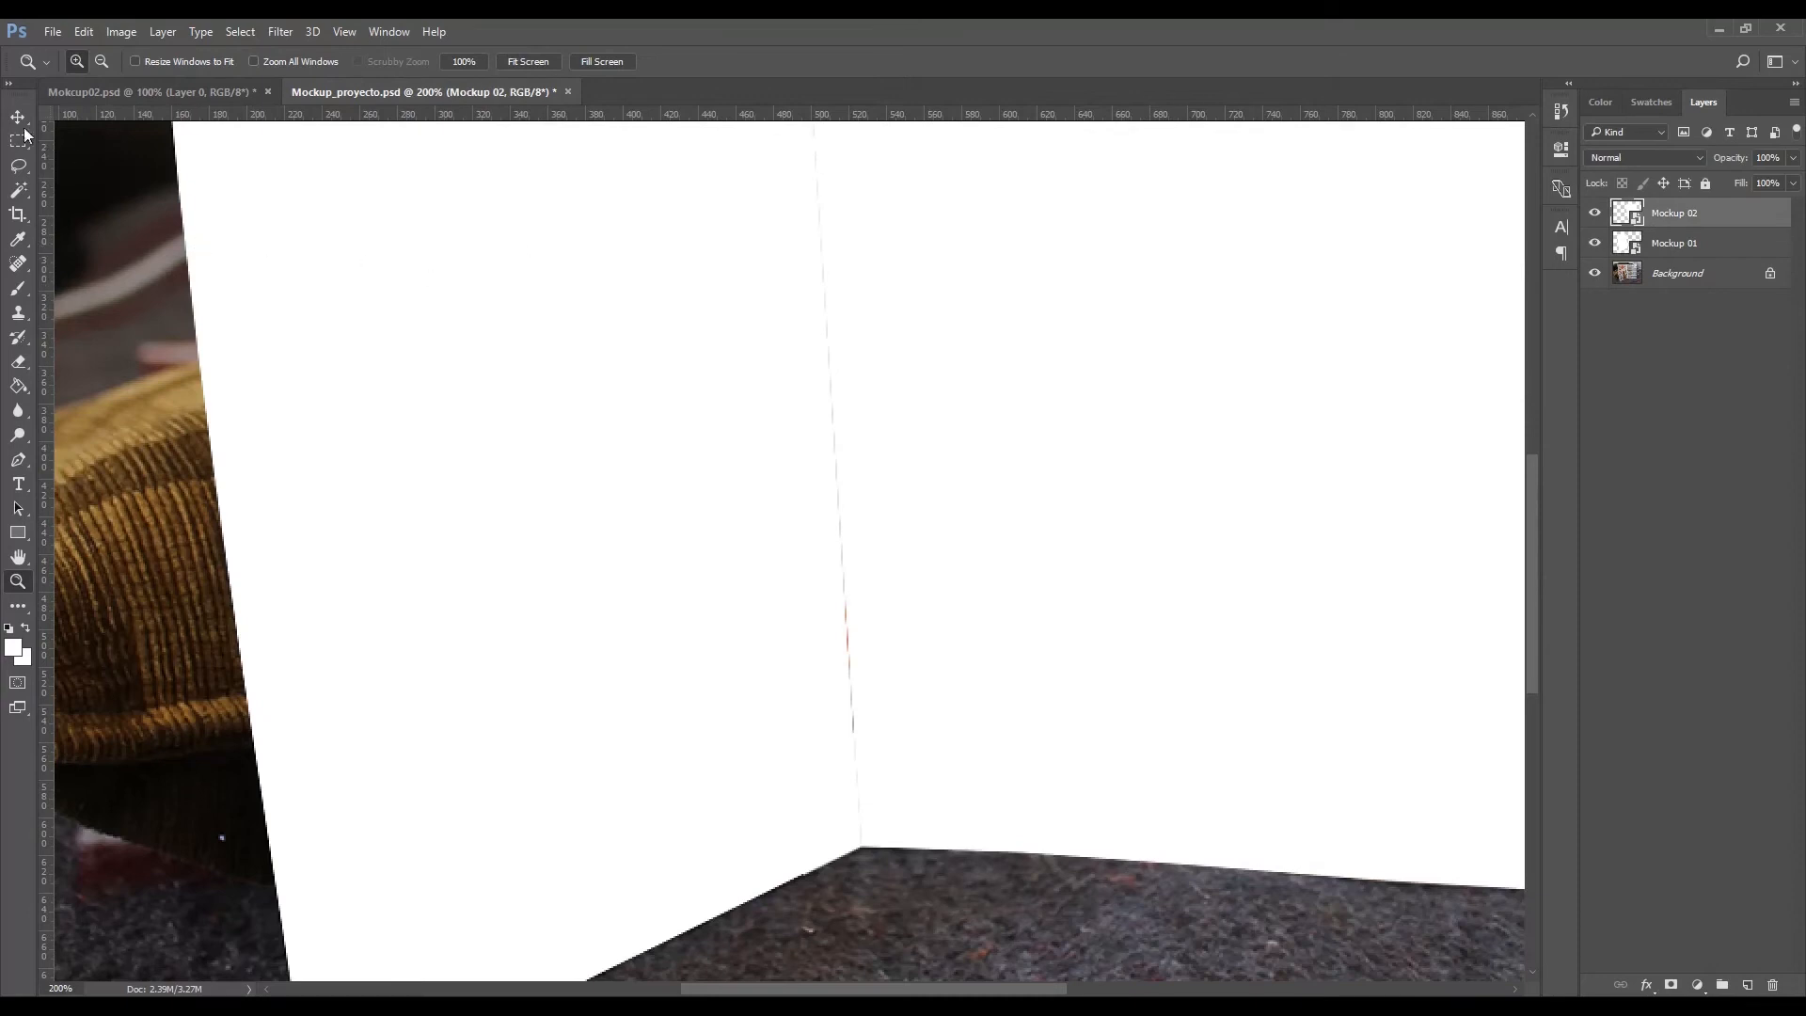
key("ctrl+t")
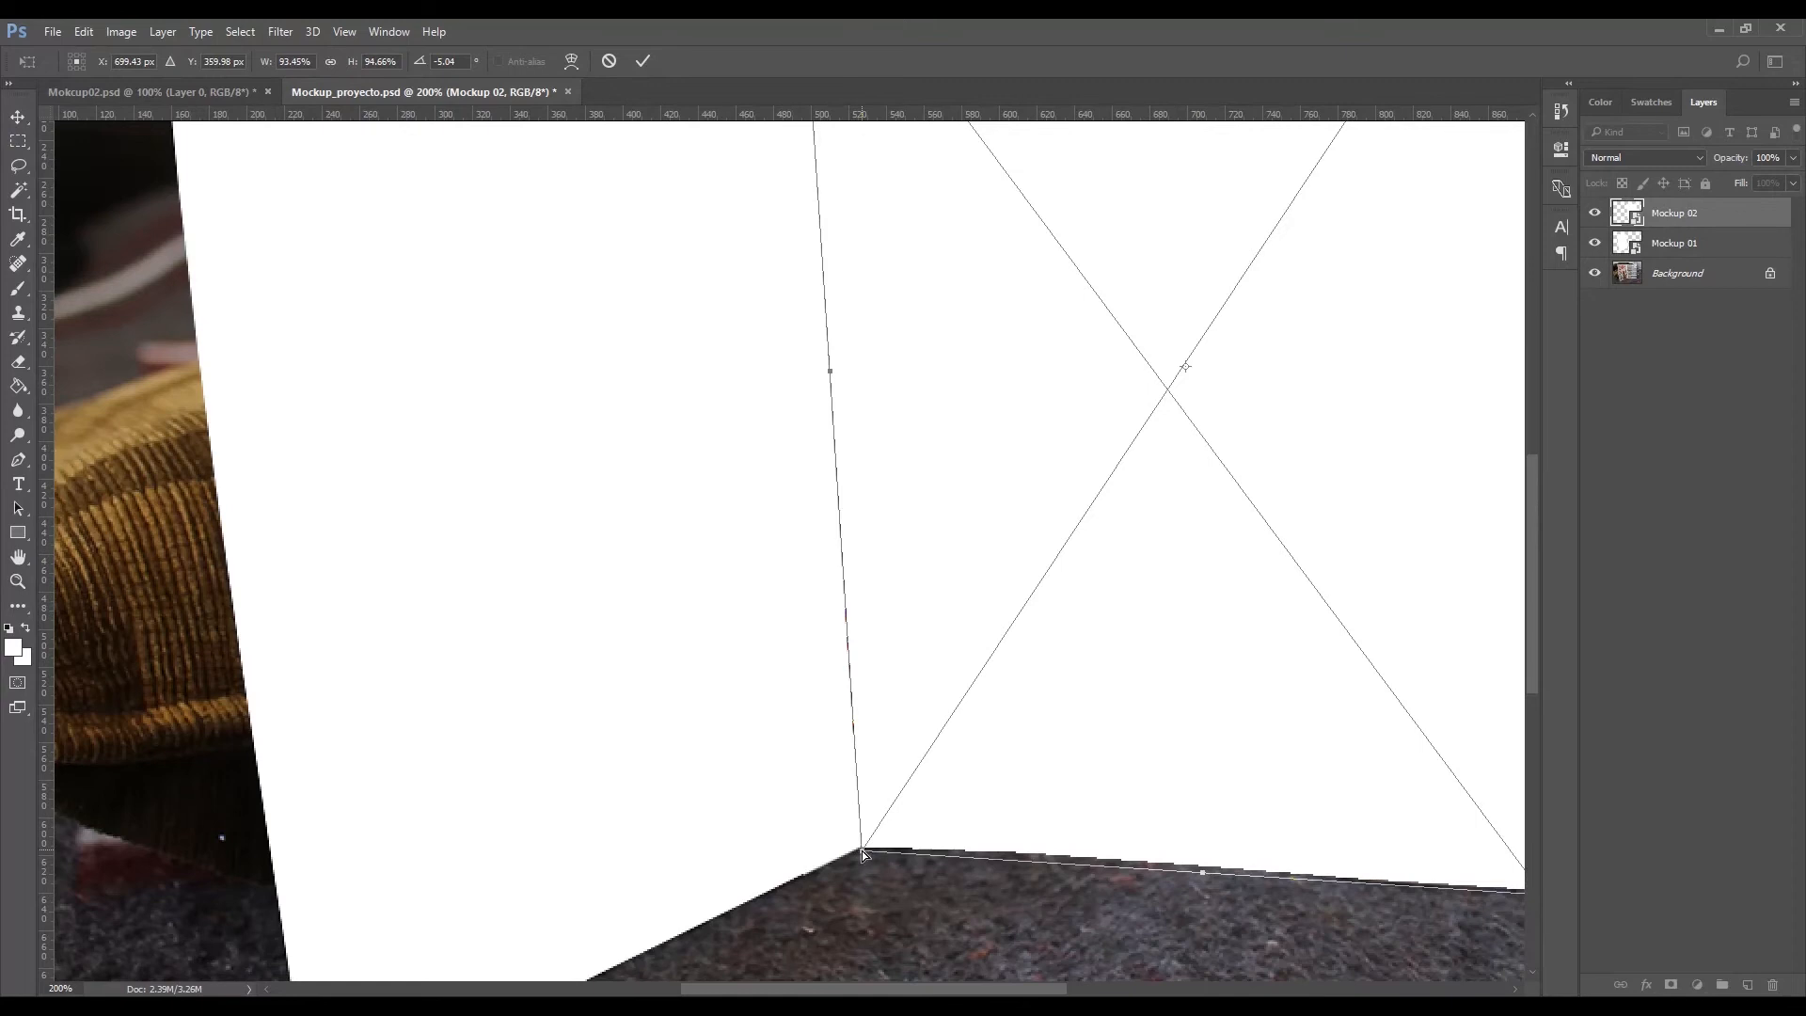
key("Return")
key("z")
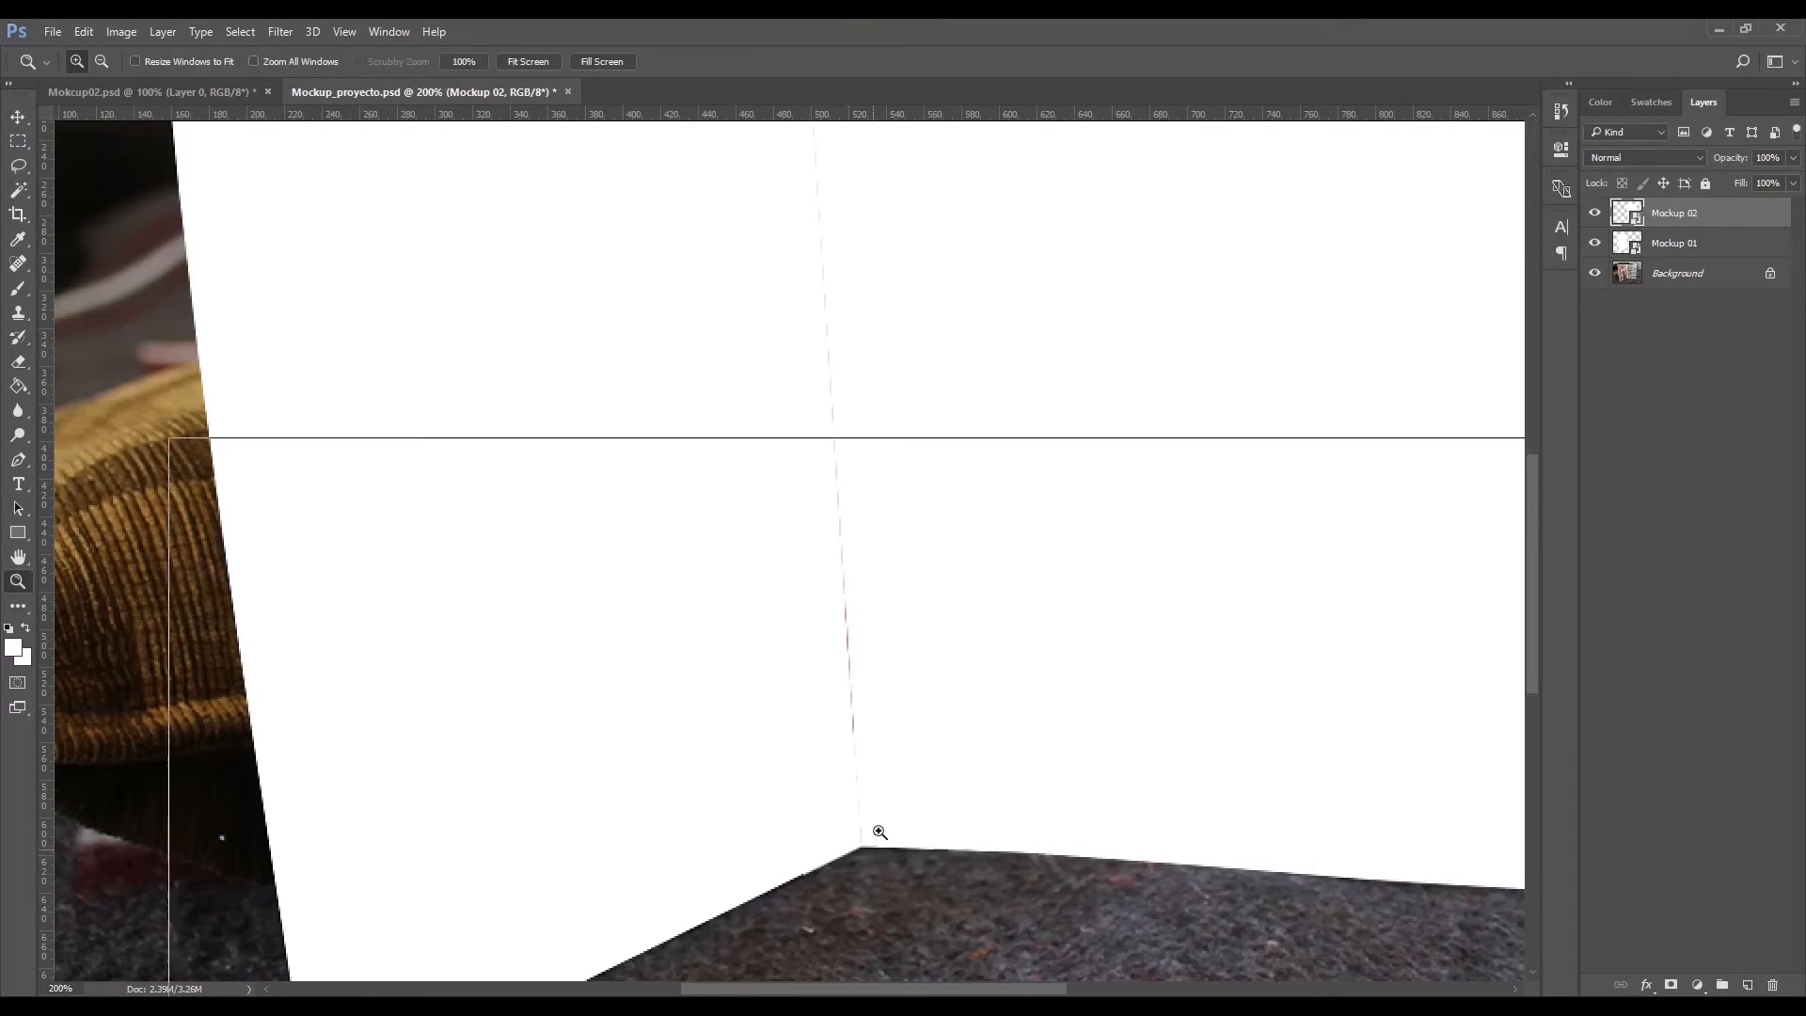
left_click(883, 815)
left_click(887, 816)
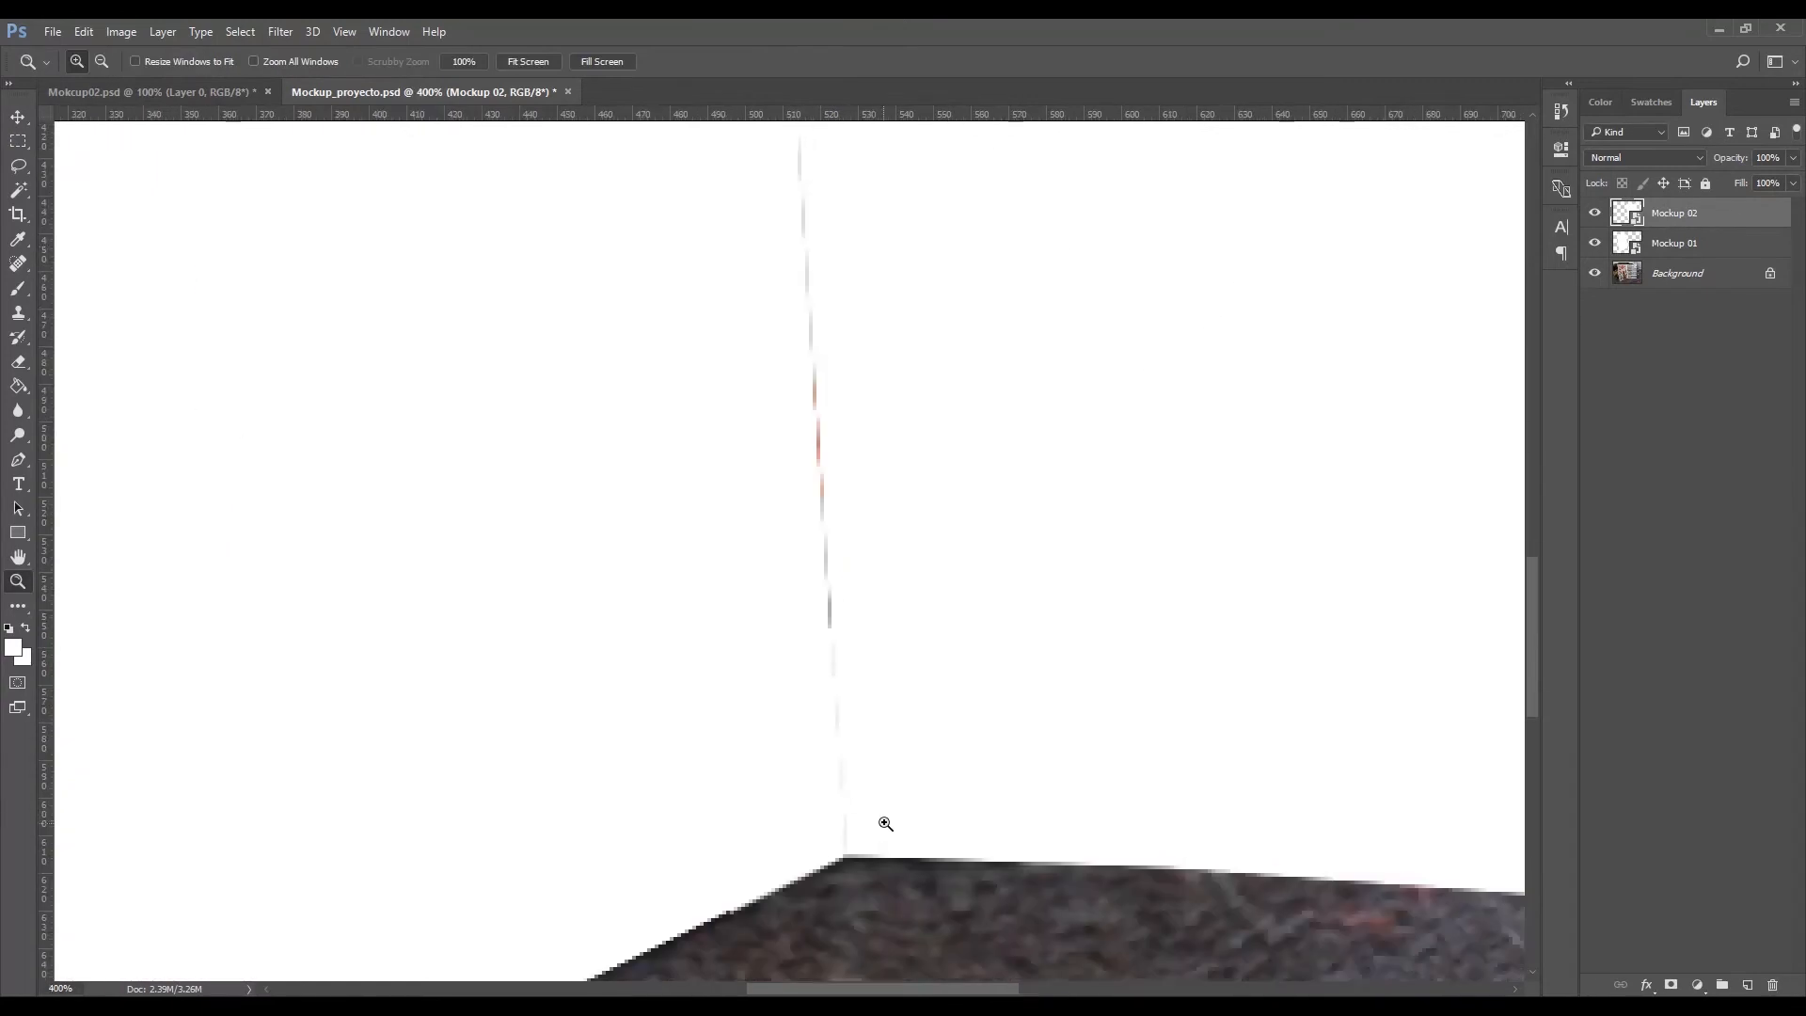
key("ctrl+t")
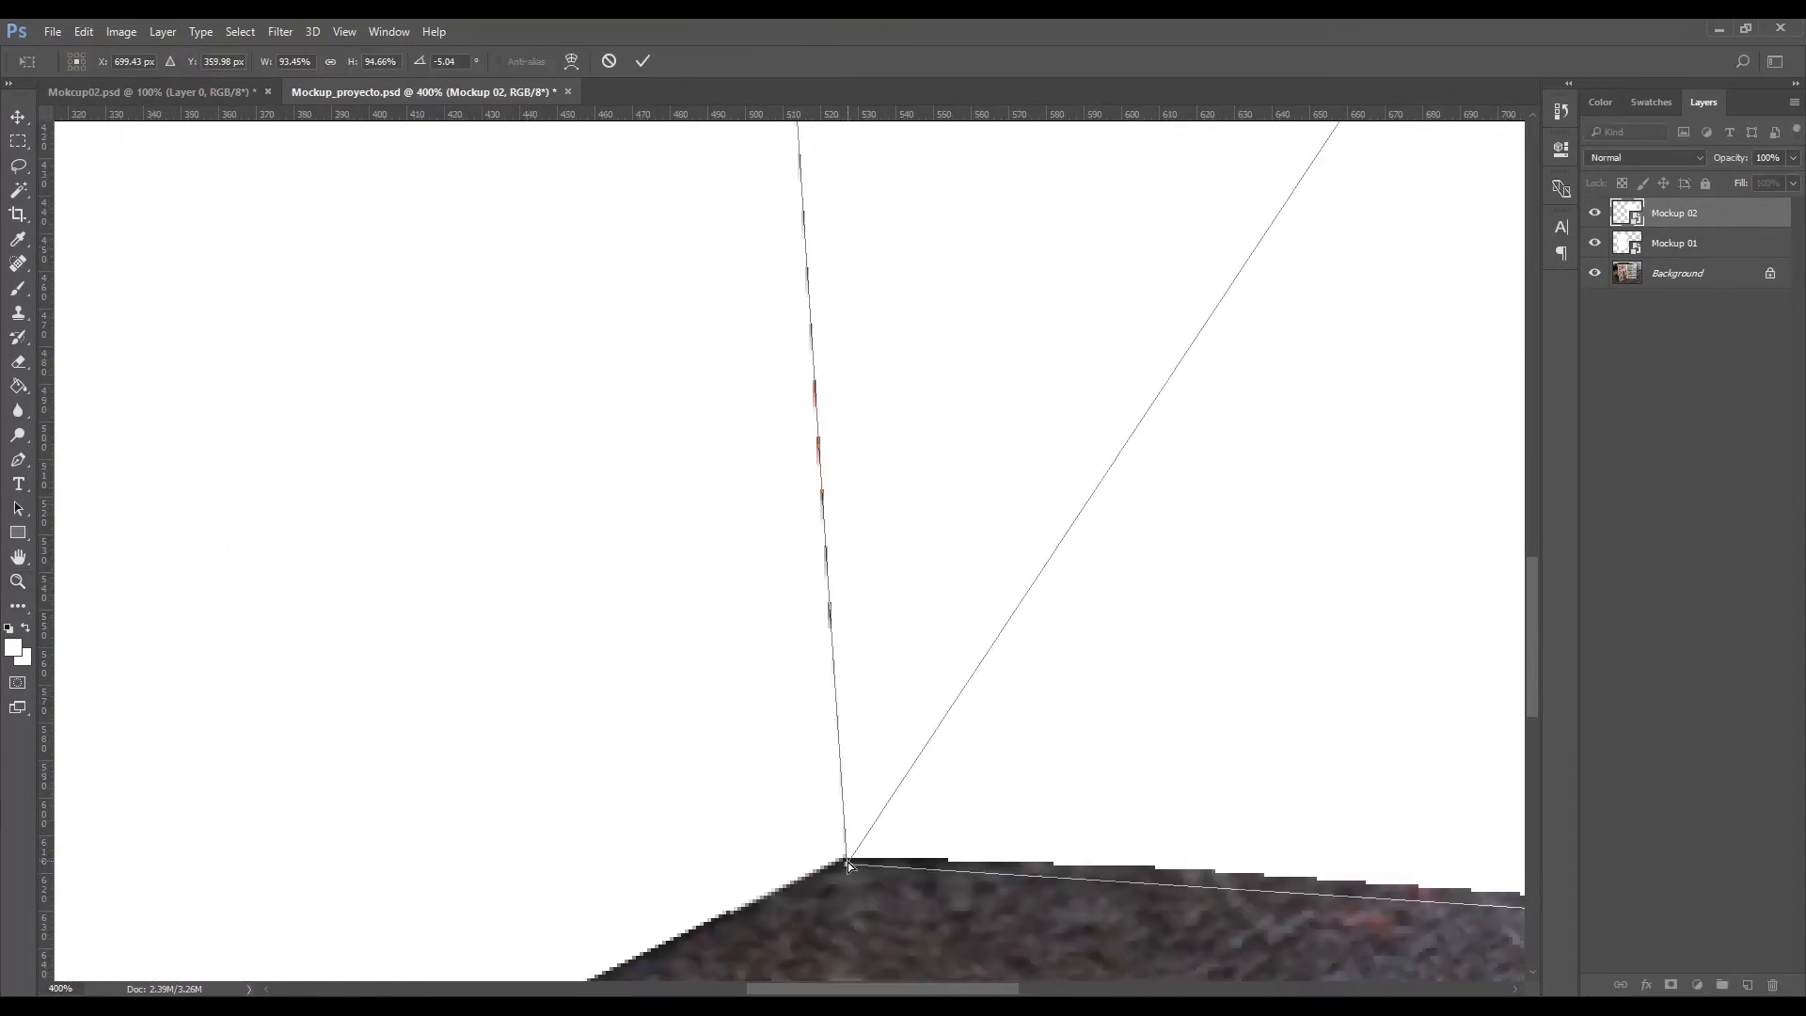
left_click_drag(847, 864, 847, 872)
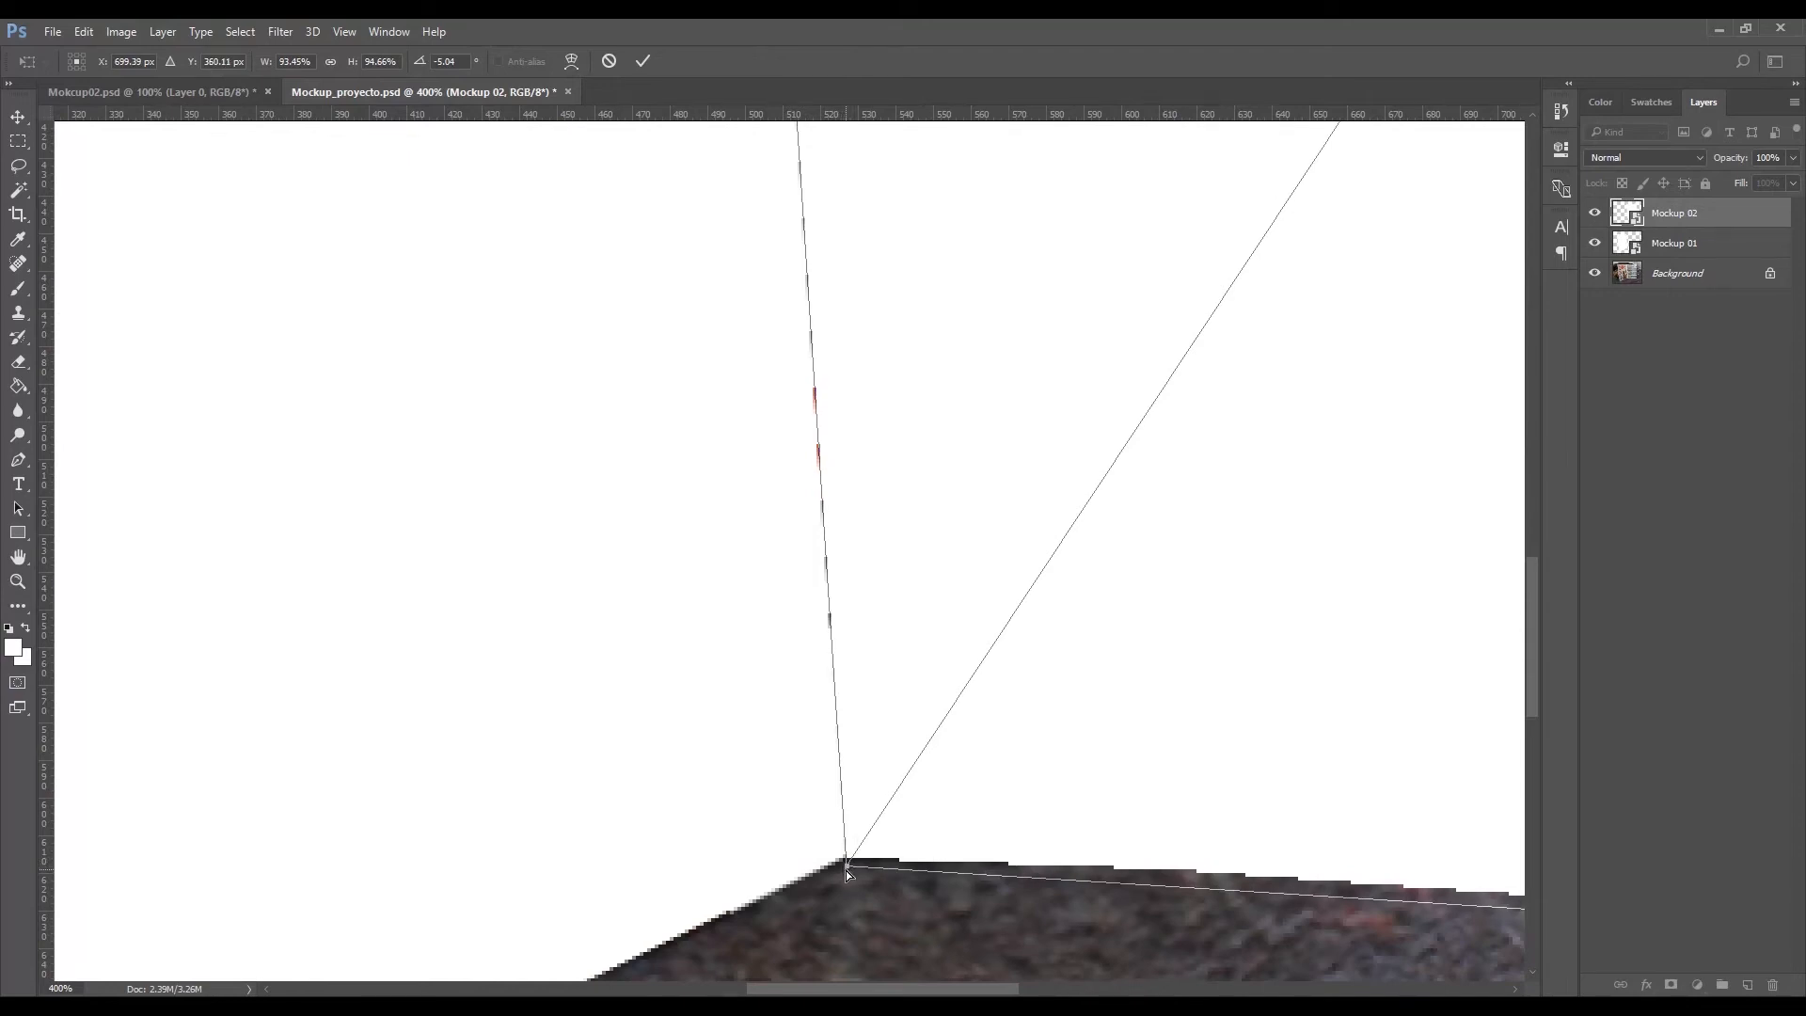
left_click_drag(848, 874, 846, 873)
left_click(643, 61)
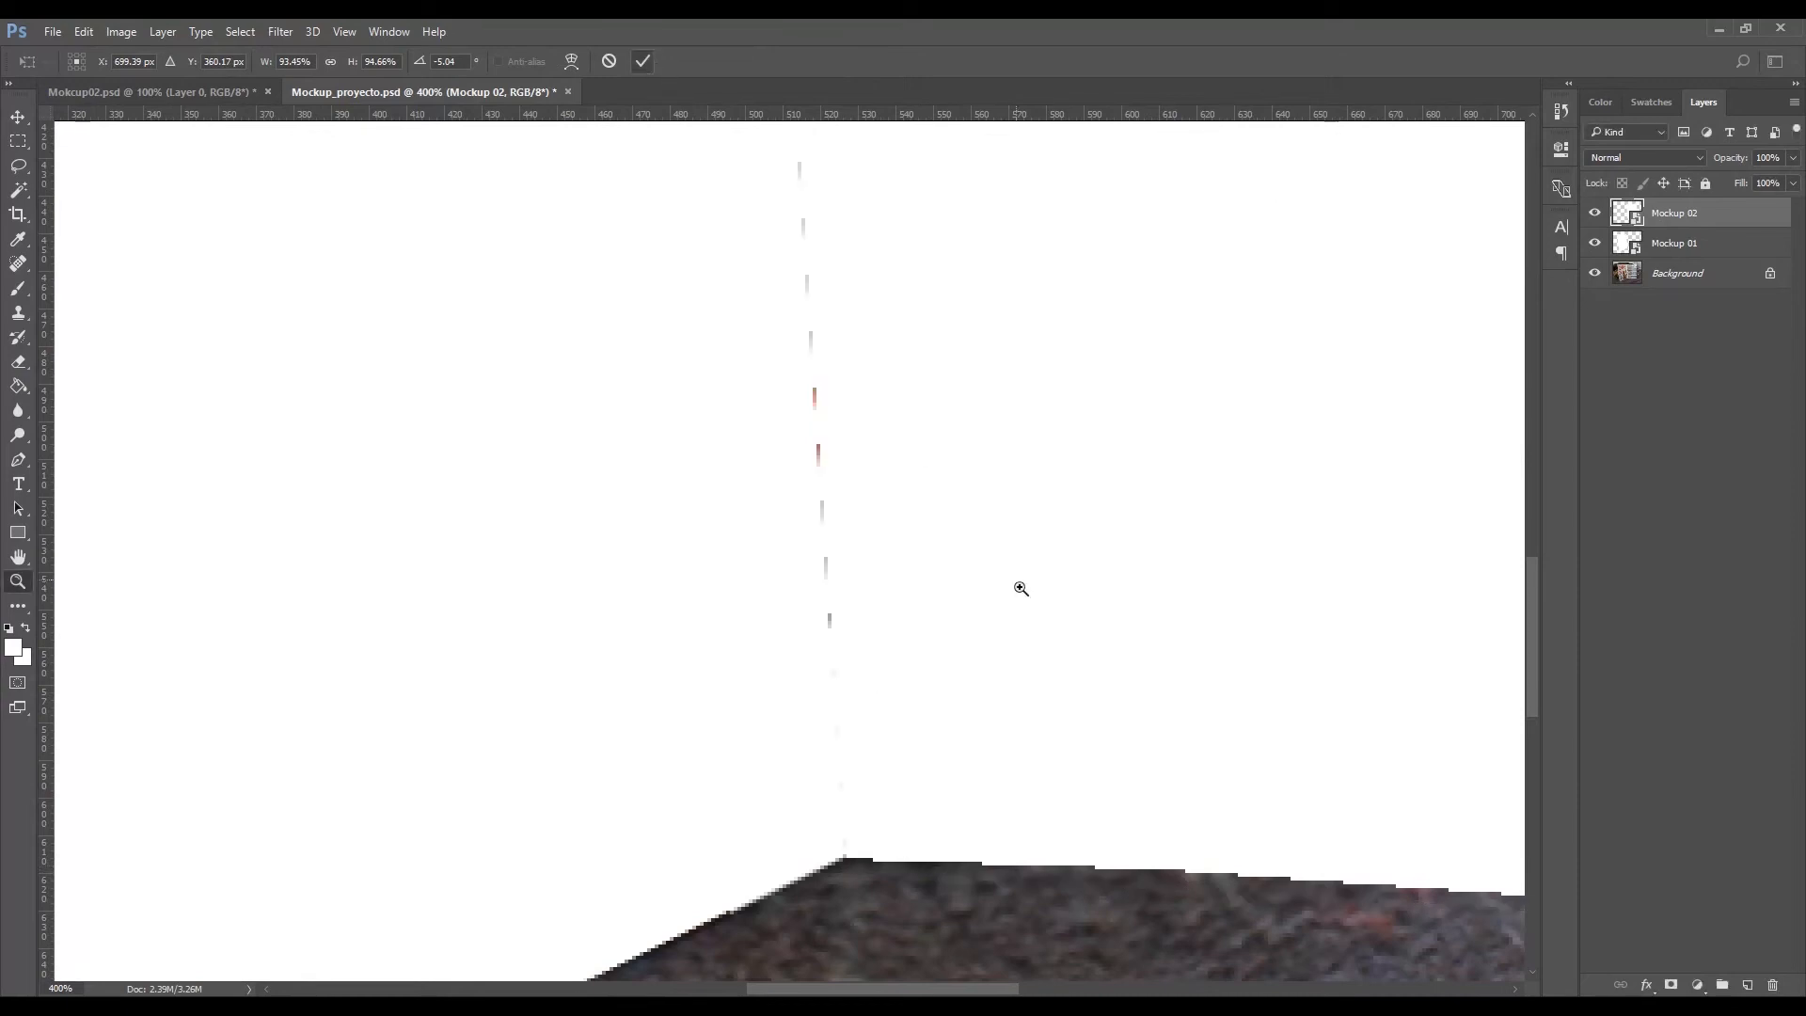
Step: Transform the Mockup 01 layer, nudging its bottom-right corner slightly toward the fold to meet the right page
key("z")
left_click(1043, 636, "alt")
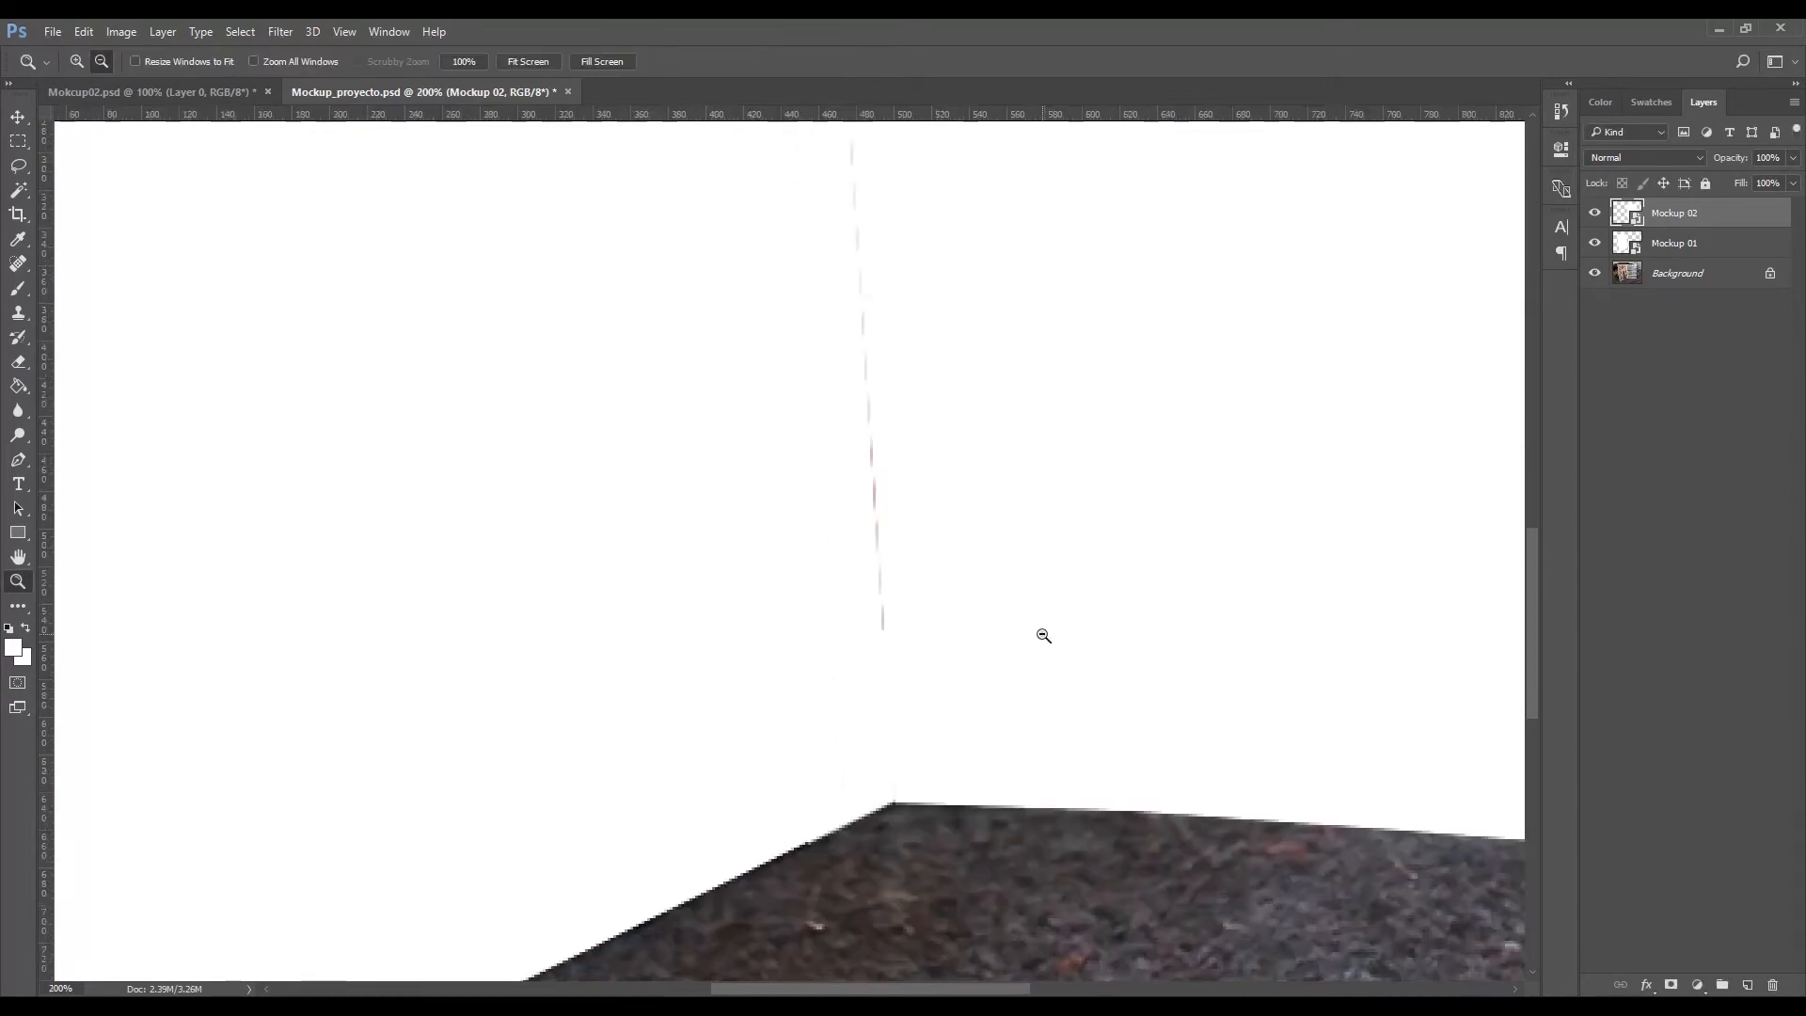
left_click(1040, 633, "alt")
left_click(1040, 632, "alt")
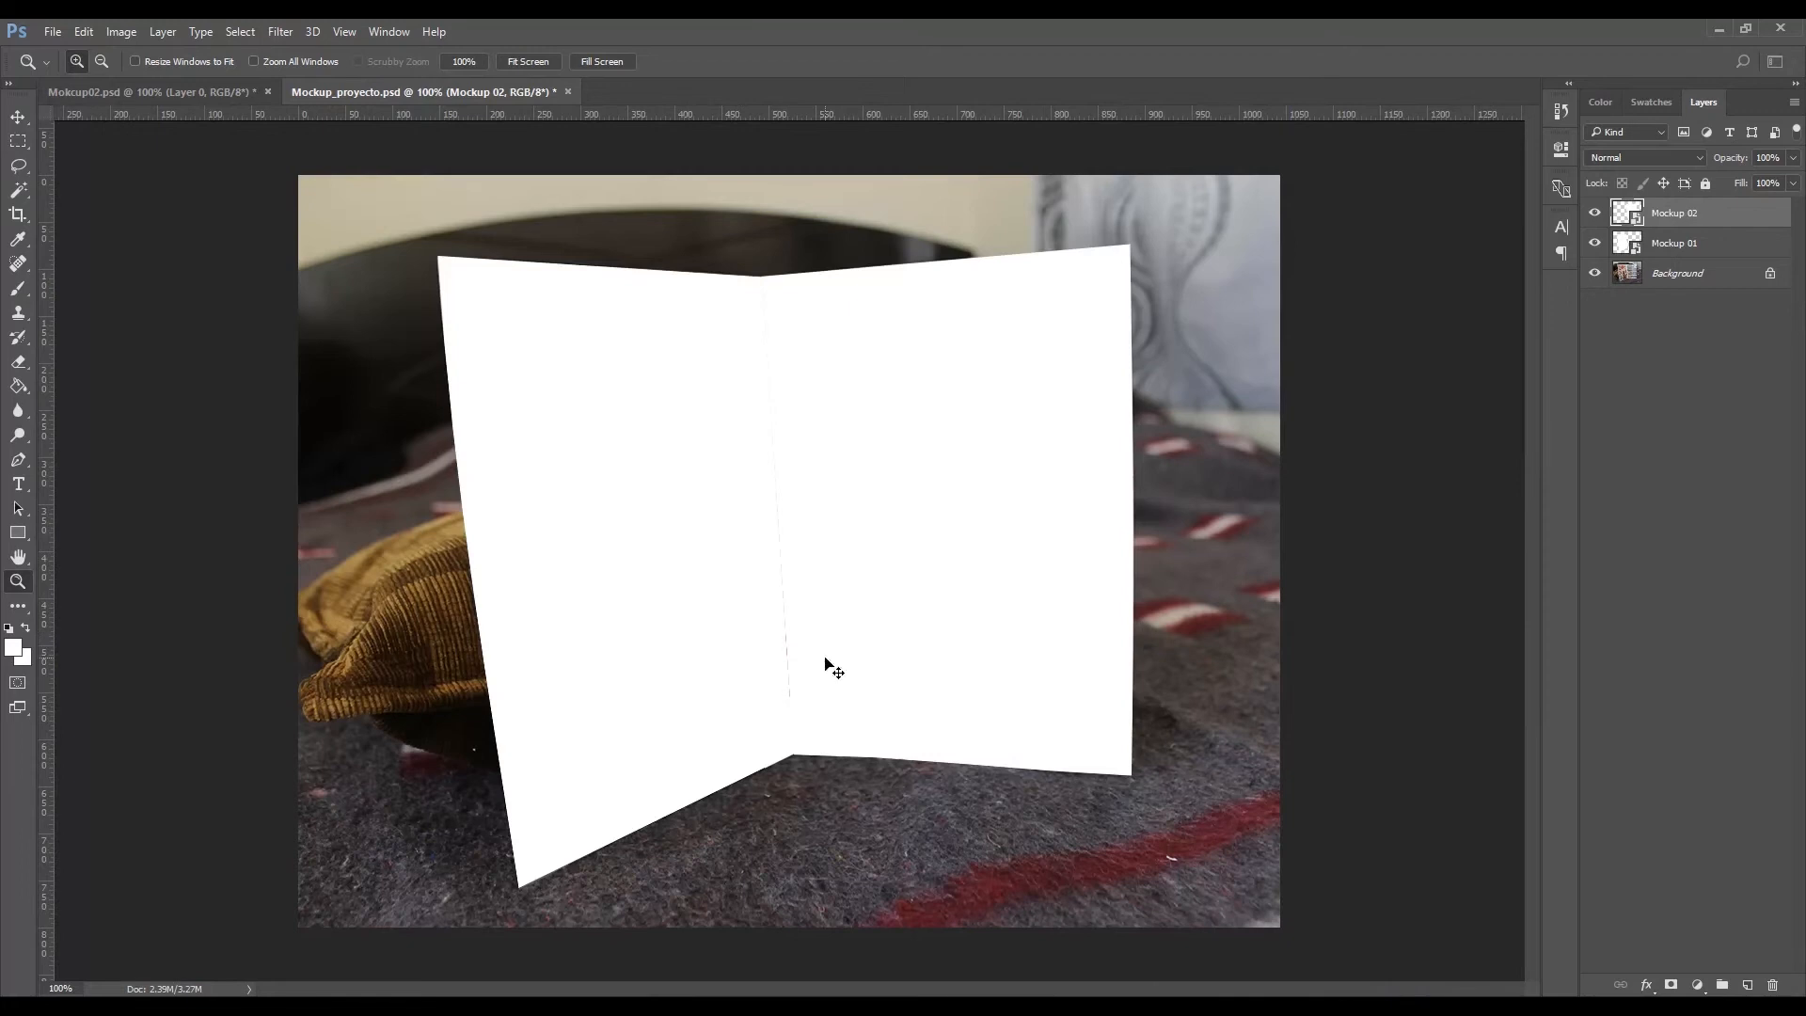
left_click(812, 748)
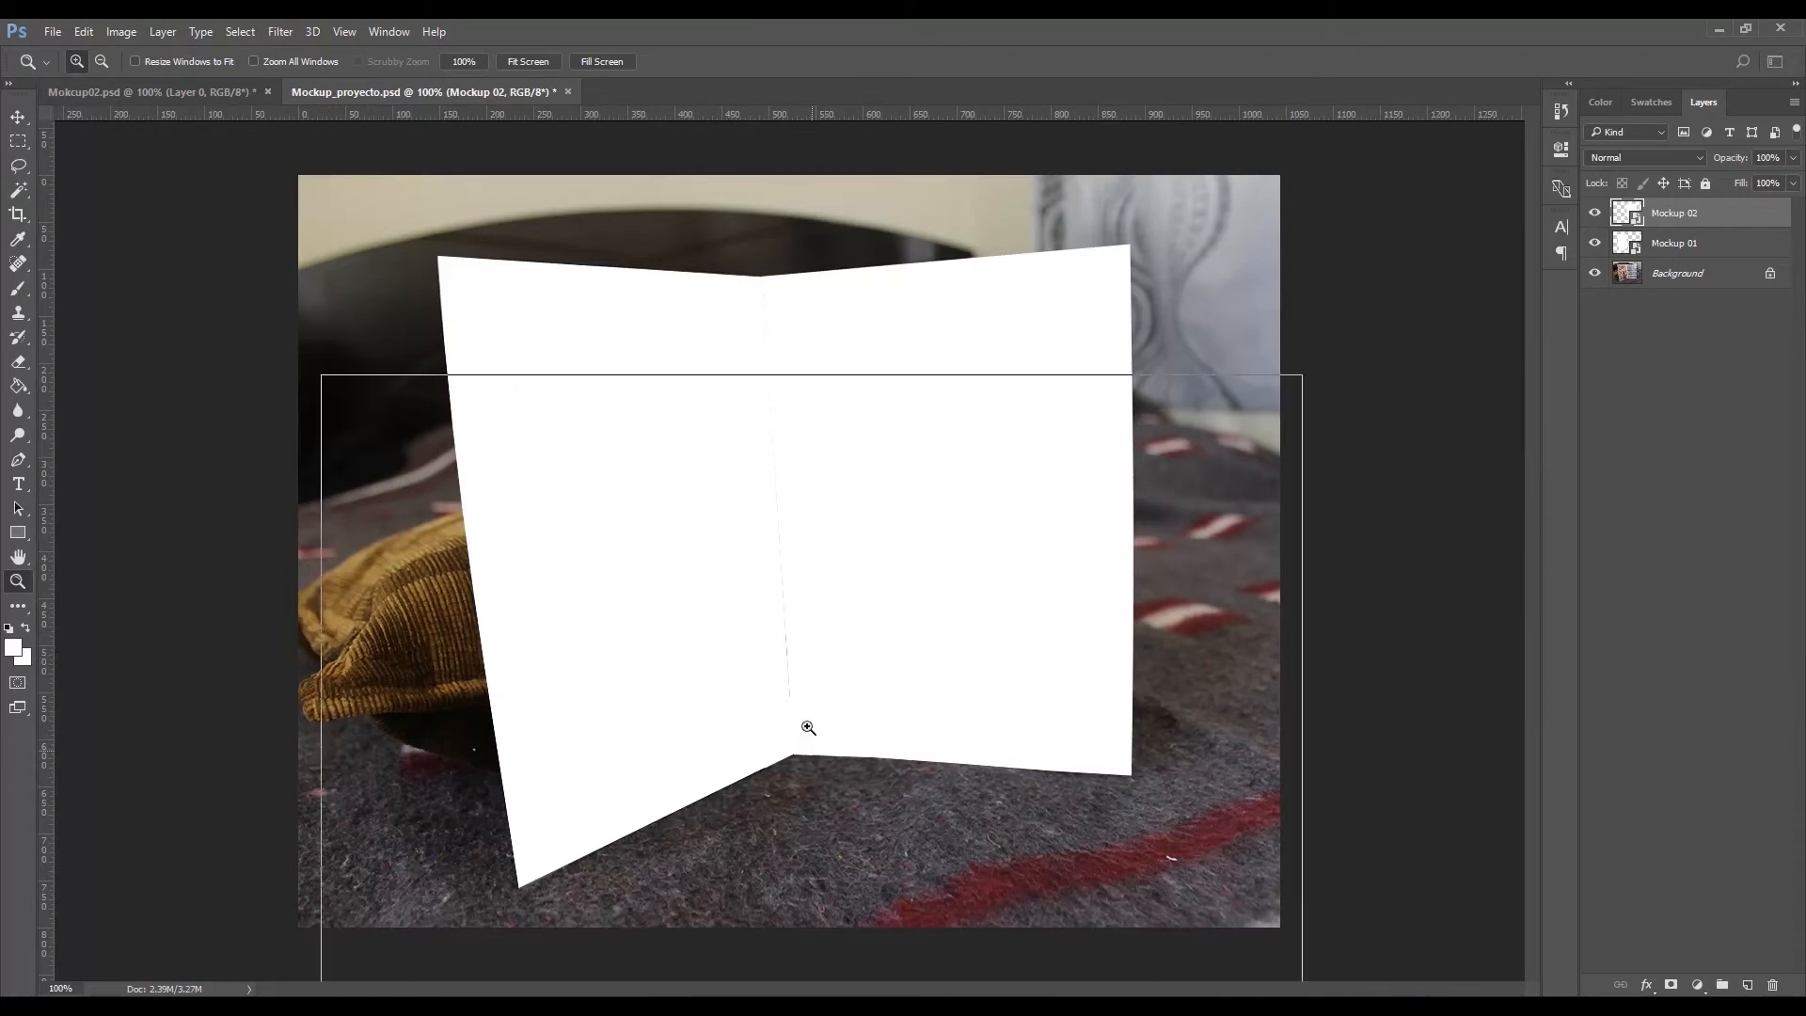
left_click(804, 704)
left_click(1689, 244)
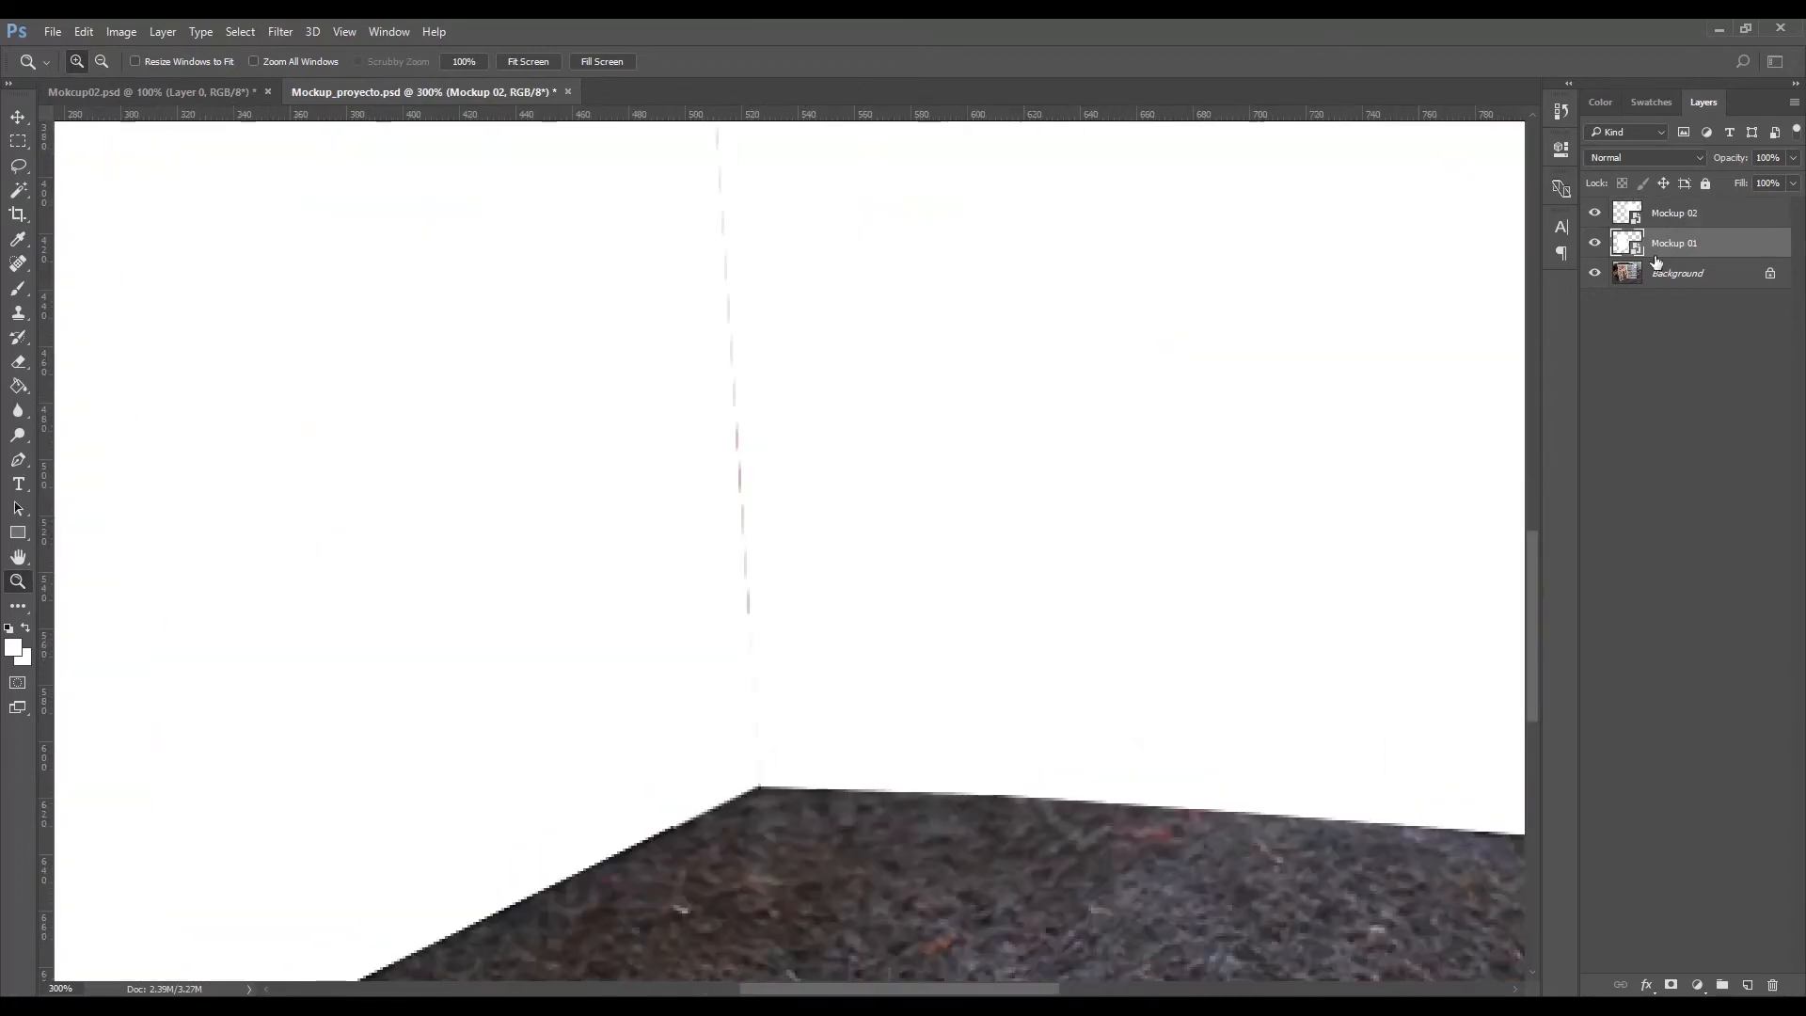
key("ctrl+t")
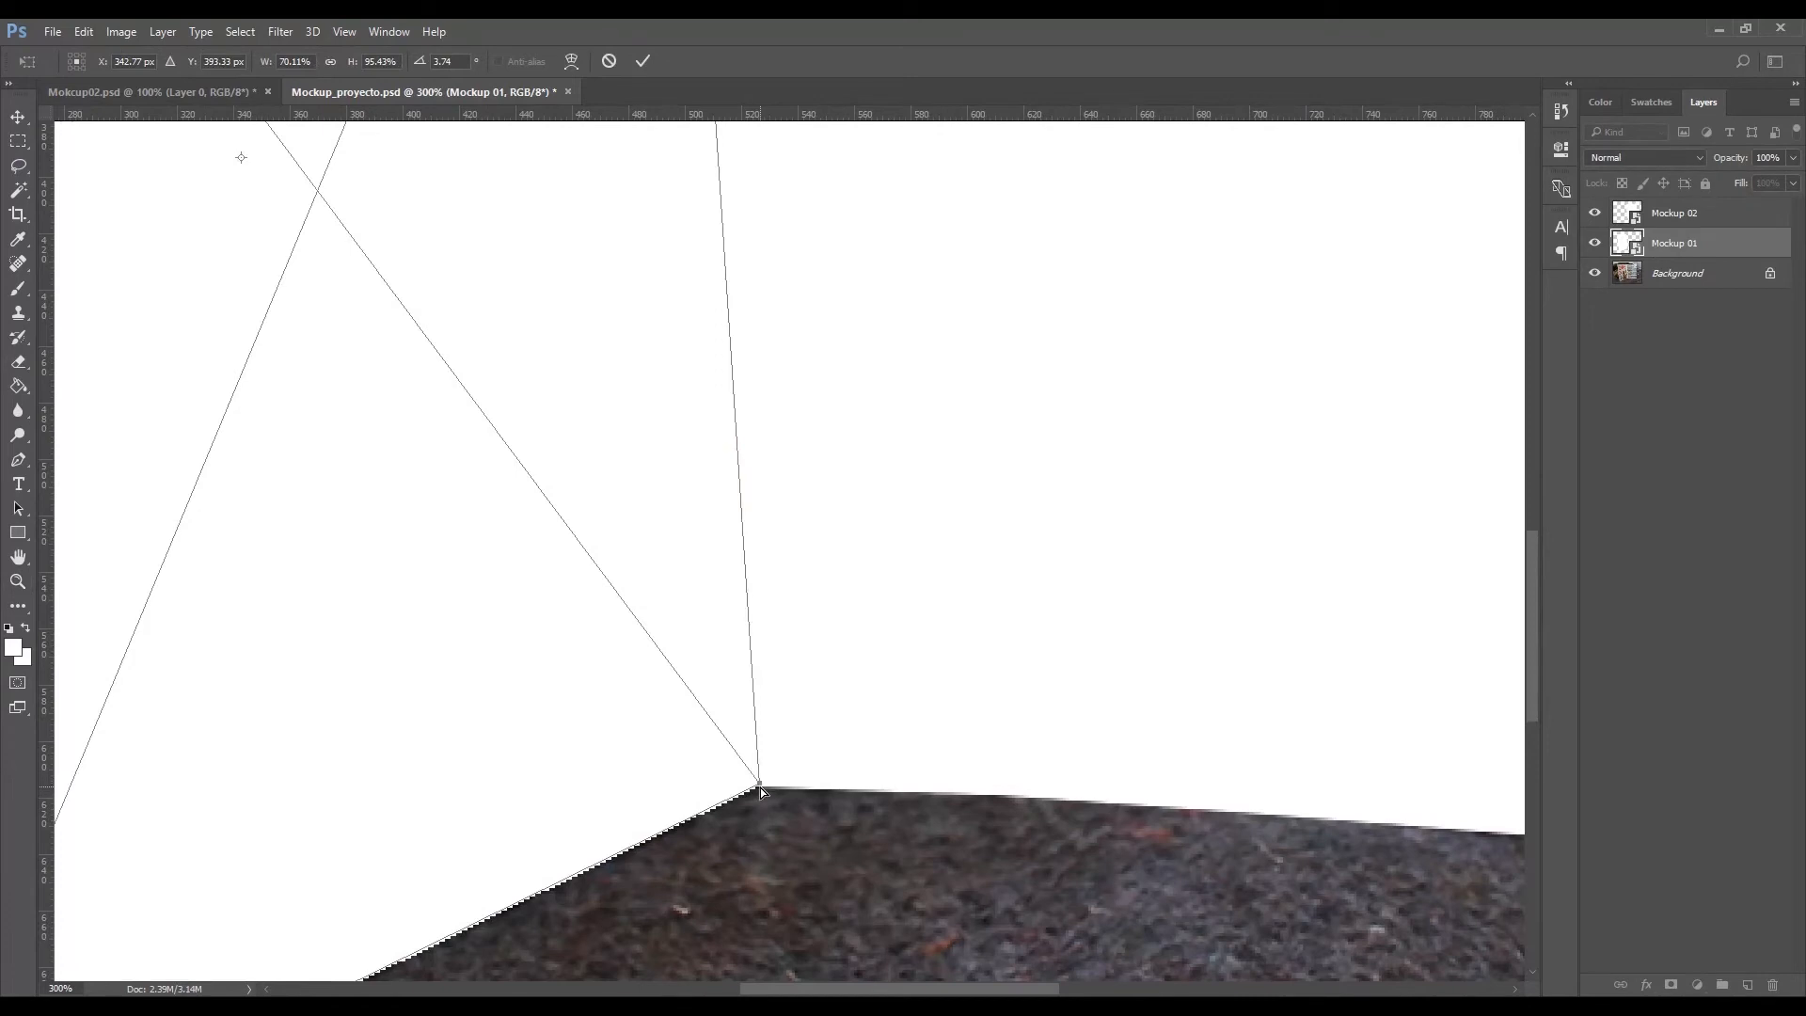
left_click_drag(761, 787, 760, 786)
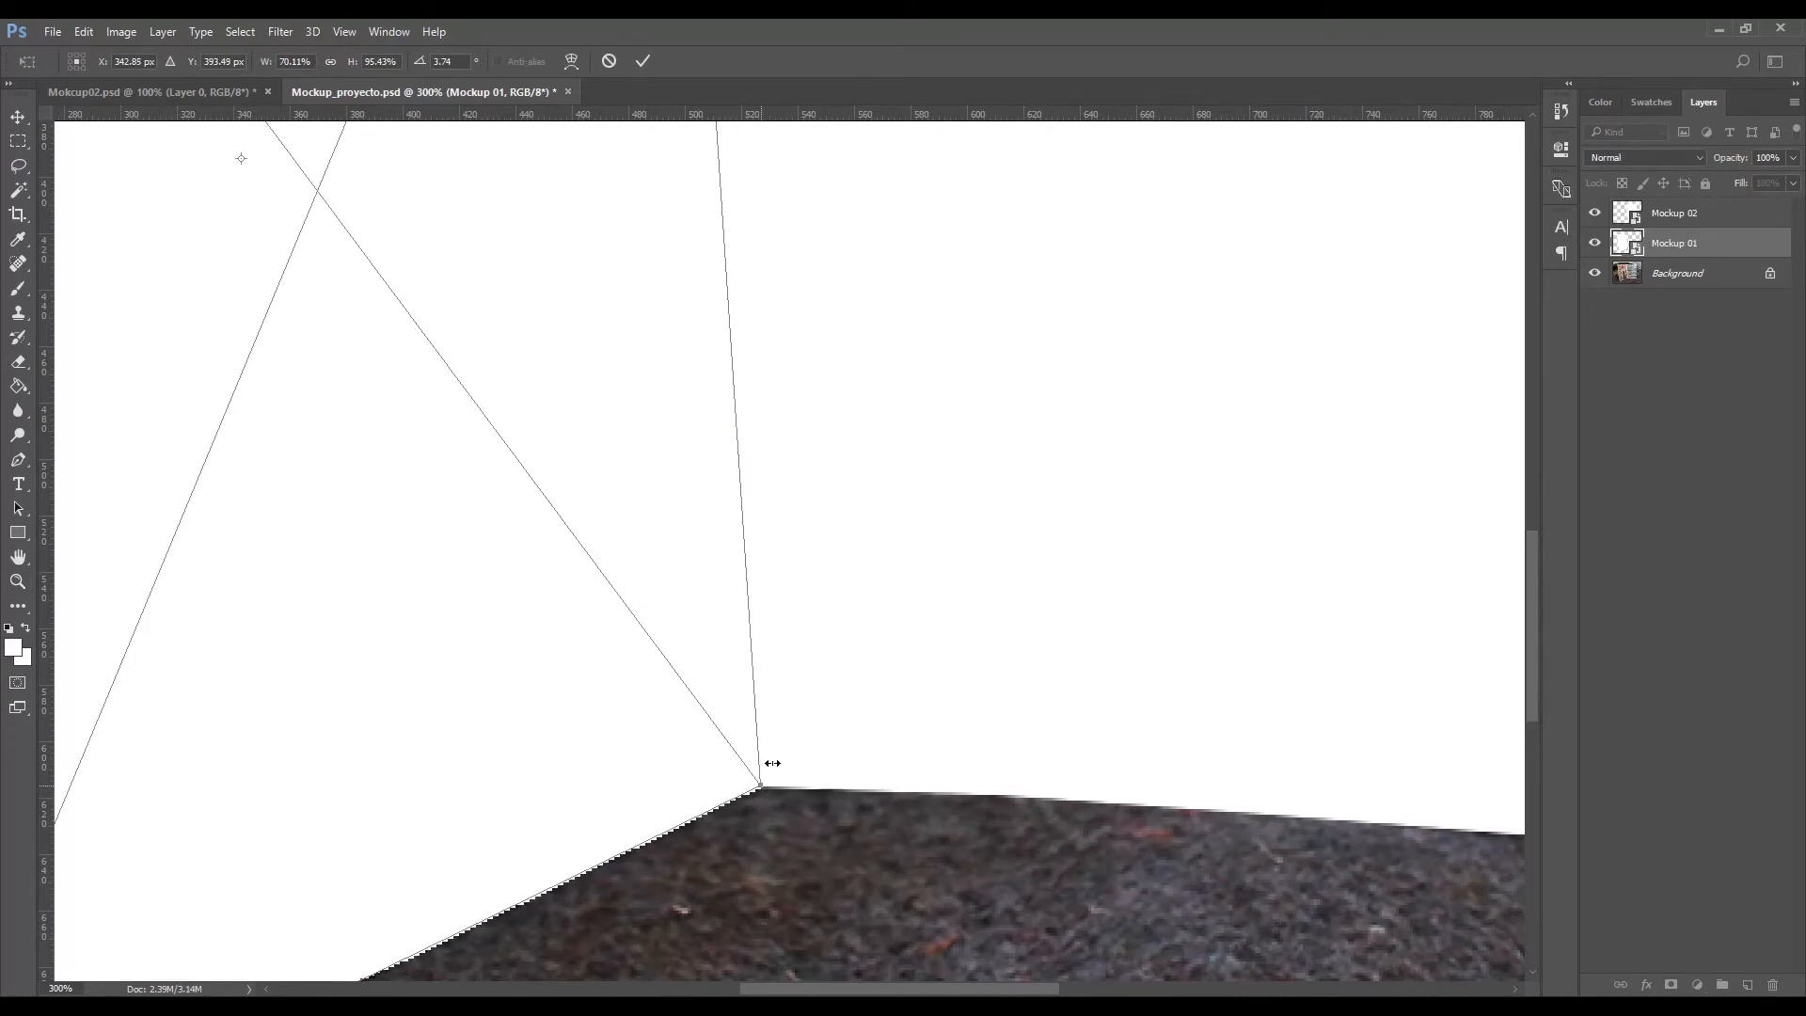
left_click(643, 61)
Step: Open the contents of the Mockup 01 smart object, using its embedded color profile
key("z")
left_click(851, 412, "alt")
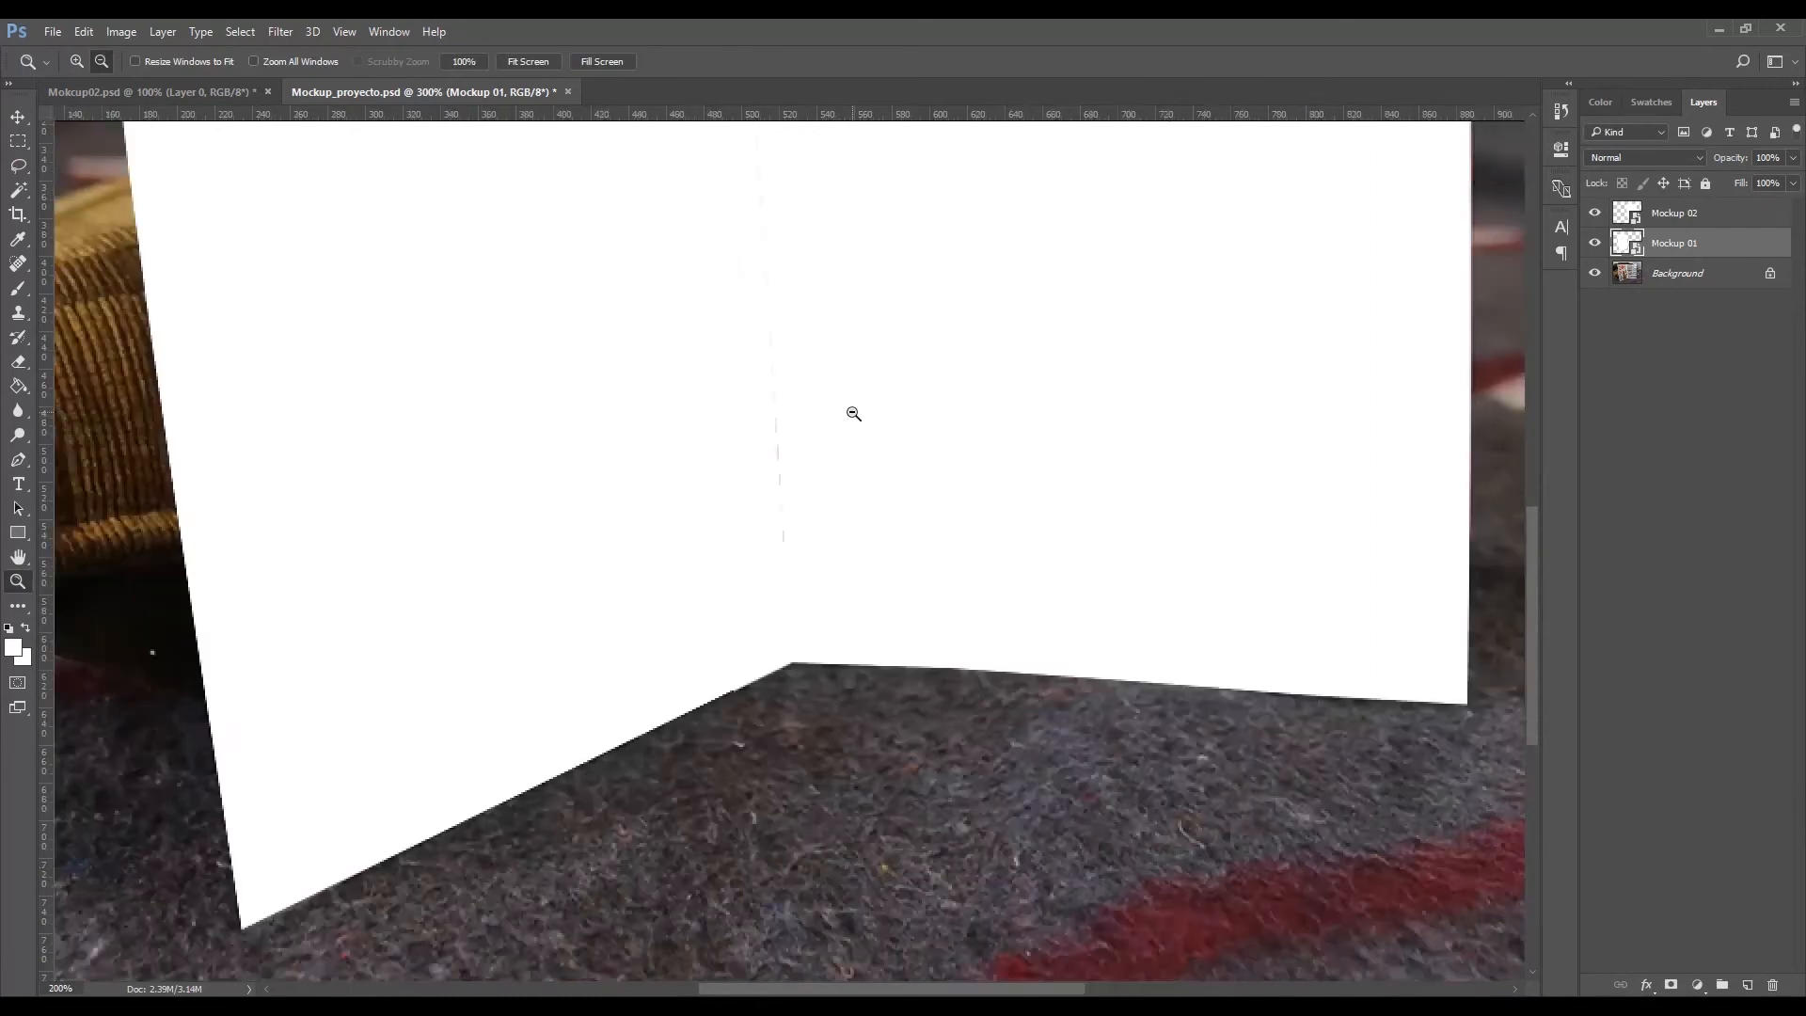
left_click(854, 413, "alt")
left_click(851, 410, "alt")
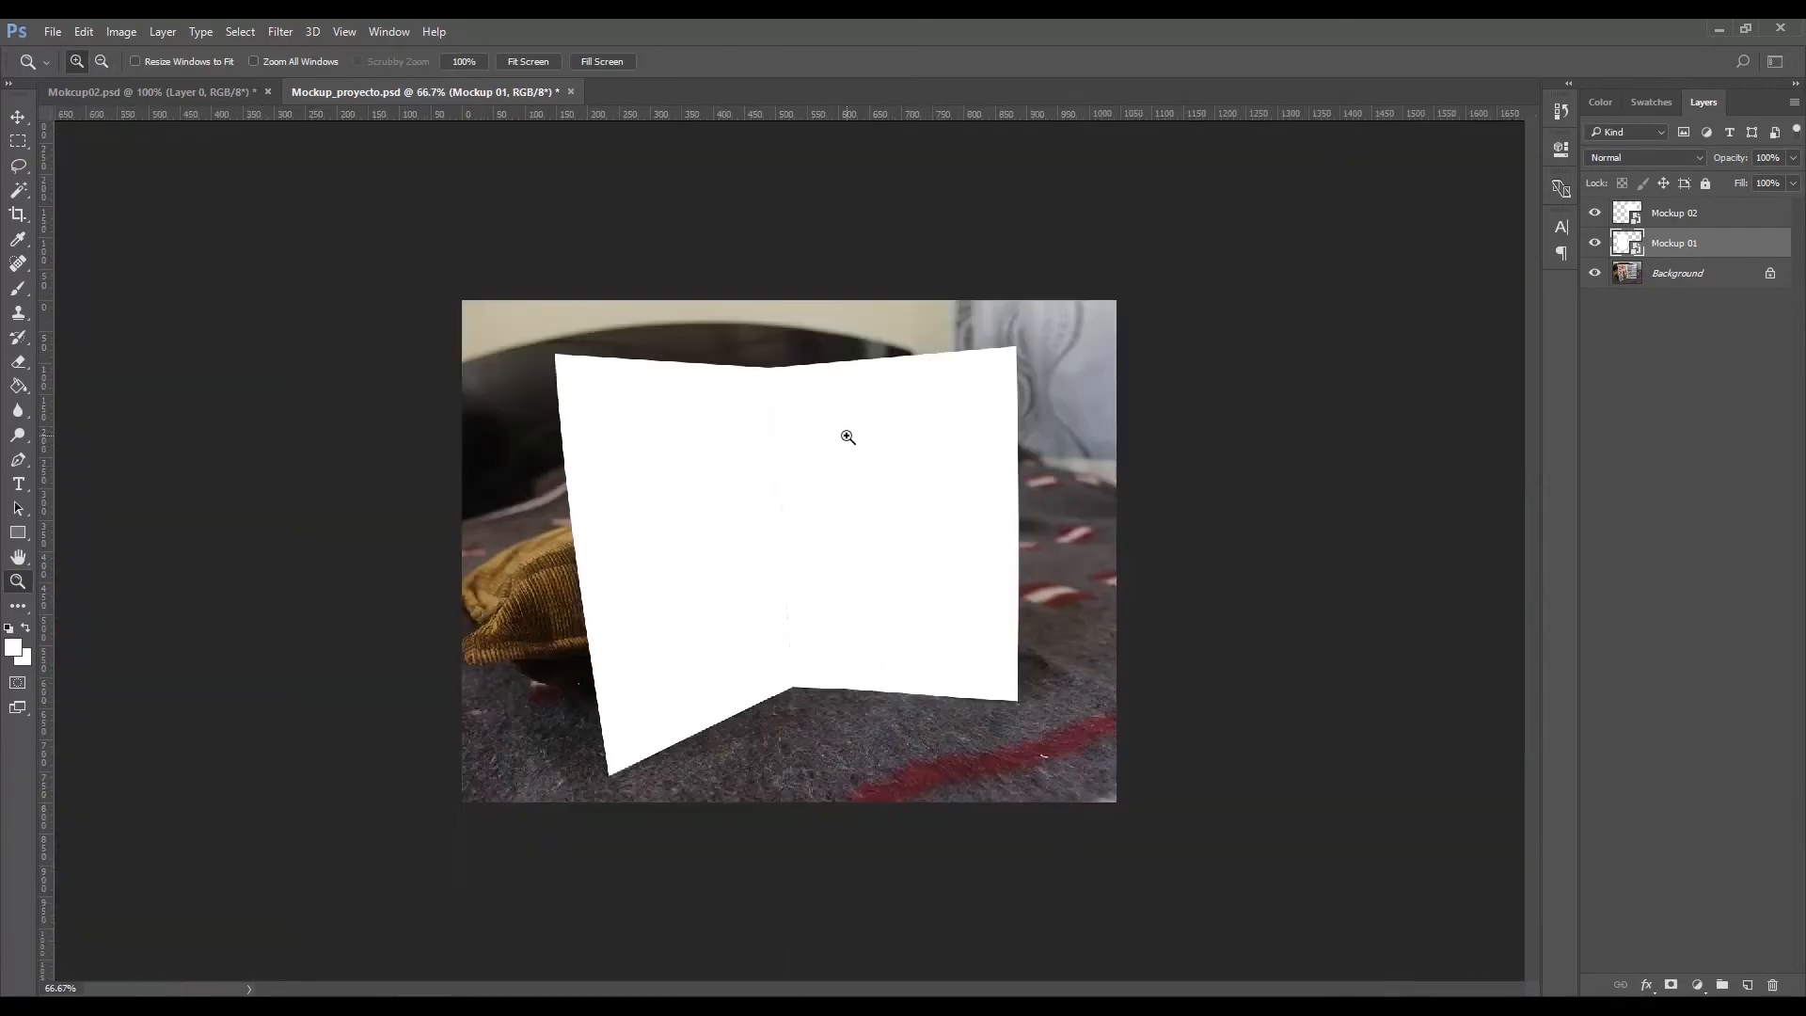
key("ctrl+1")
key("v")
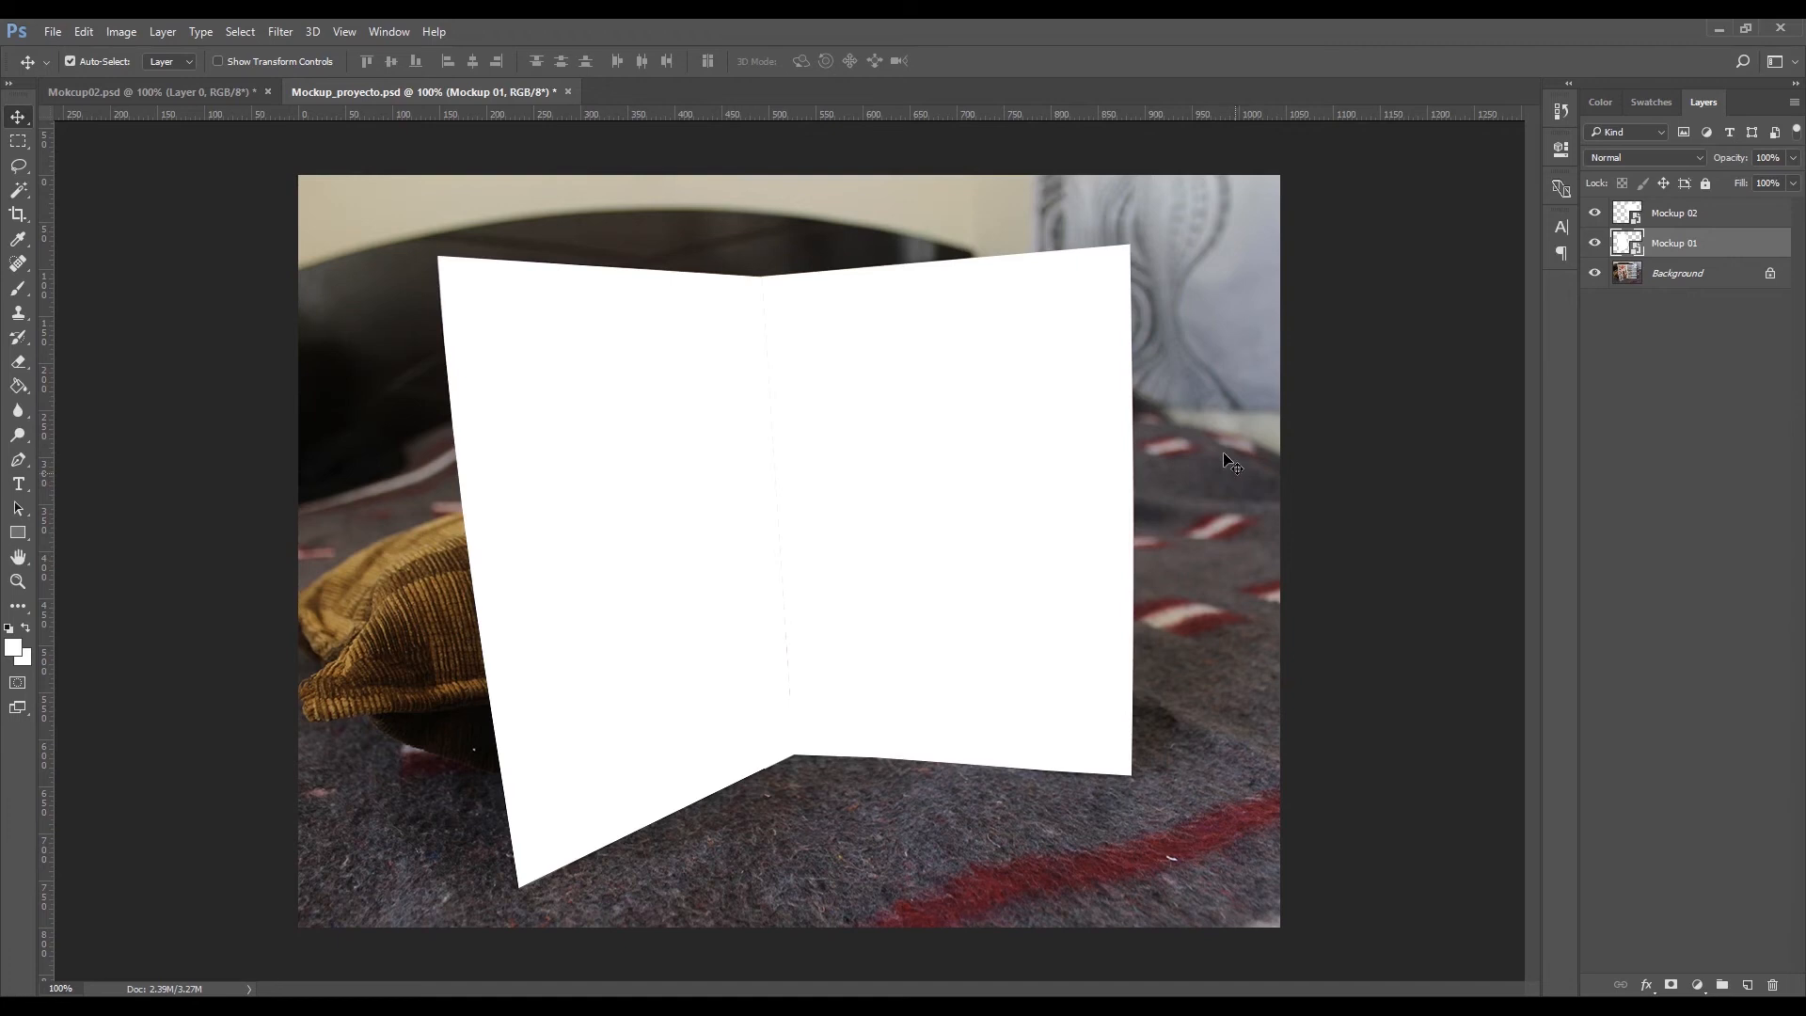
double_click(1638, 248)
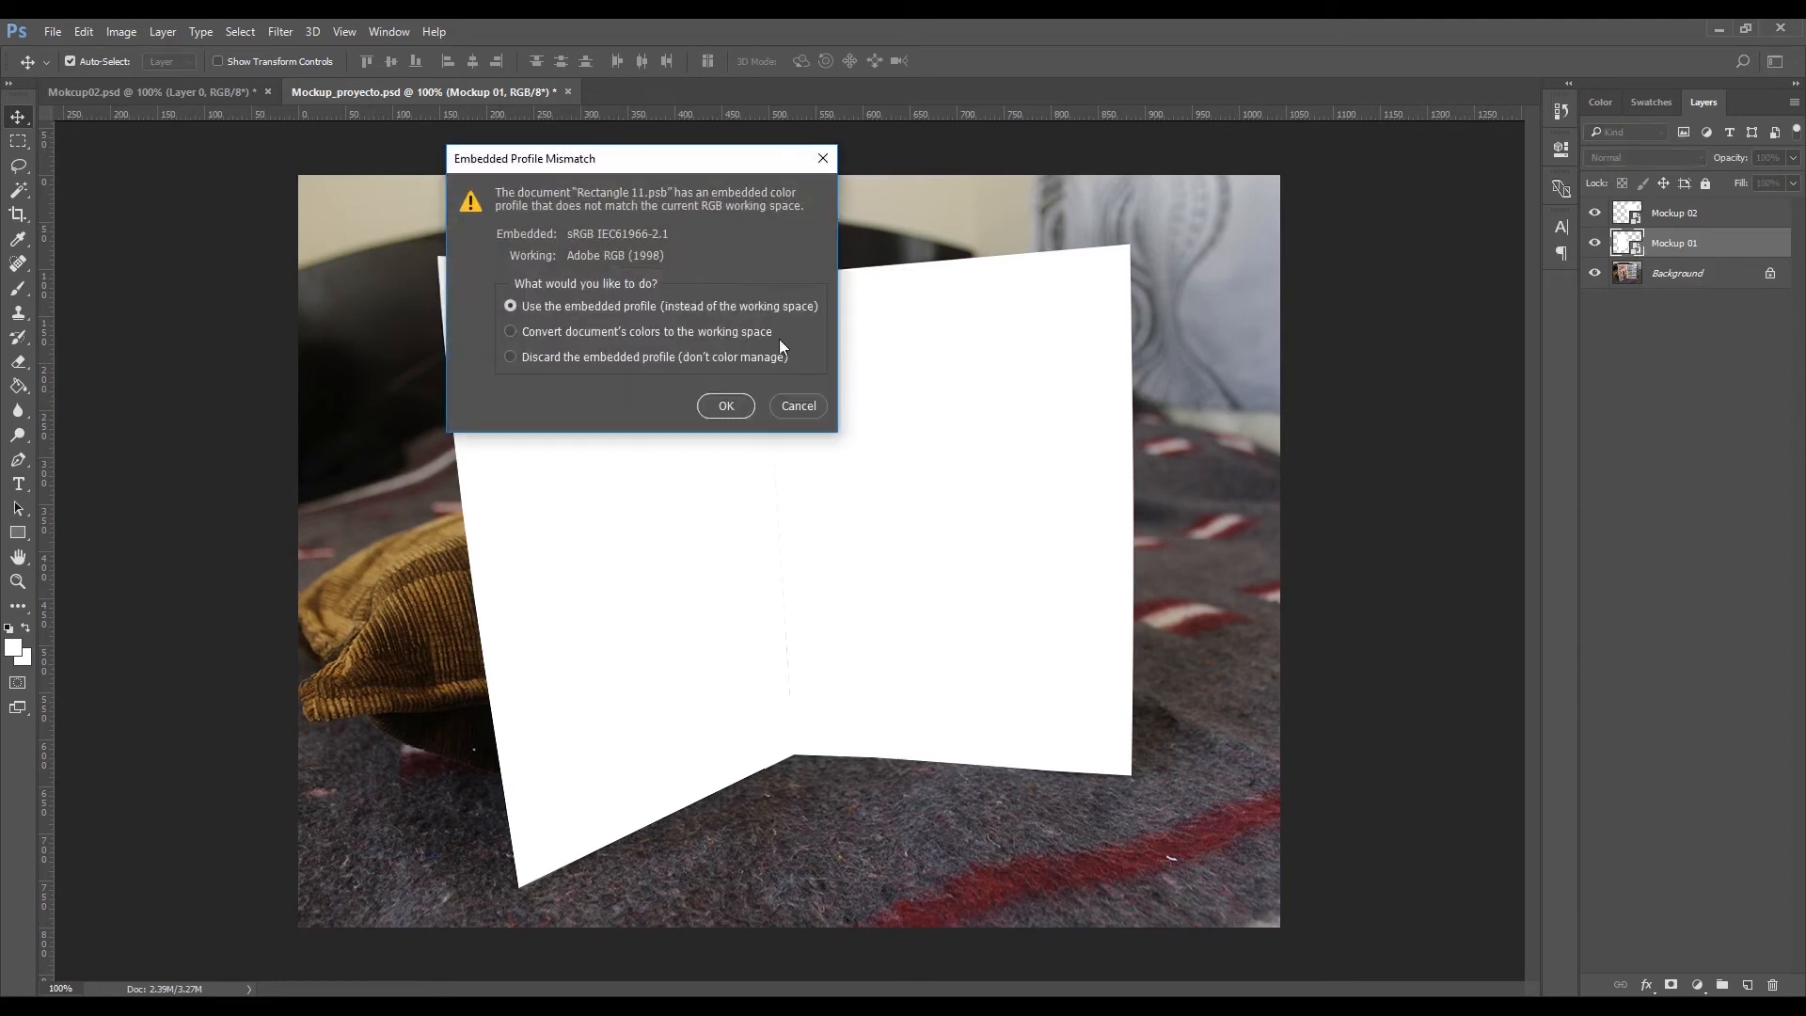
left_click(712, 407)
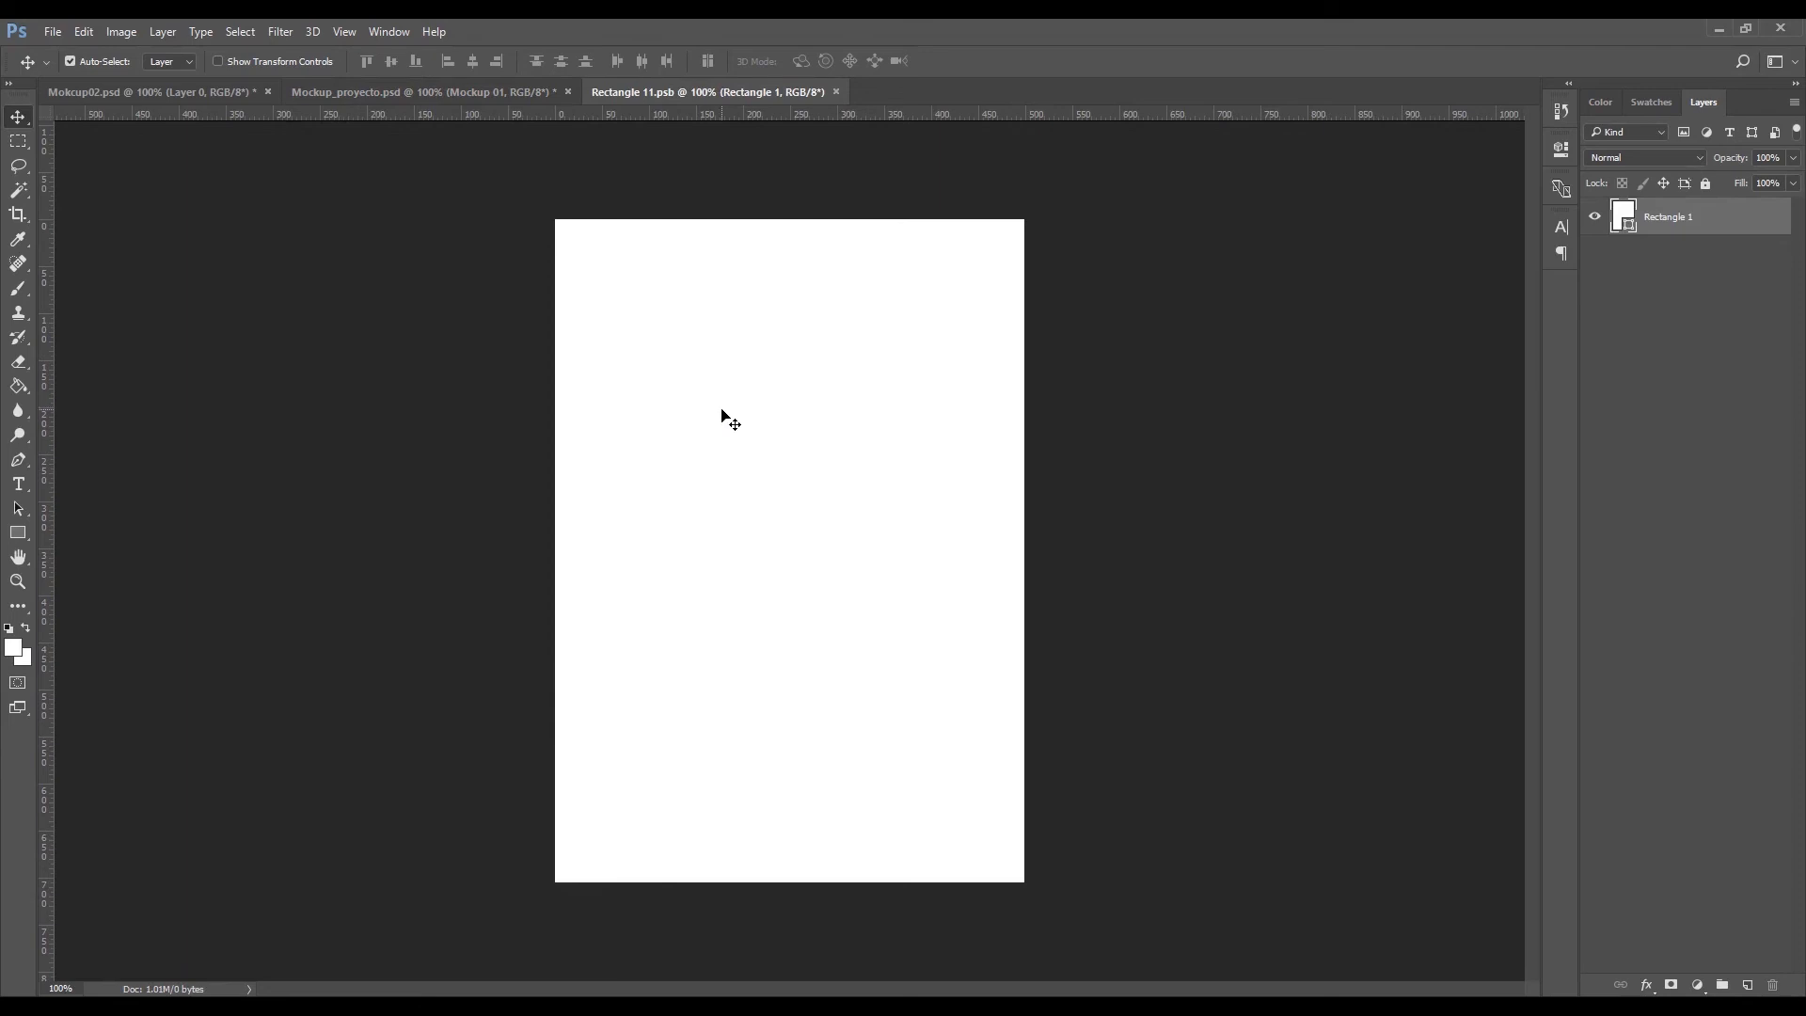
Step: Place imagen01 from the TUTPAD - Mockup folder into the smart object, scaled from its center to about 66% so it covers the page's width
mouse_move(143, 991)
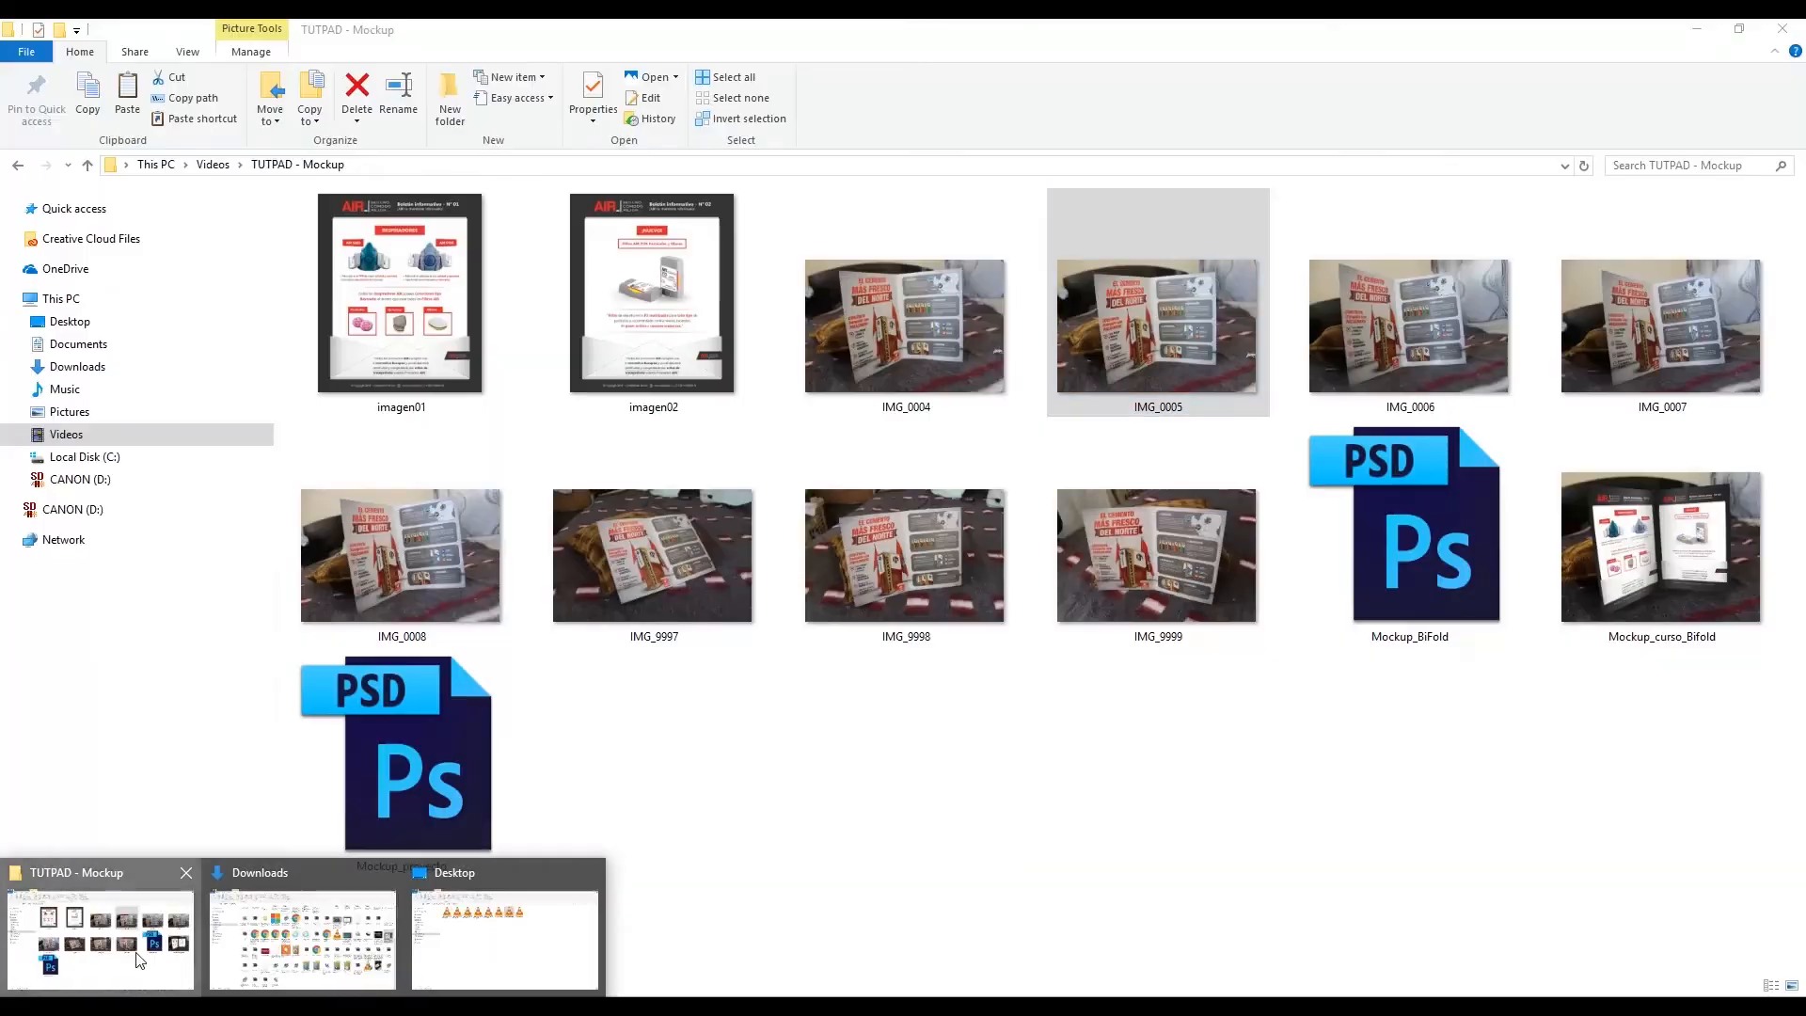
left_click(139, 960)
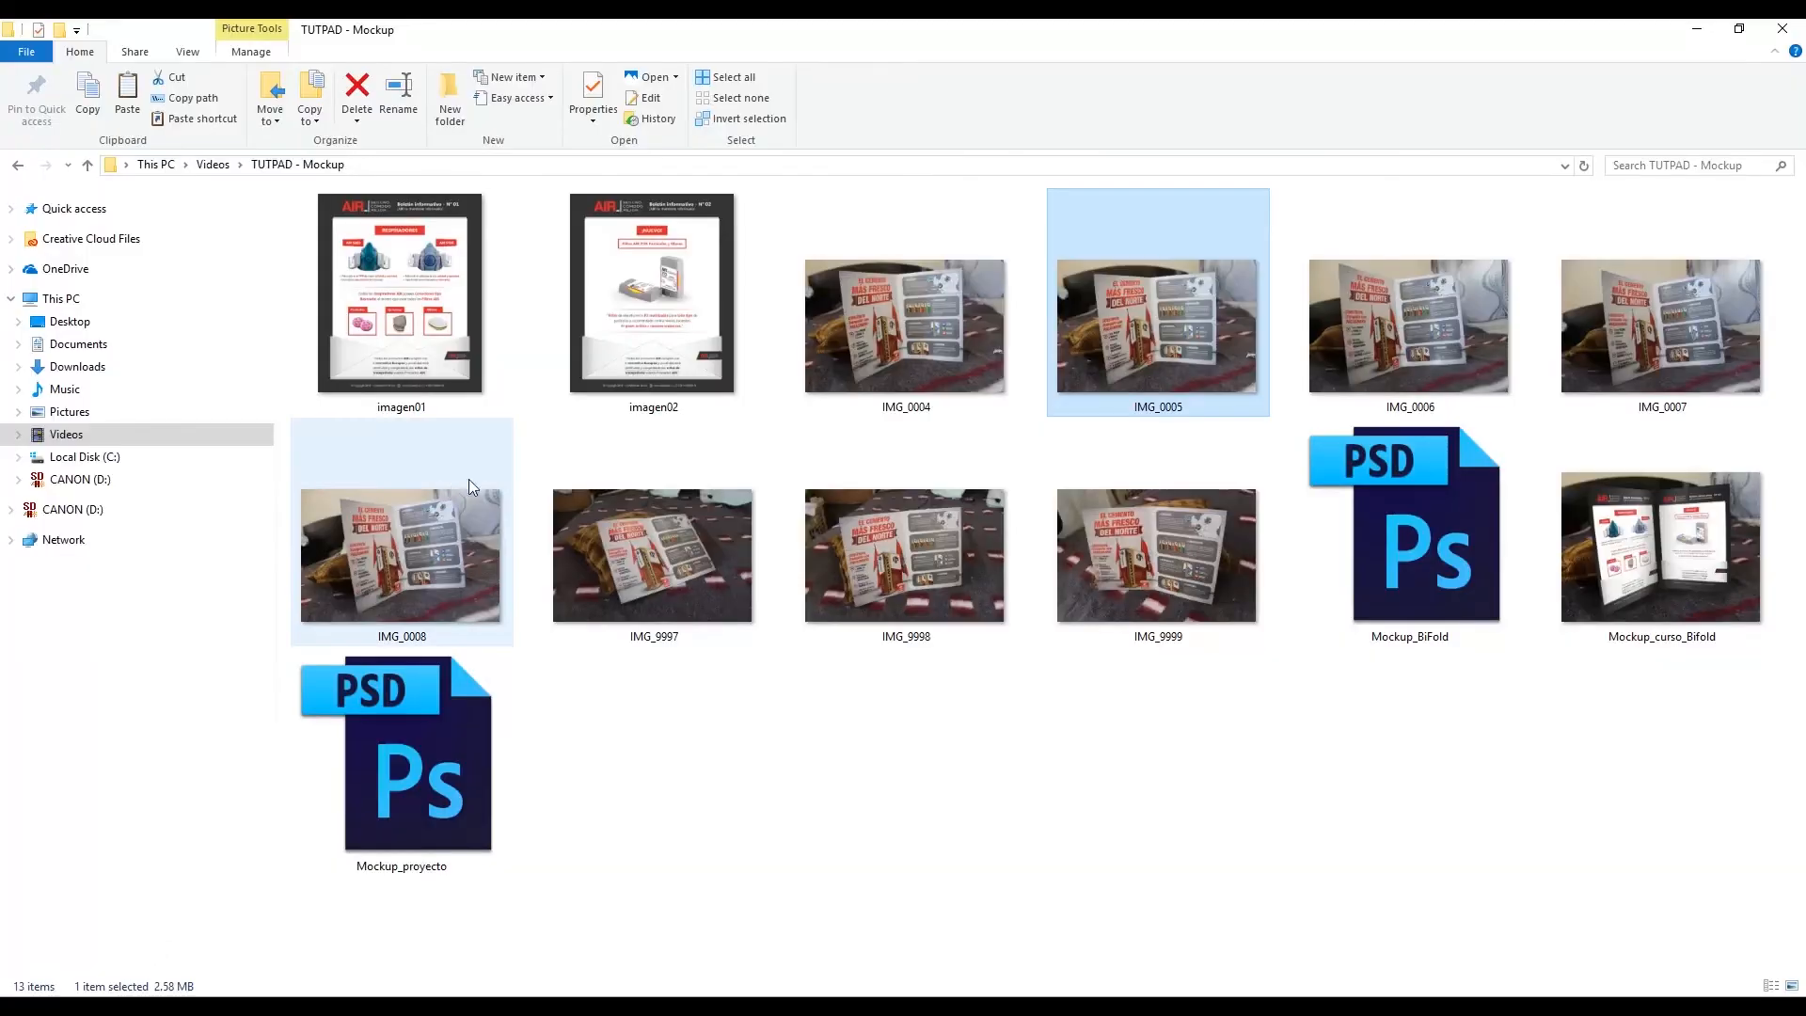
left_click(440, 322)
left_click_drag(447, 319, 810, 617)
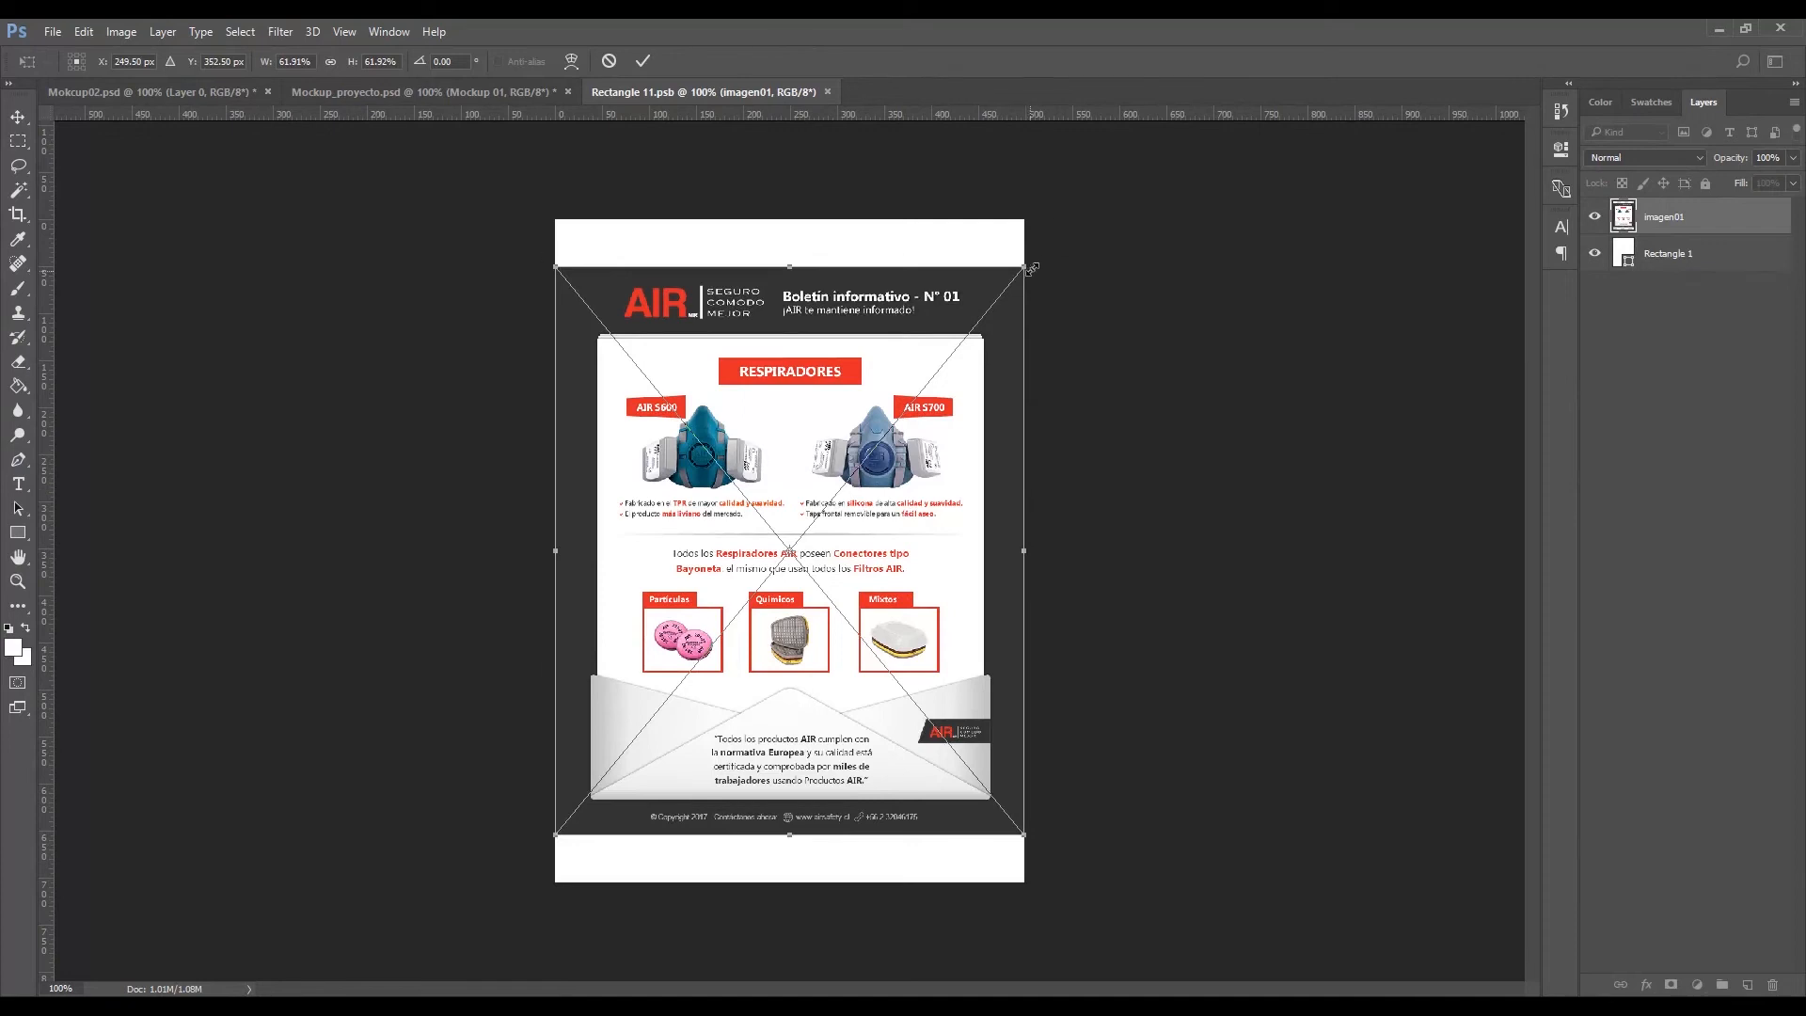
left_click_drag(1032, 270, 1056, 253)
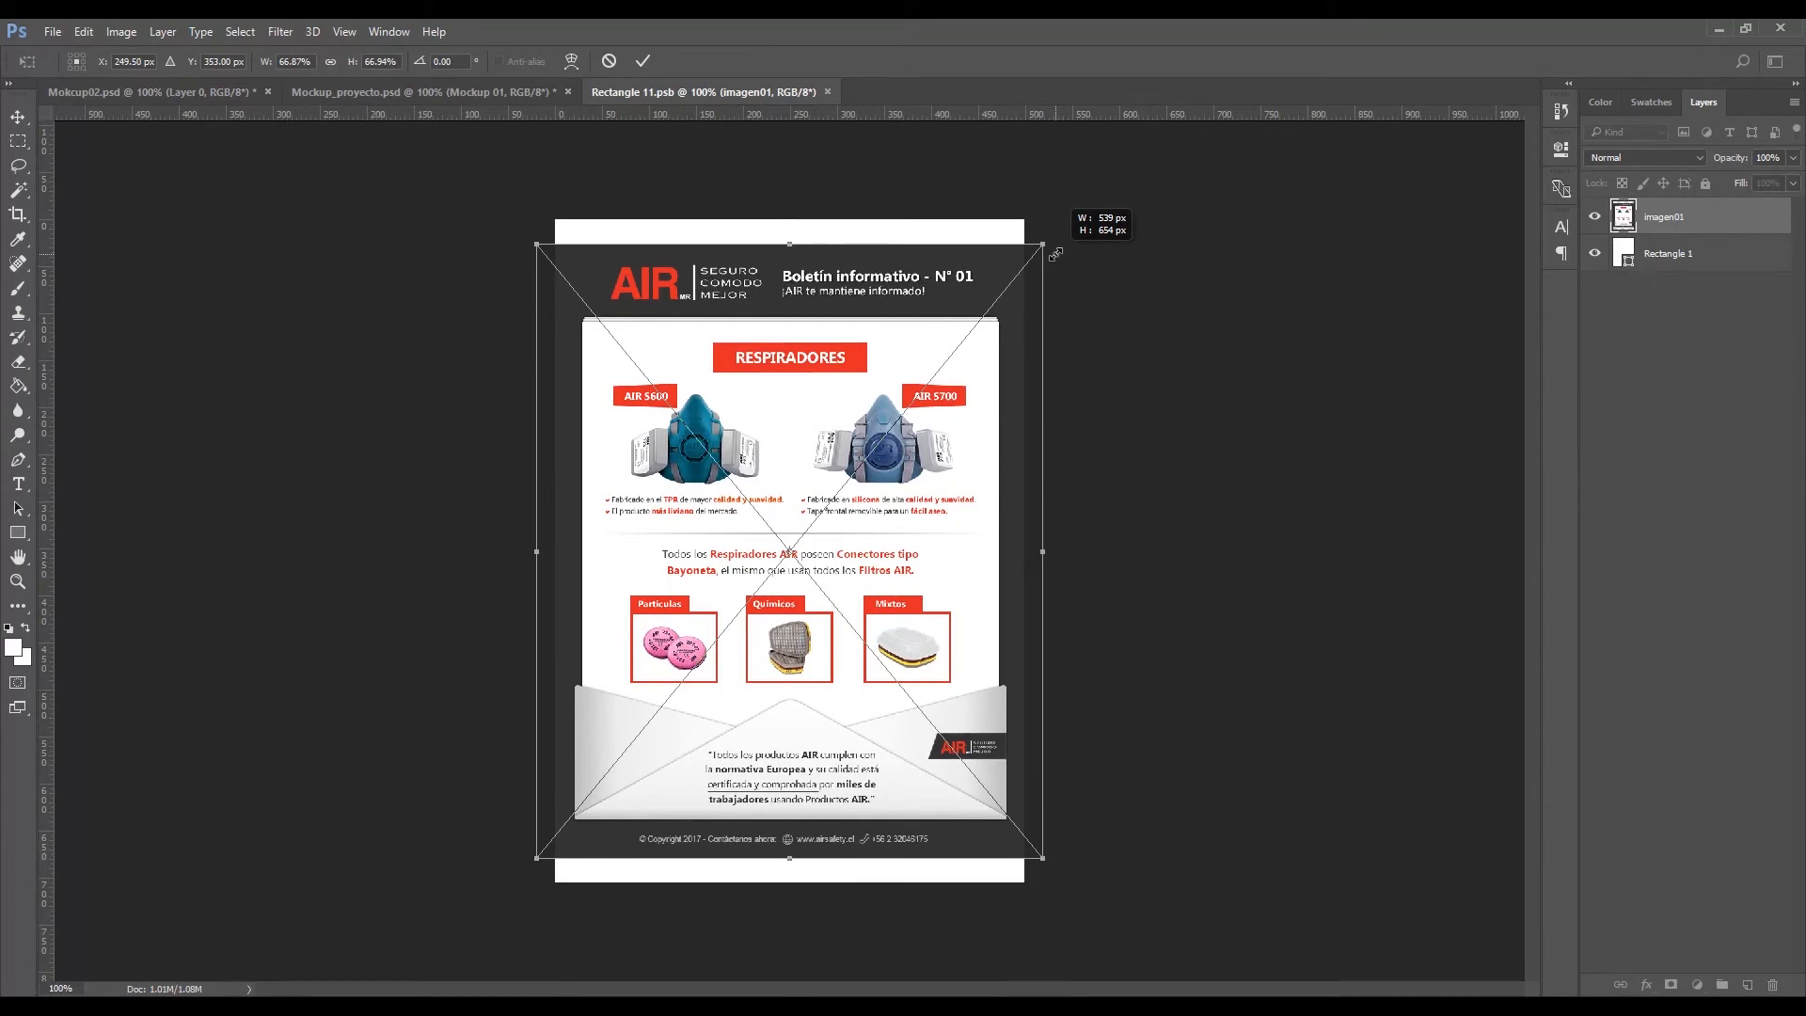
left_click_drag(1057, 253, 1050, 253)
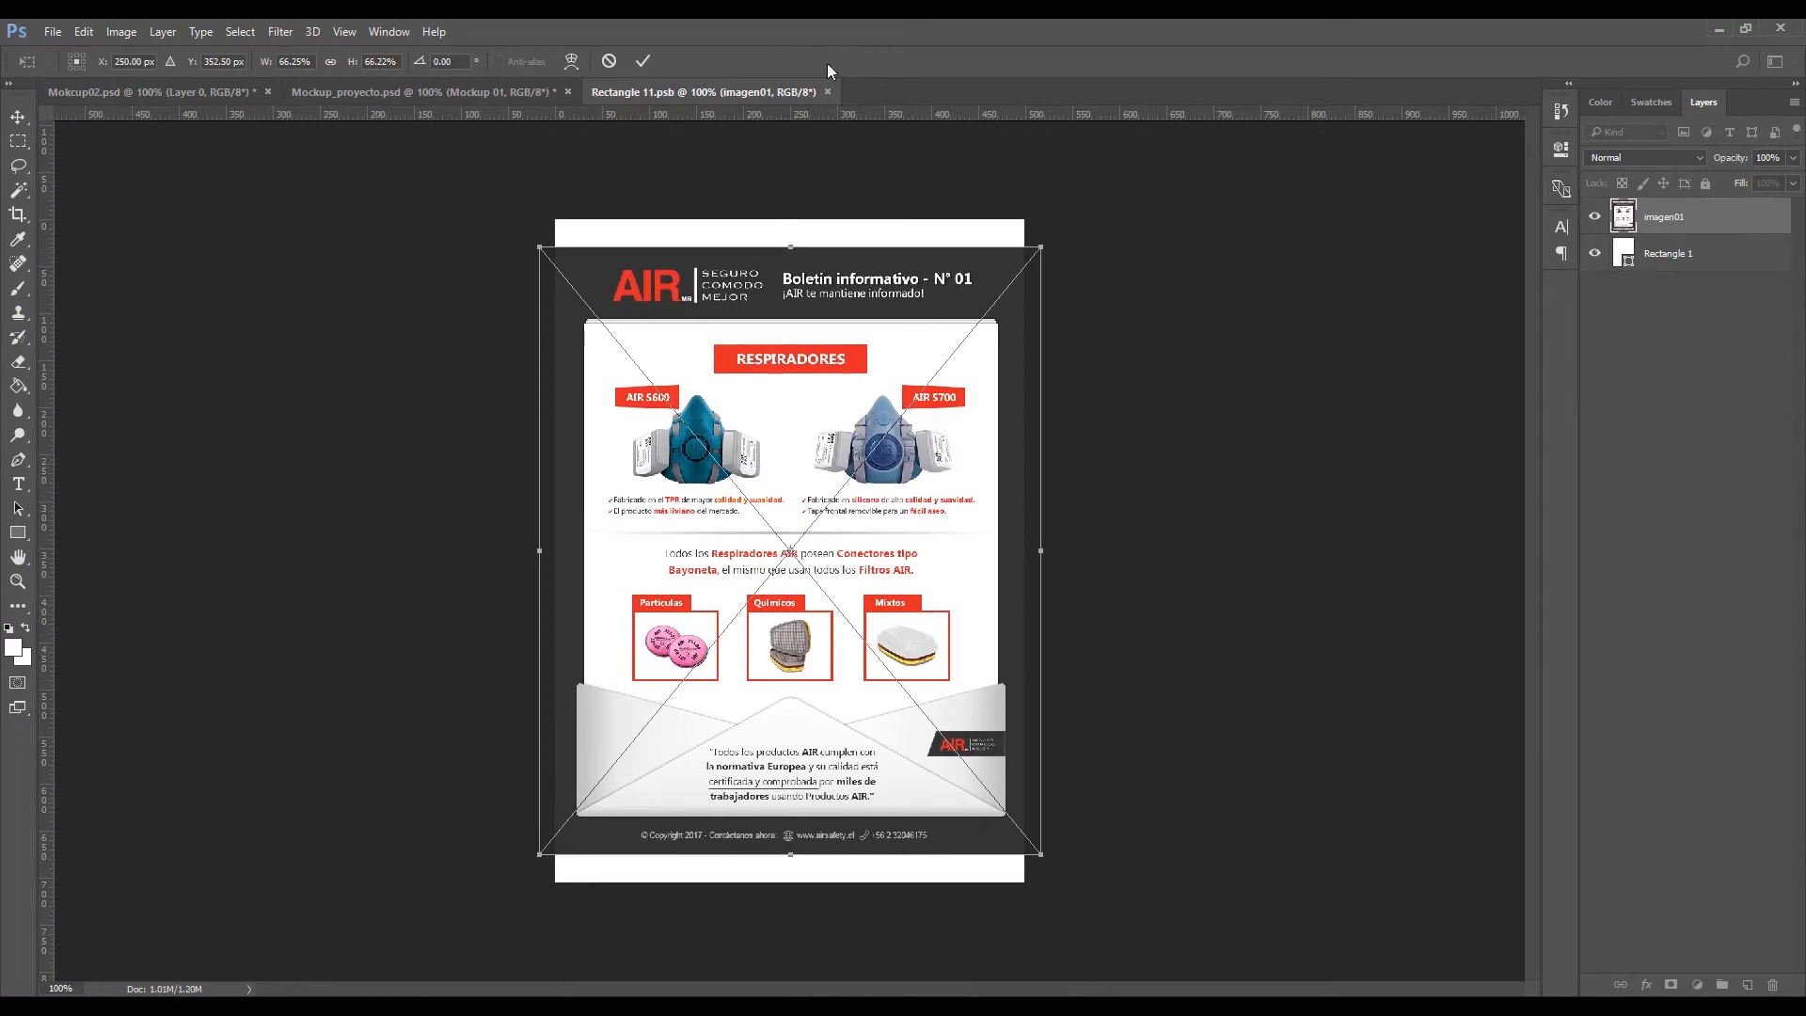
left_click(647, 62)
Step: Add a new layer just above Rectangle 1 and fill it with the dark grey sampled from the flyer's header
left_click(1716, 266)
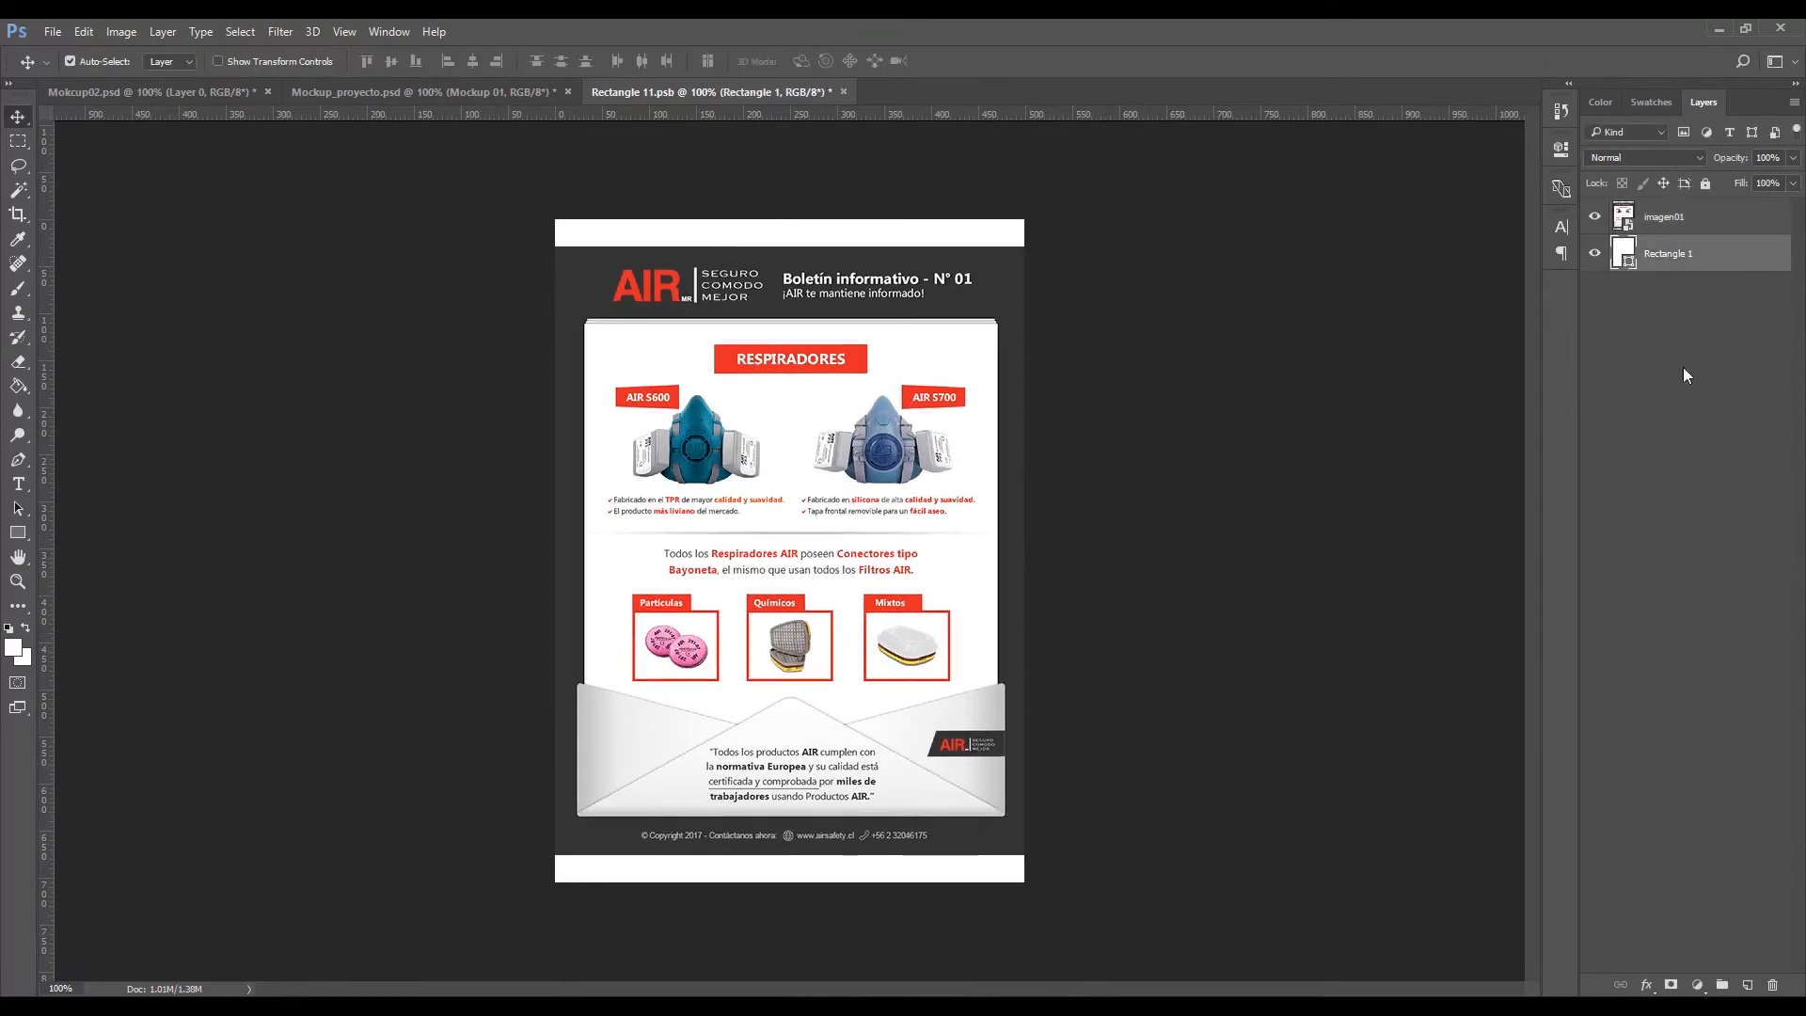
left_click(1748, 985)
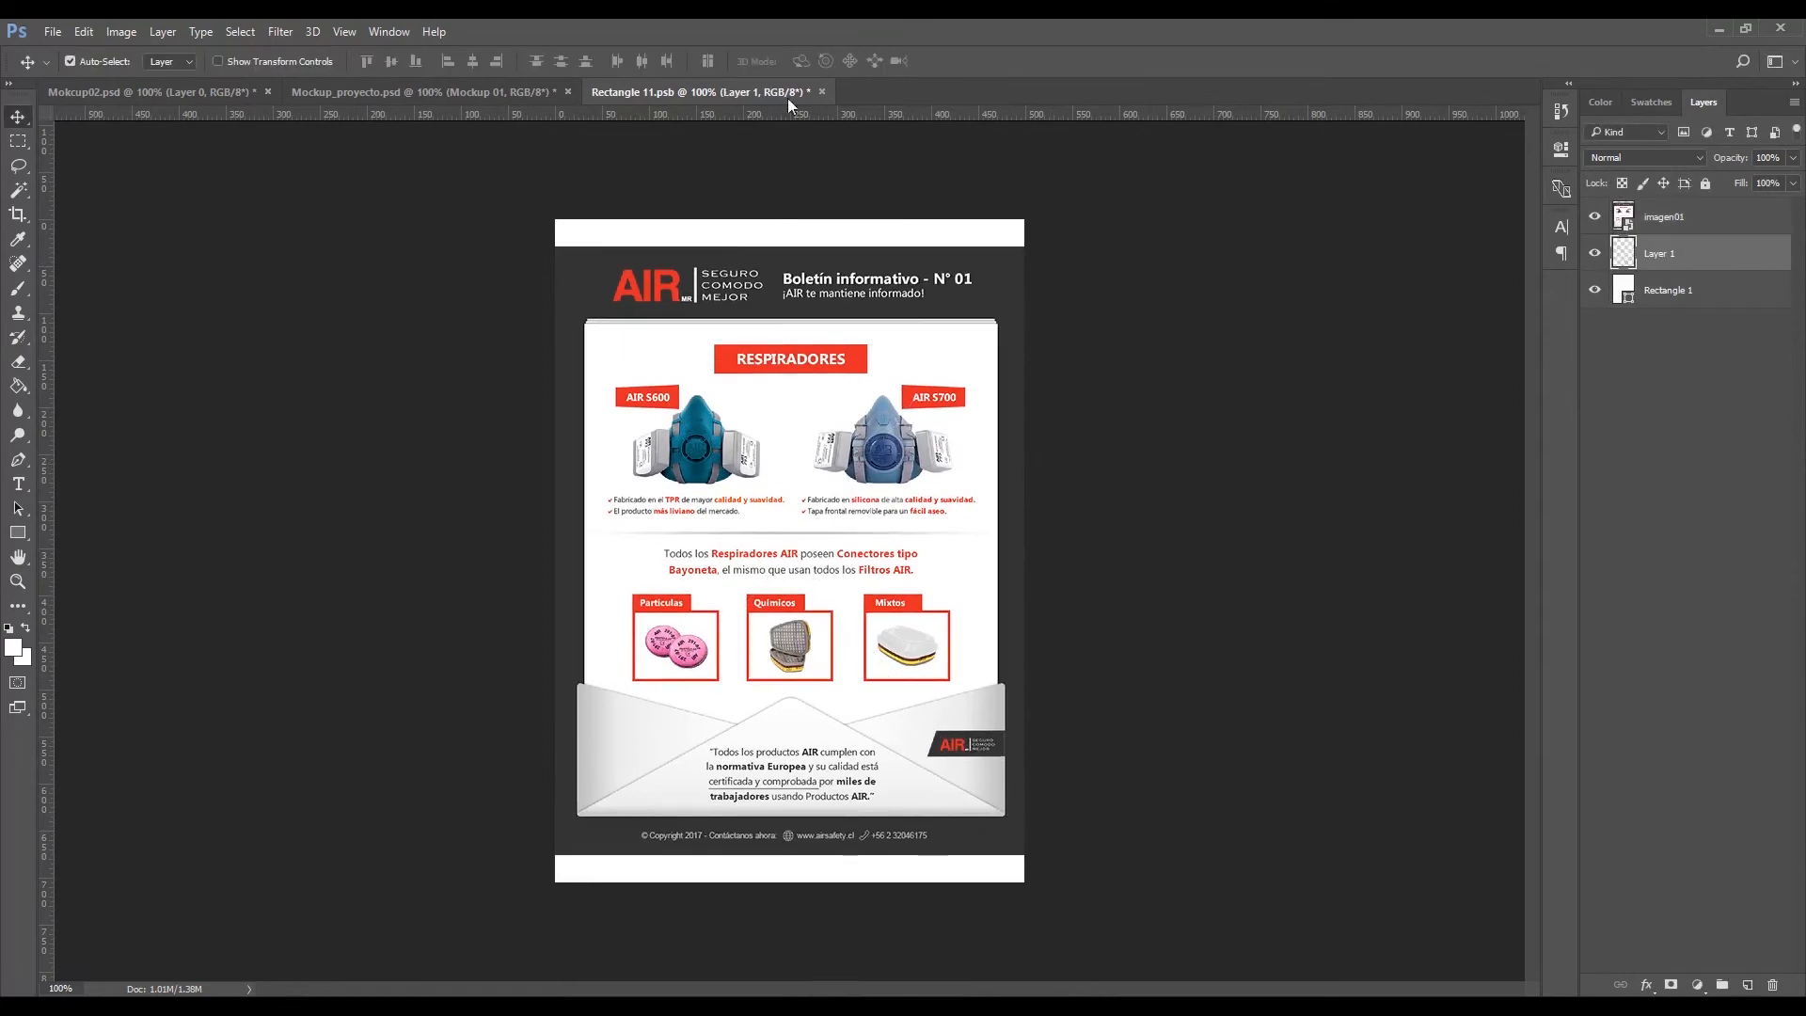
key("g")
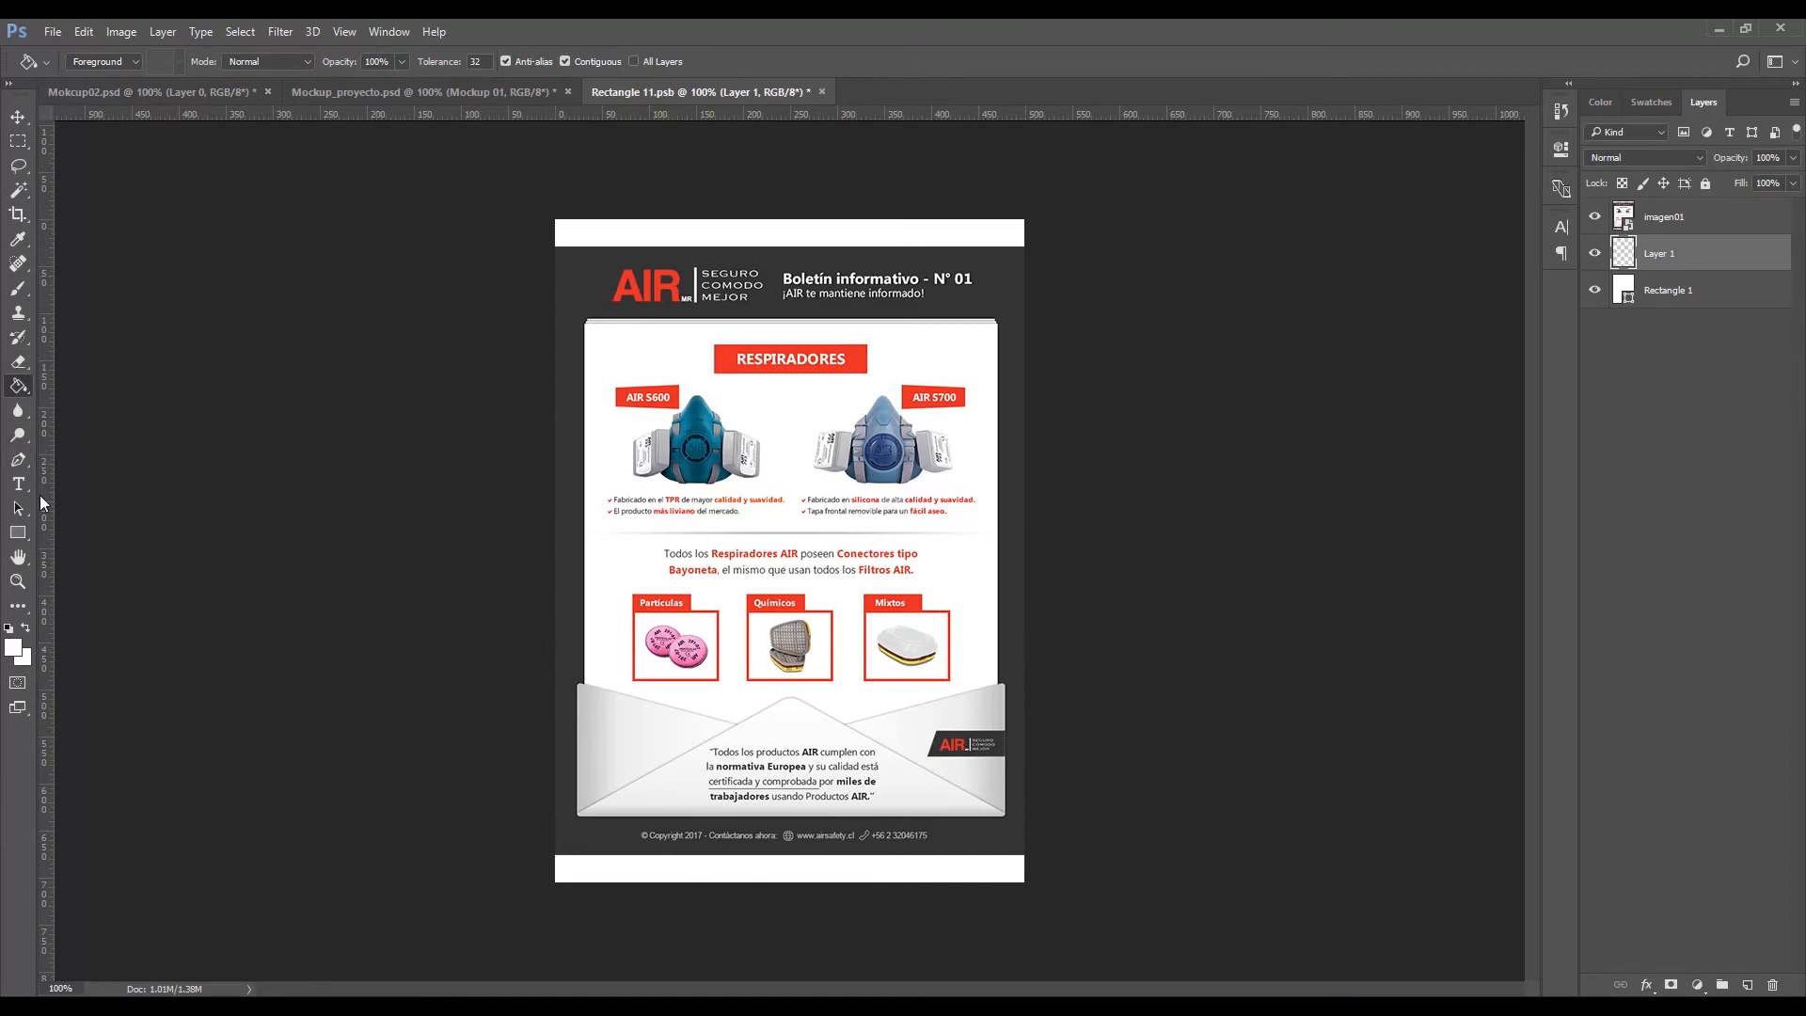
key("i")
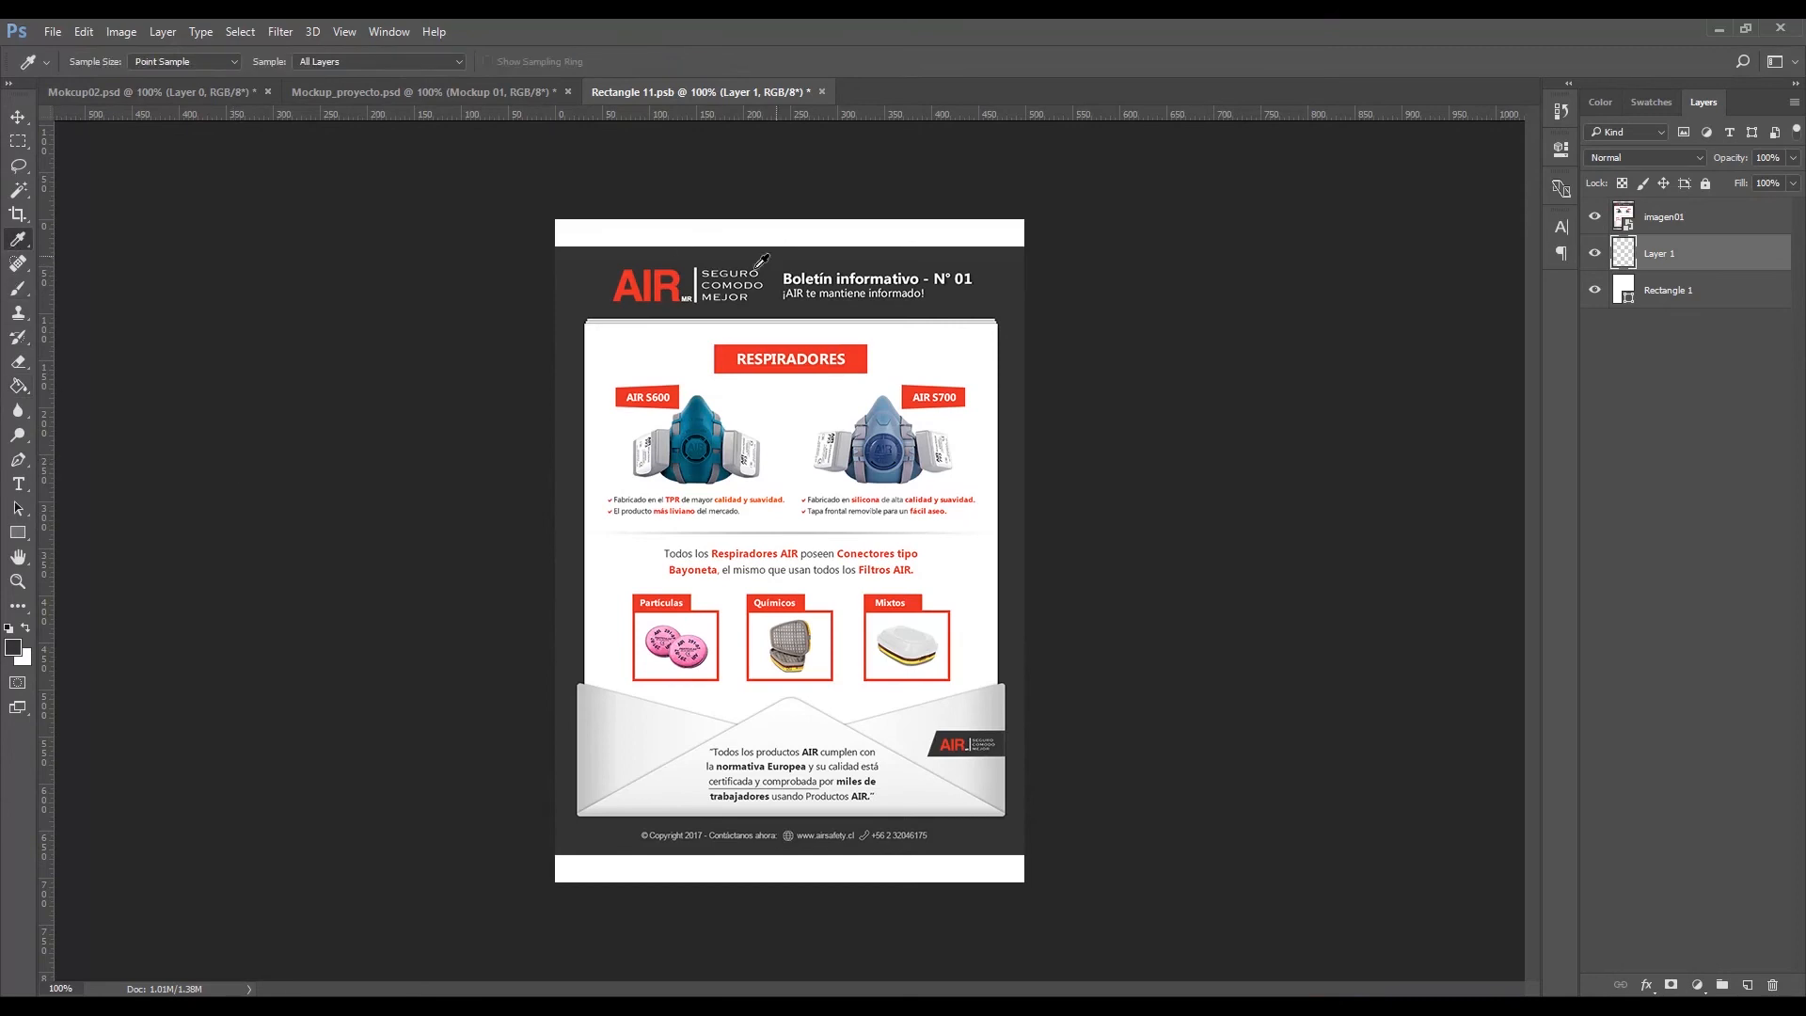
key("g")
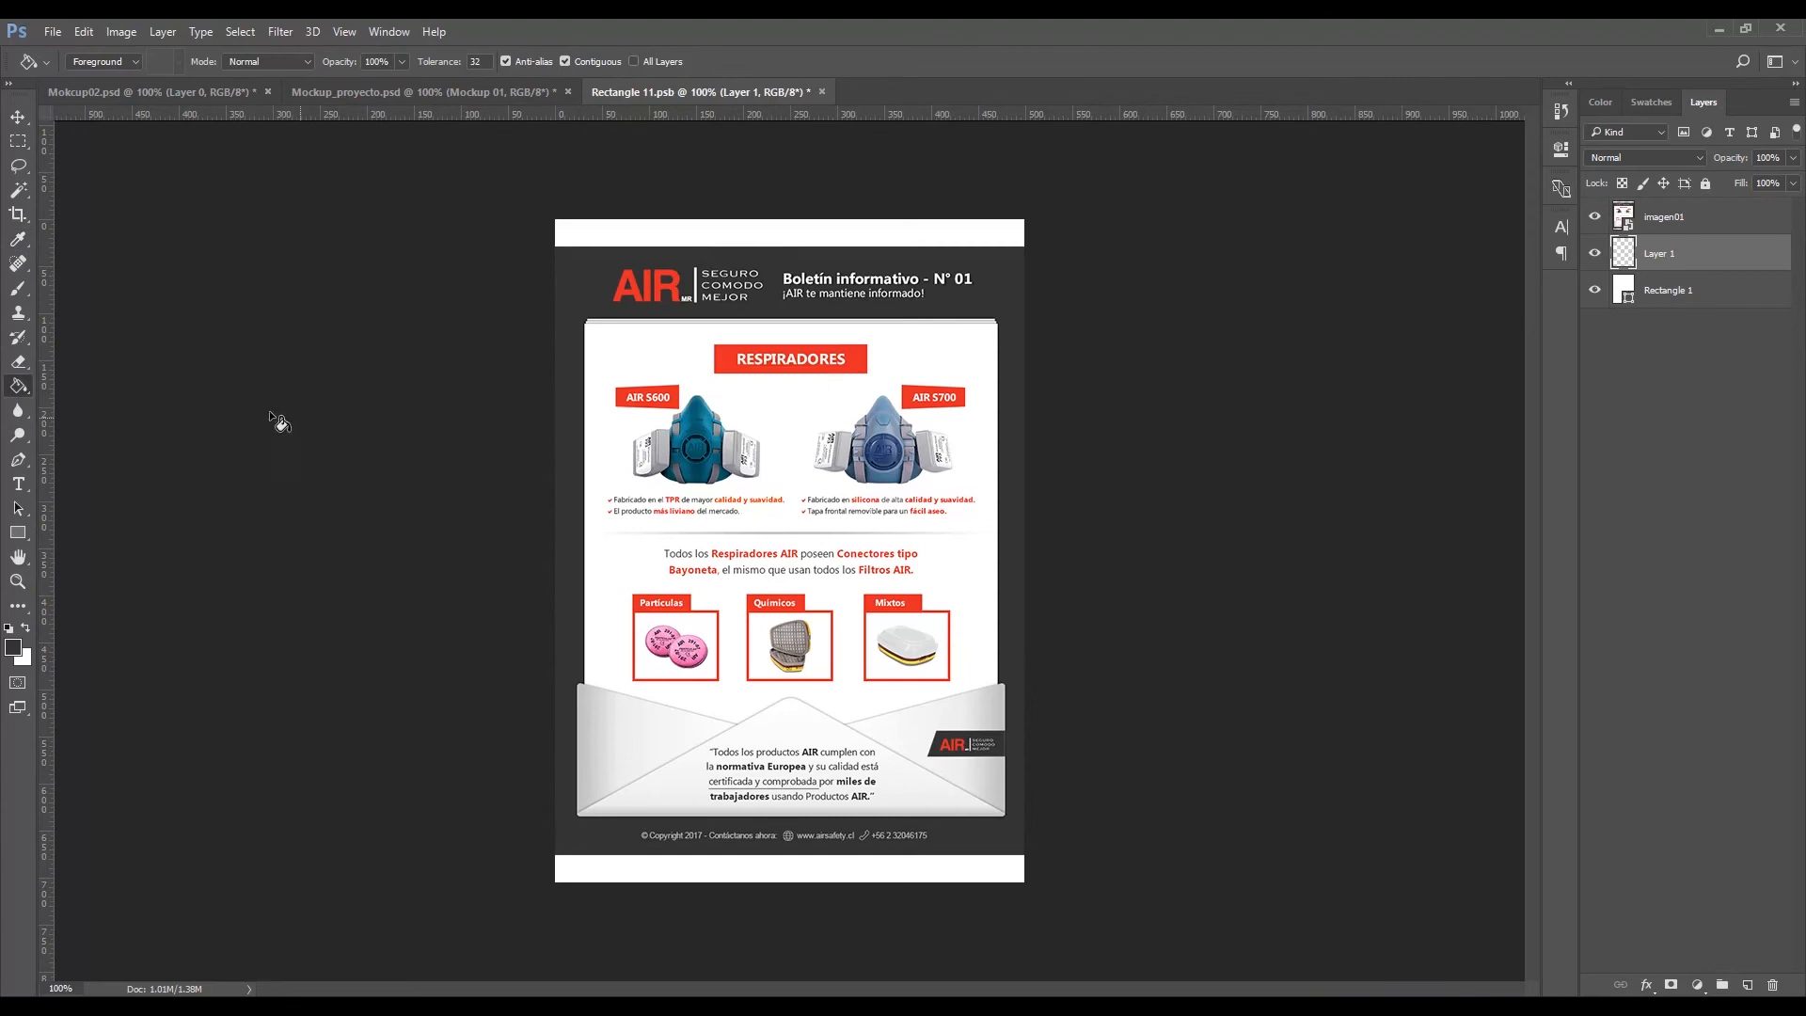
right_click(17, 386)
left_click(136, 407)
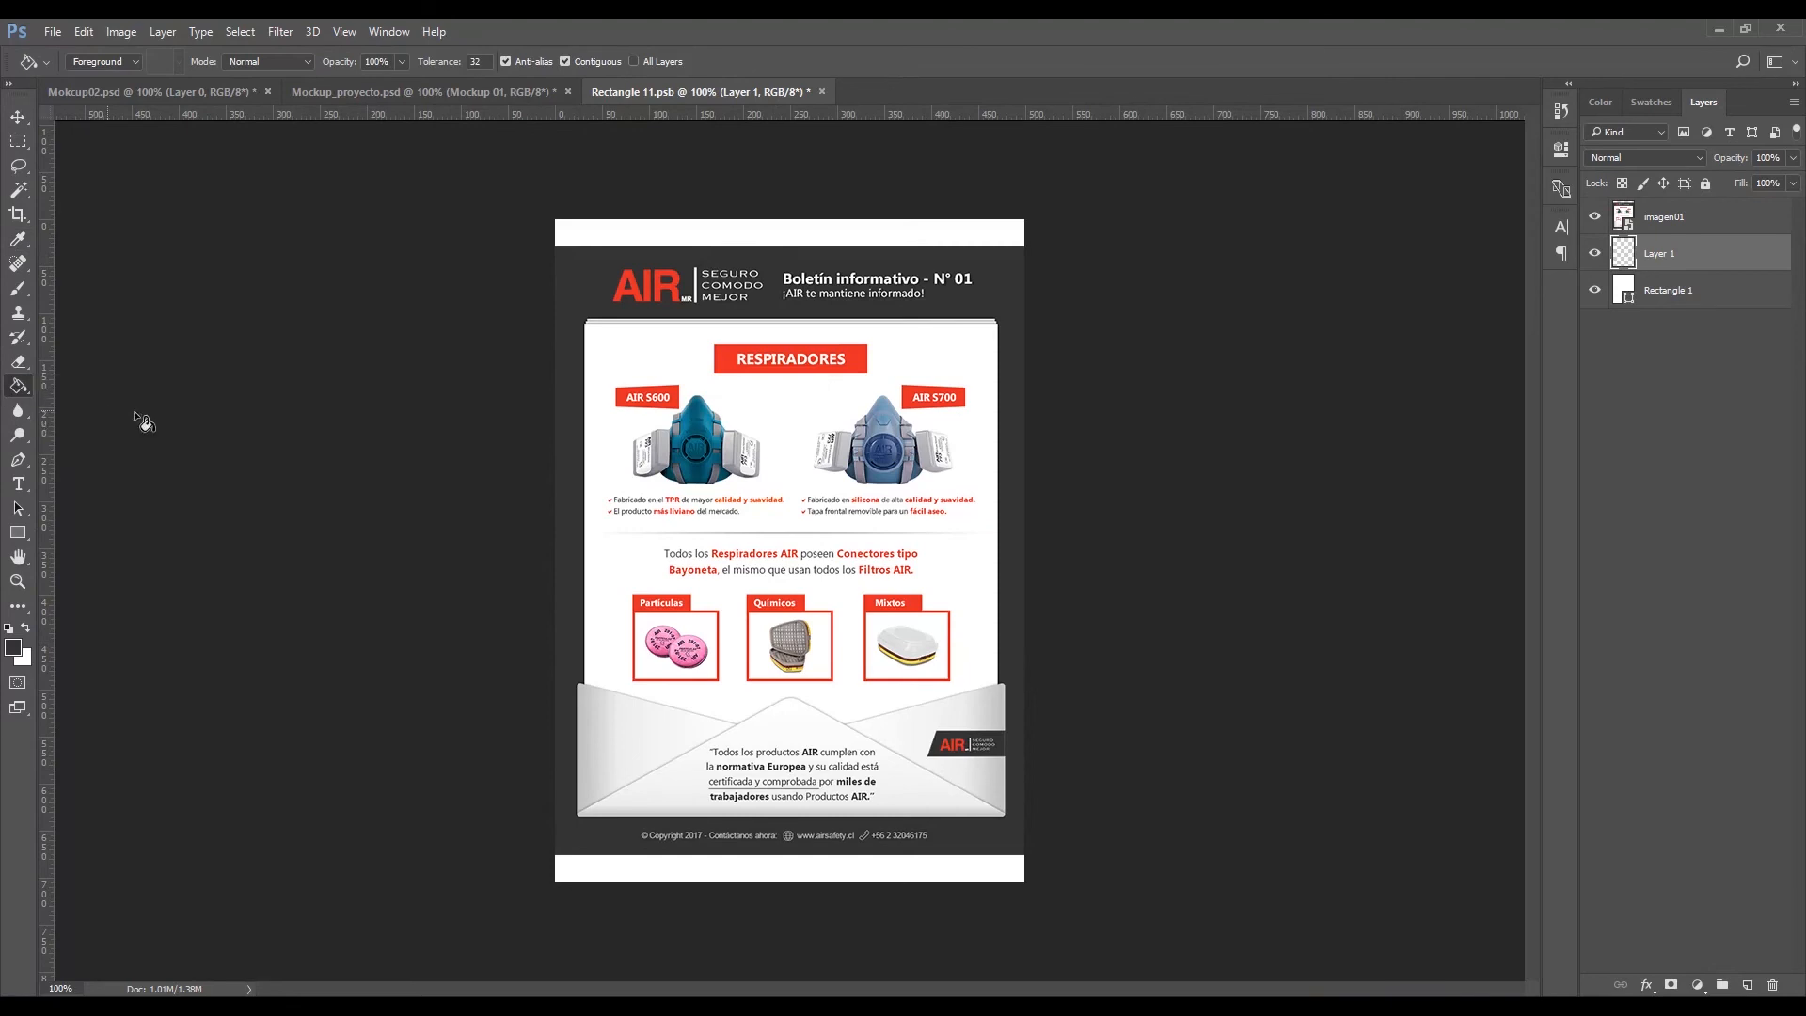
left_click(754, 241)
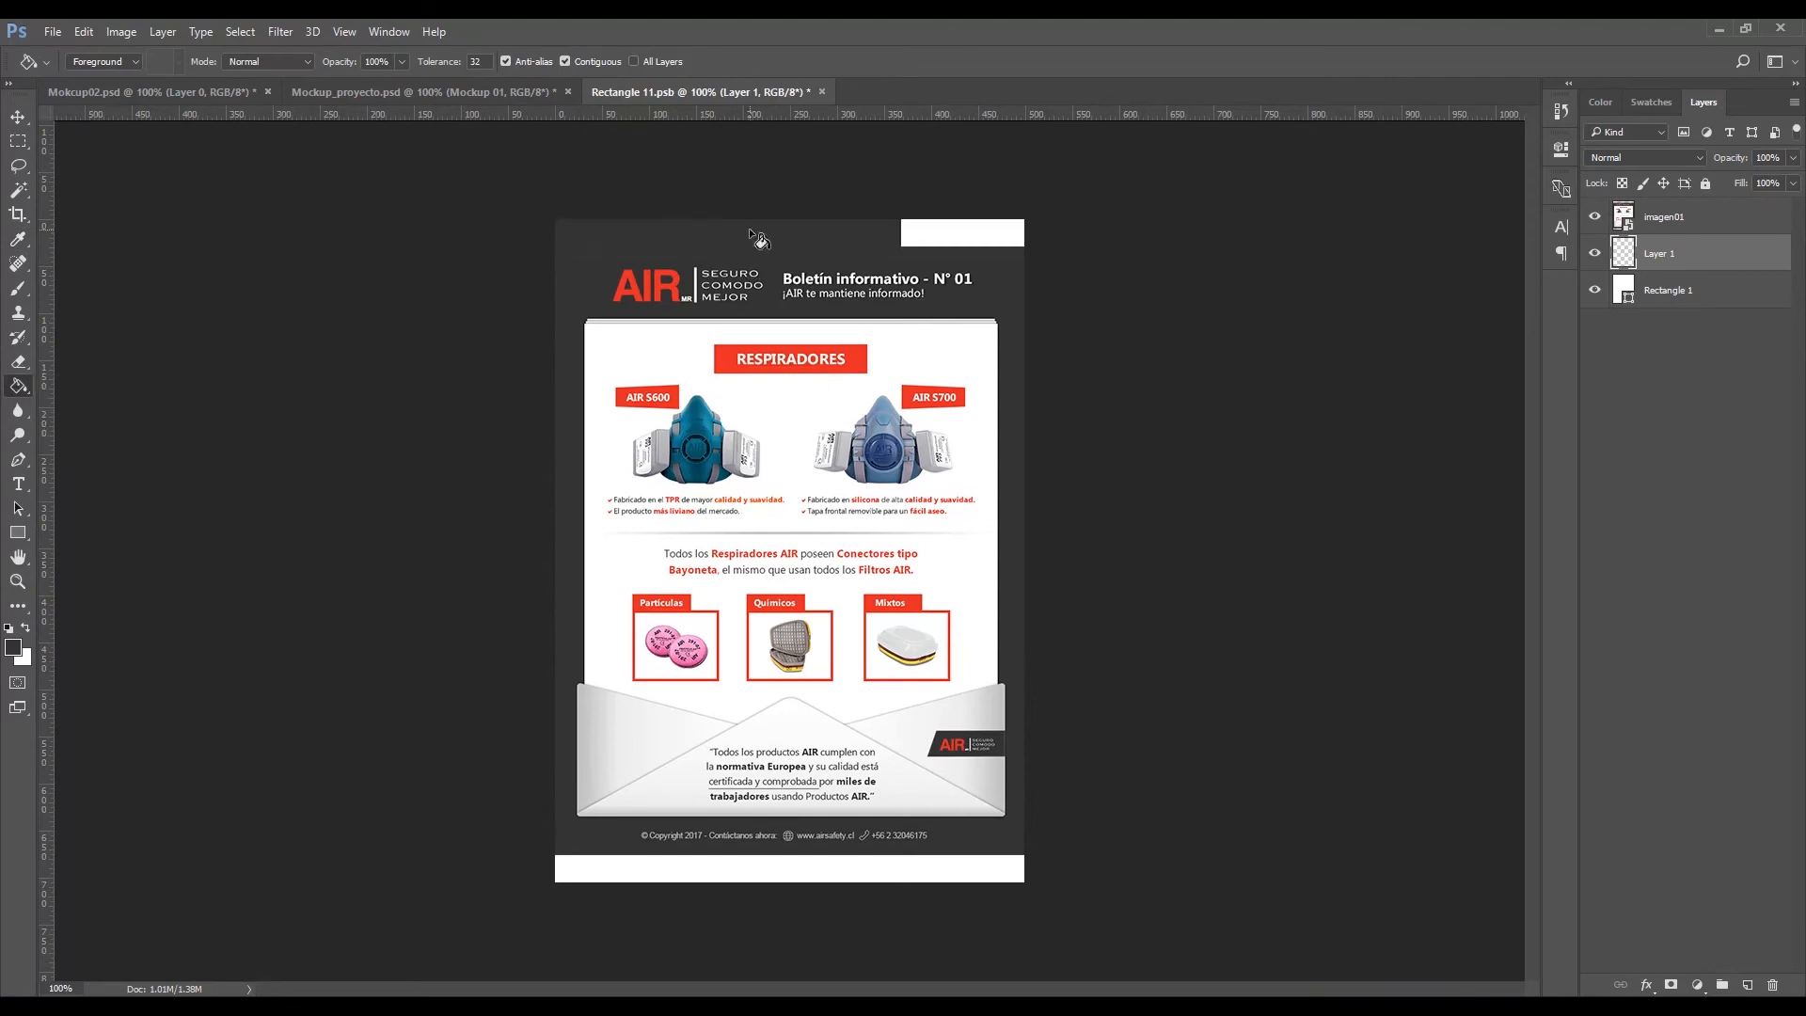
Step: Save the smart object's contents and return to the Mockup_proyecto.psd document
left_click(17, 116)
left_click(53, 31)
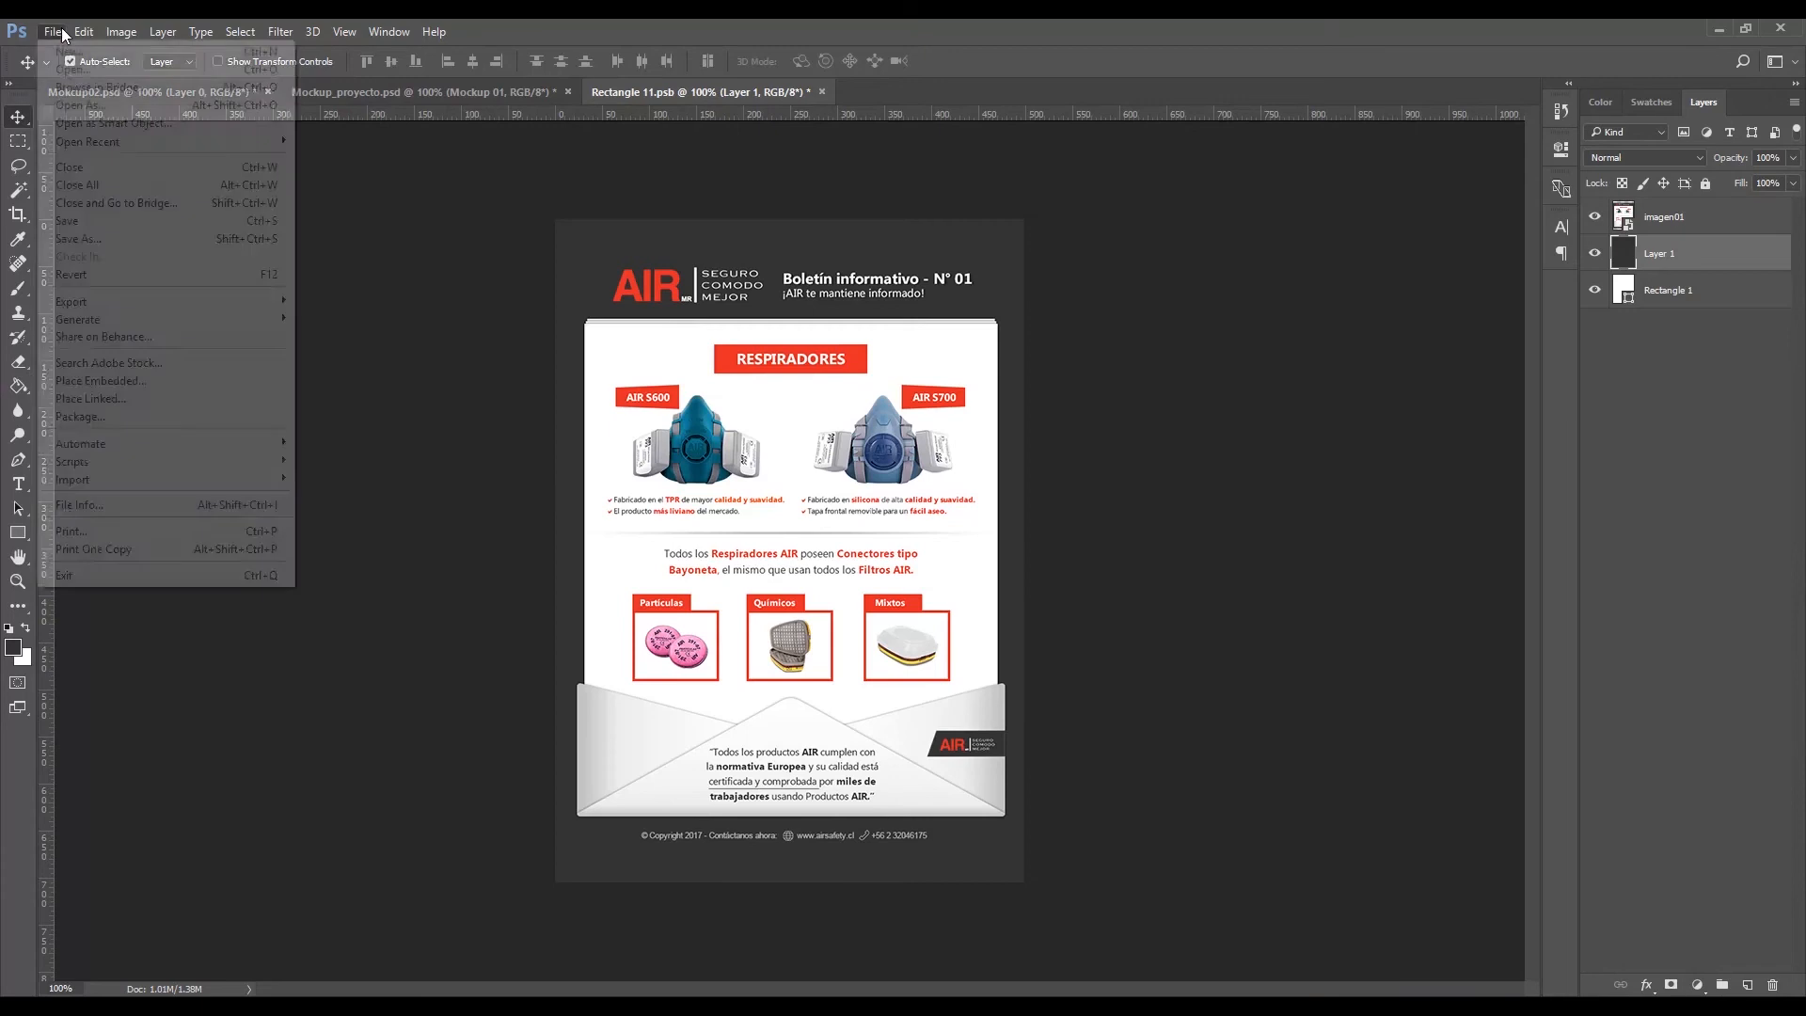
left_click(137, 217)
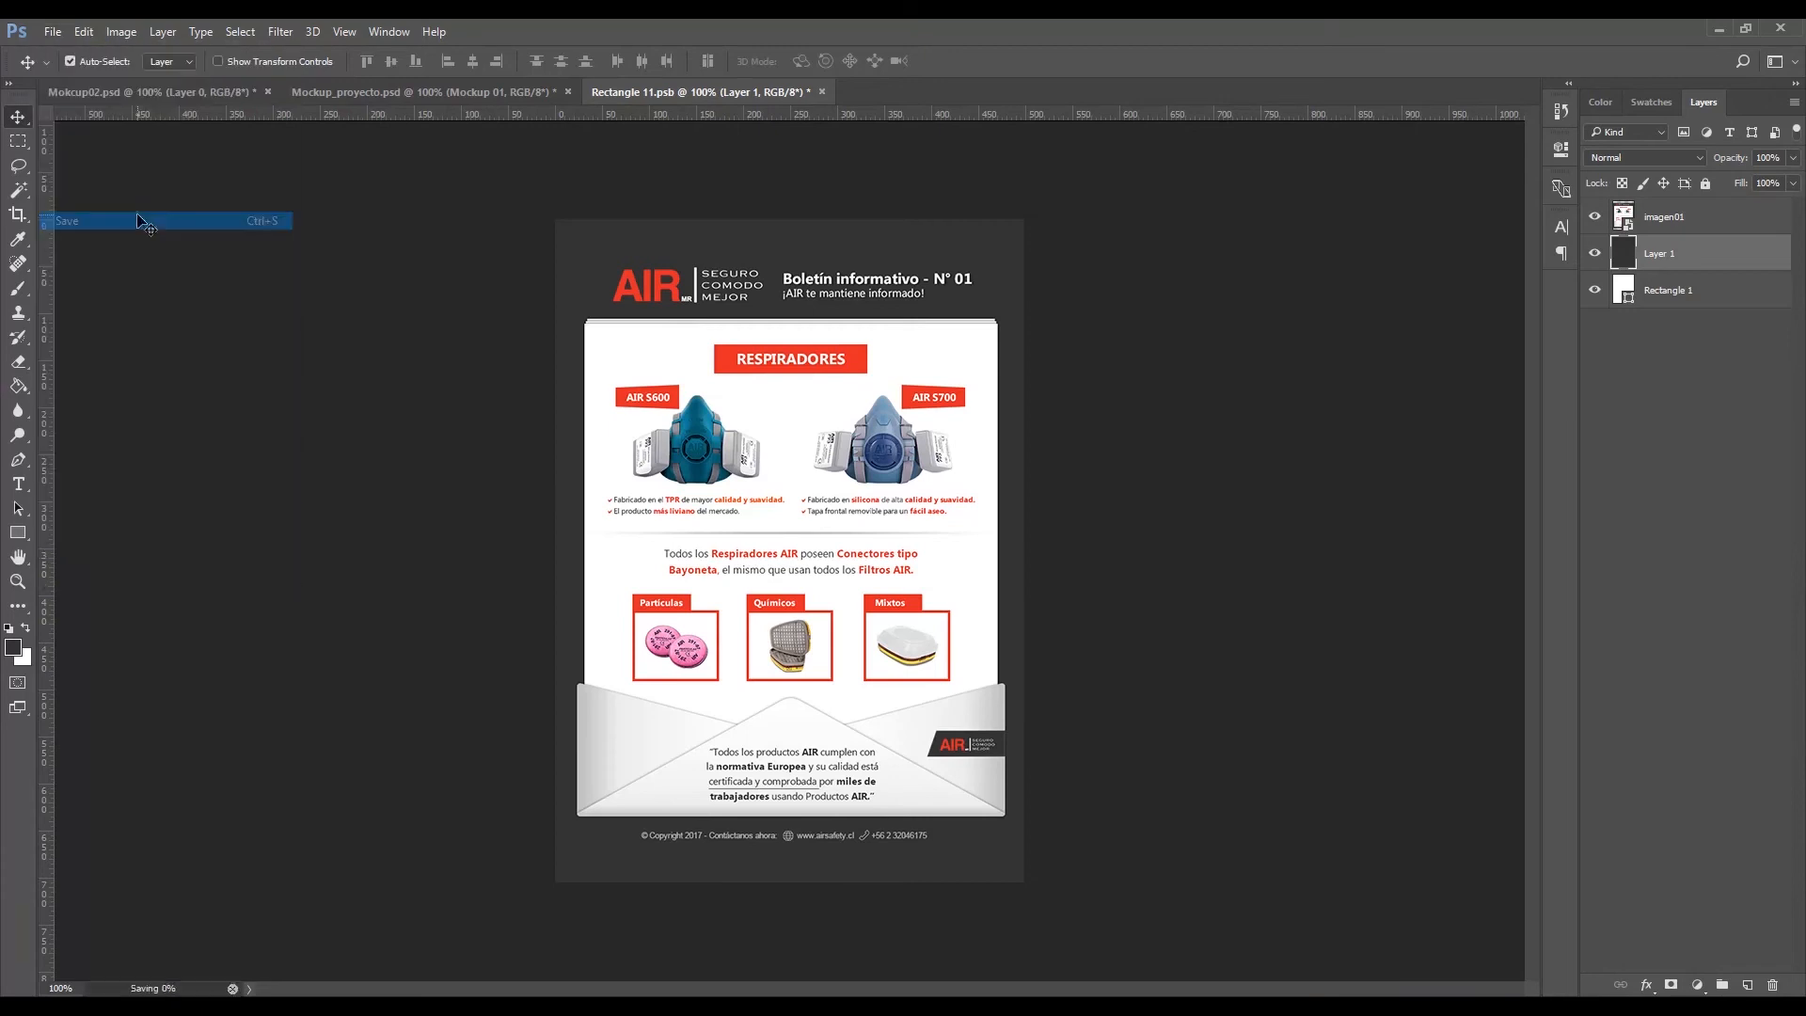
left_click(431, 100)
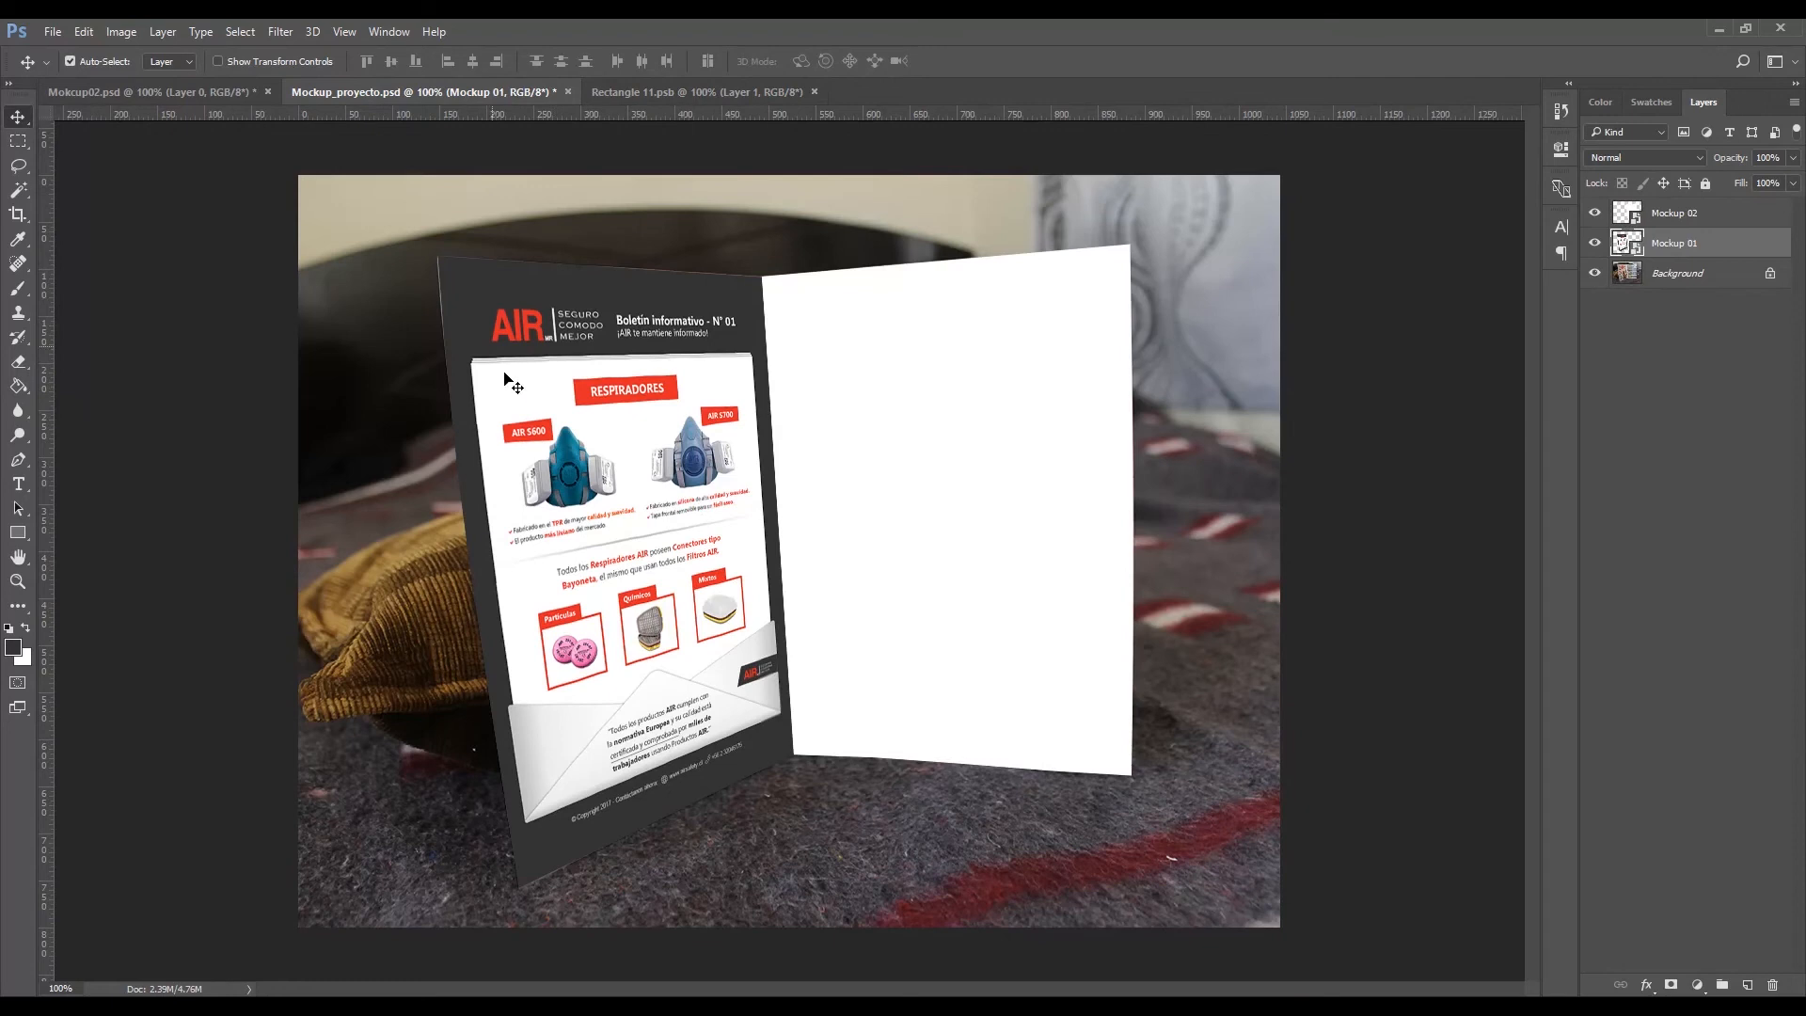
Step: Transform the Mockup 01 layer, nudging its top-left corner slightly outward to cover the photographed page's edge
key("z")
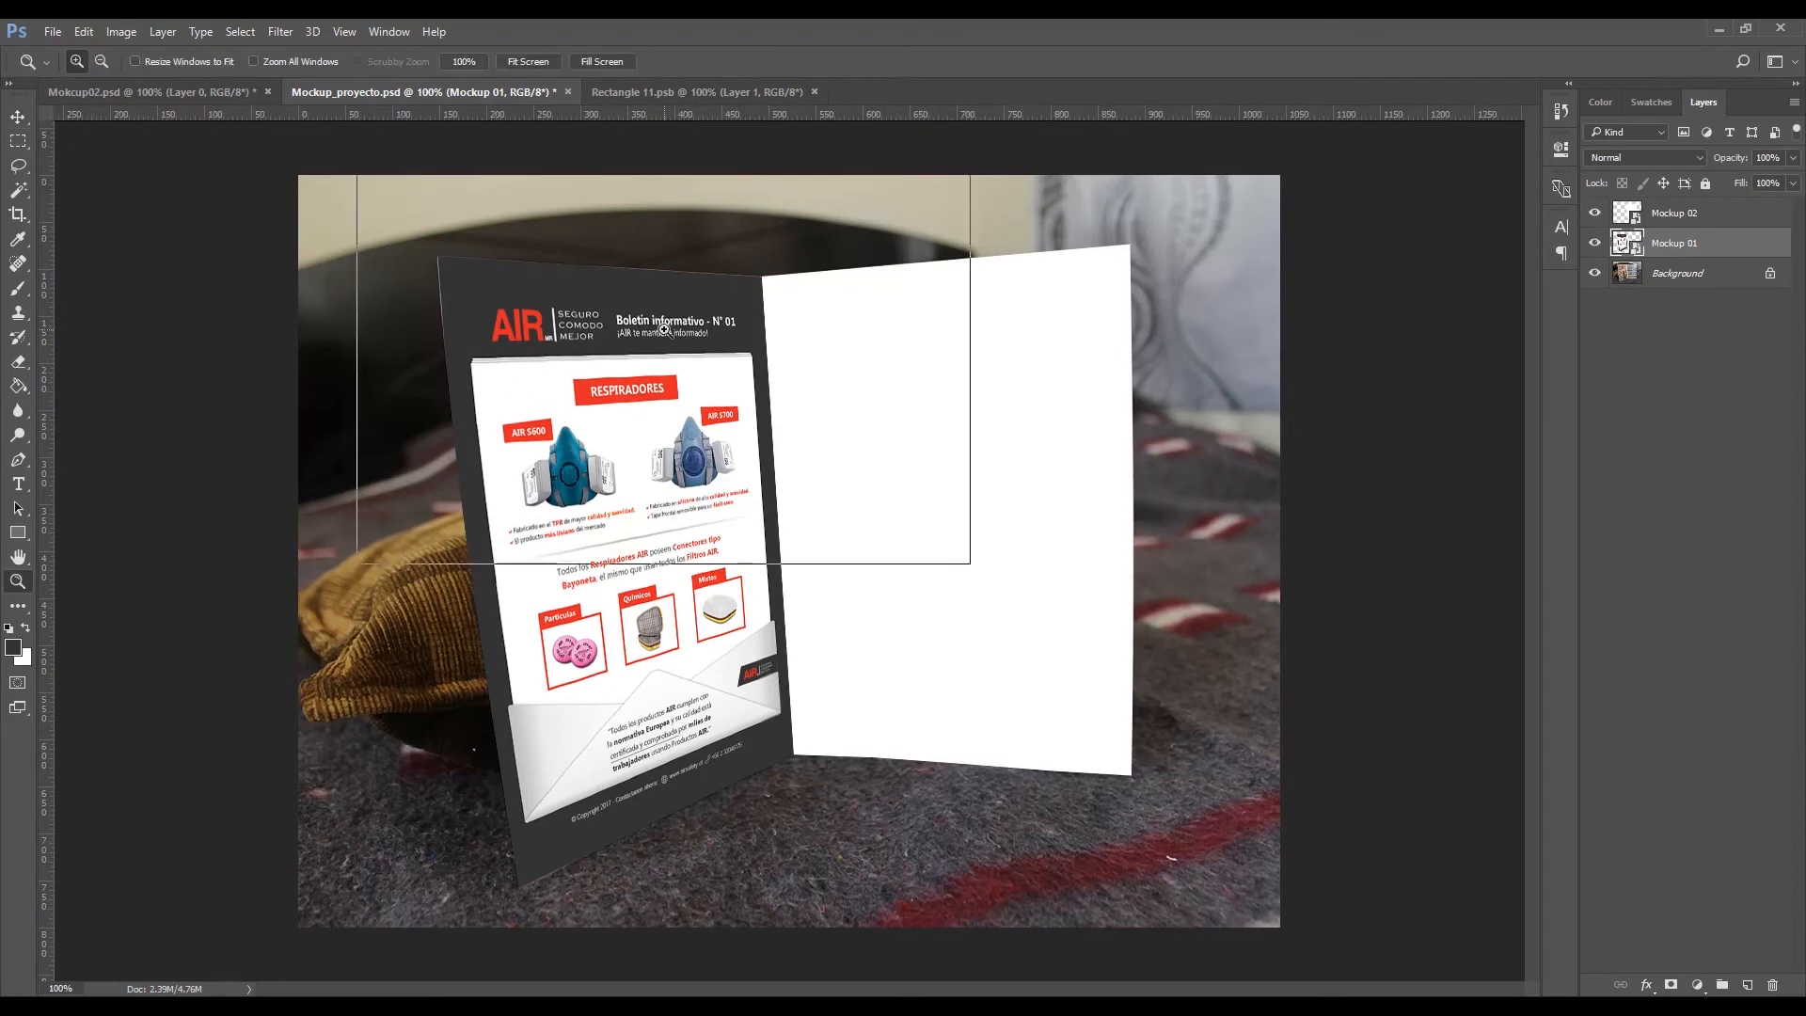
left_click(664, 330)
key("v")
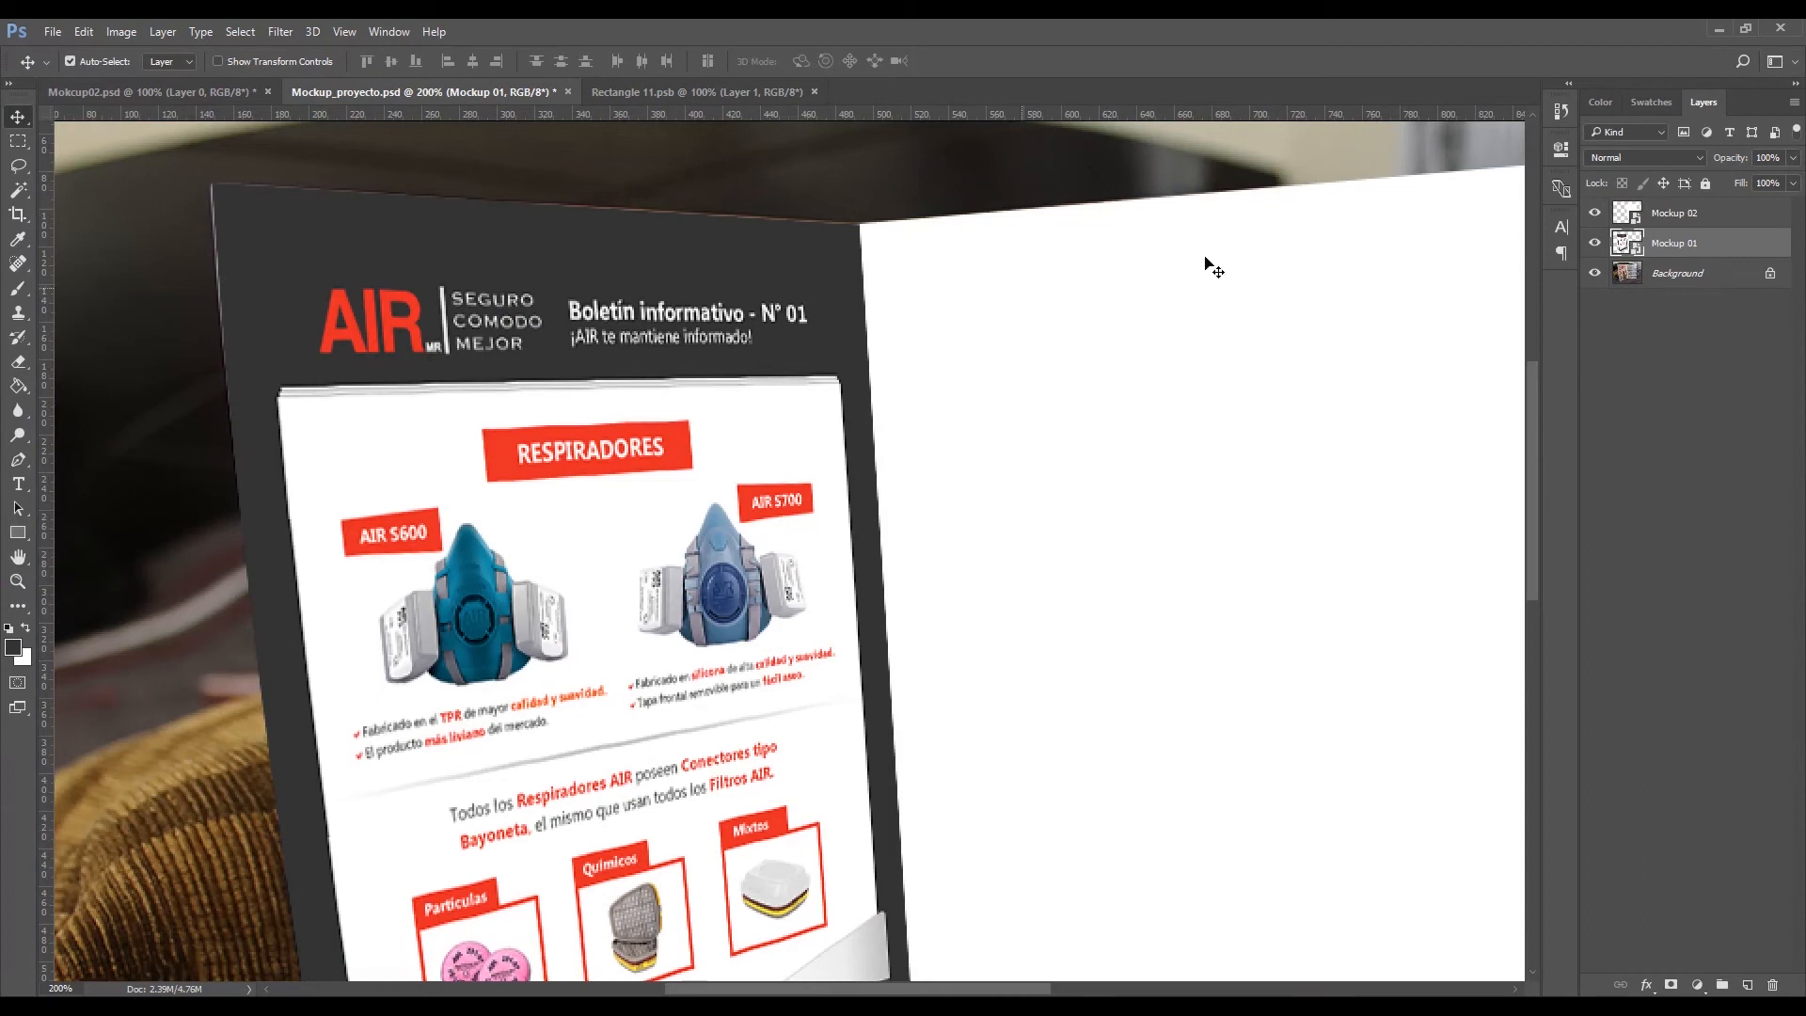
key("z")
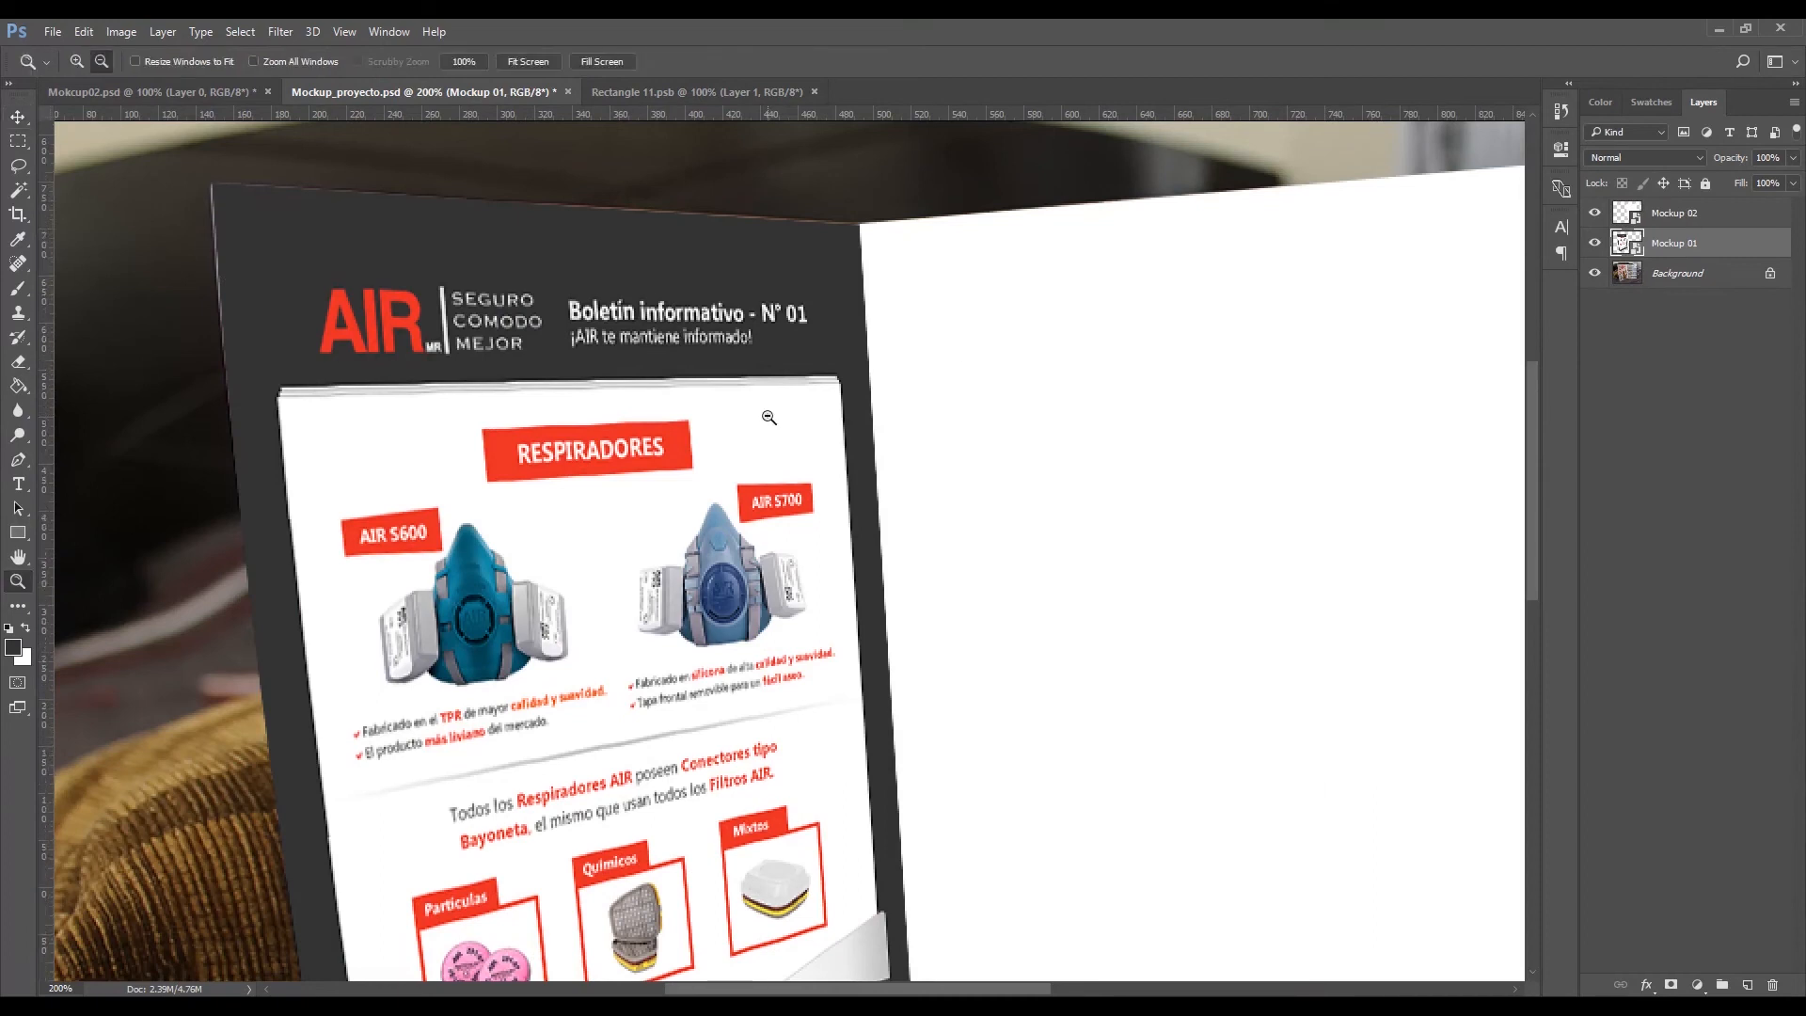
left_click(769, 417, "alt")
key("v")
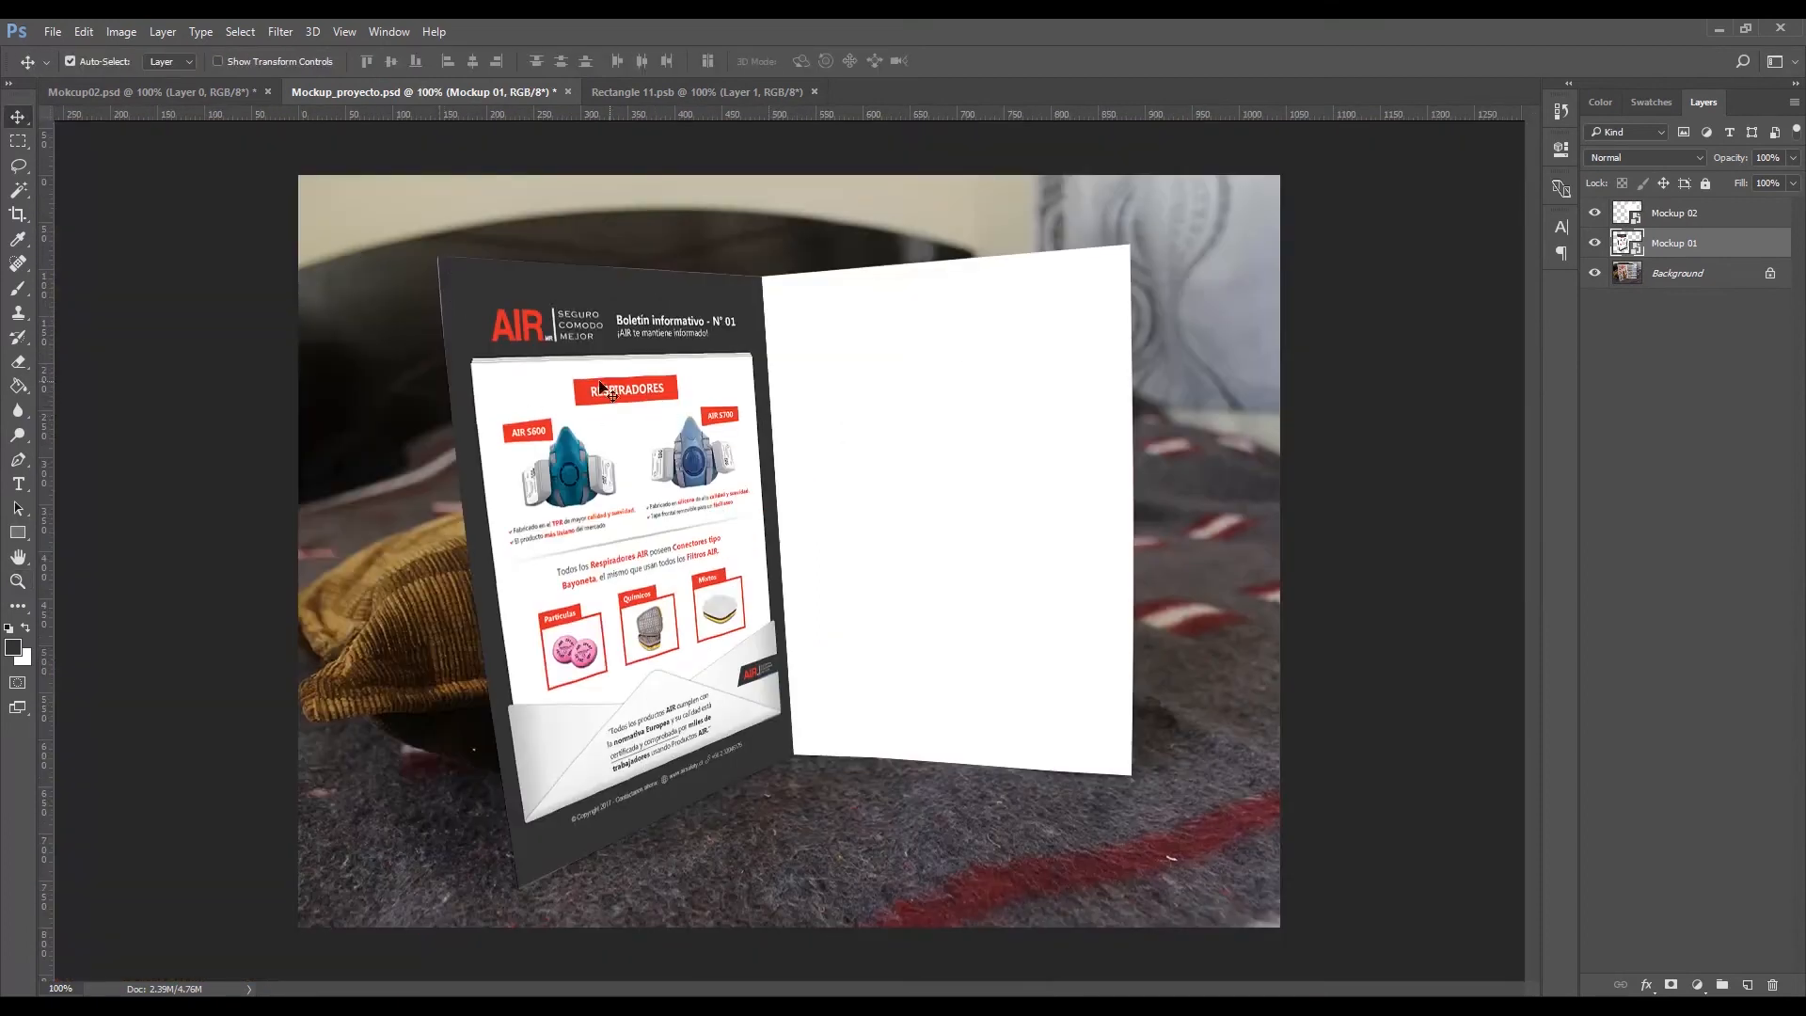
key("z")
left_click(468, 319)
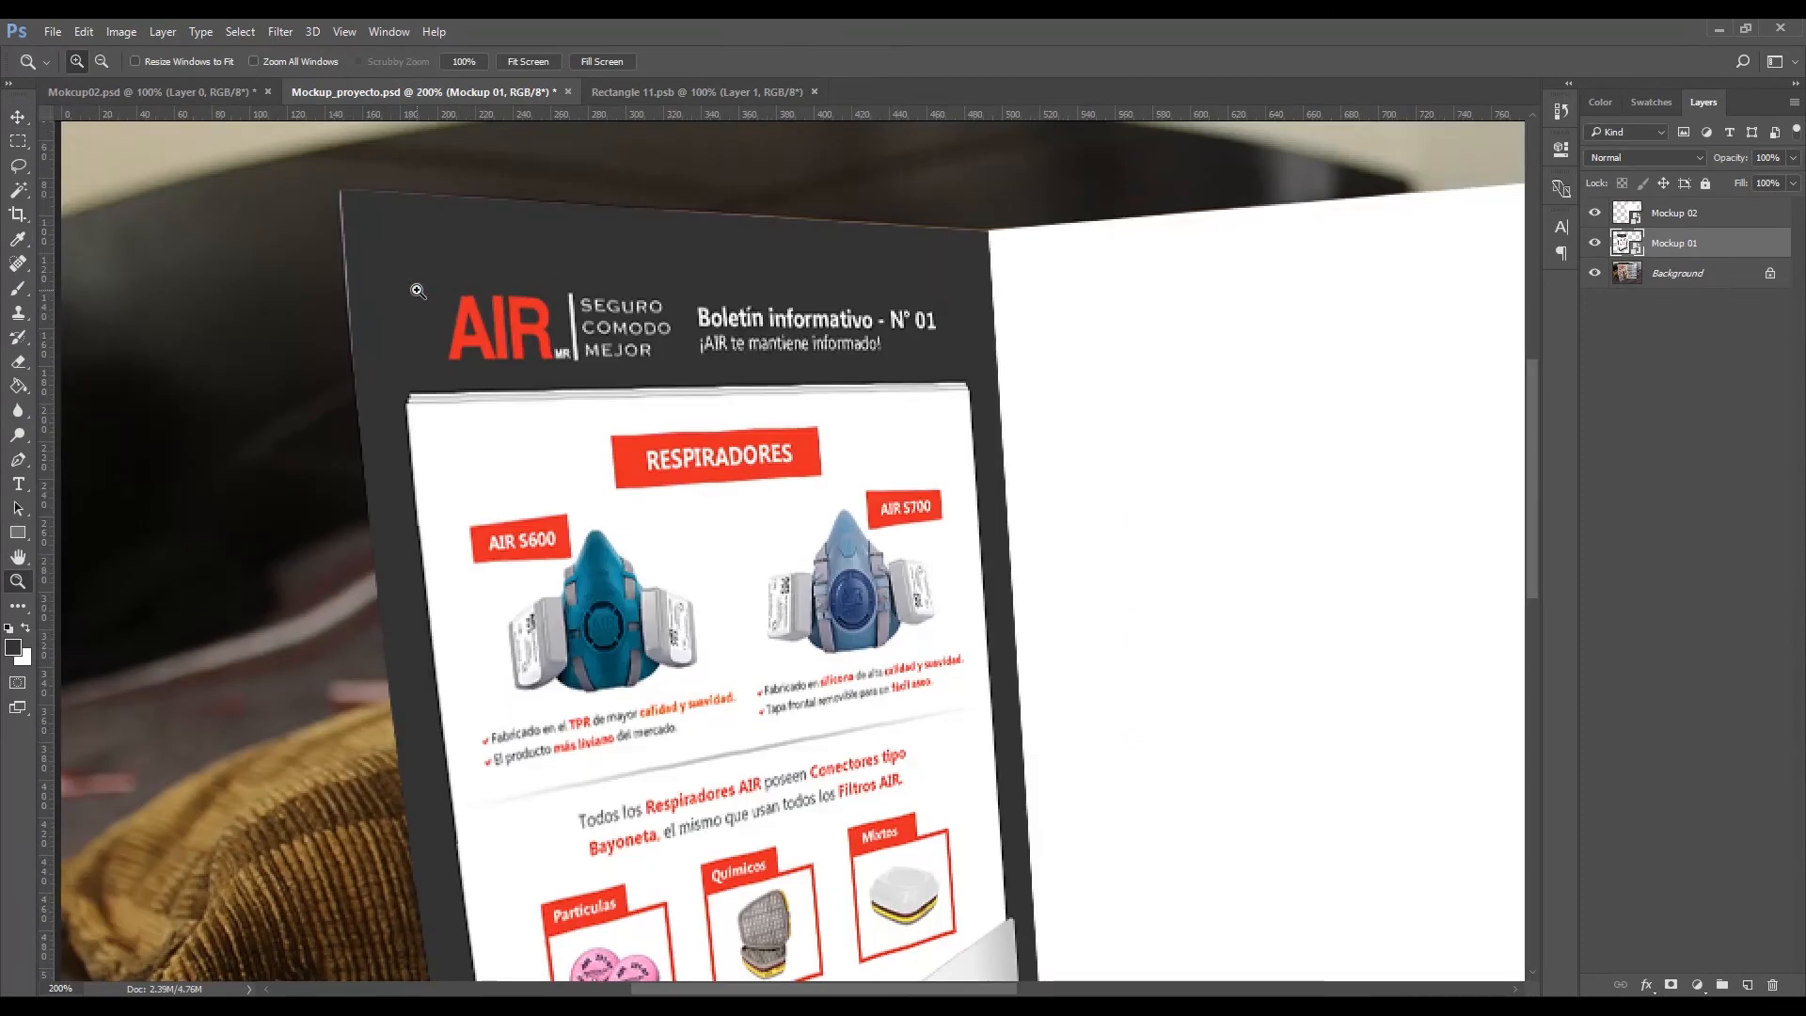
key("v")
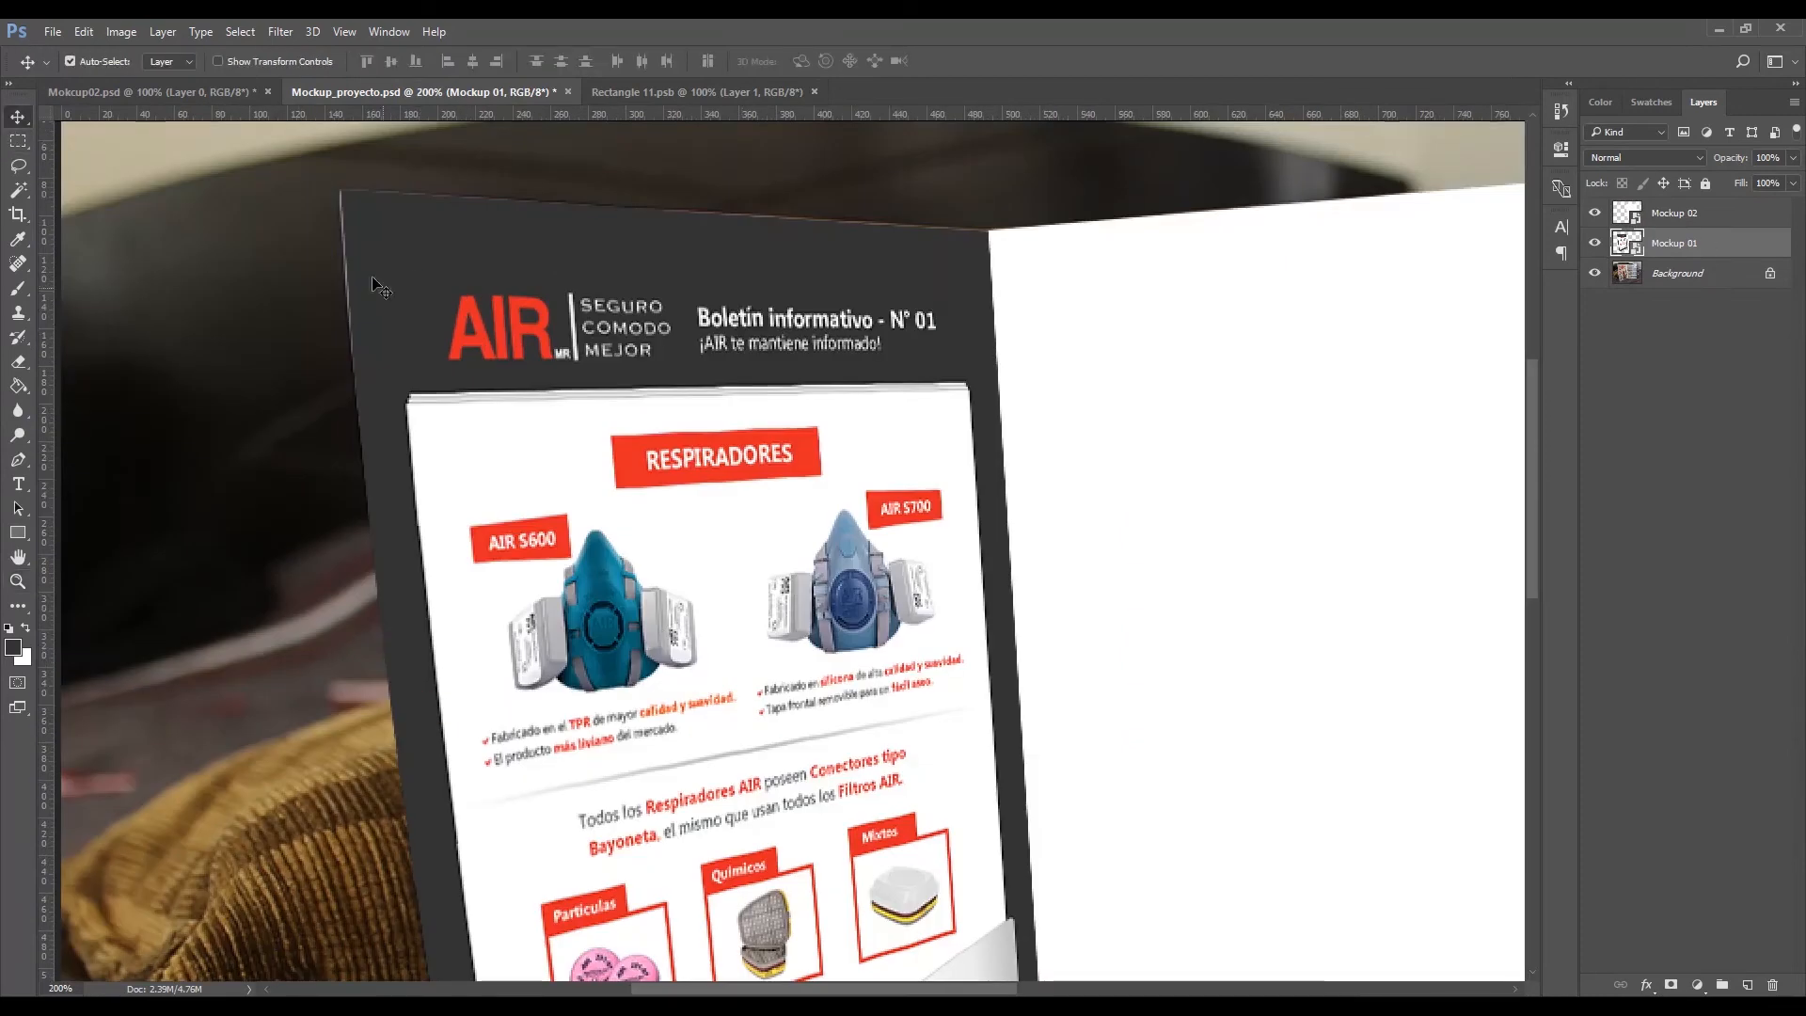
key("ctrl+t")
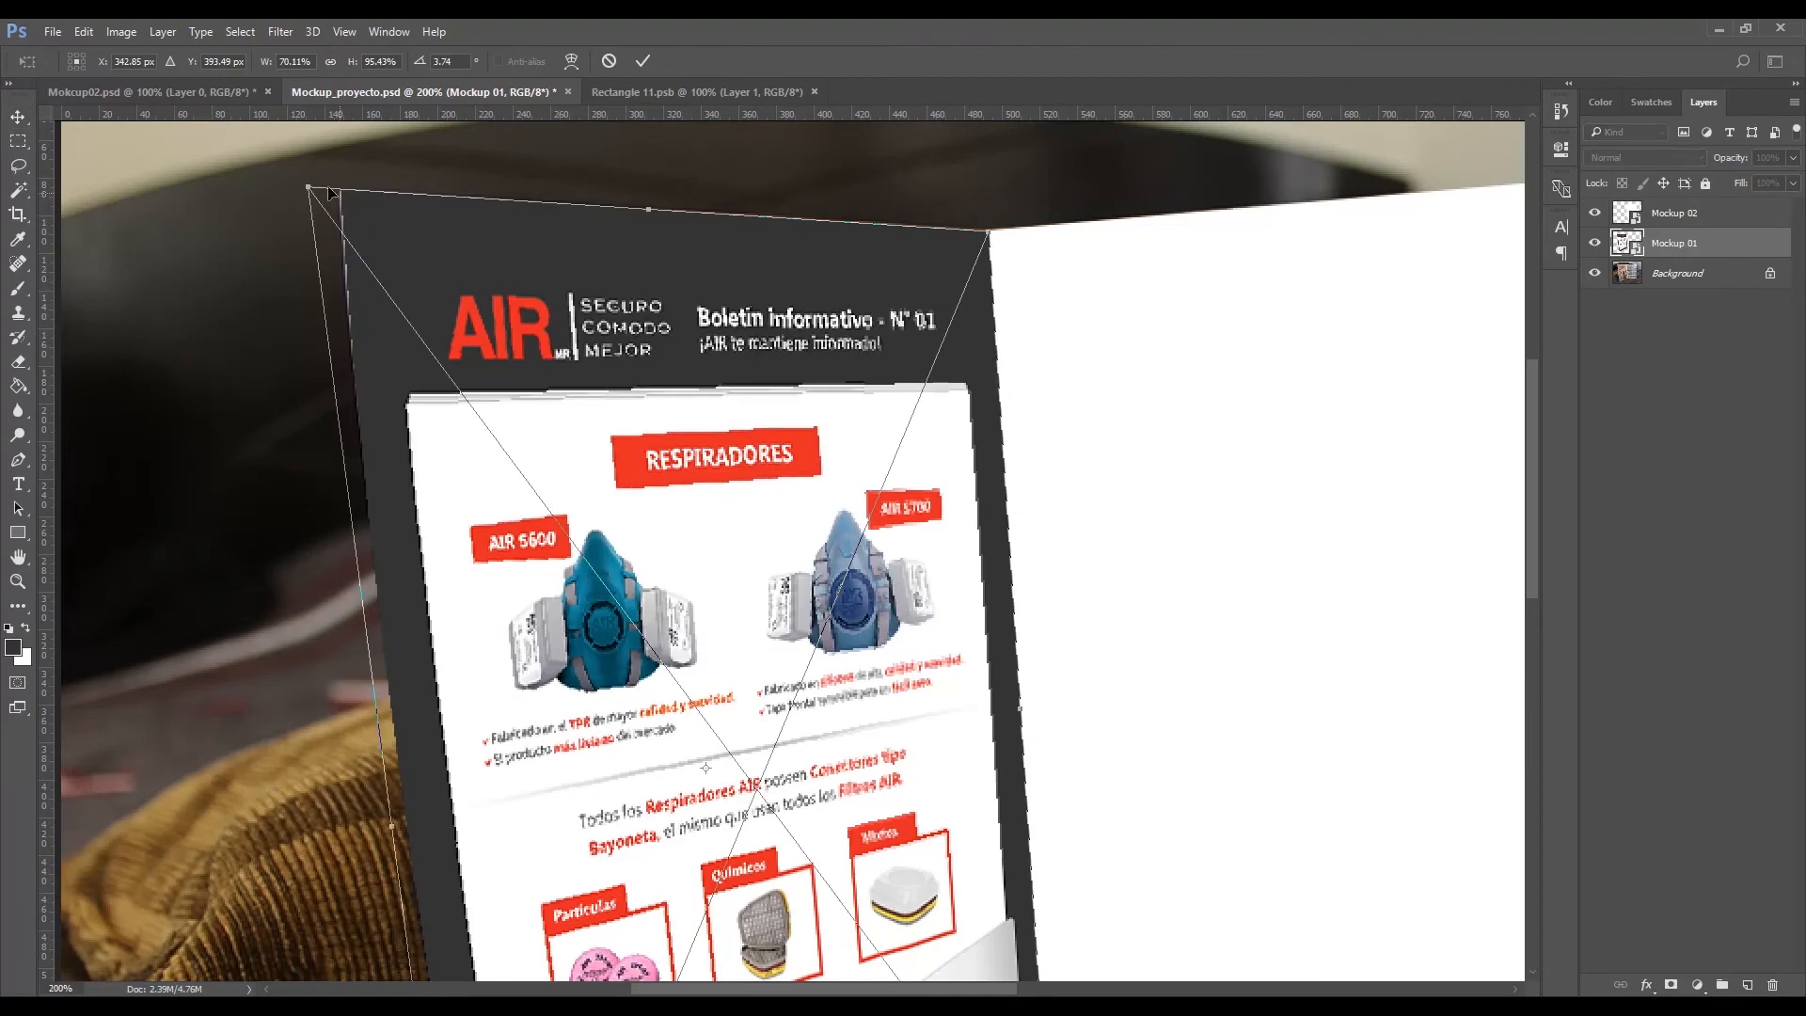
left_click_drag(307, 192, 308, 192)
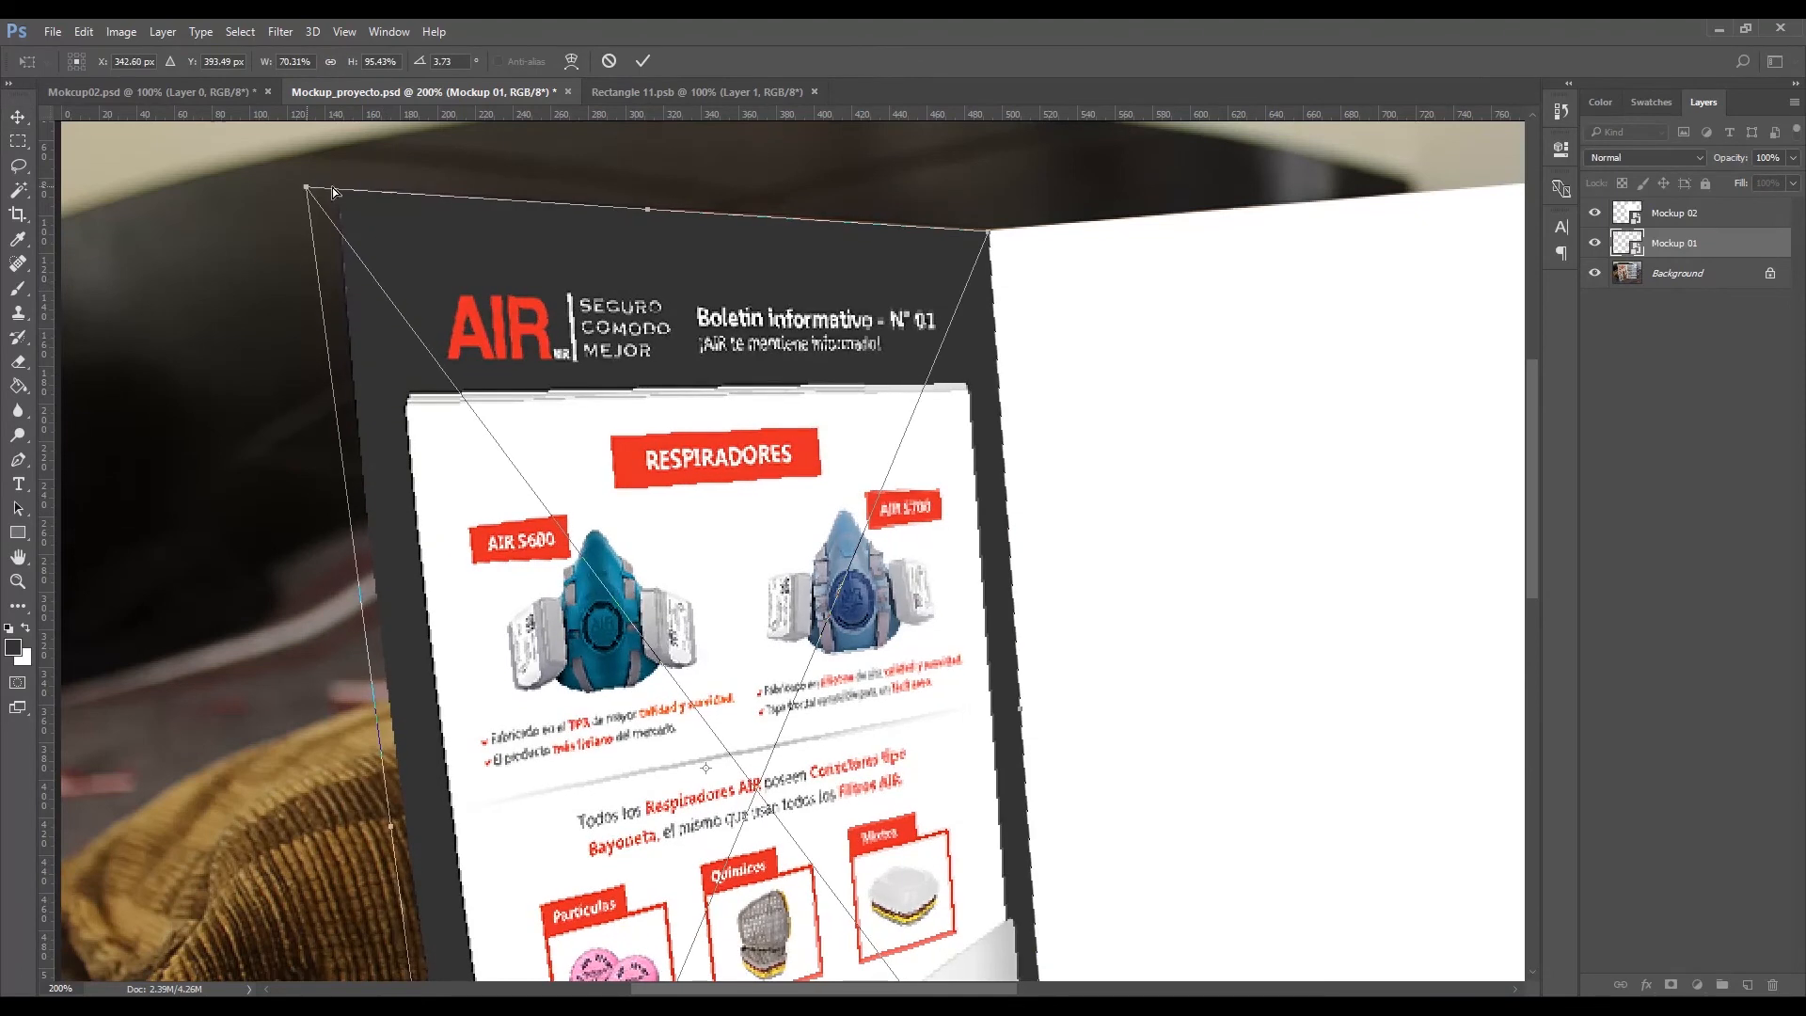
left_click(643, 60)
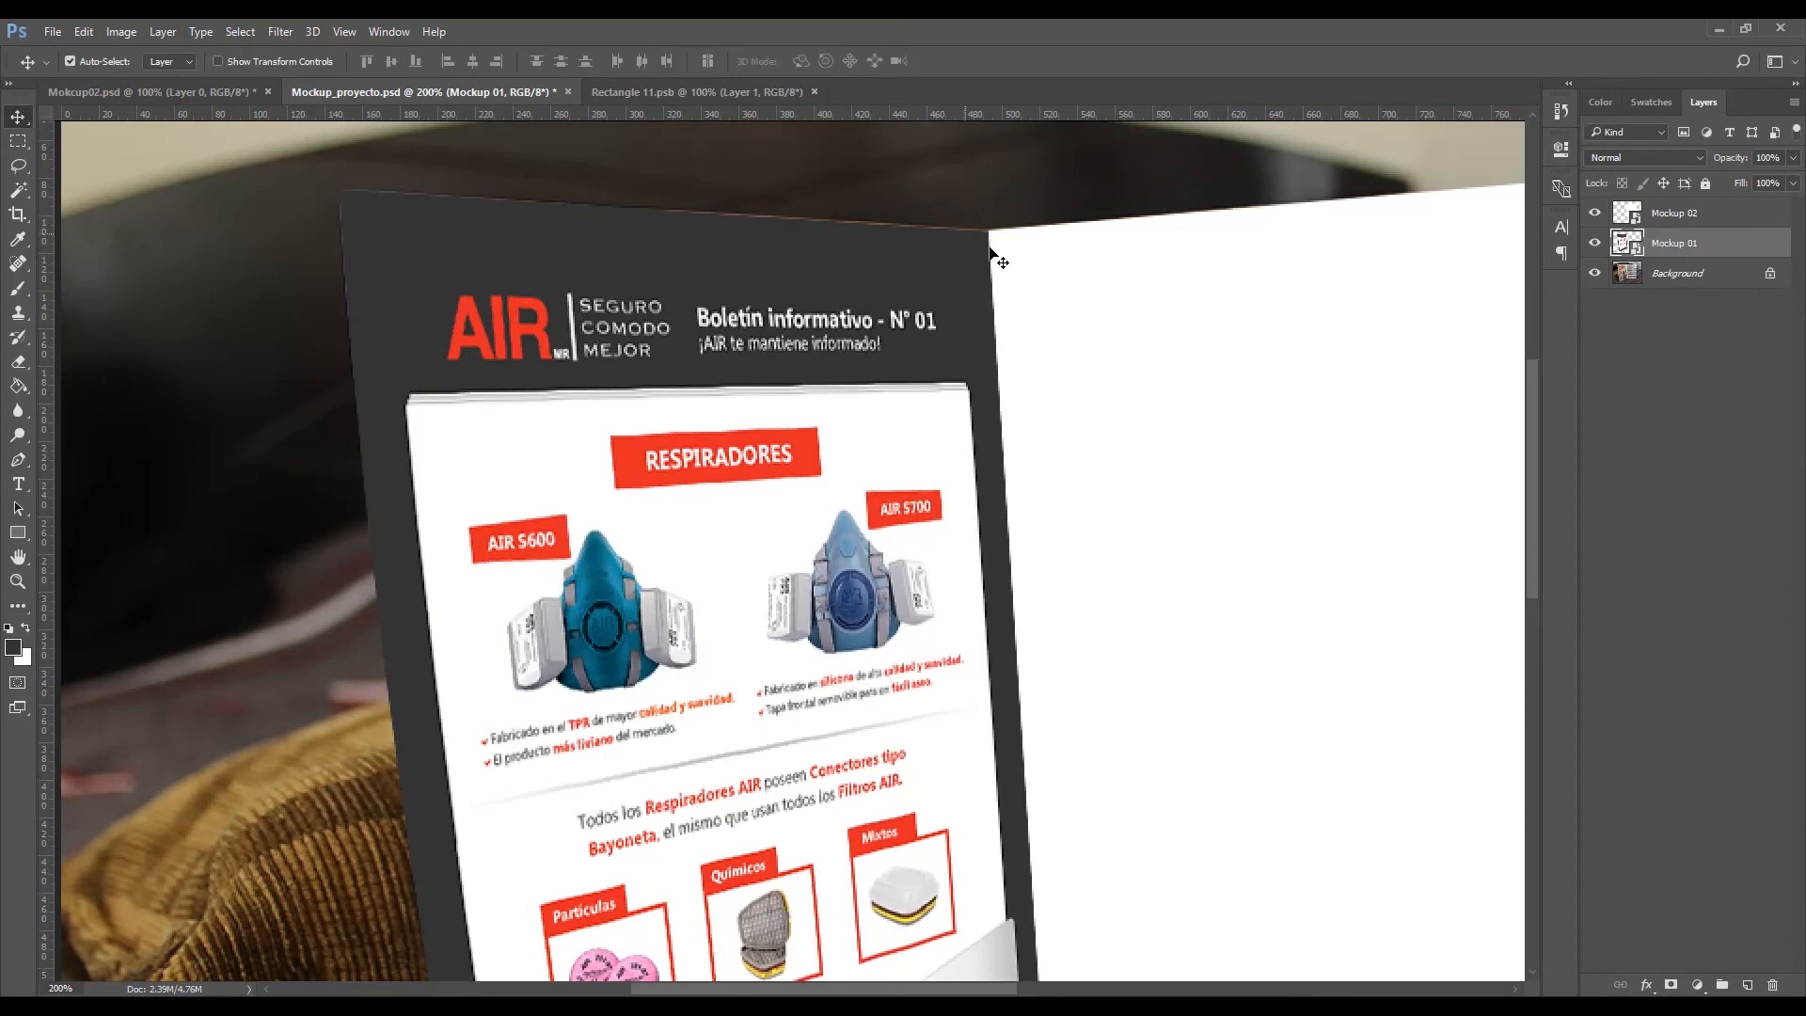
Step: Transform the Mockup 01 layer, nudging its top-right corner slightly upward at the fold to cover the page's top edge
key("ctrl+t")
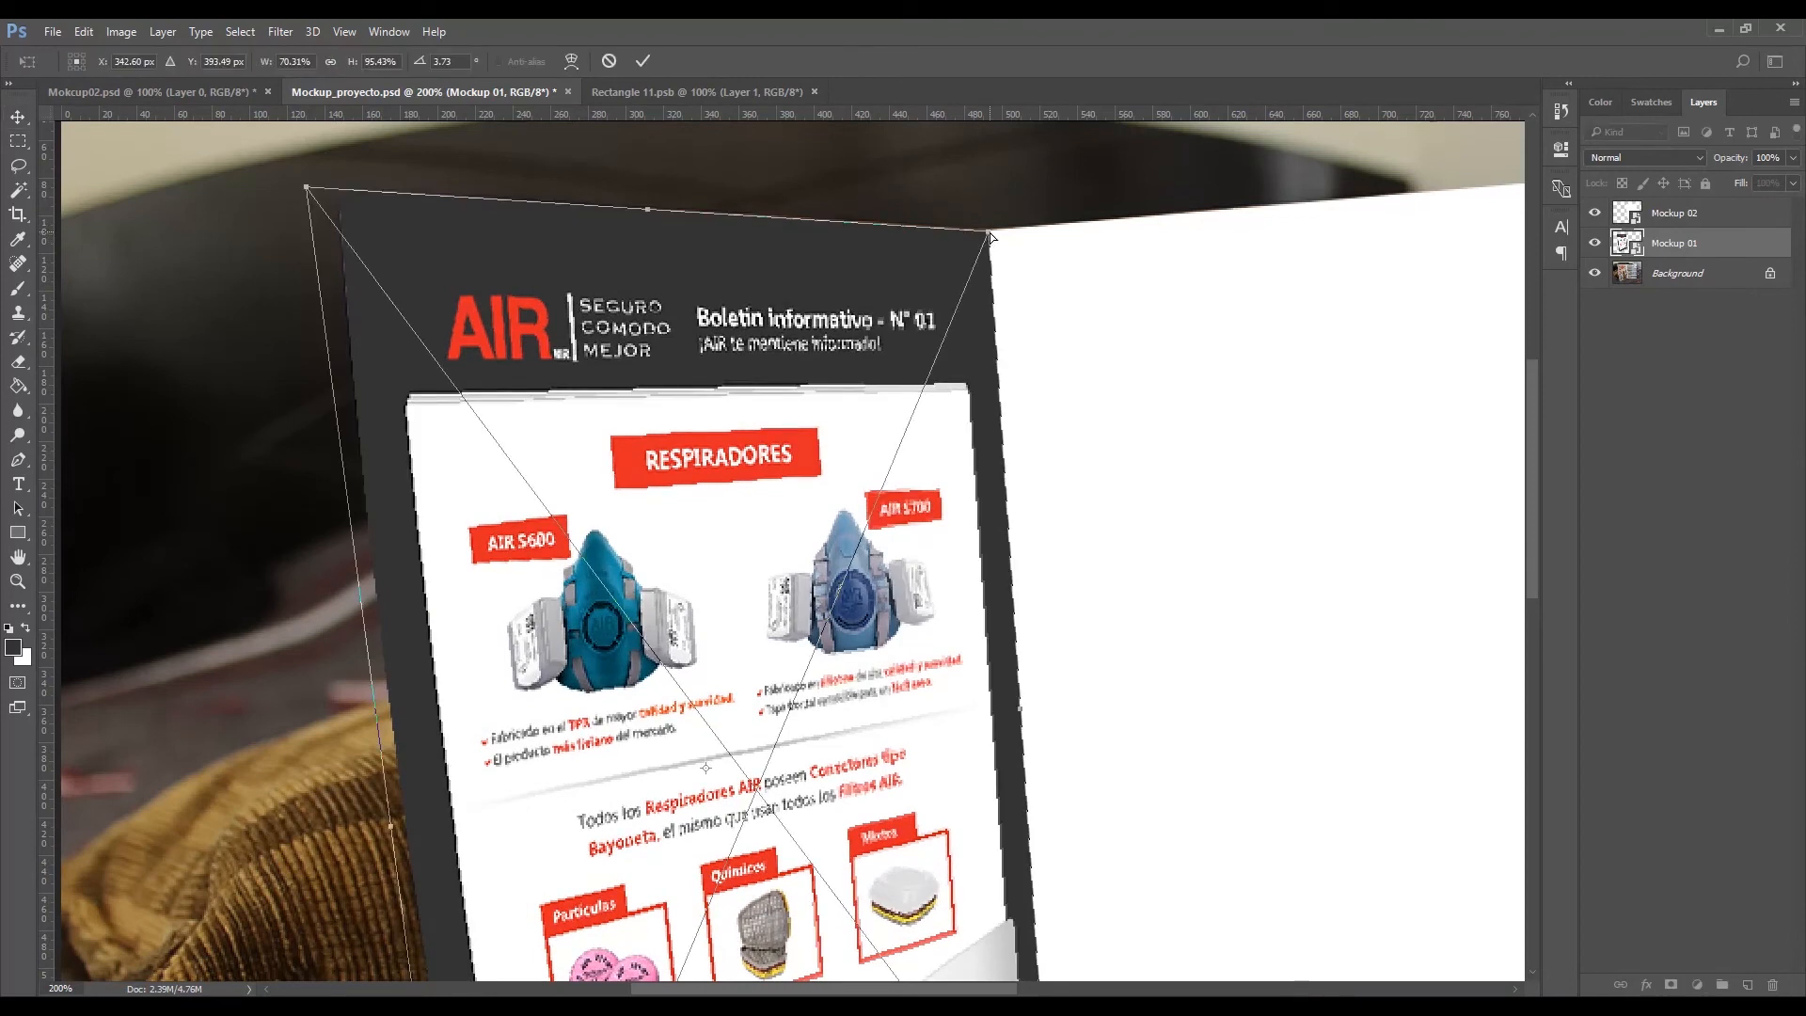
left_click_drag(988, 232, 988, 231)
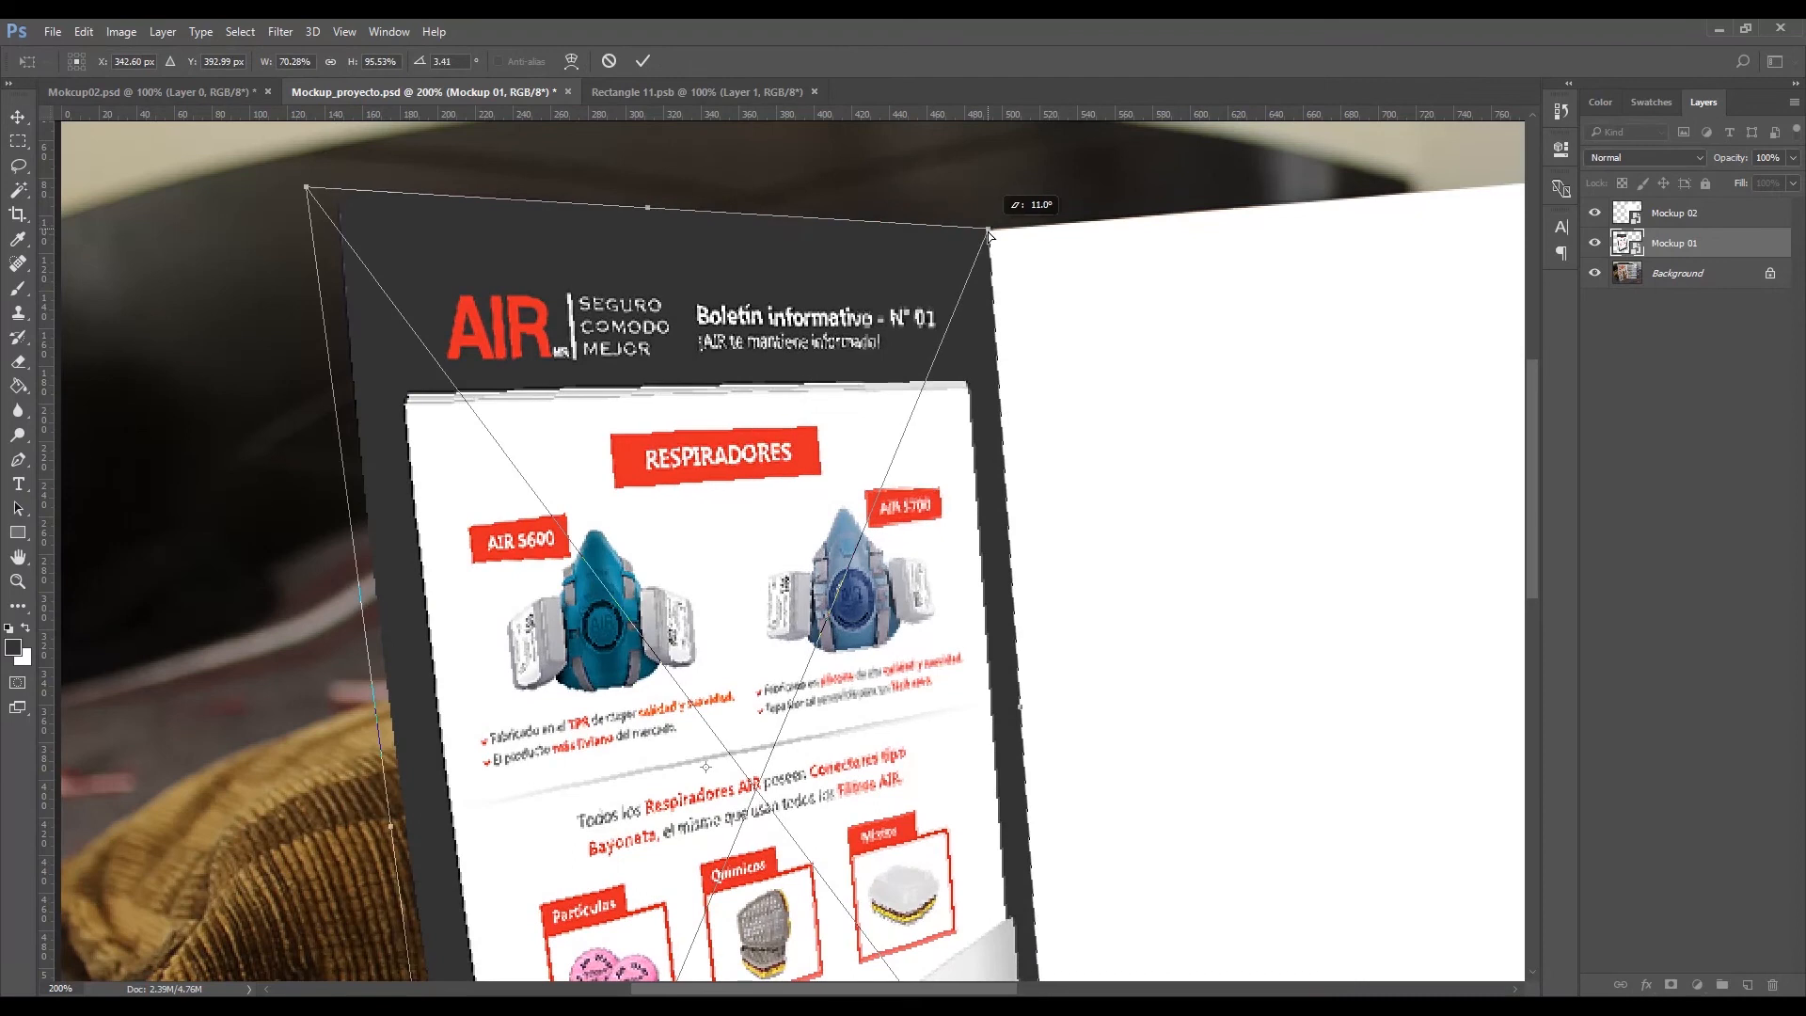
left_click(643, 61)
Step: Open the contents of the Mockup 02 smart object, using its embedded color profile
key("z")
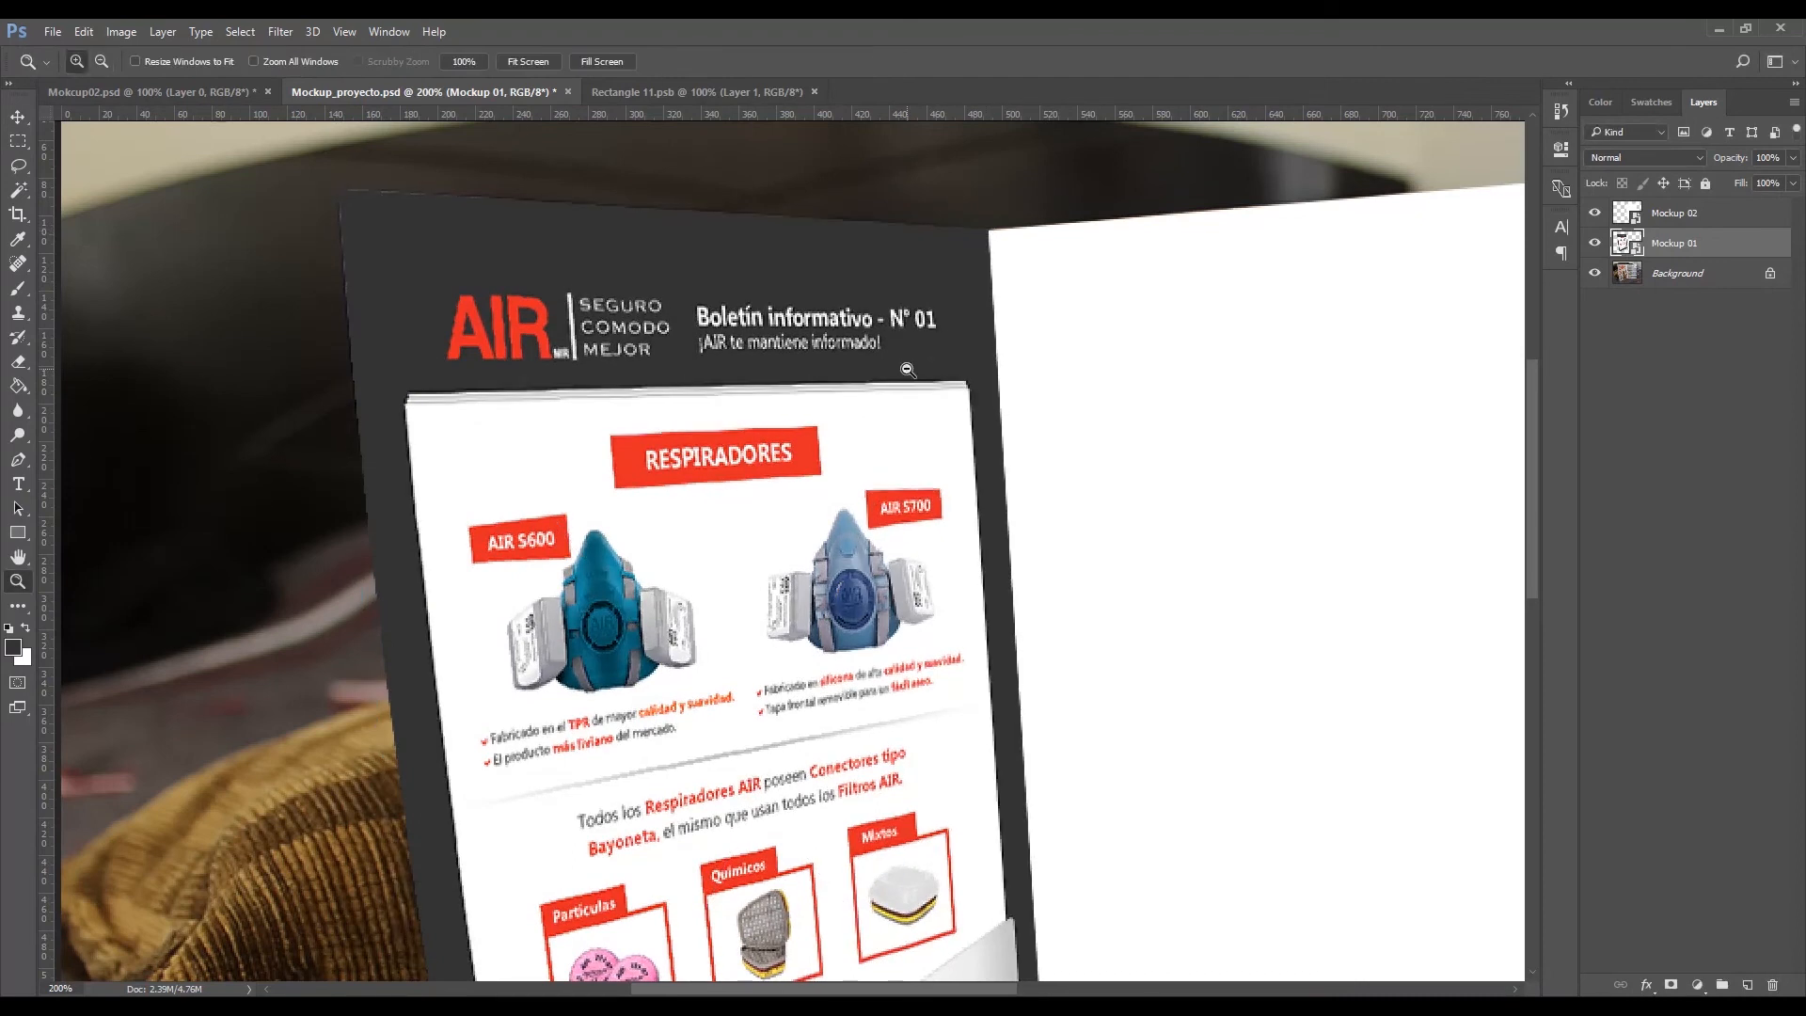
left_click(973, 434, "alt")
left_click(952, 454, "alt")
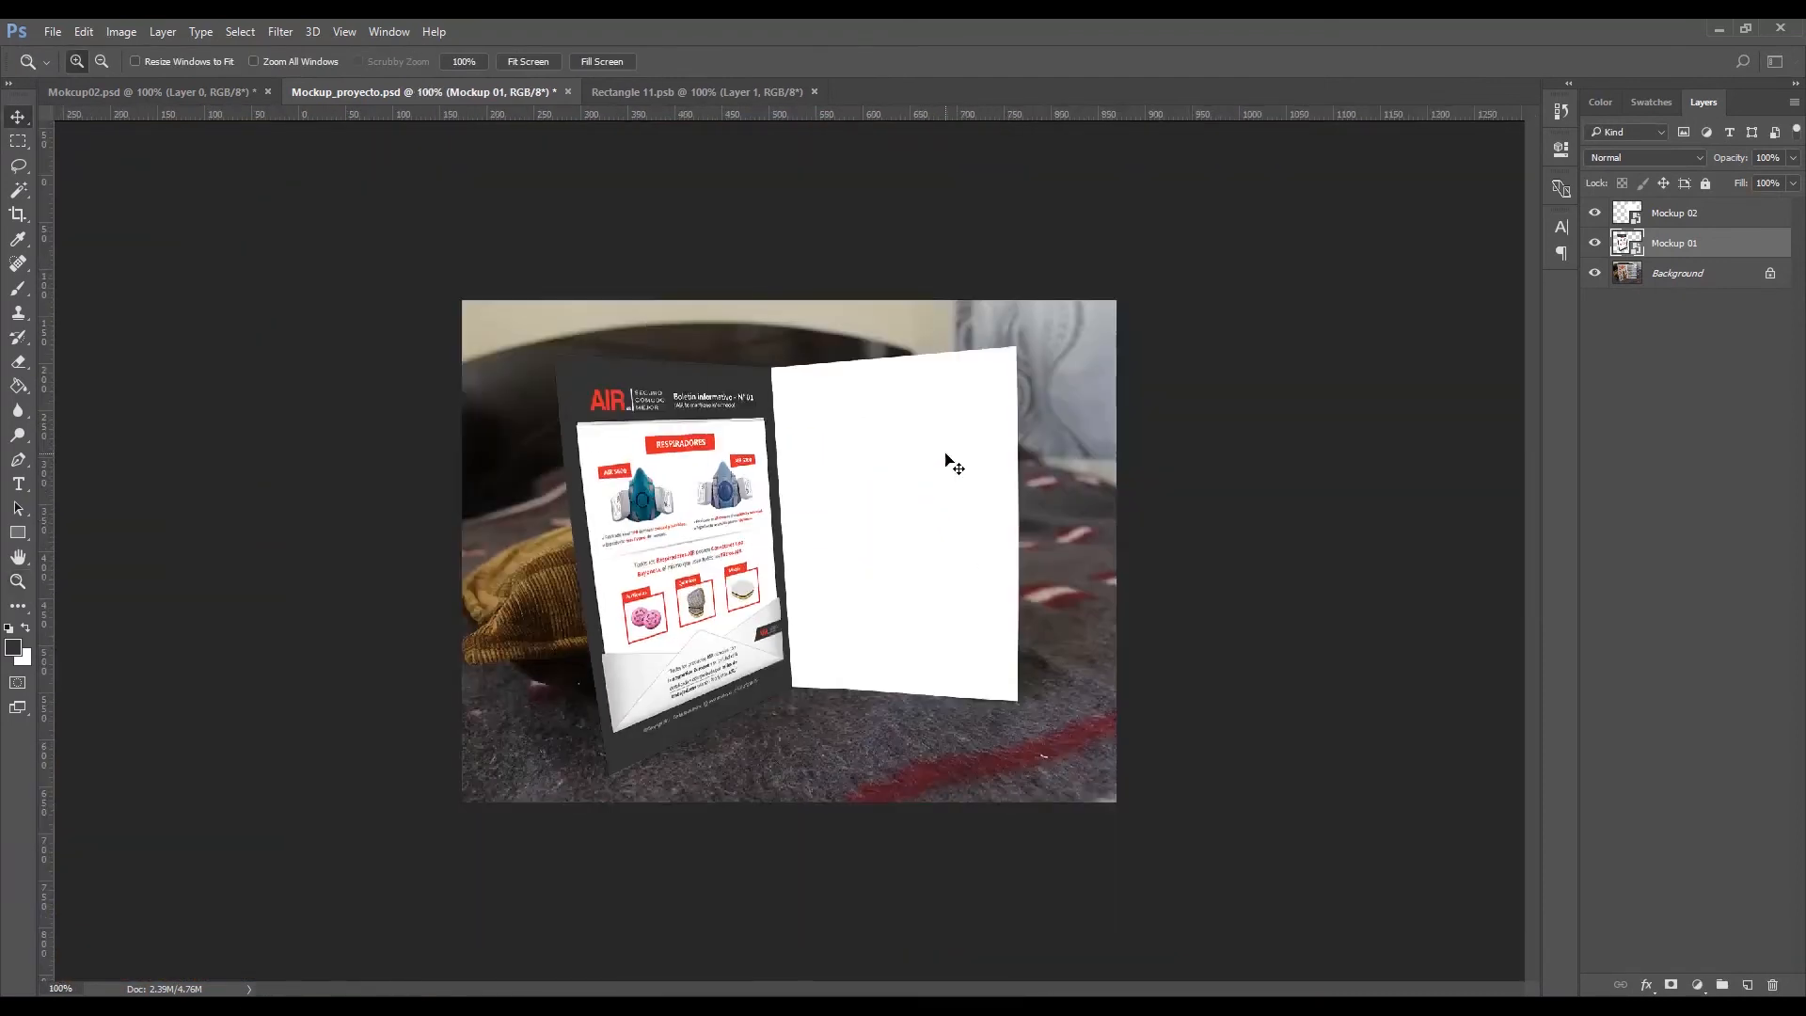
key("ctrl+1")
key("v")
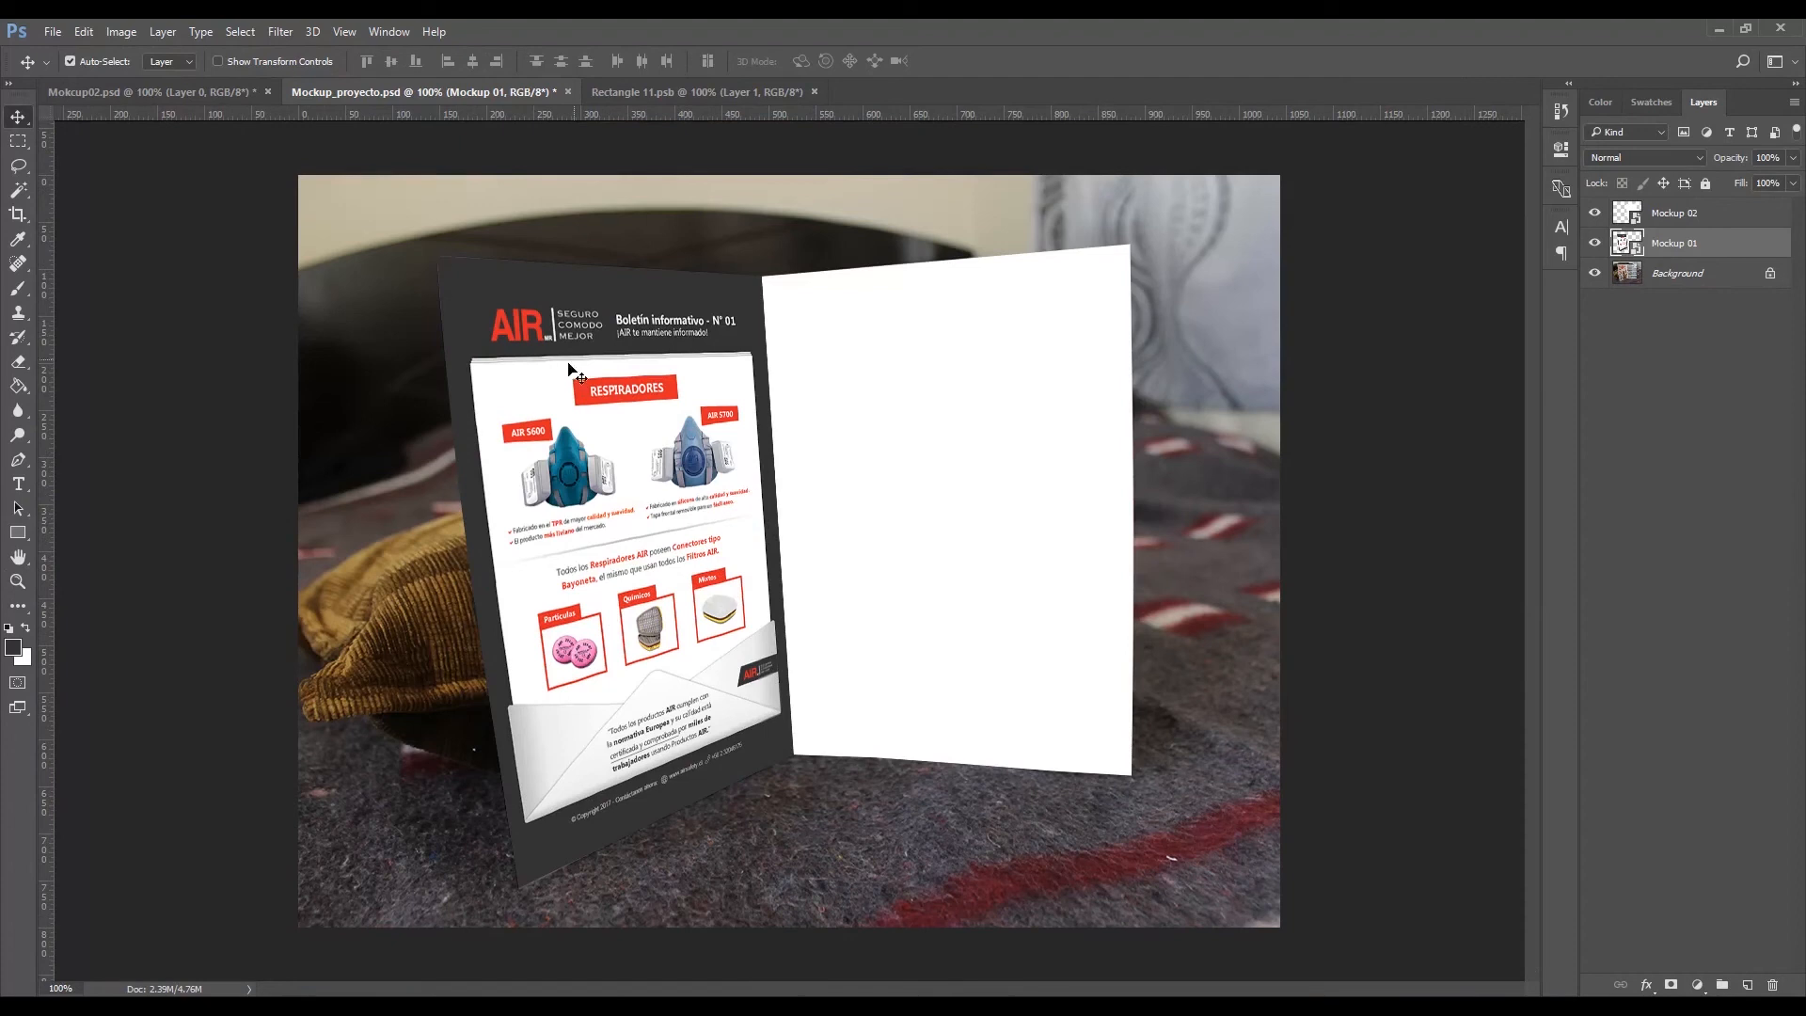
left_click(925, 388)
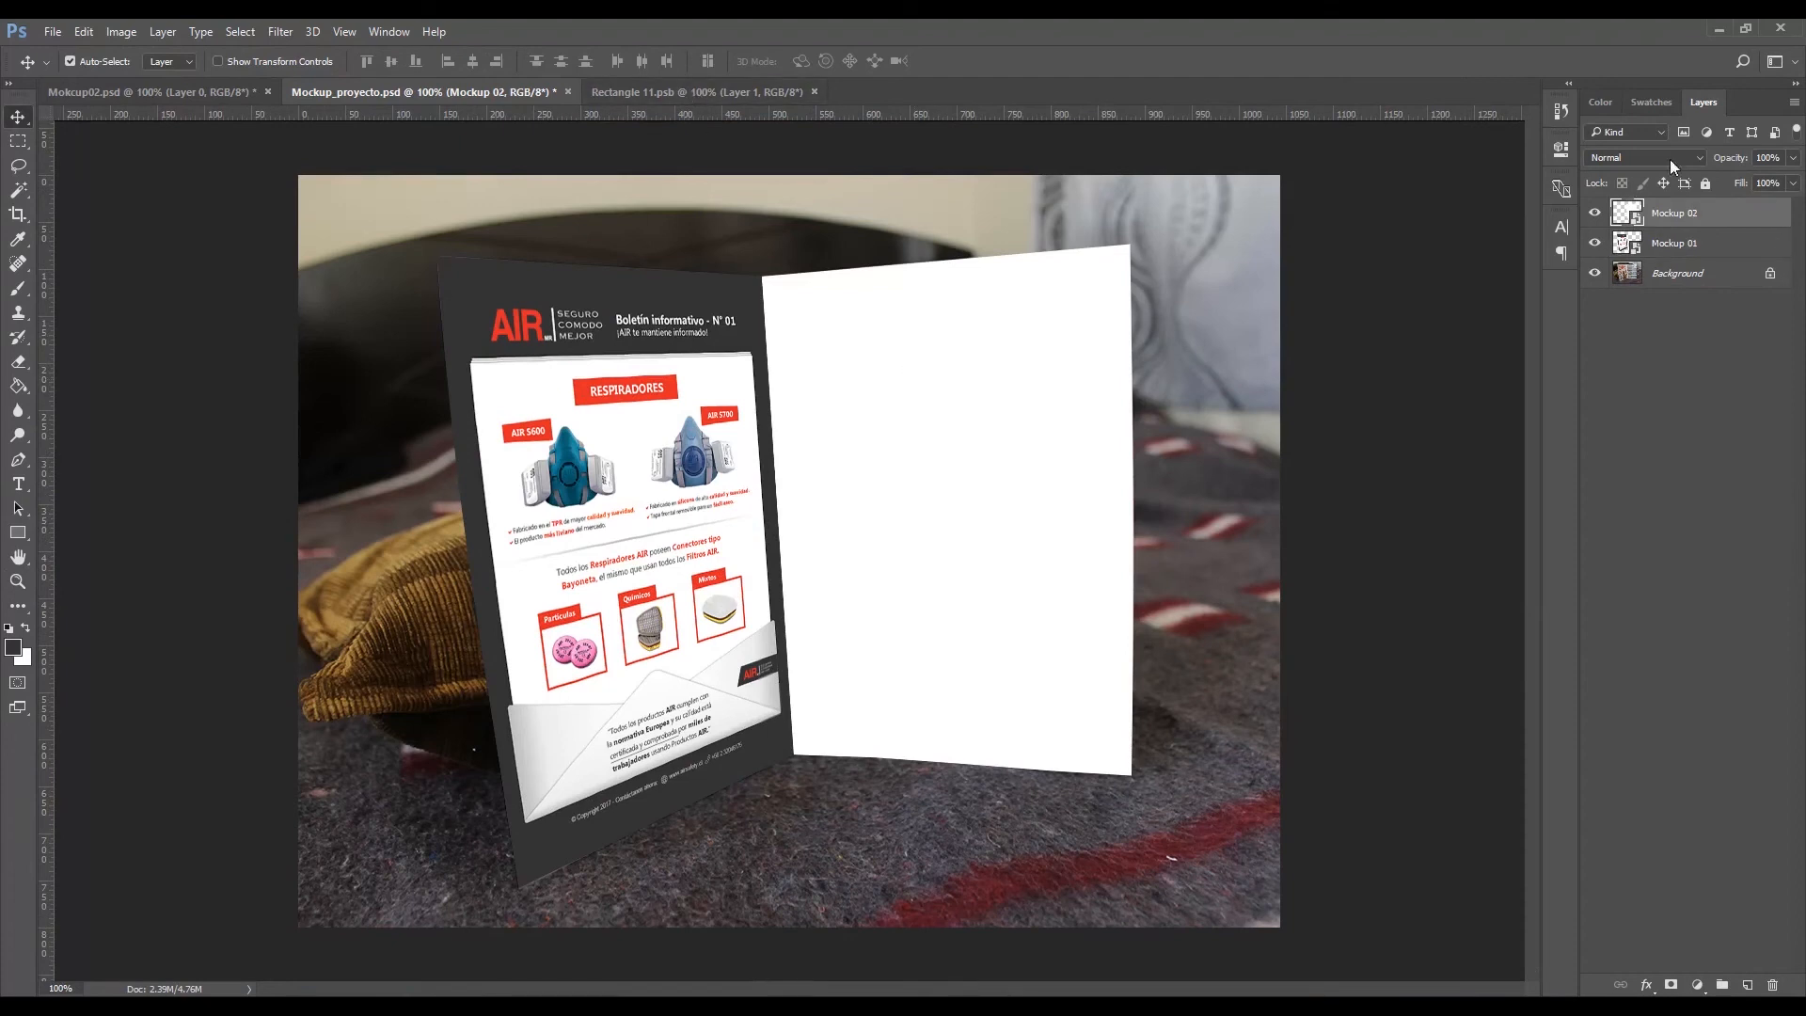
double_click(1637, 226)
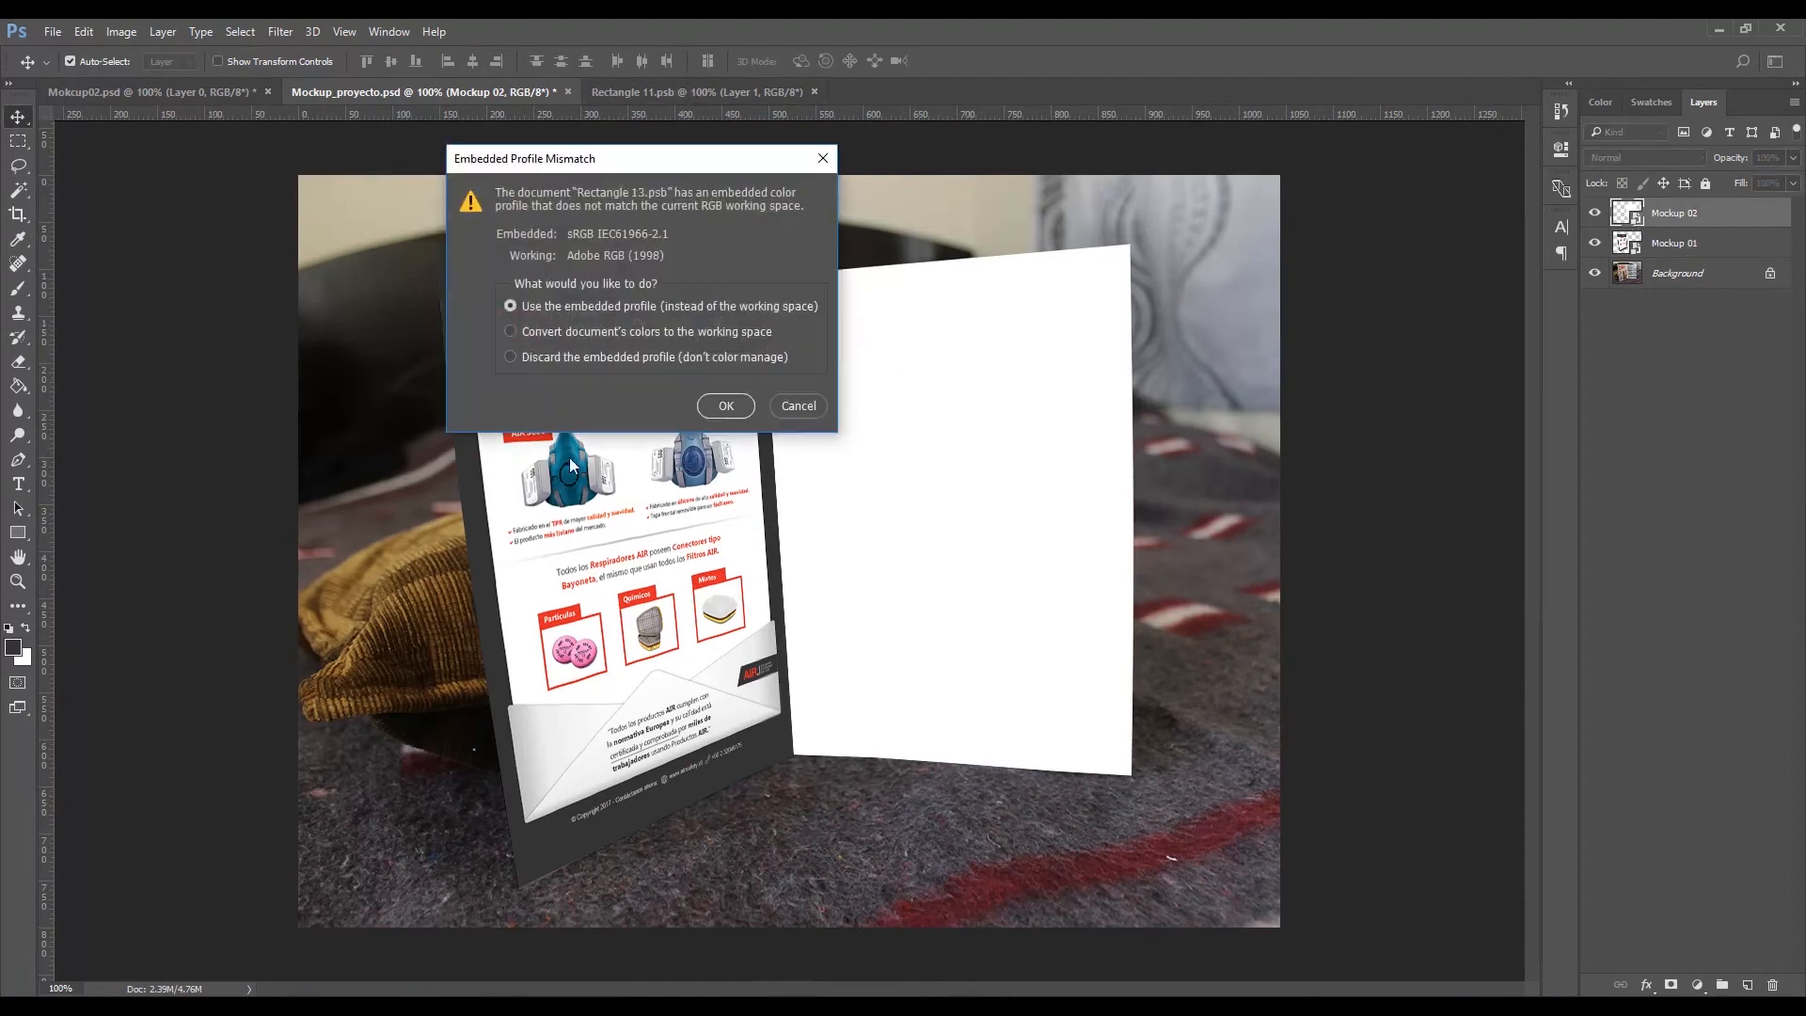
left_click(717, 406)
Step: Place imagen02 from the TUTPAD - Mockup folder into the smart object's contents and scale it to about 56% to span the full page width
mouse_move(301, 1005)
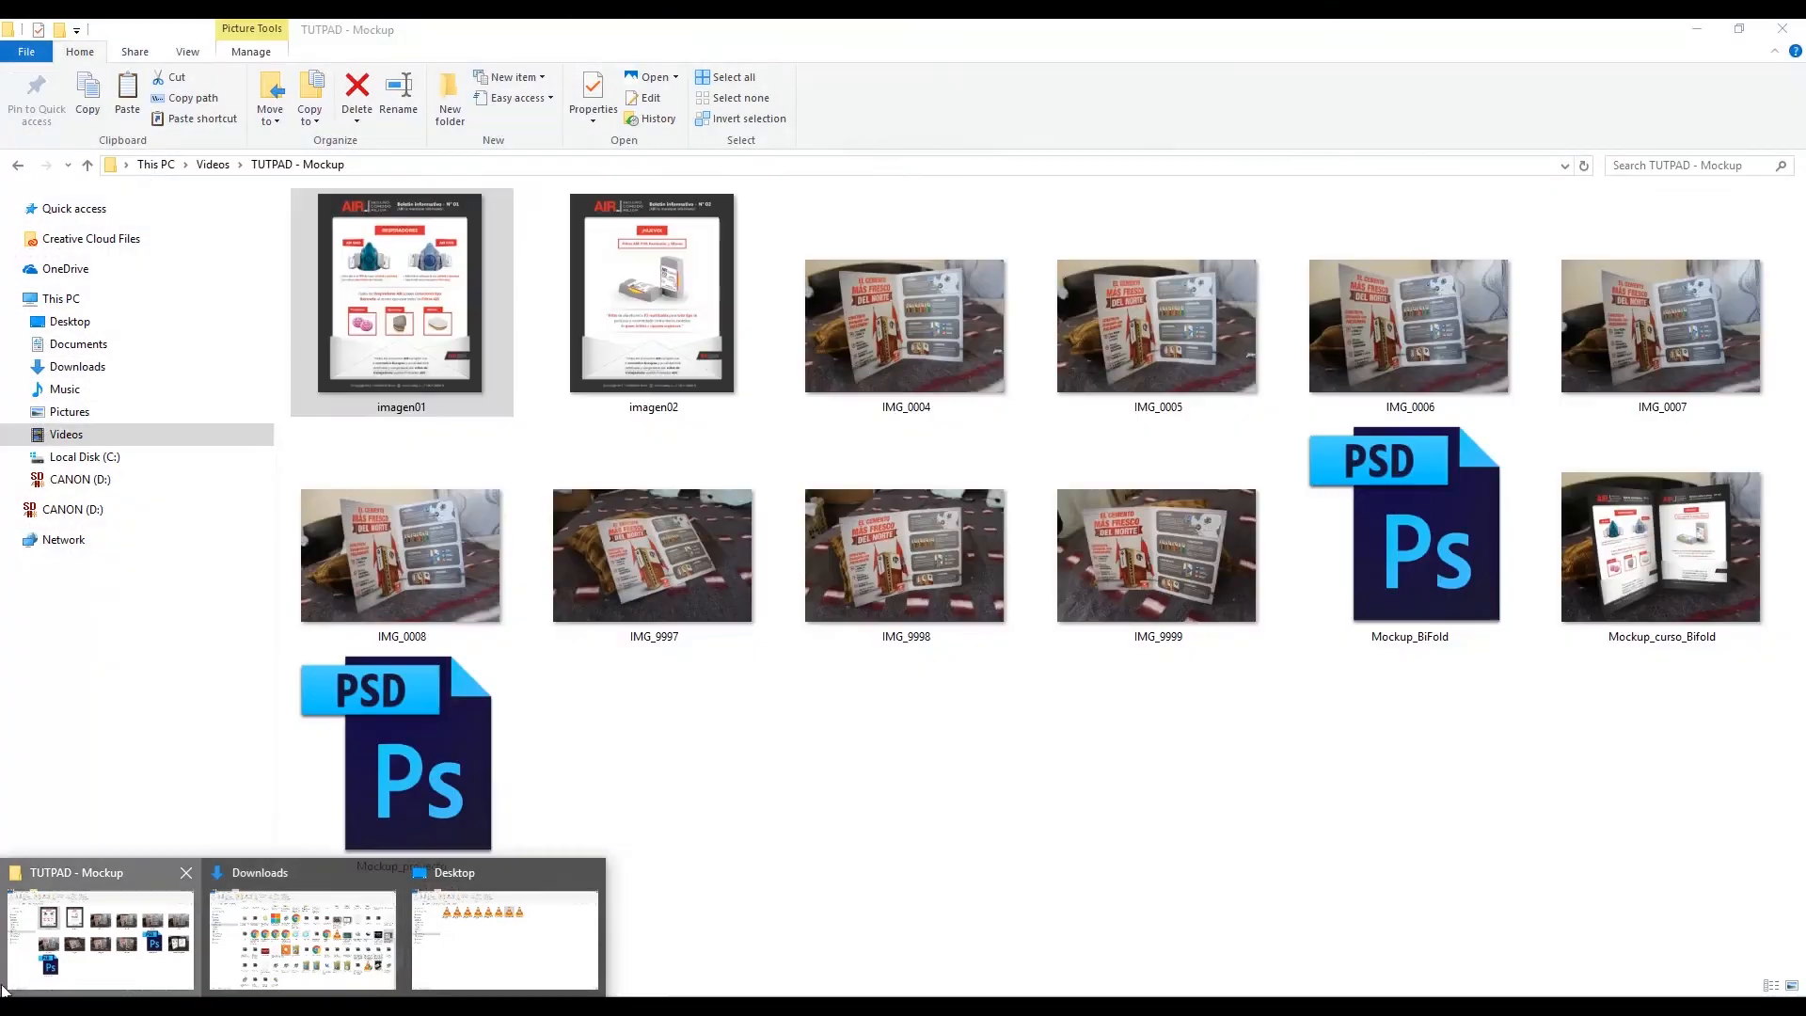
left_click(141, 929)
left_click(589, 369)
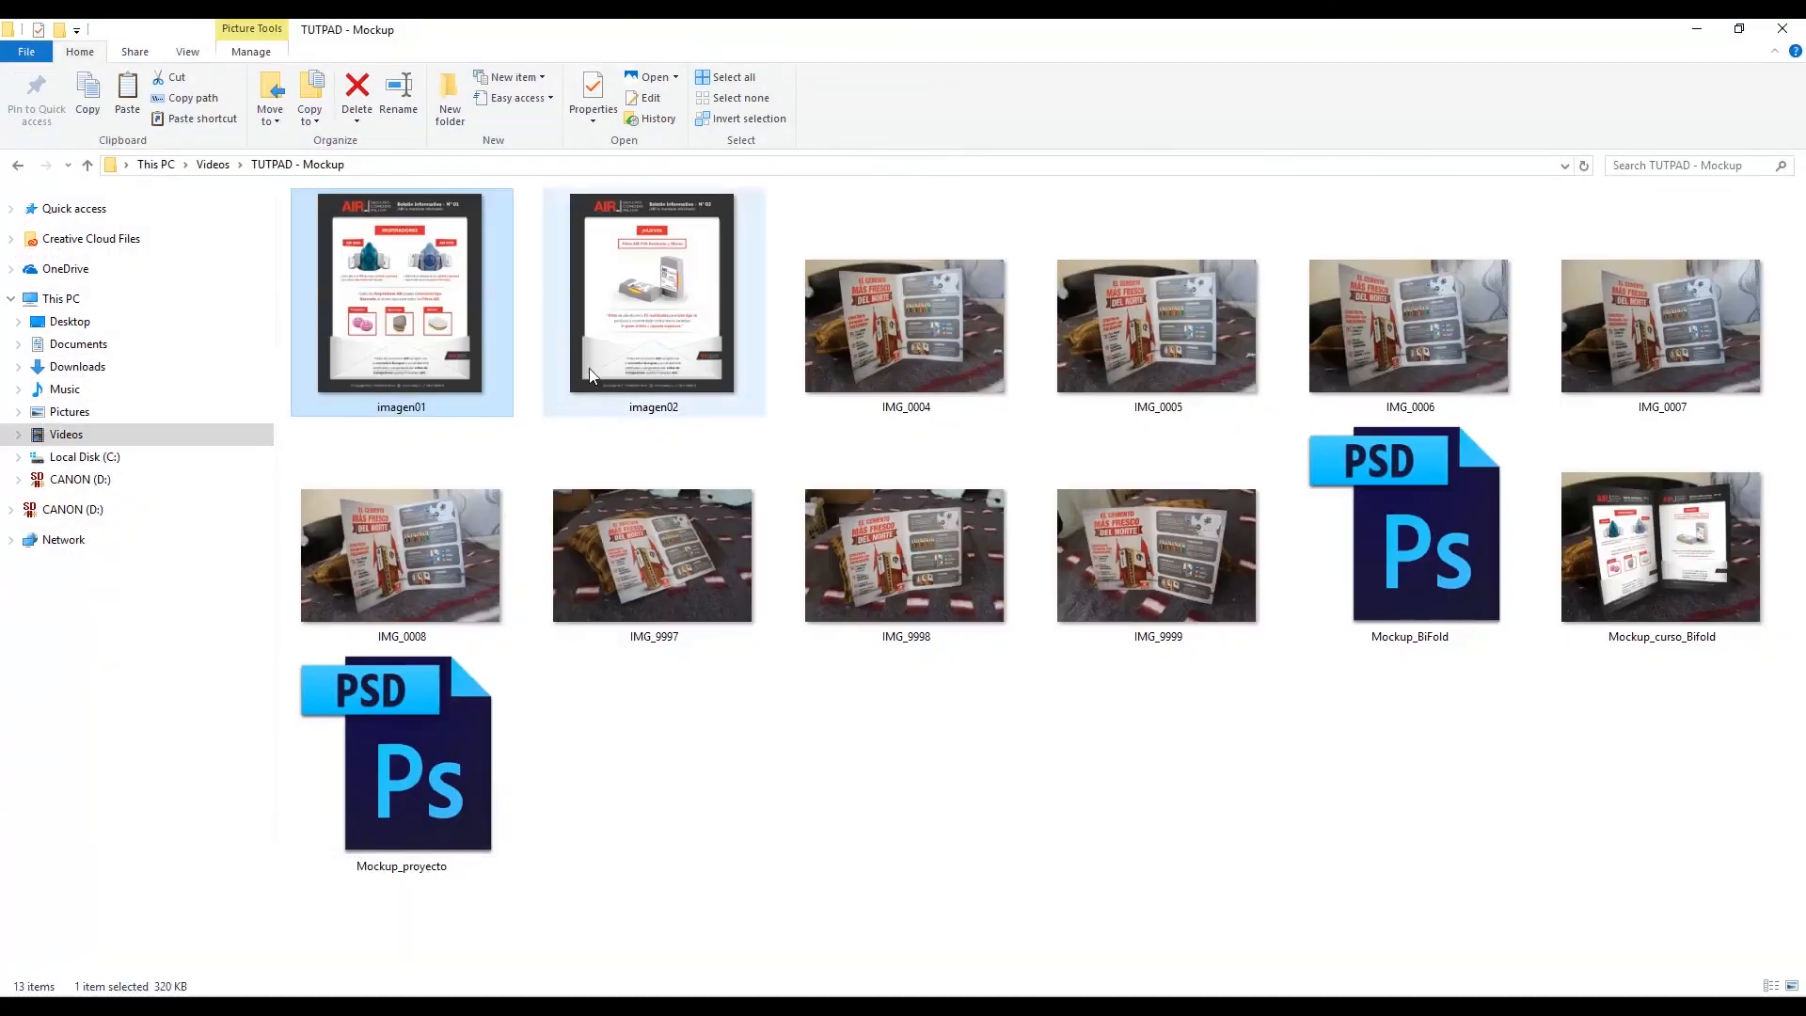
left_click_drag(467, 625, 833, 637)
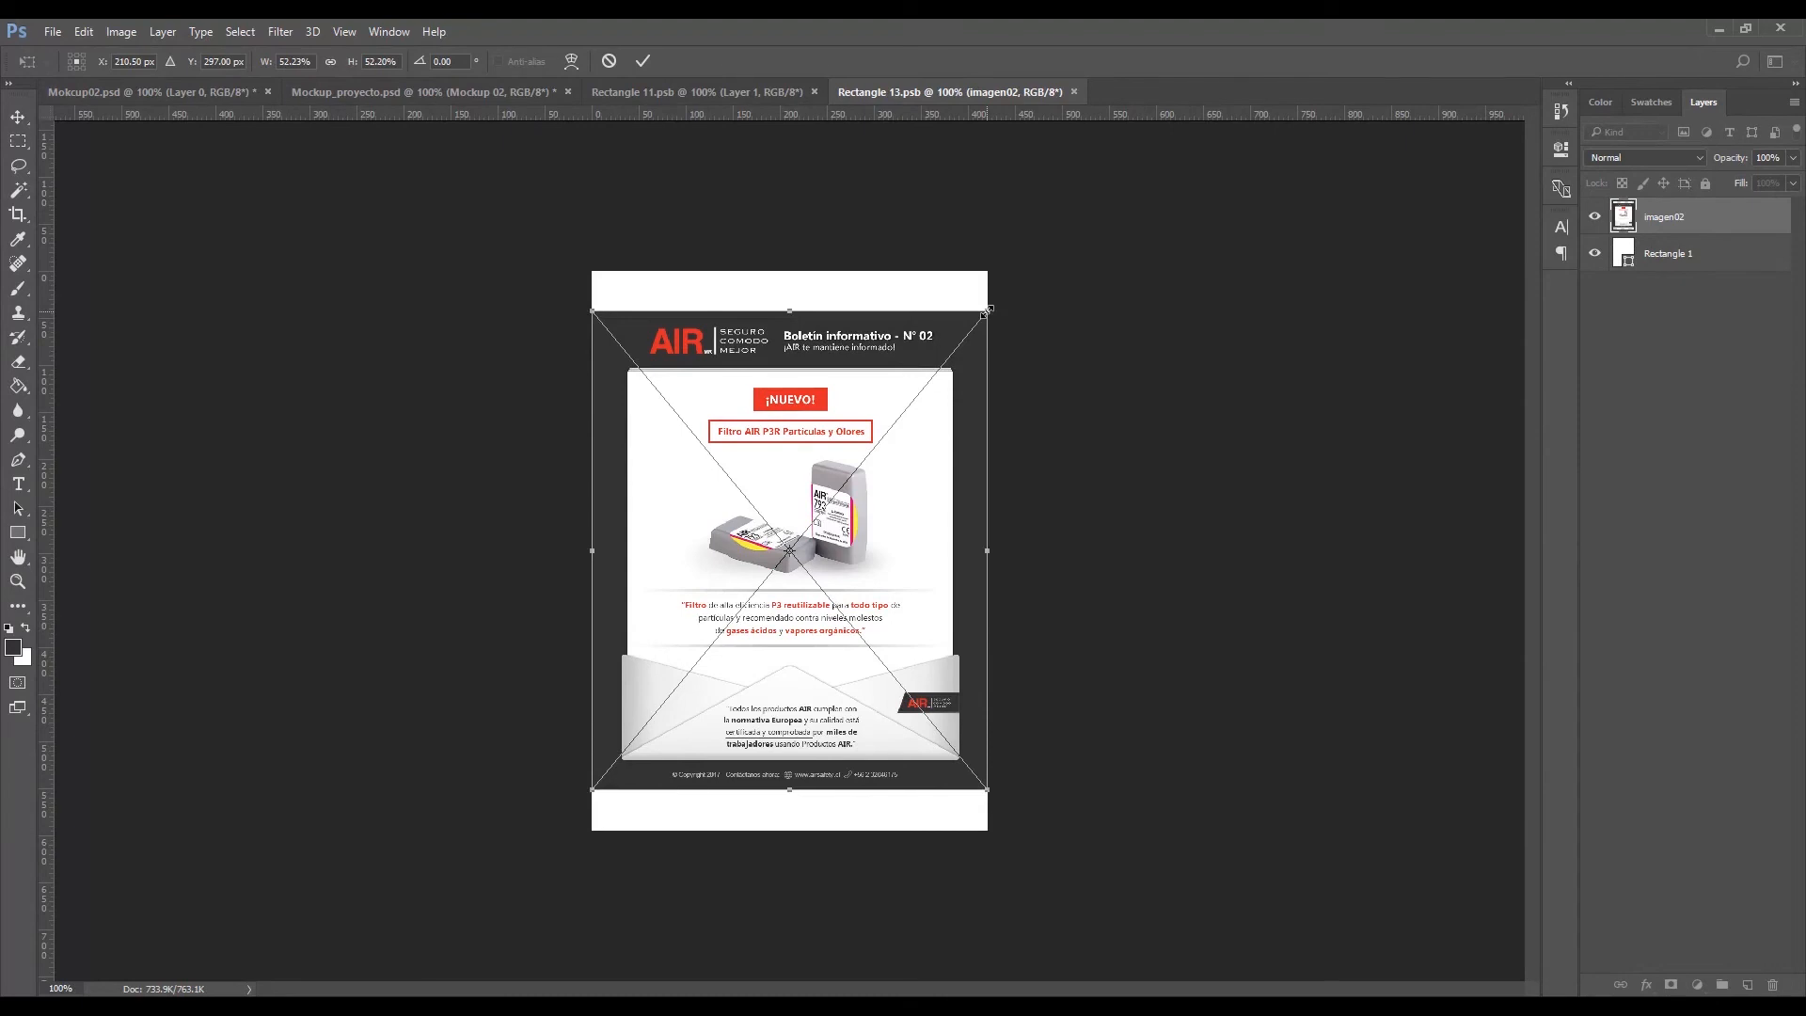
left_click_drag(988, 308, 1007, 300)
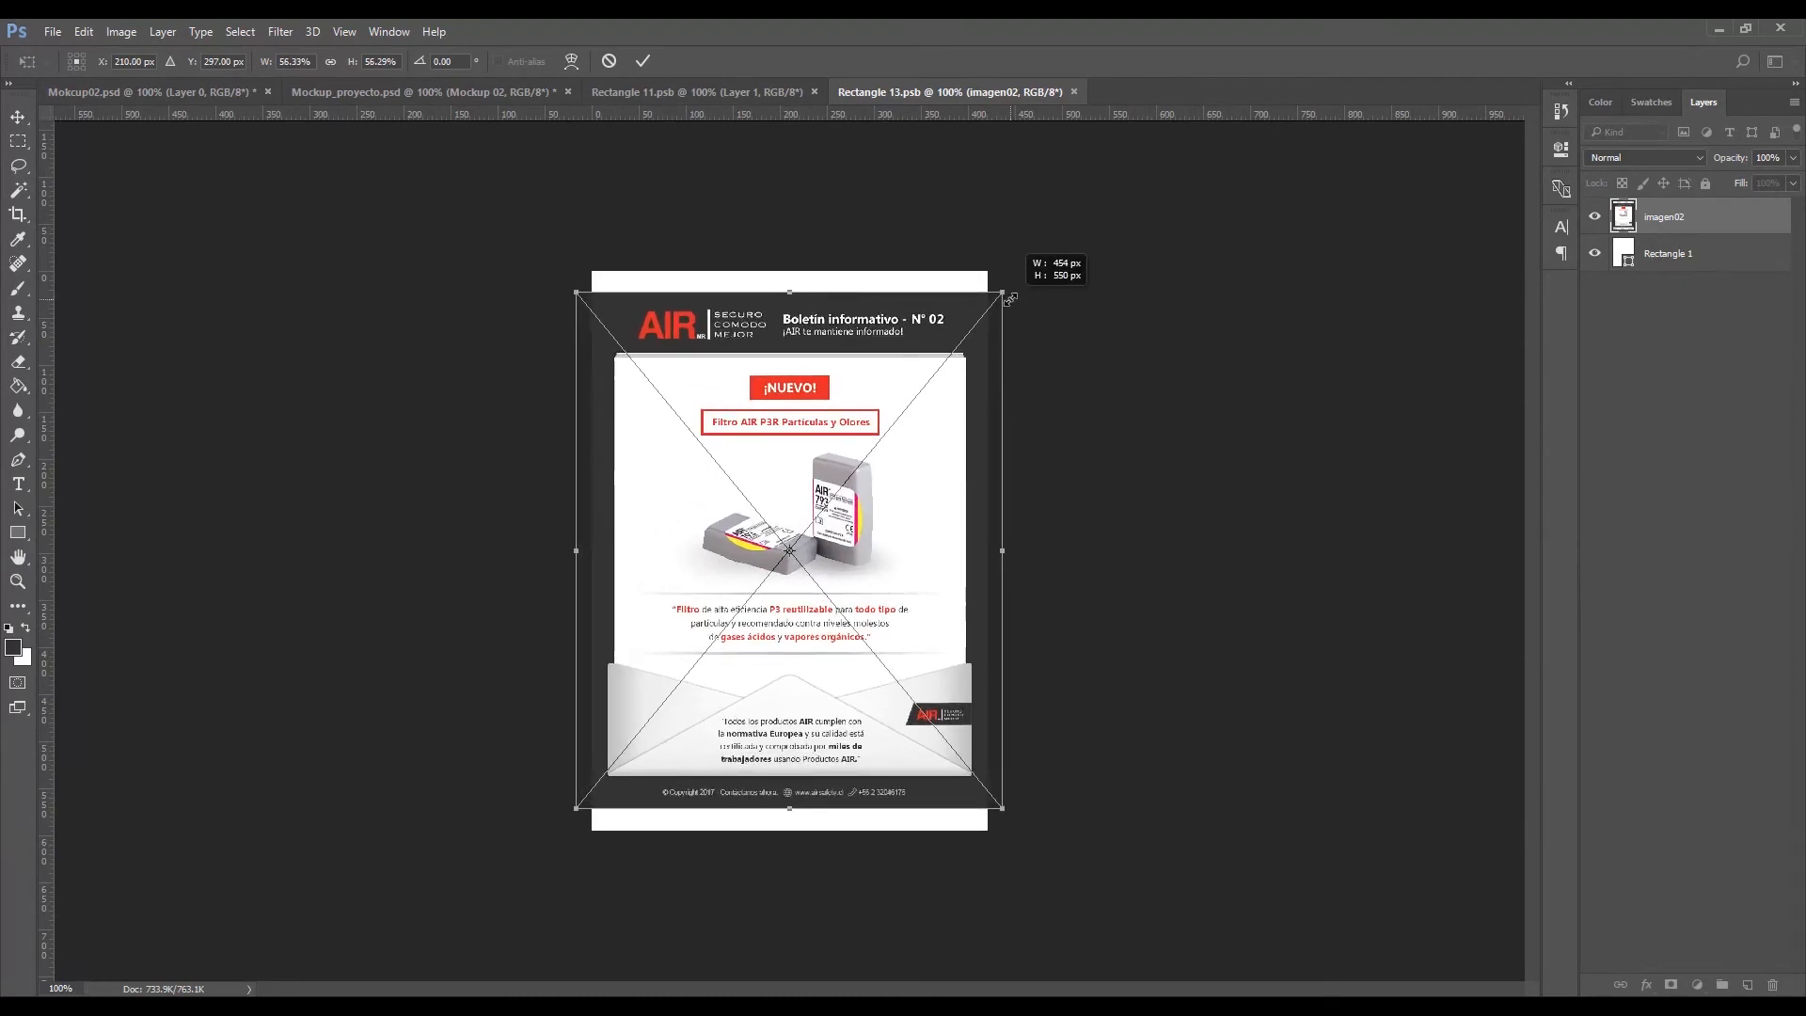
left_click_drag(1010, 298, 1008, 299)
left_click(643, 60)
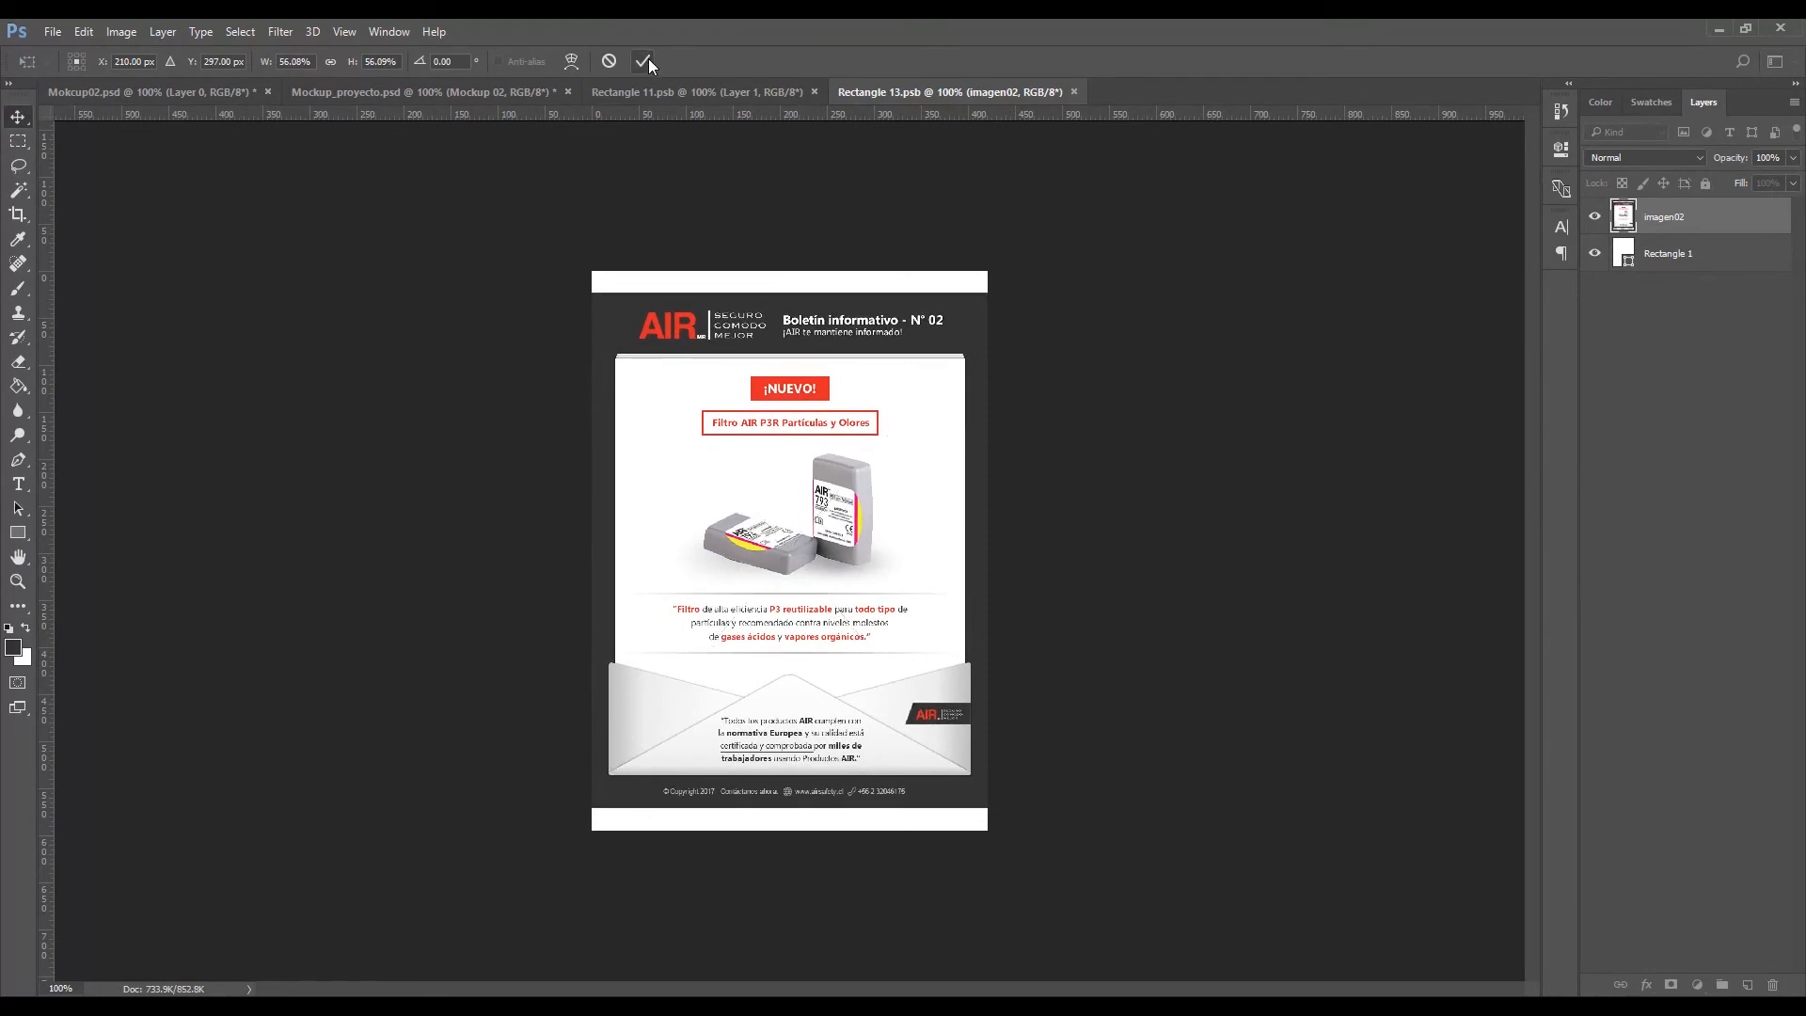
Step: Add a new layer directly above Rectangle 1 and fill it with the dark grey foreground color
left_click(1754, 261)
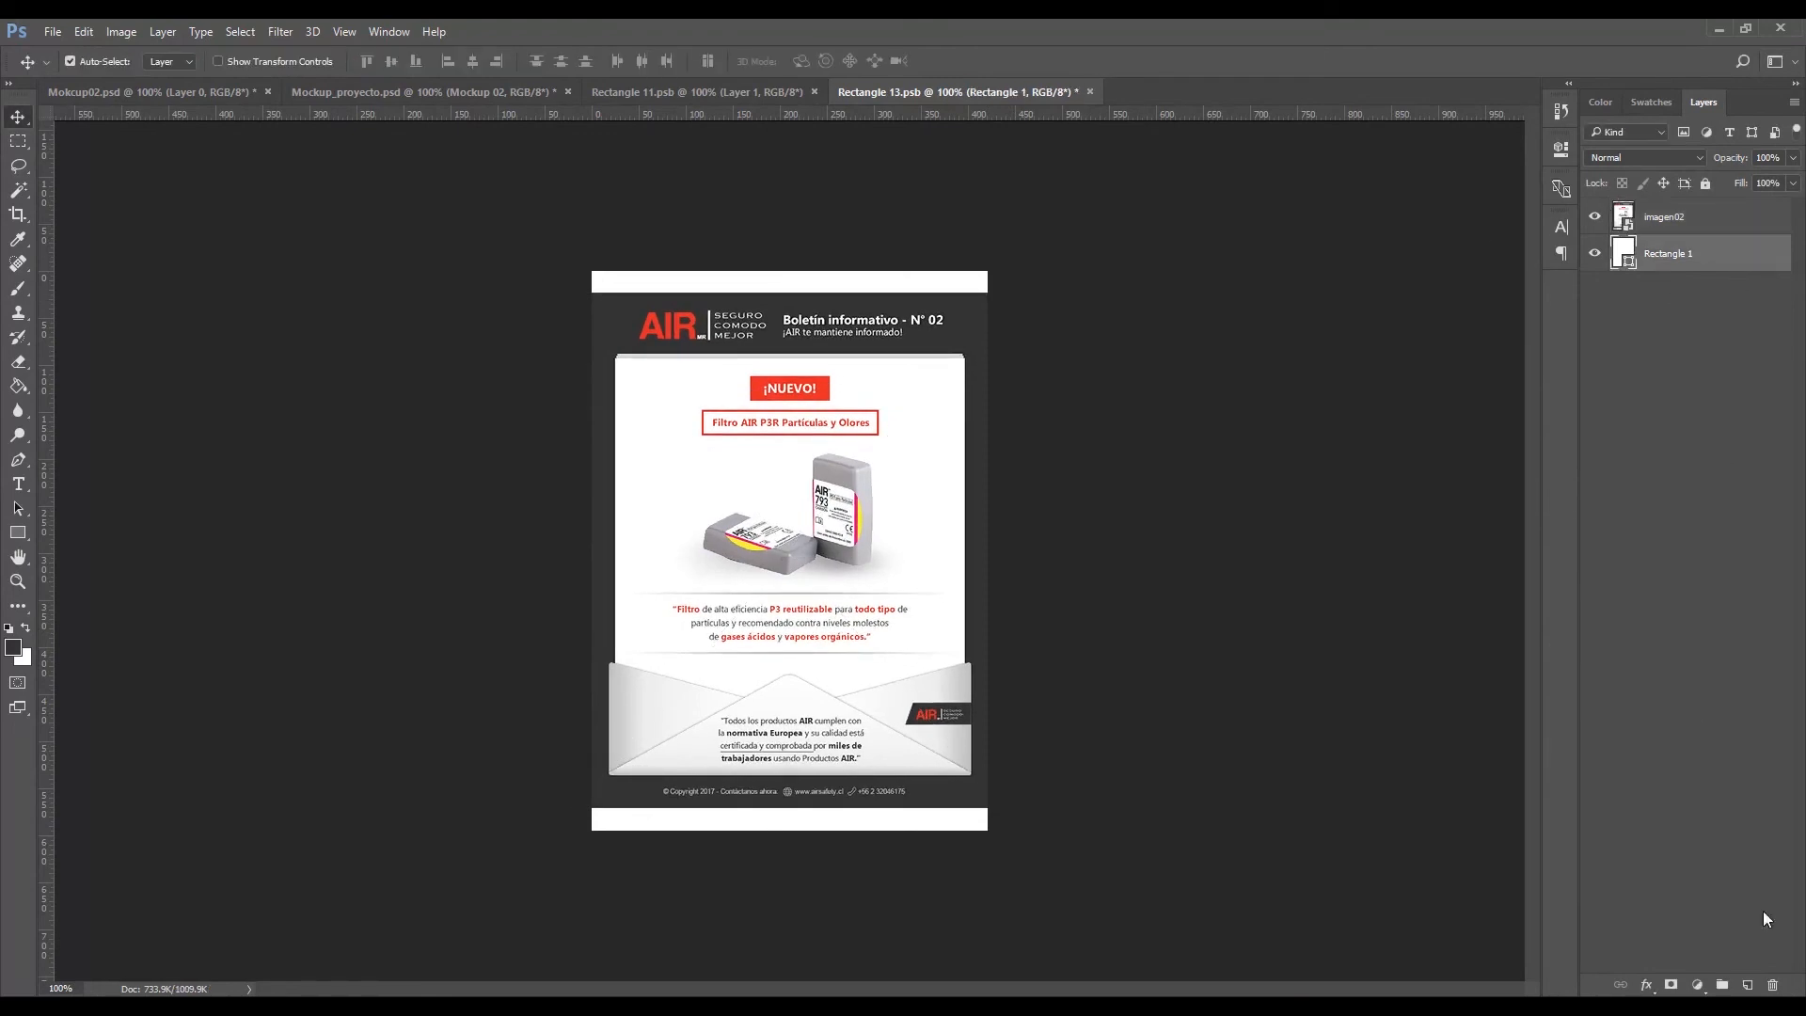
left_click(1748, 985)
left_click(19, 391)
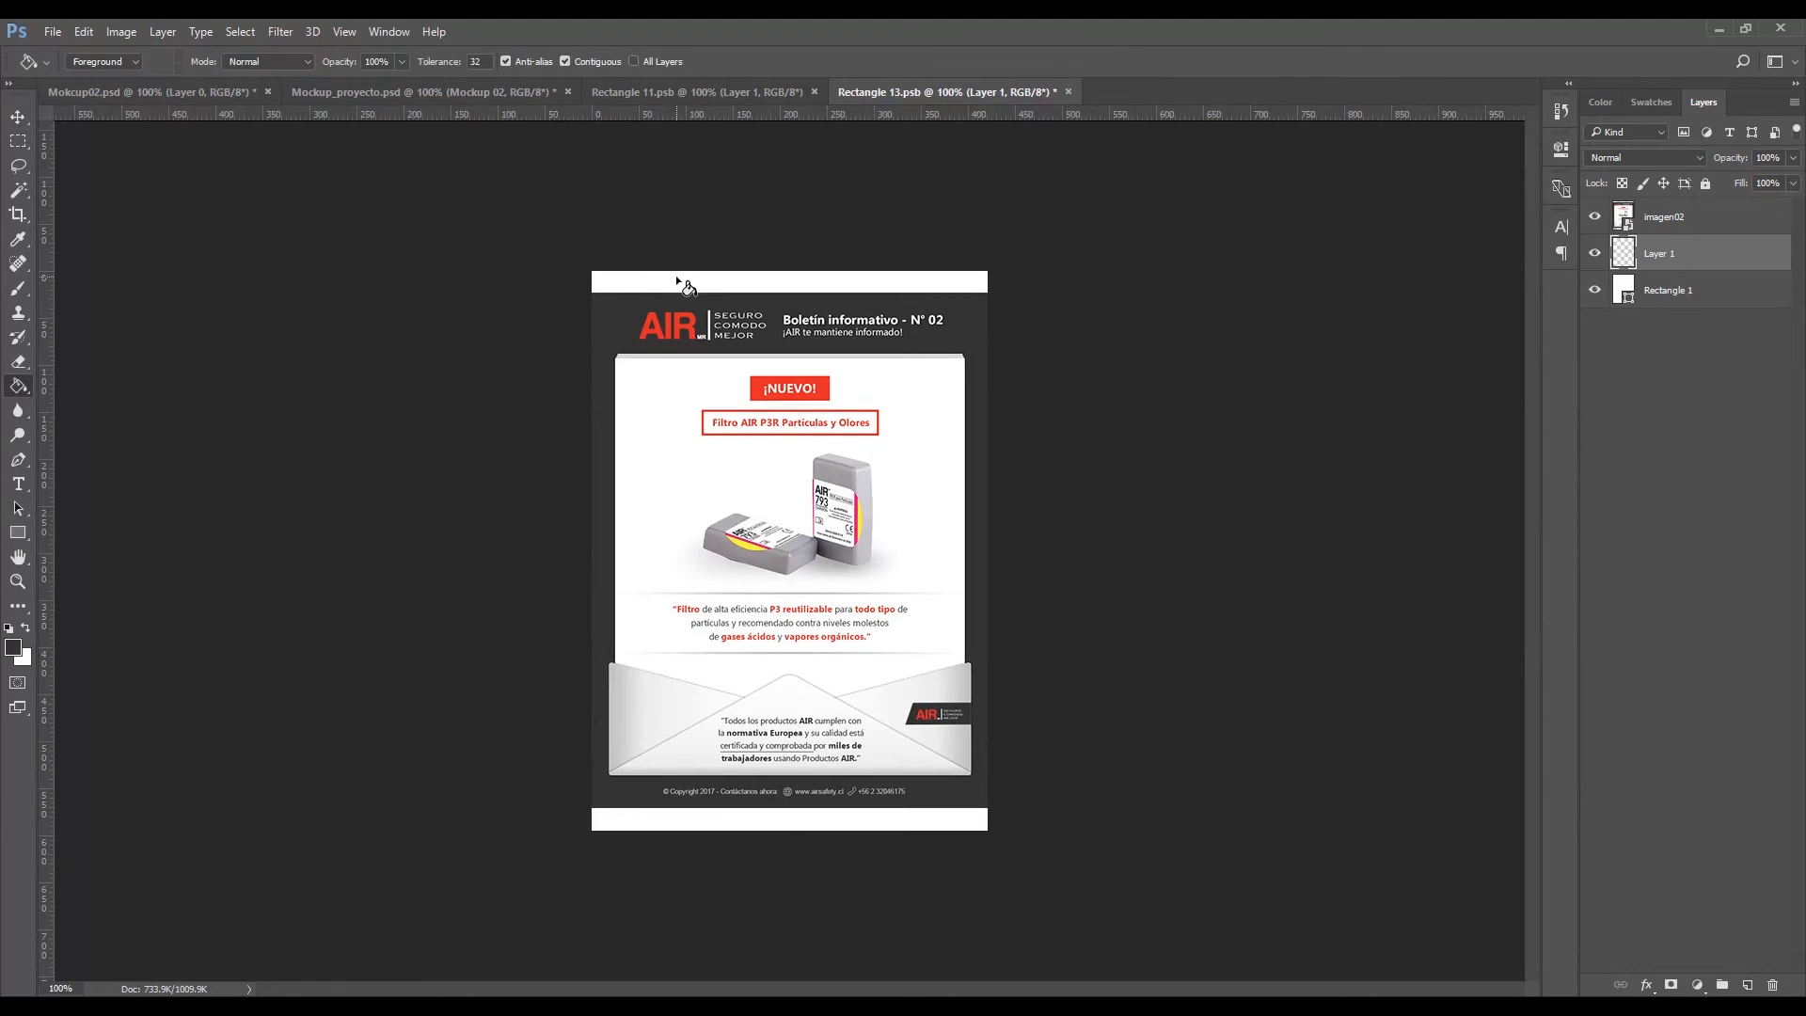
left_click(748, 277)
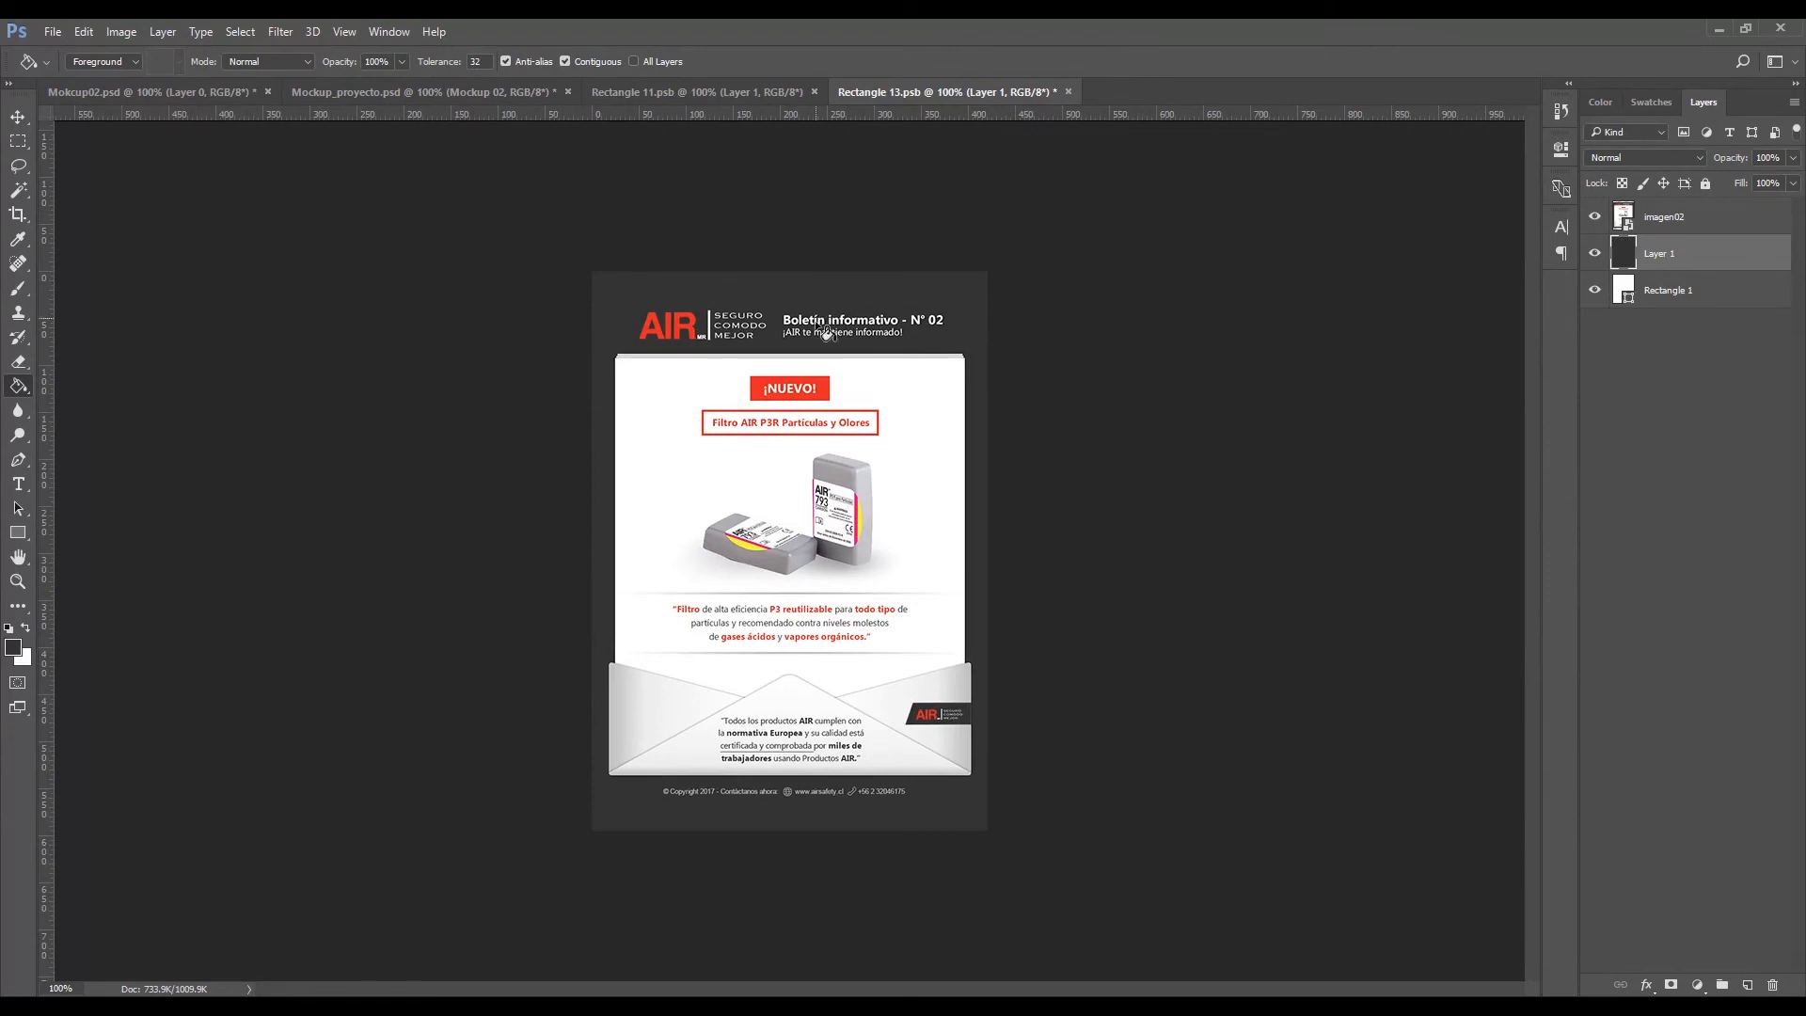
Step: Save the Rectangle 13.psb contents and return to the Mockup_proyecto.psd document
left_click(53, 31)
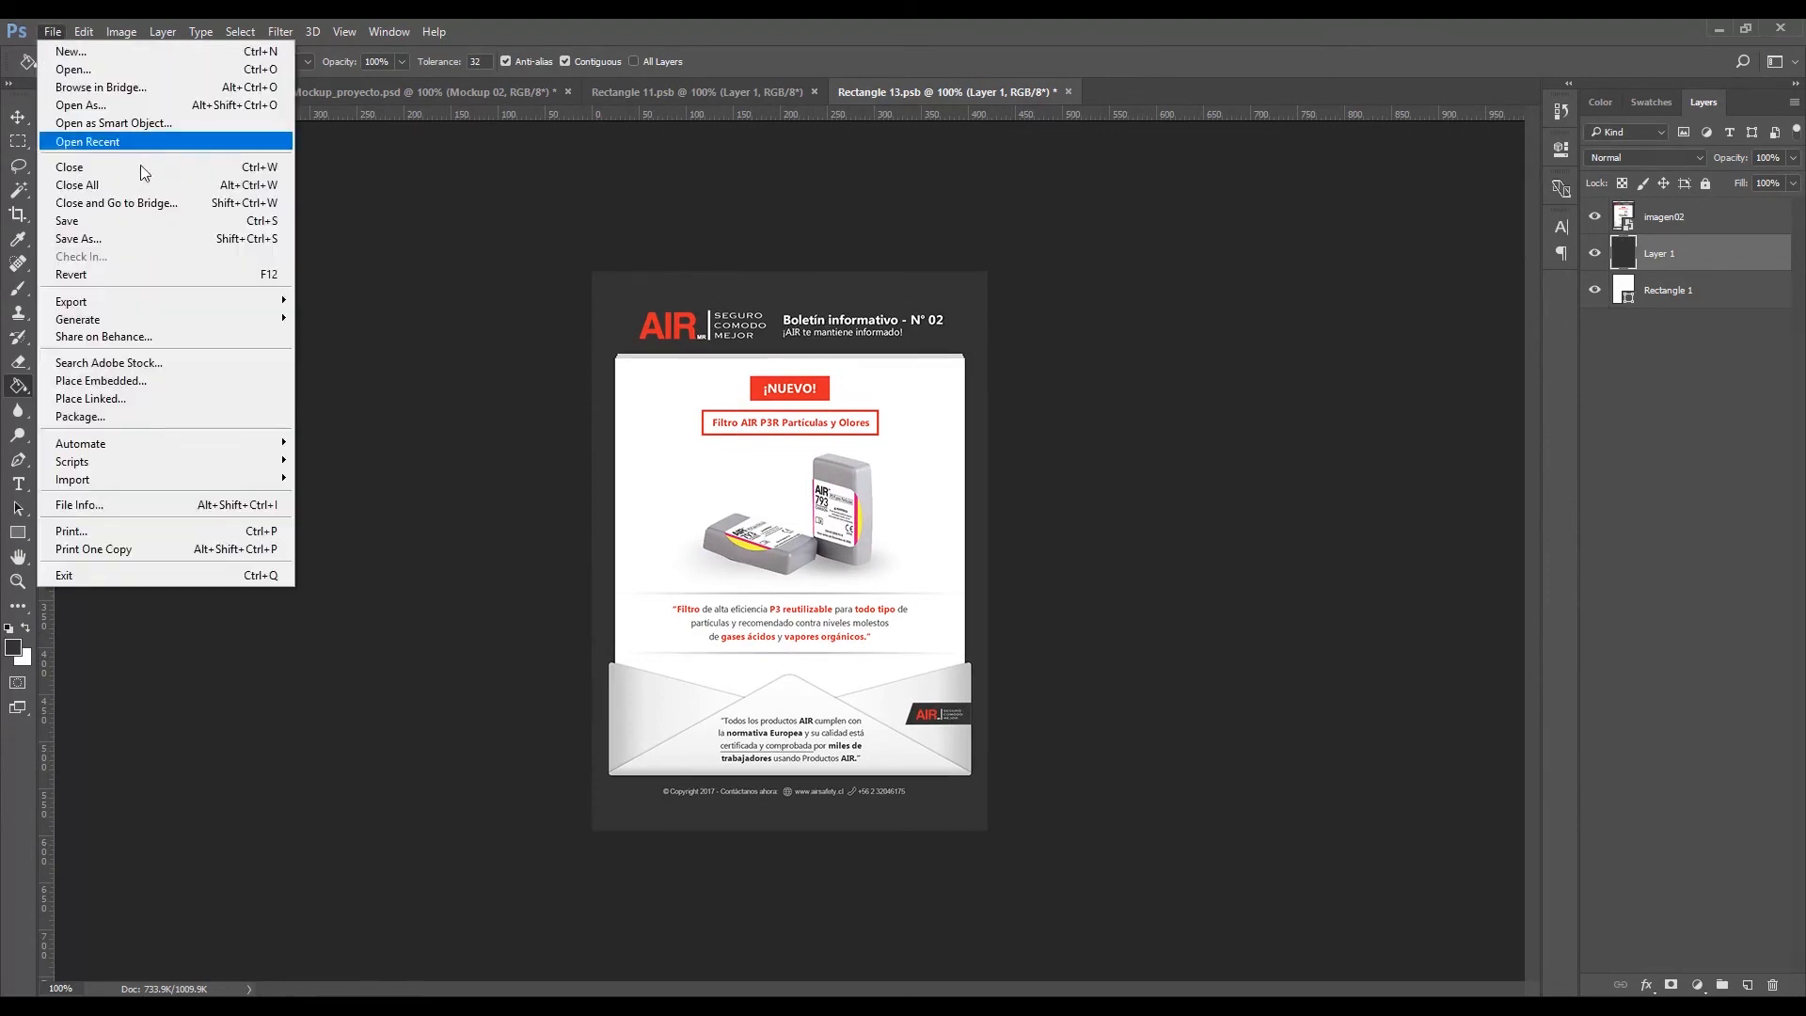
left_click(132, 220)
key("v")
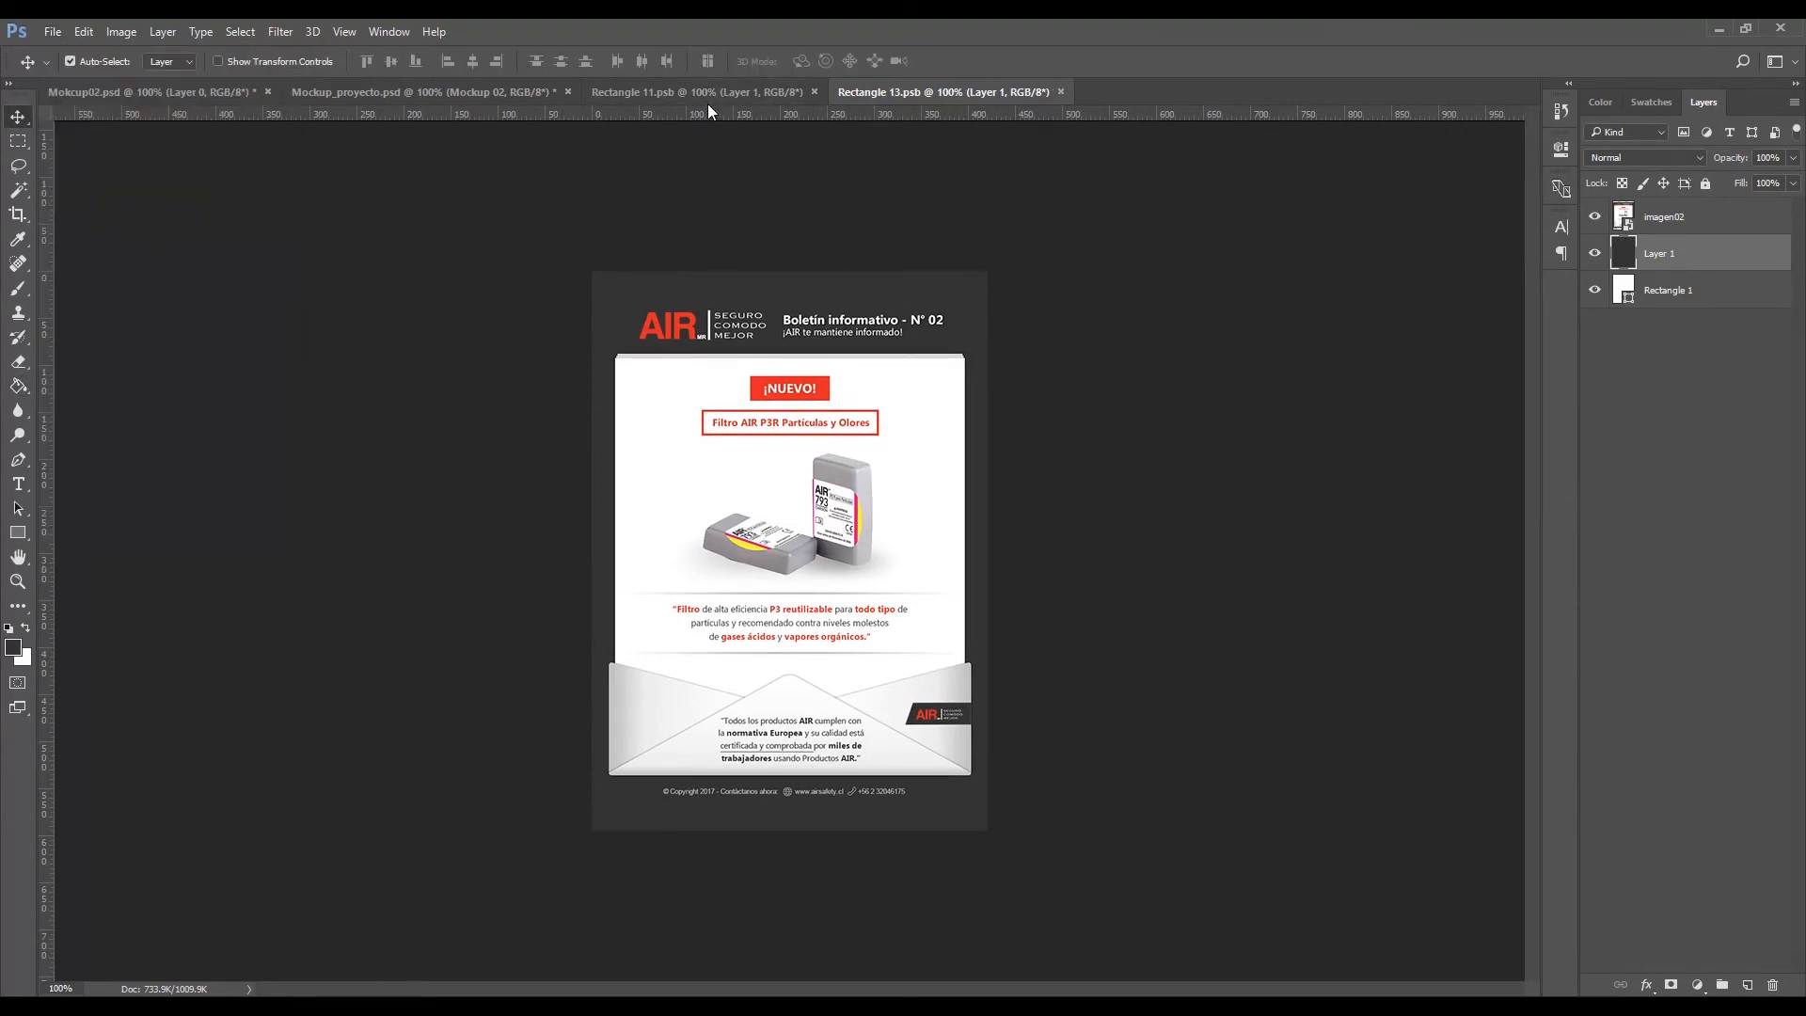
left_click(710, 93)
left_click(459, 87)
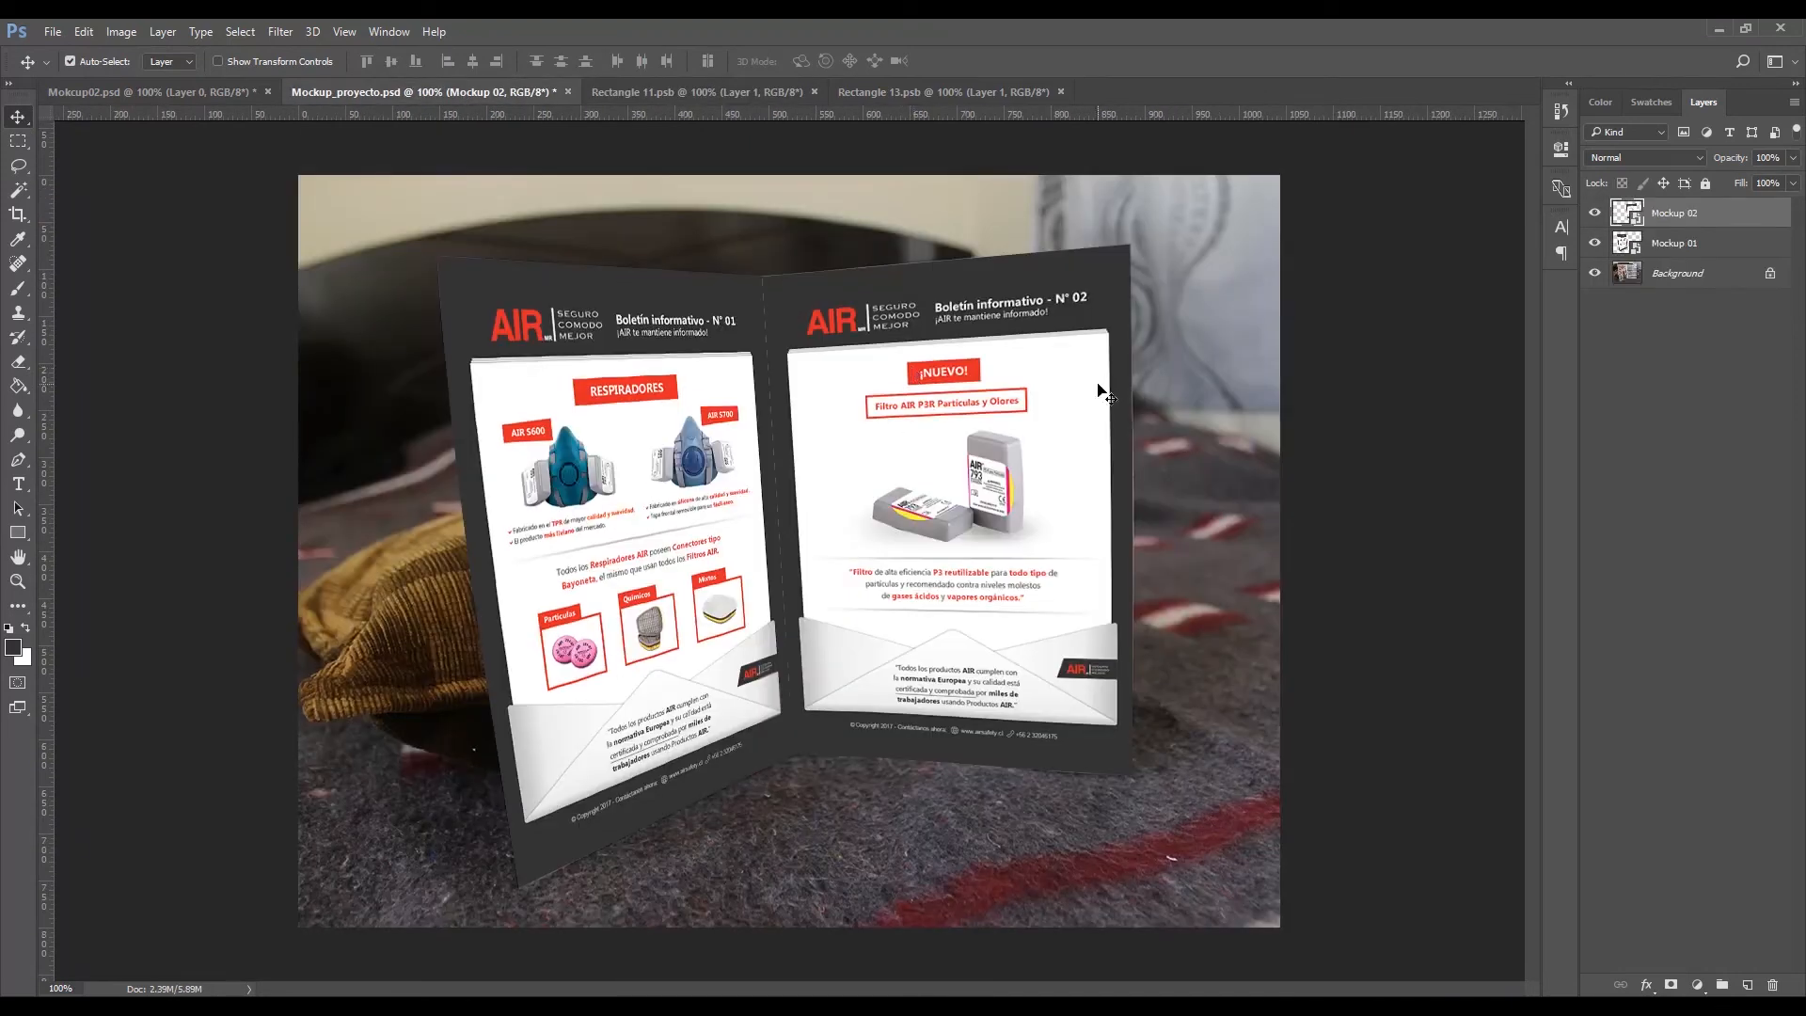
Step: Transform the Mockup 02 layer, nudging its top-left corner slightly outward at the fold to meet the other page
key("z")
left_click(948, 598)
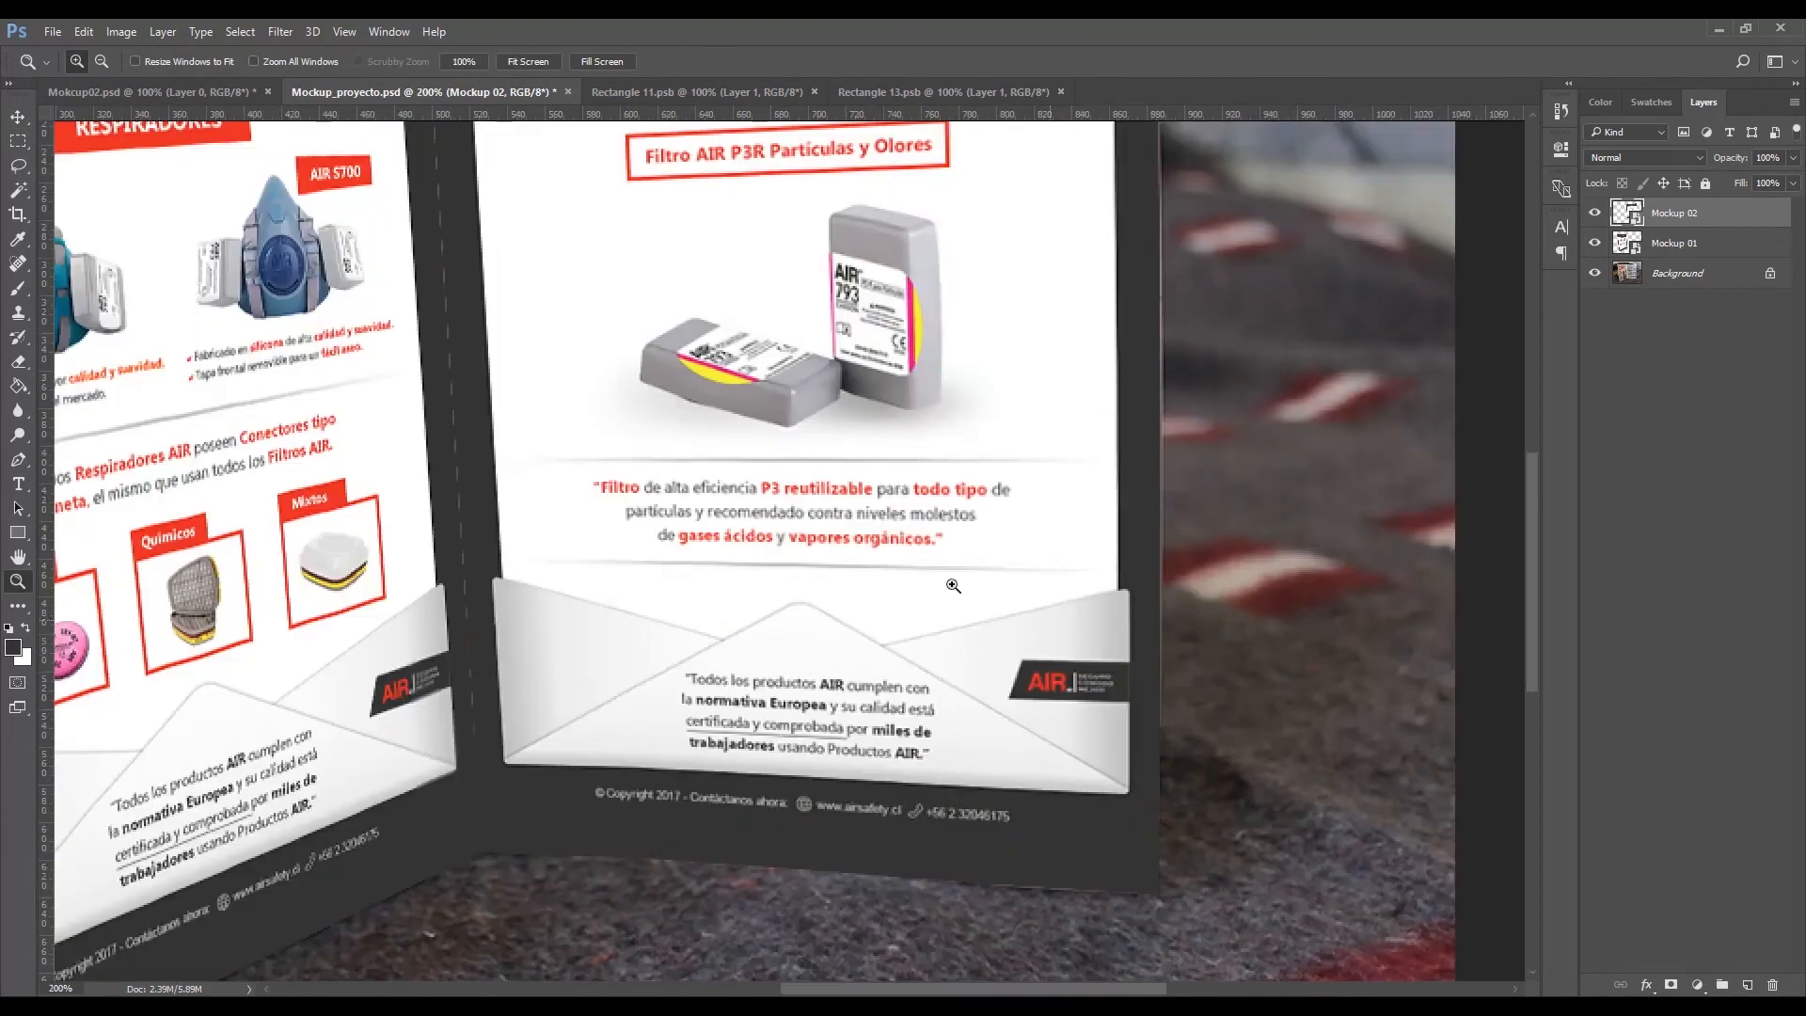
key("v")
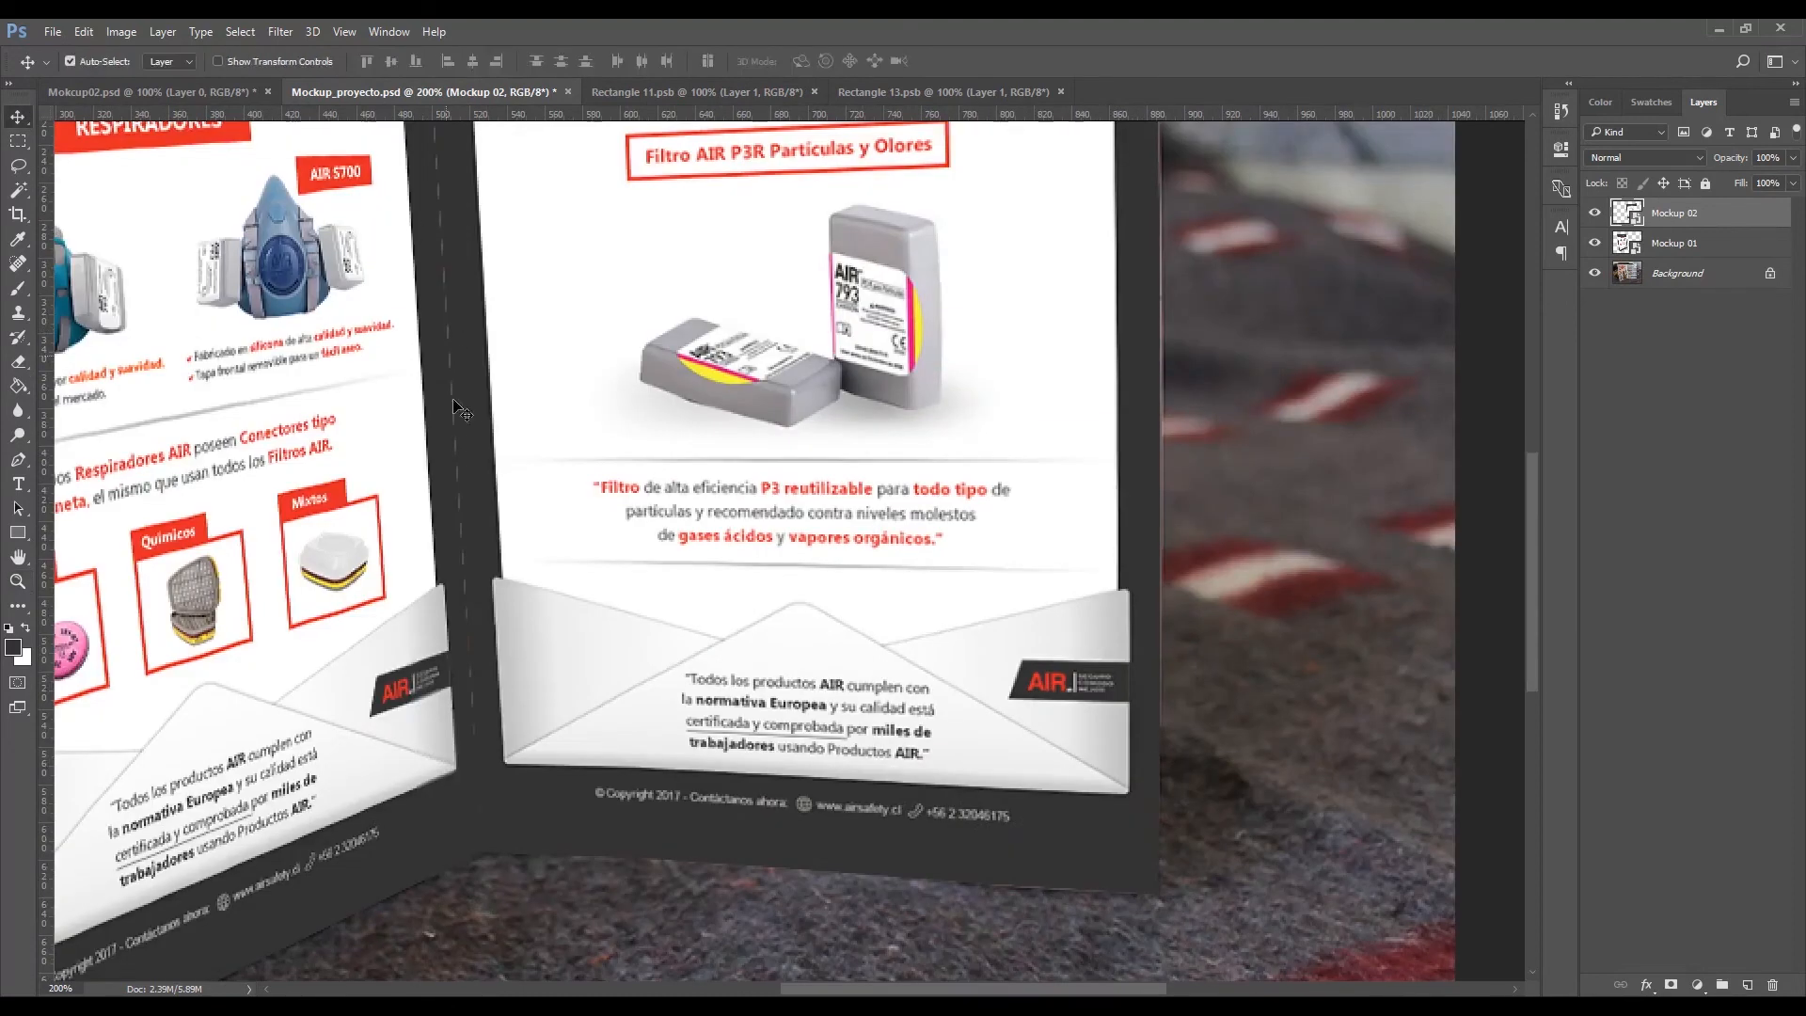
key("space")
left_click_drag(653, 350, 954, 420)
left_click_drag(937, 544, 930, 659)
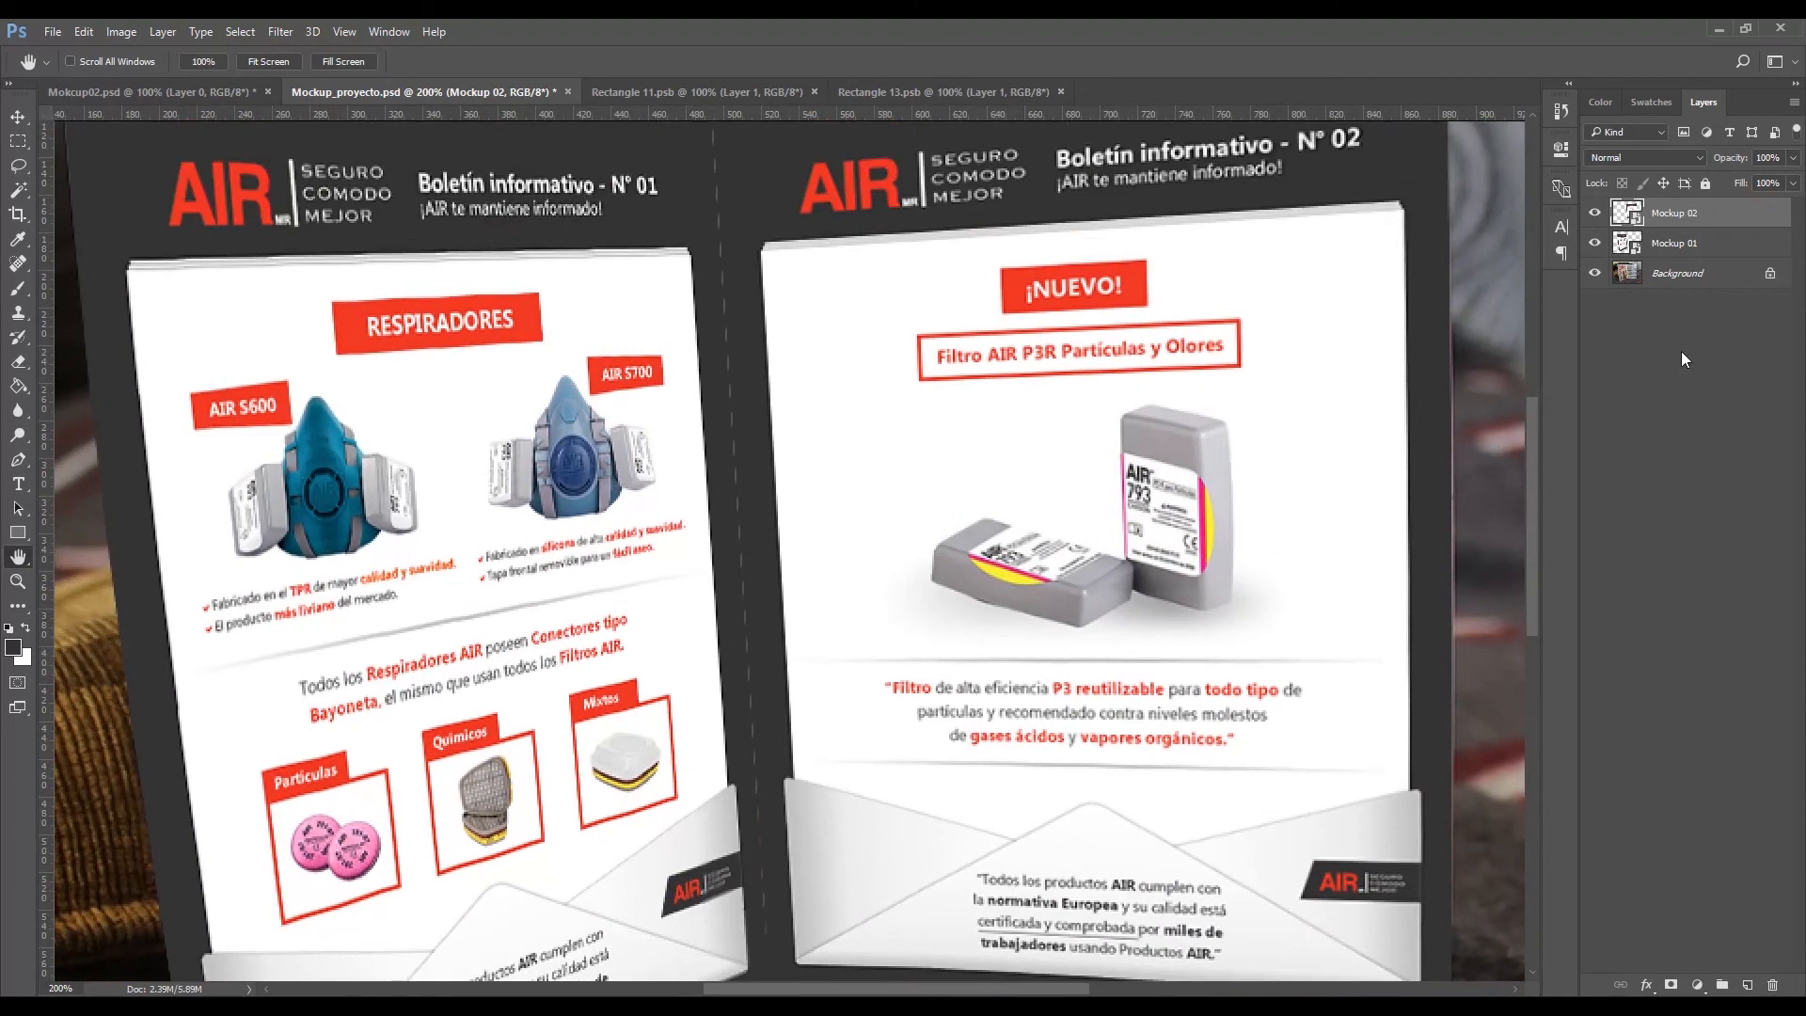
left_click(945, 341, "ctrl")
left_click_drag(952, 286, 880, 504)
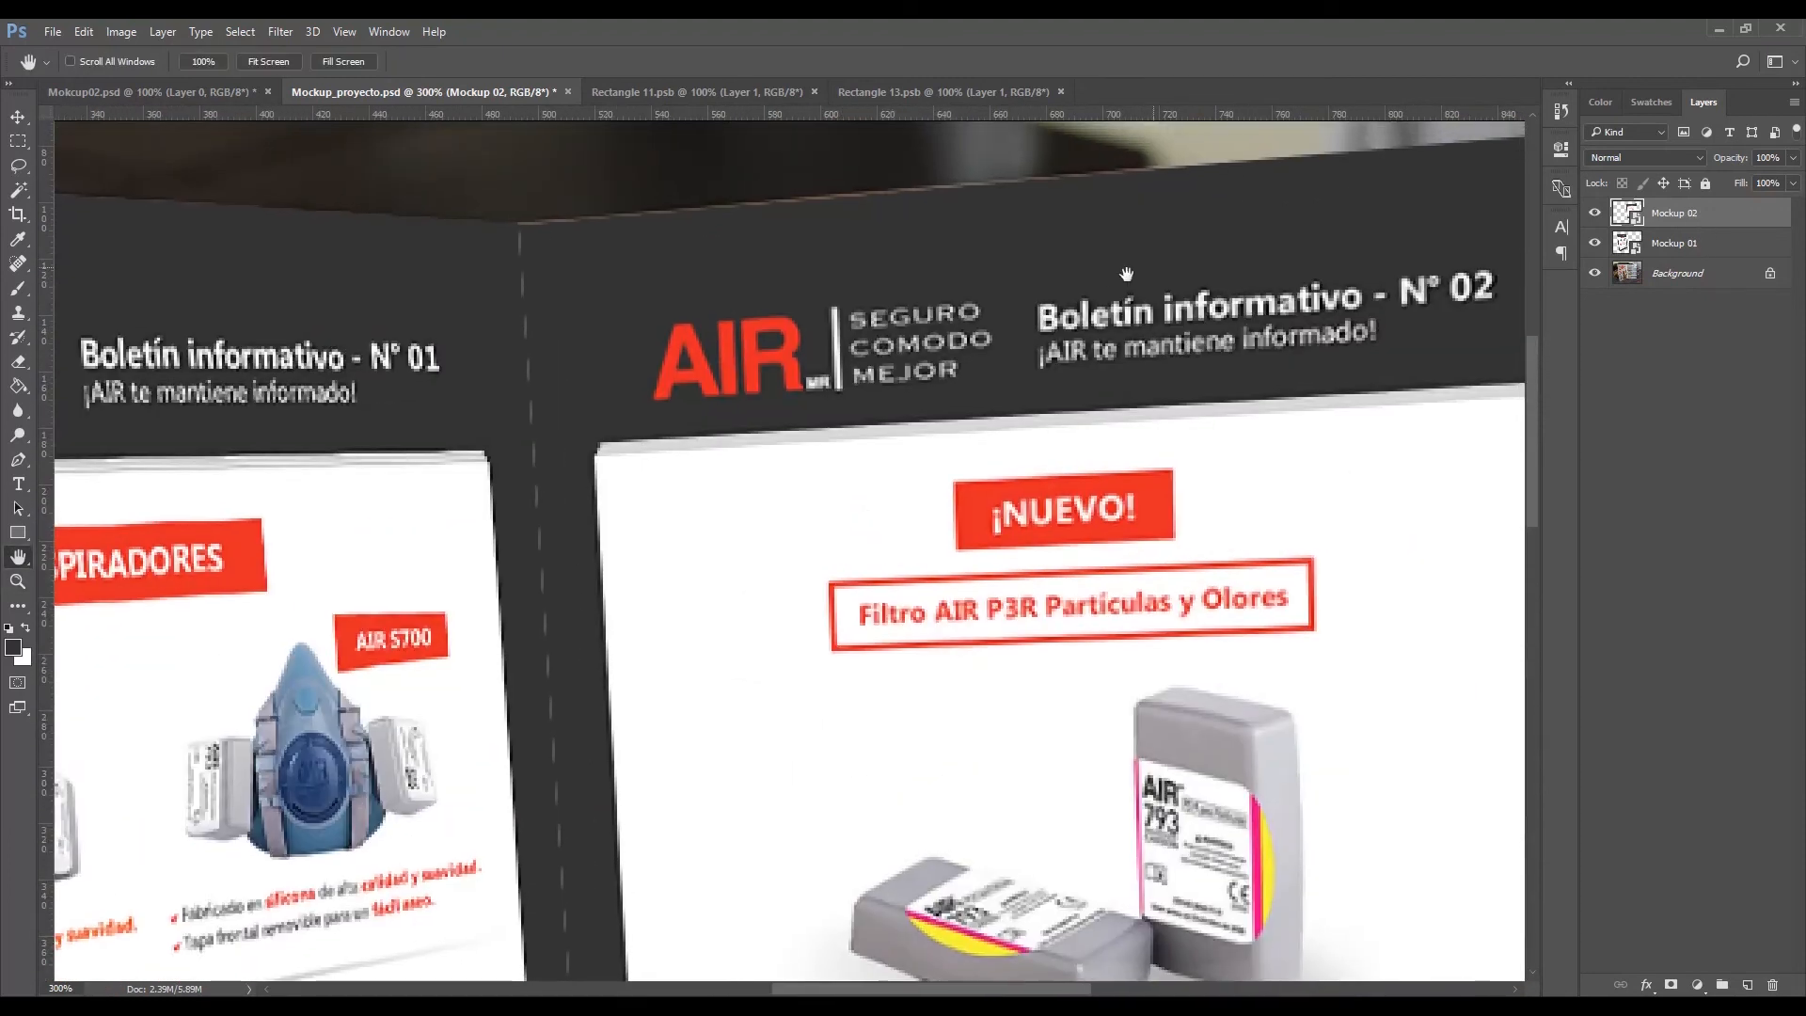
key("ctrl+t")
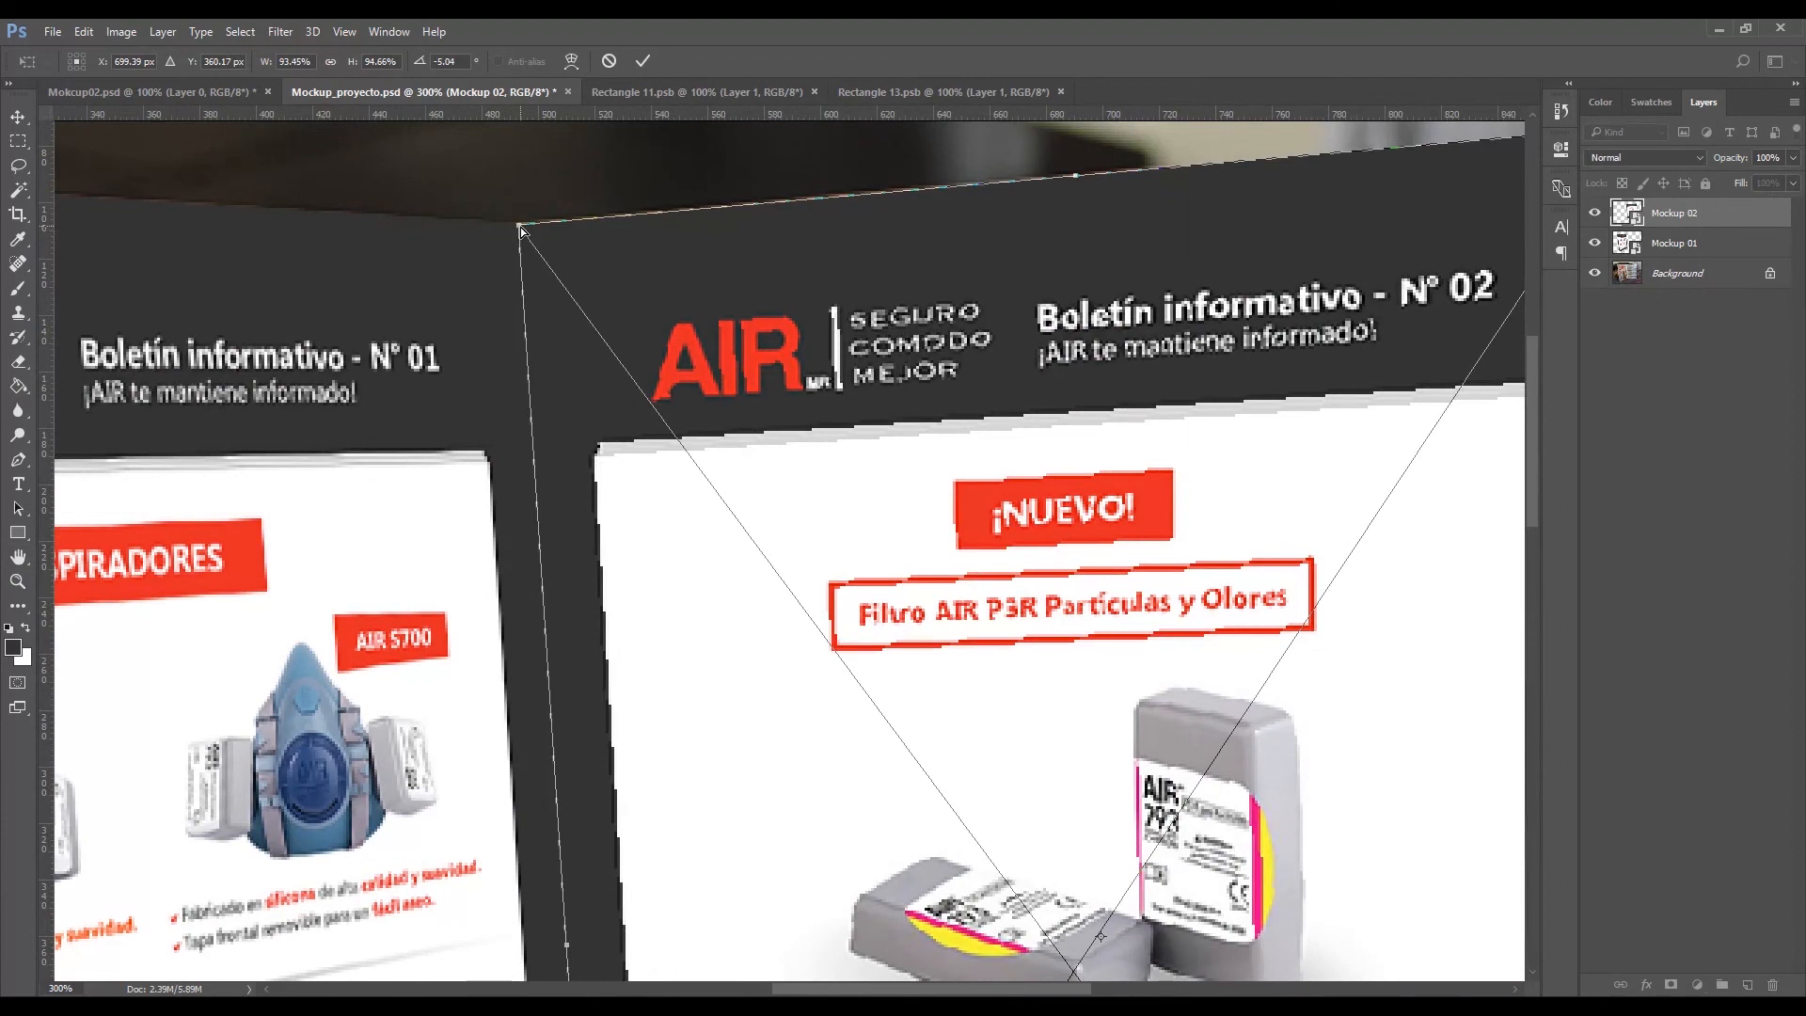
left_click_drag(519, 229, 515, 225)
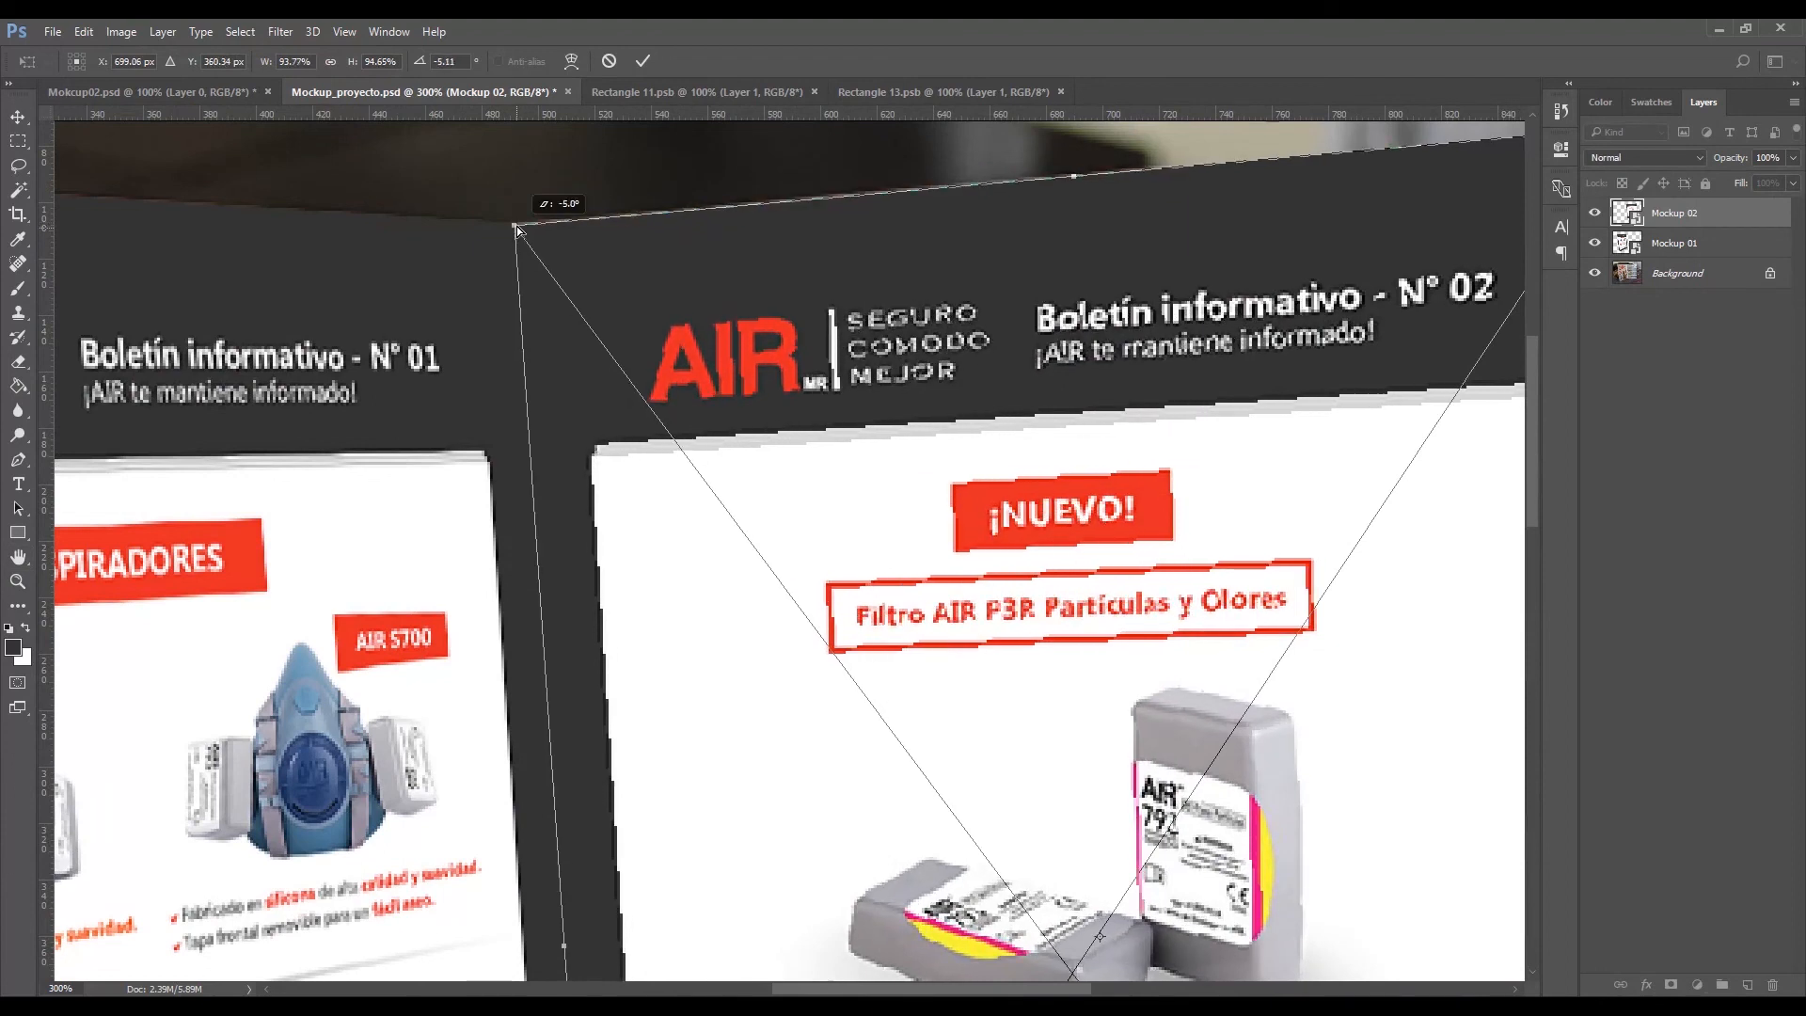
left_click(652, 62)
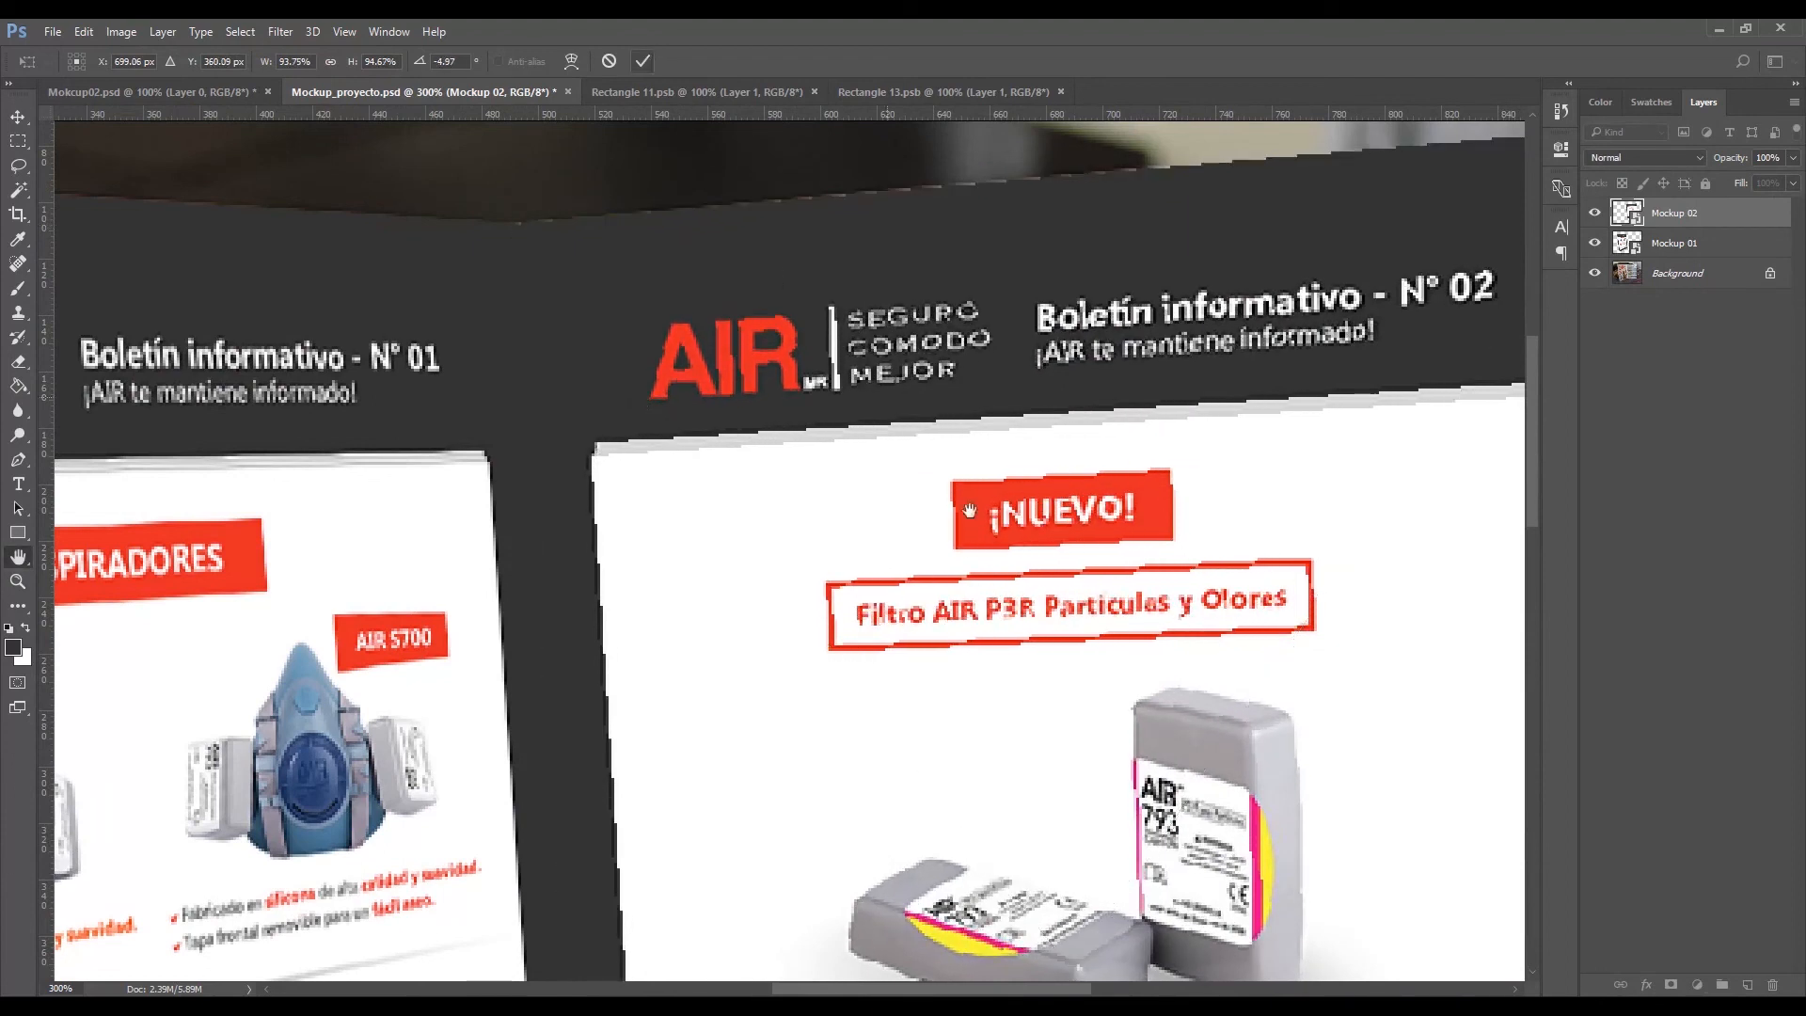
Step: Warp the Mockup 02 layer, nudging the upper handle of its outer right edge slightly outward to cover the photographed page's edge
key("z")
left_click(1099, 461, "alt")
left_click(1099, 461, "alt")
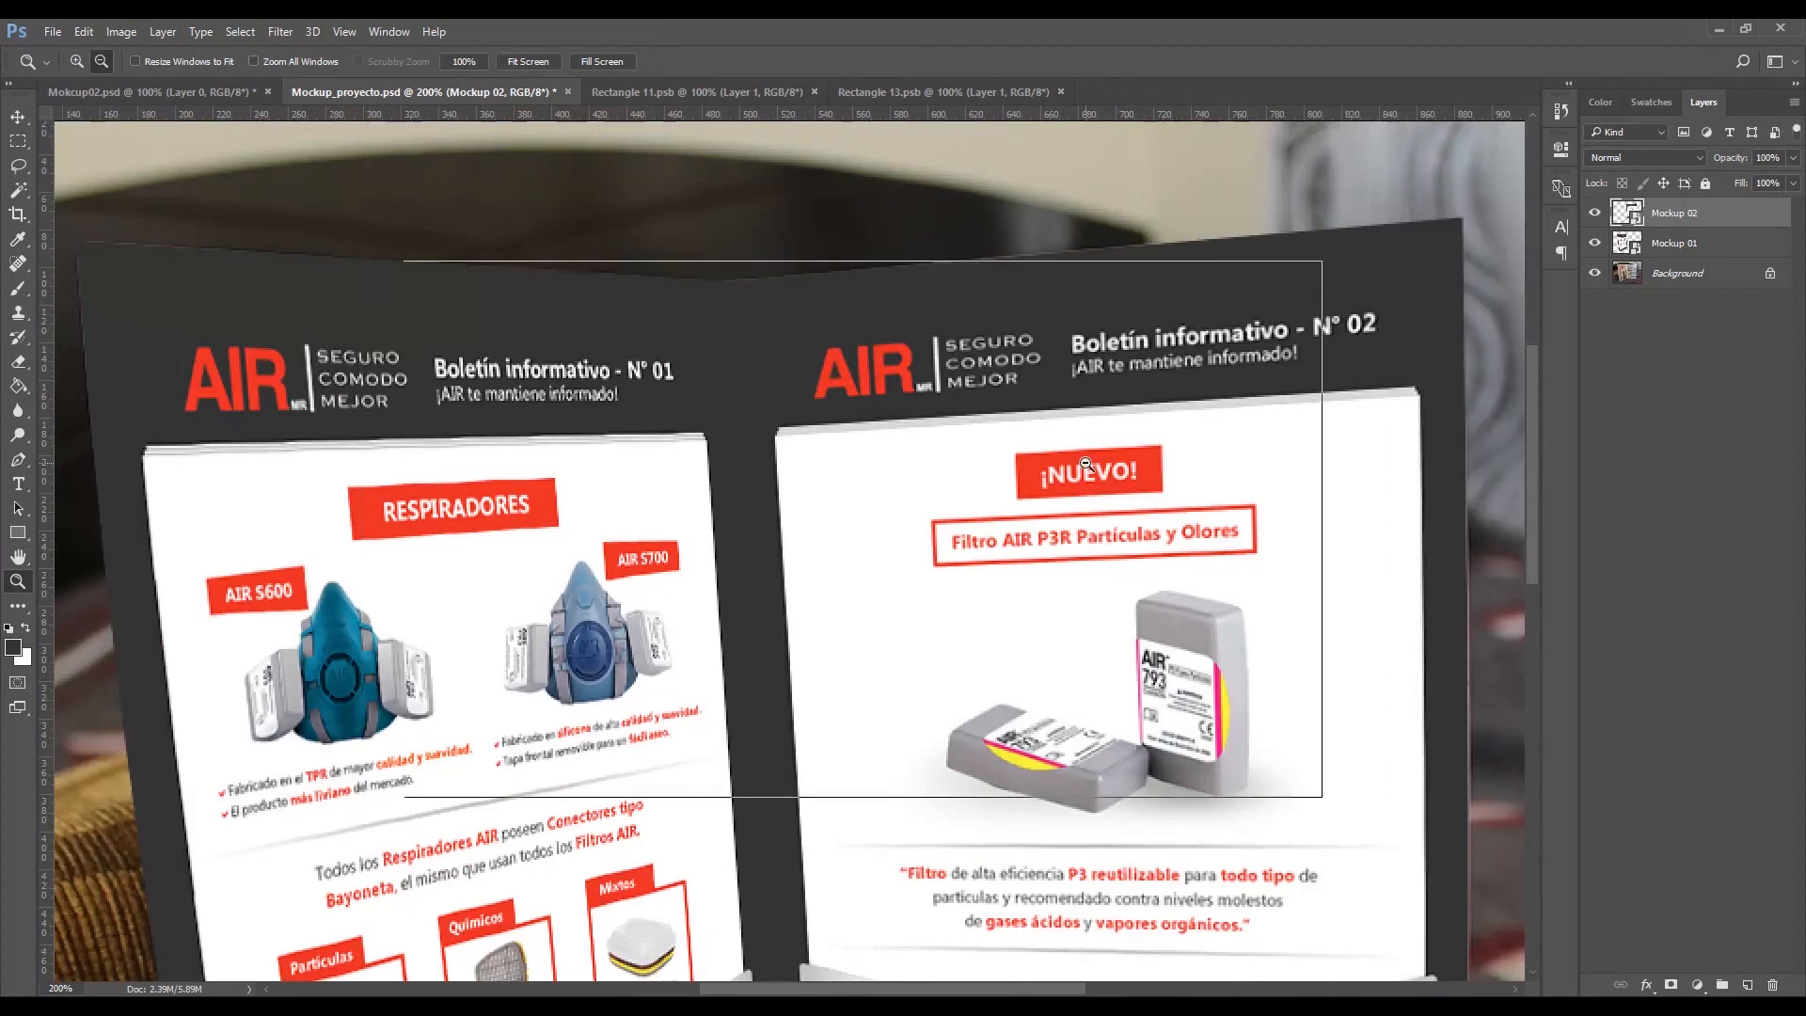
key("h")
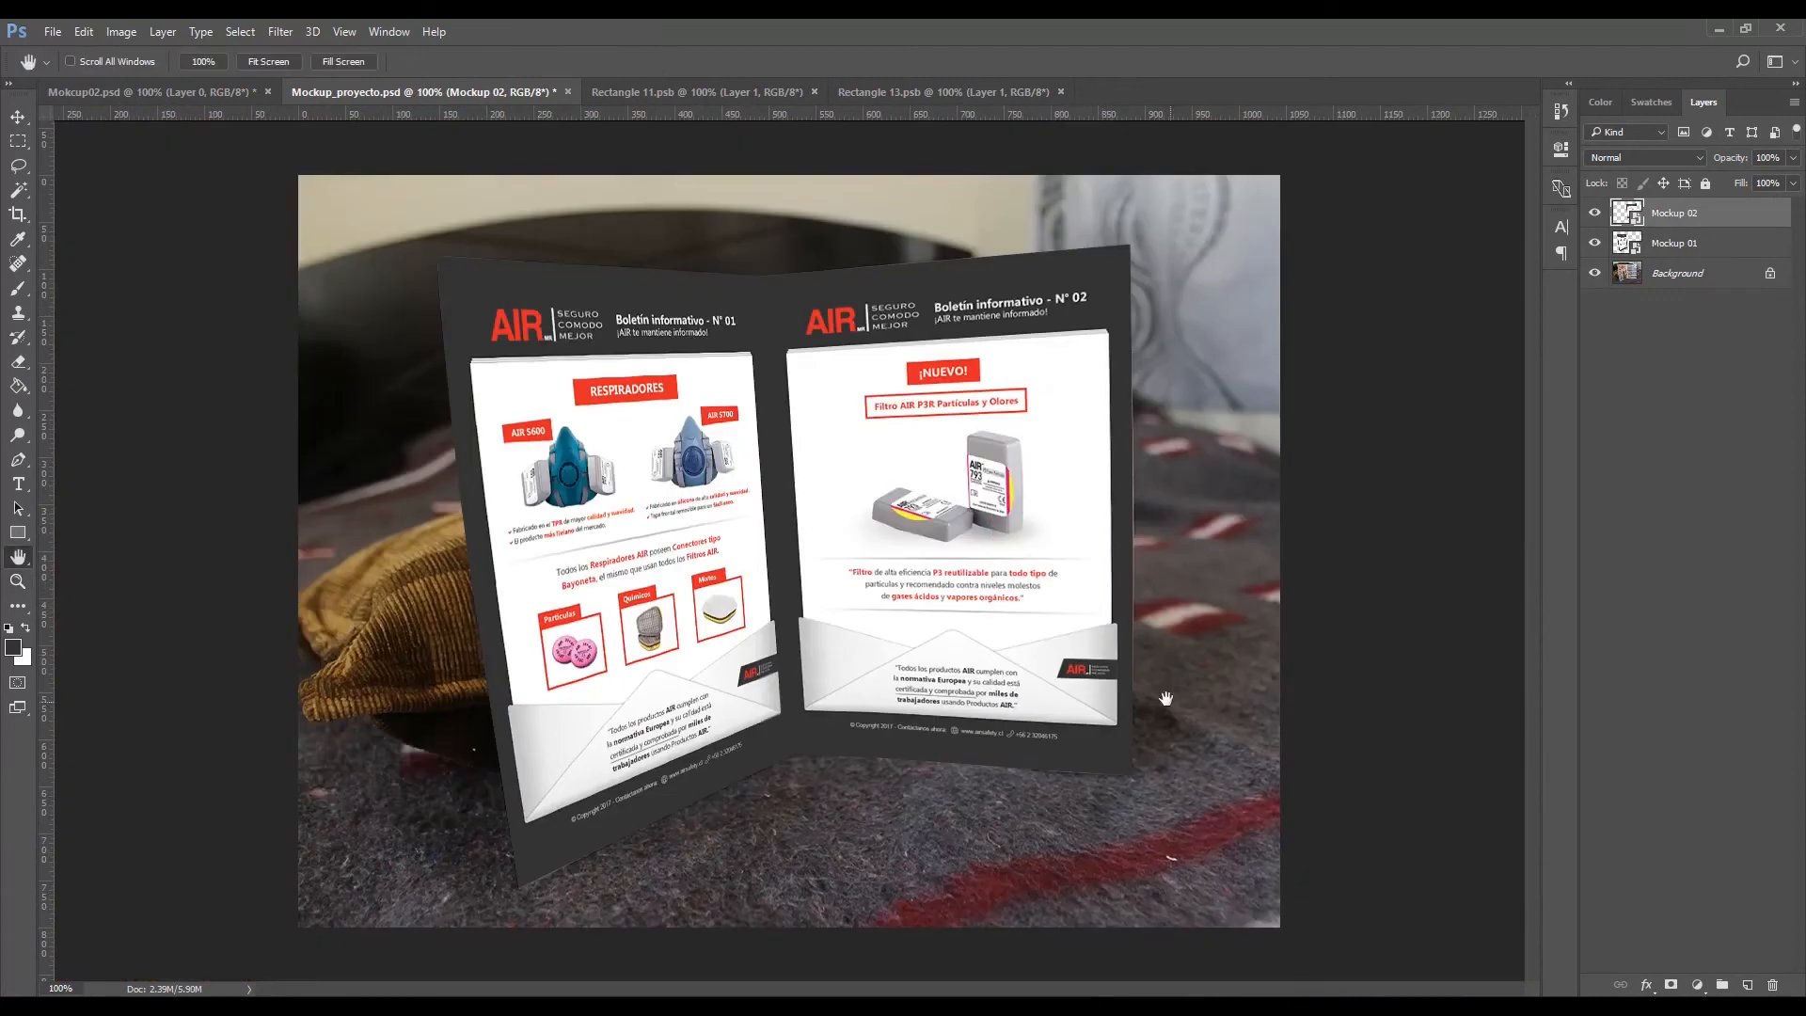
key("z")
left_click(1149, 516)
key("h")
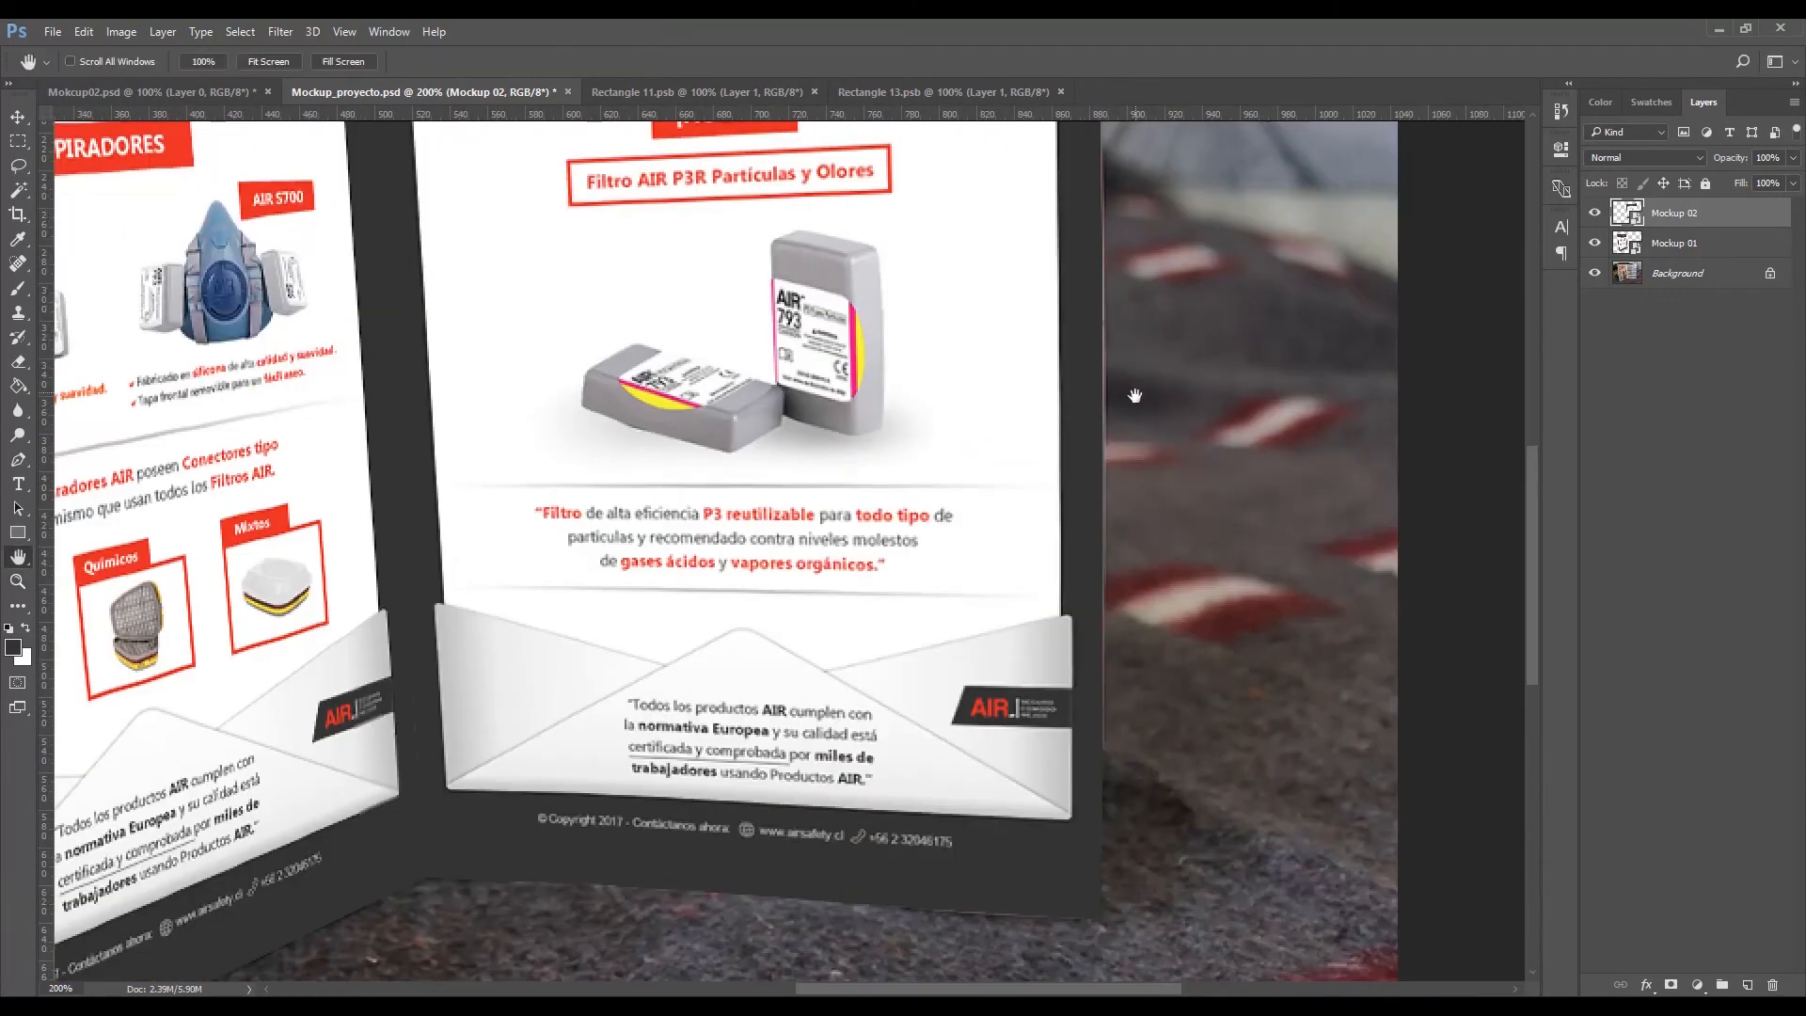
left_click_drag(1135, 395, 1122, 458)
key("ctrl+t")
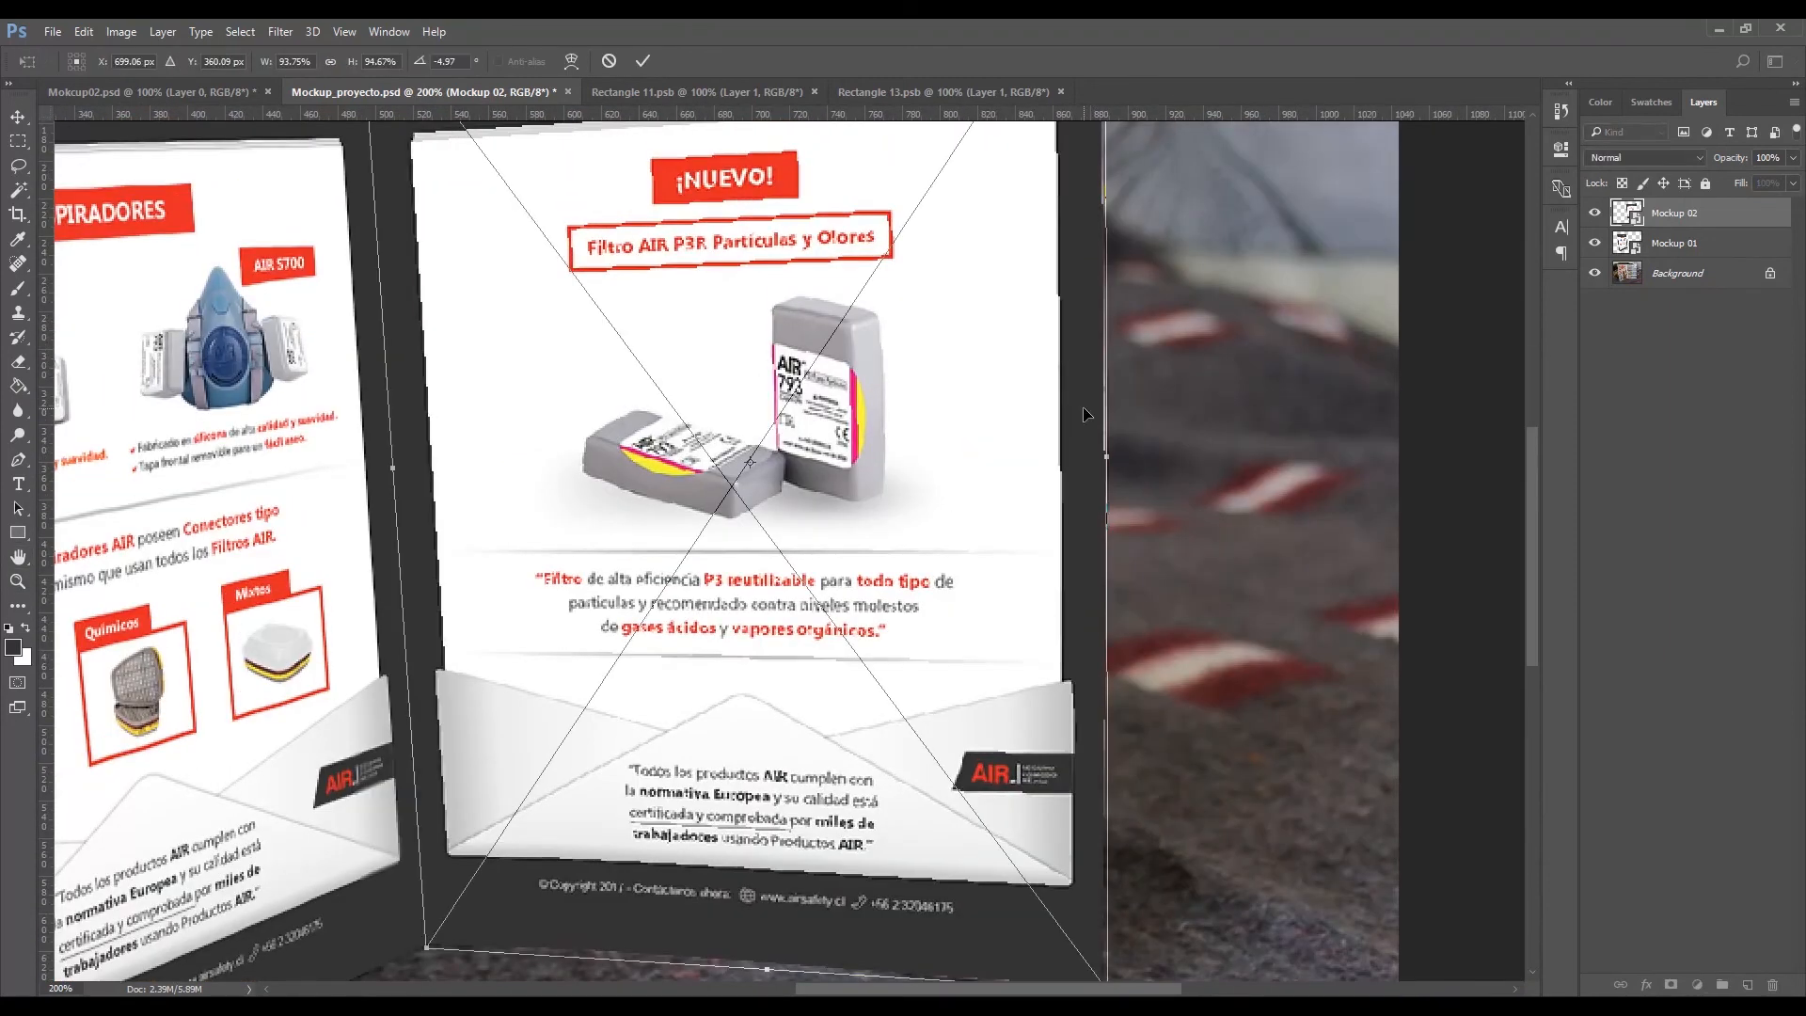
right_click(1094, 407)
left_click(1167, 562)
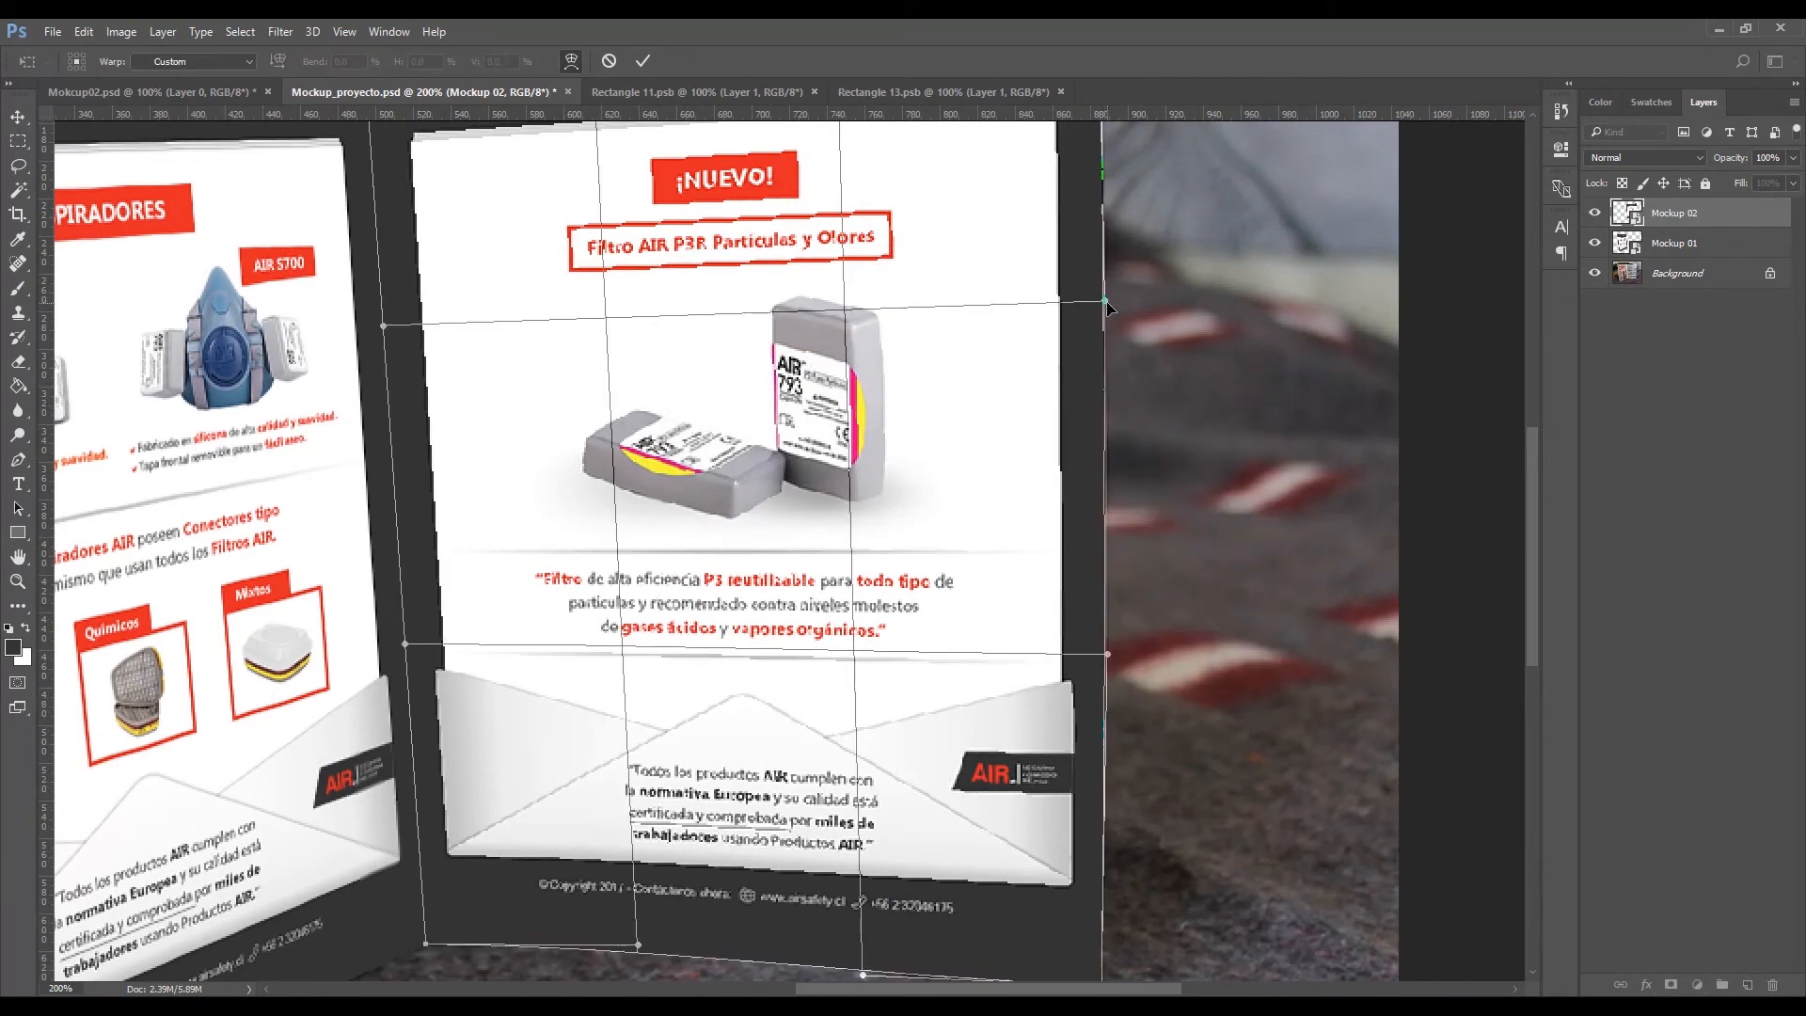
left_click_drag(1105, 301, 1107, 302)
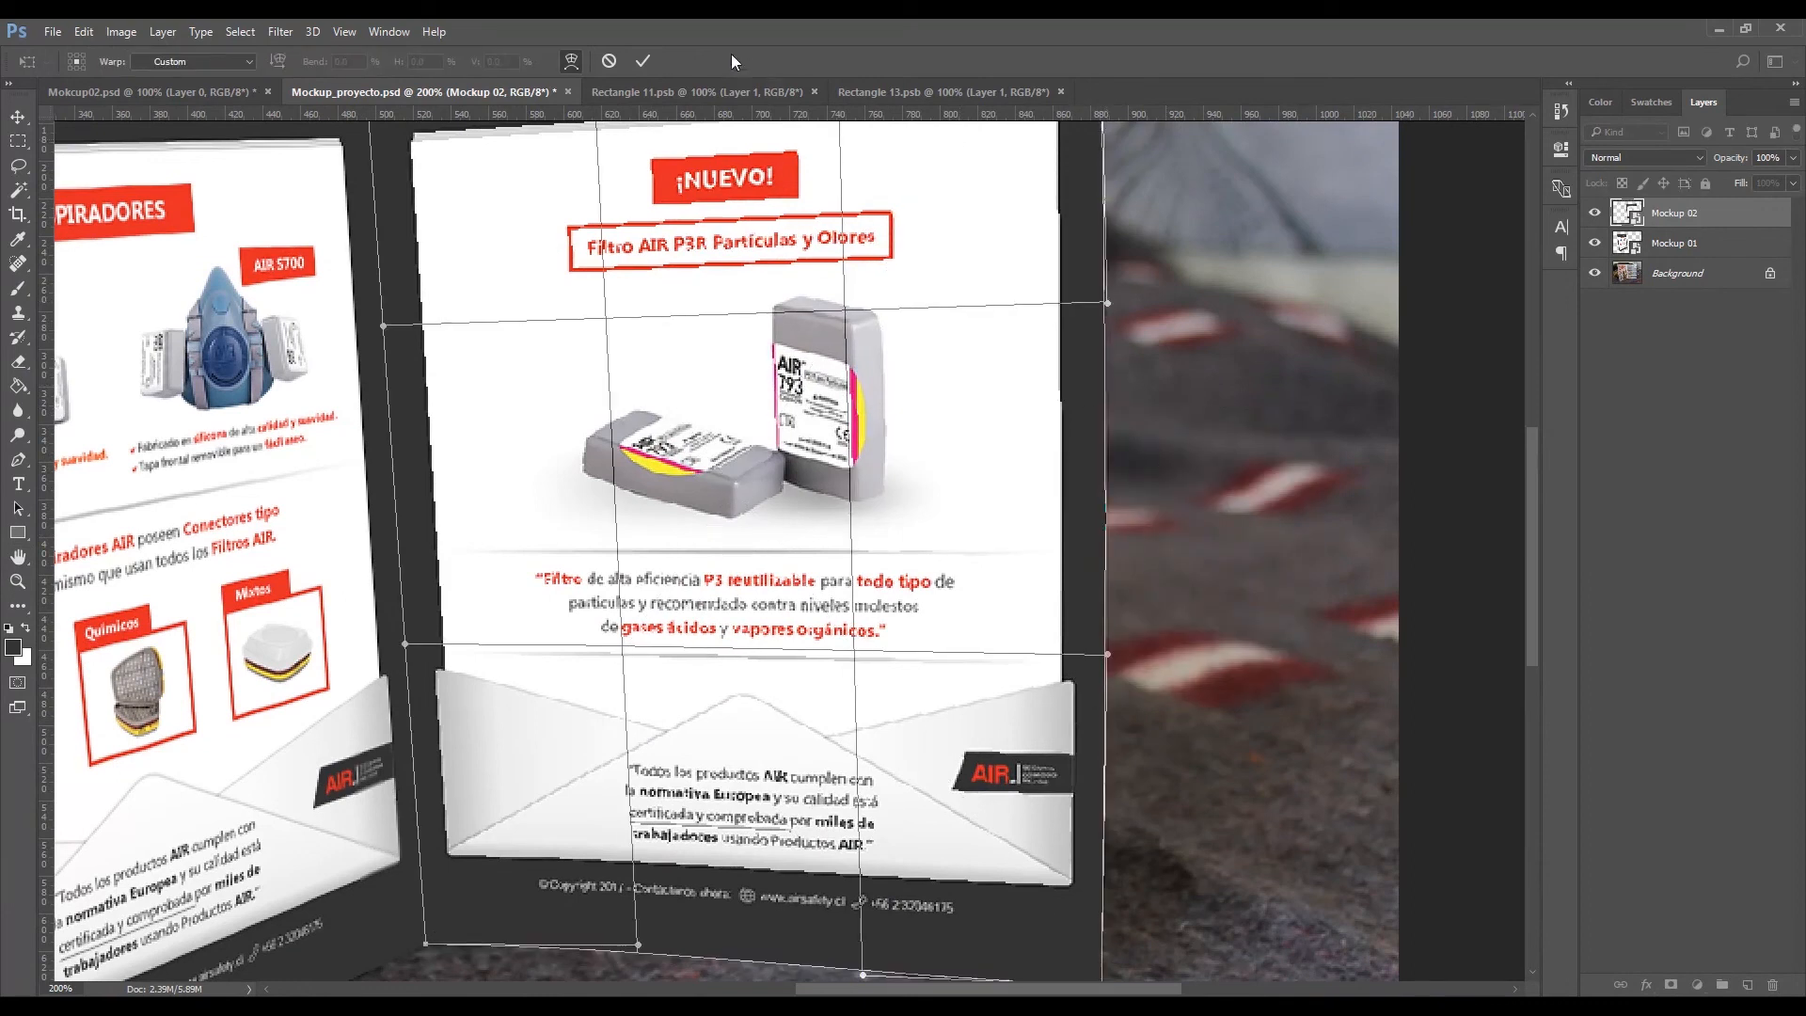
left_click(642, 60)
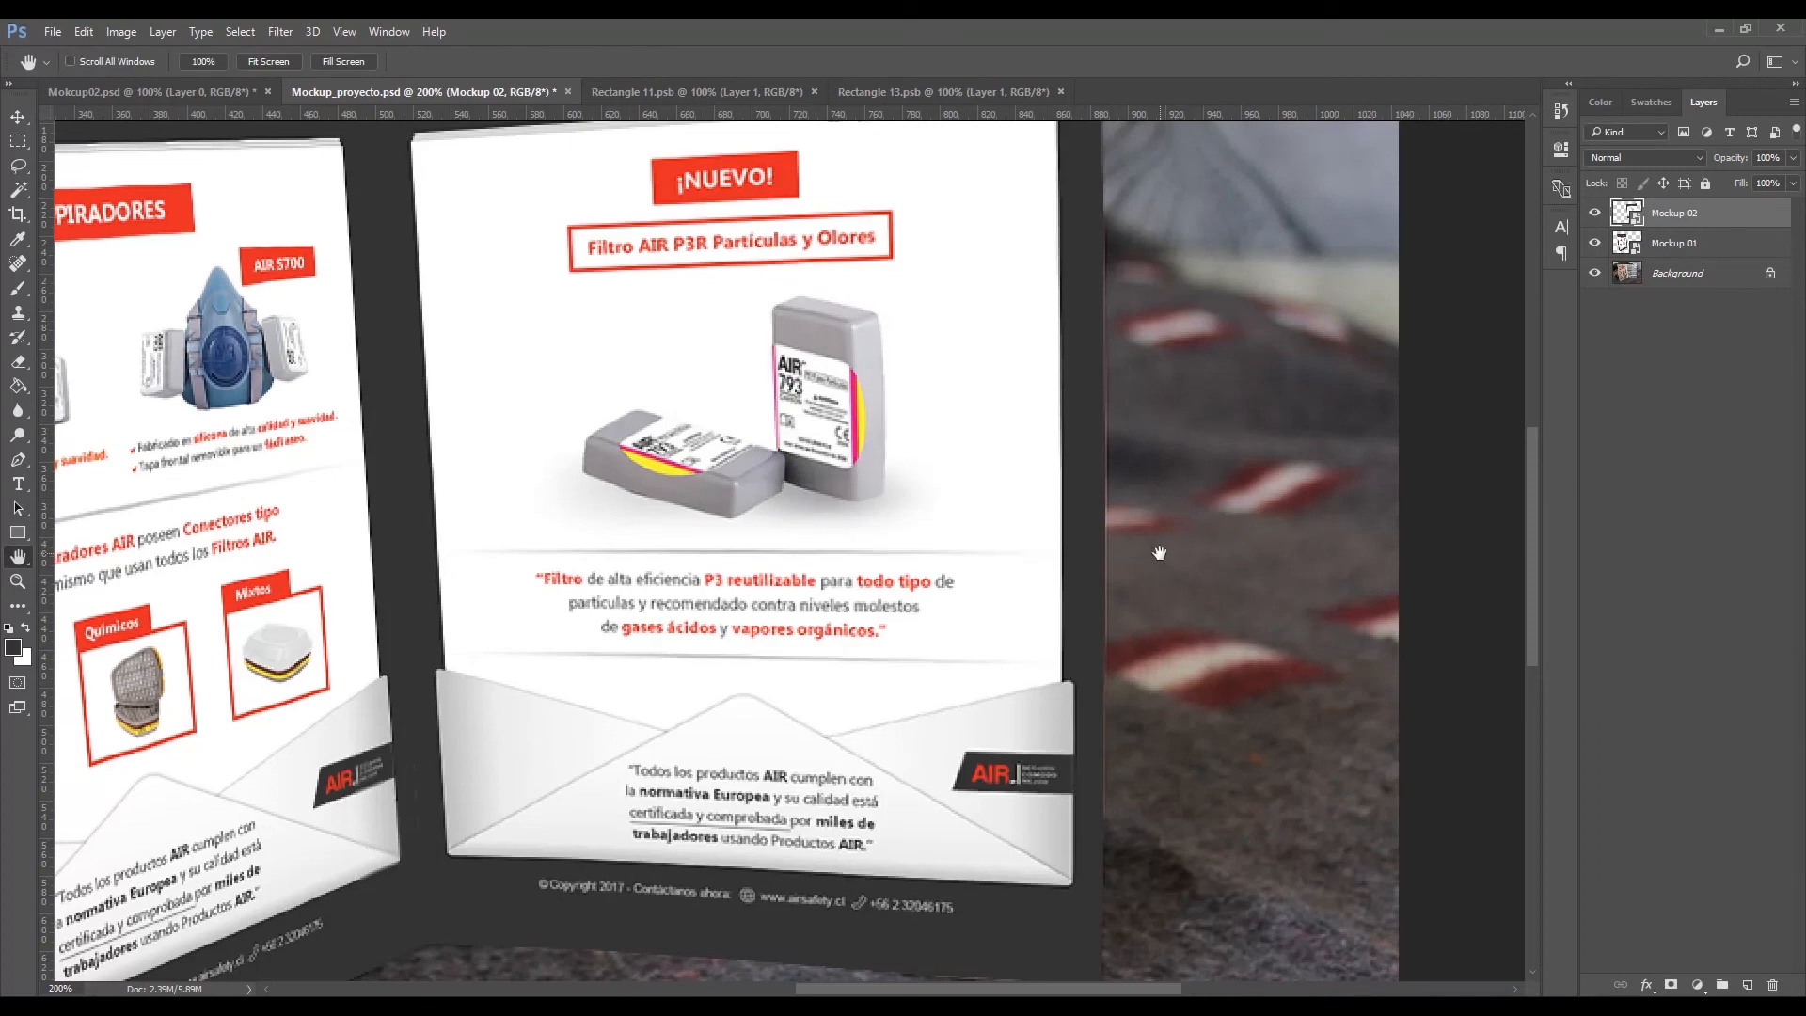
Step: Warp the Mockup 02 layer again, nudging the lower handle of its outer right edge slightly outward over the remaining page edge
key("v")
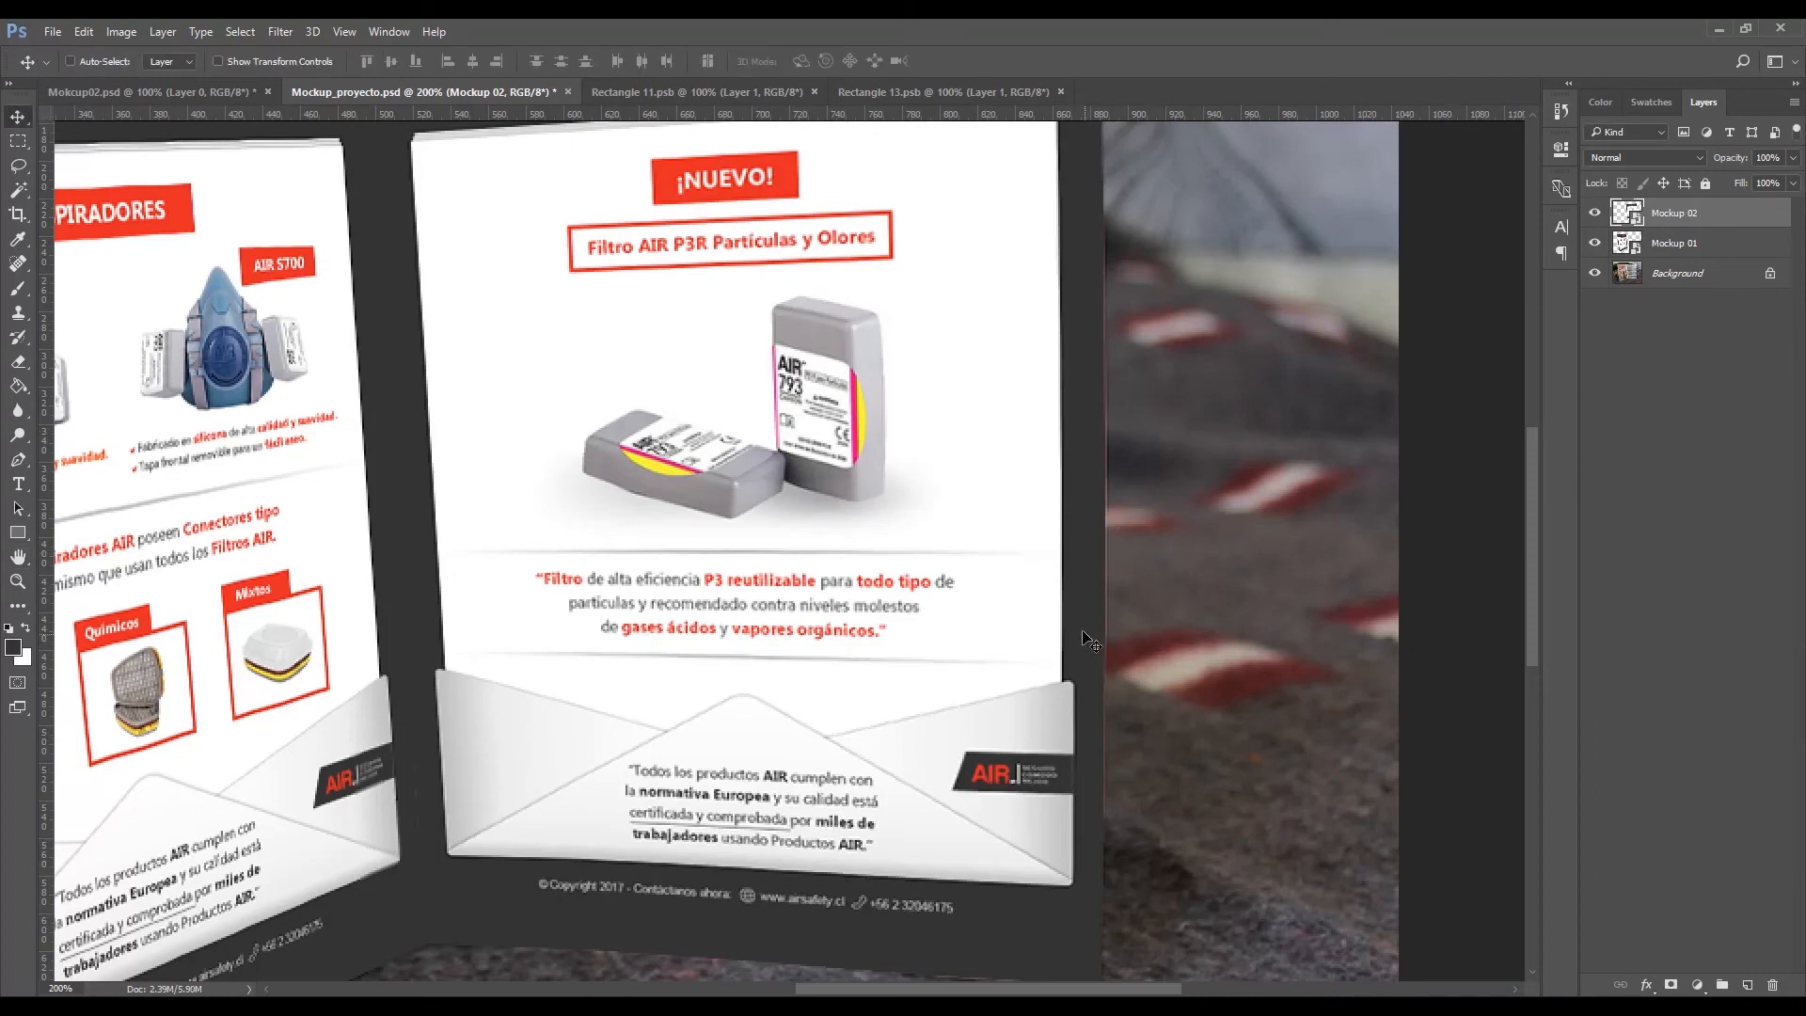
key("ctrl+t")
right_click(1069, 545)
left_click(1118, 710)
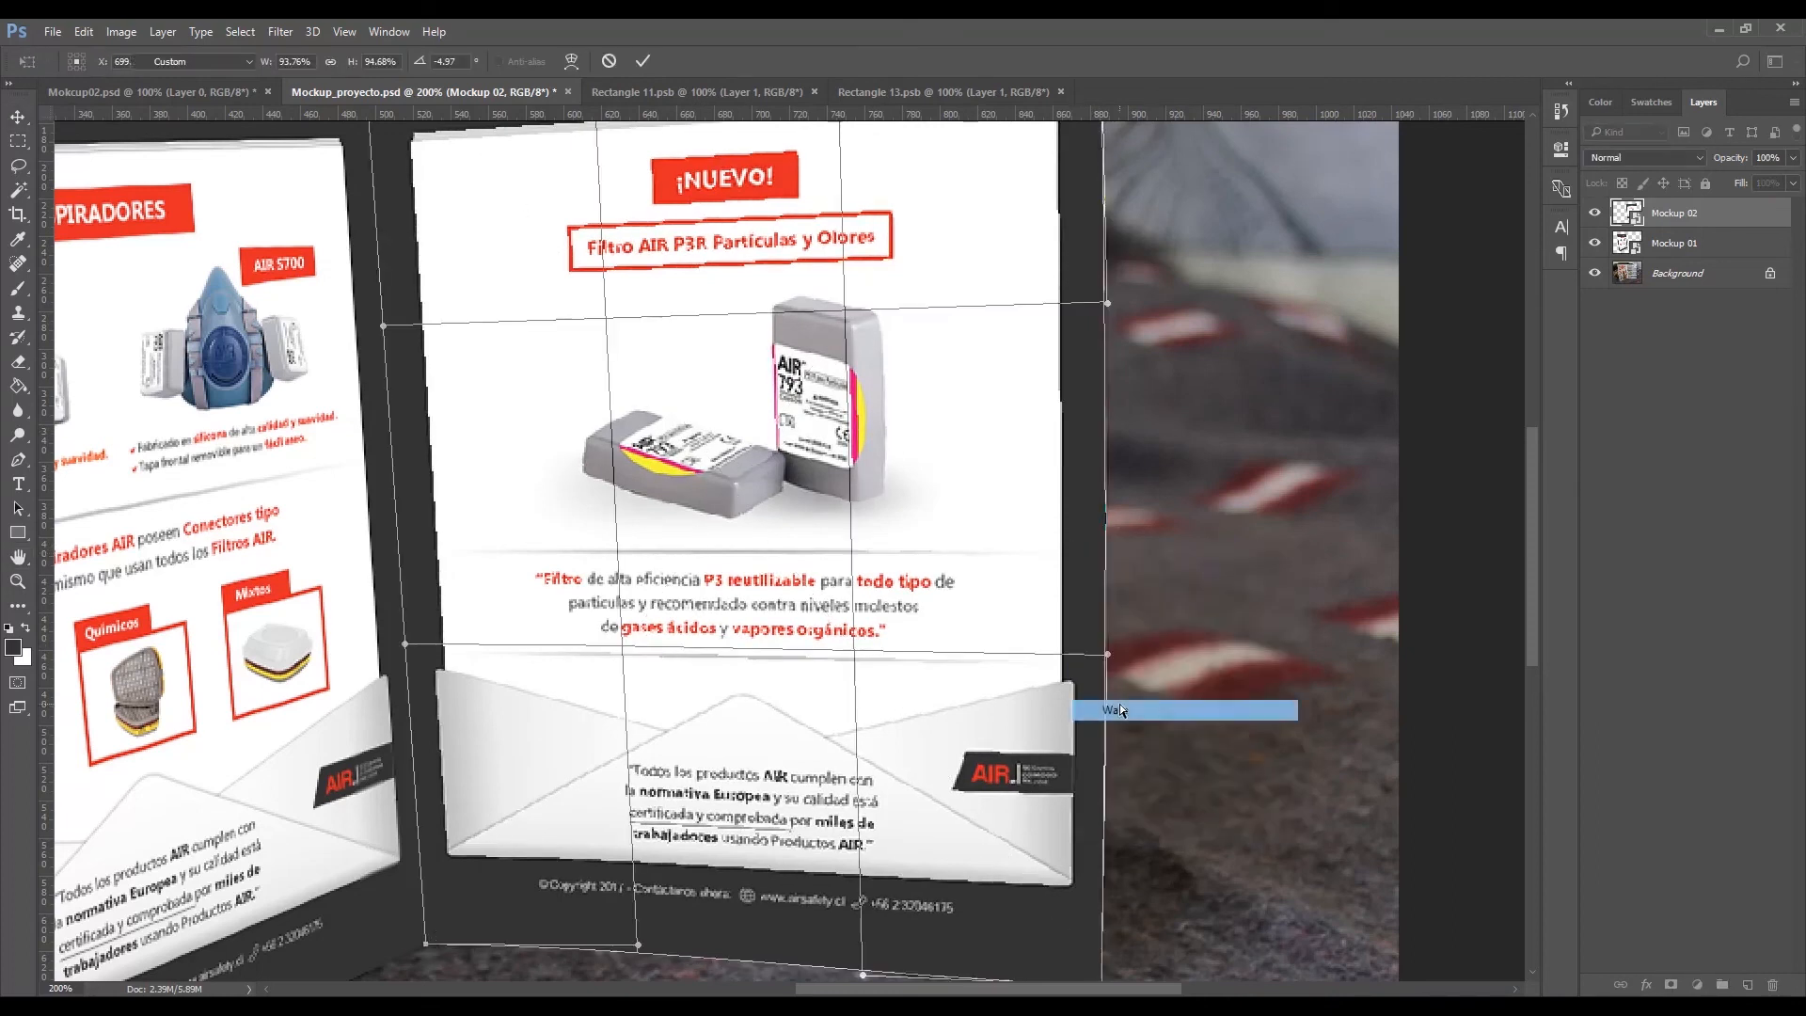
left_click_drag(1108, 655, 1112, 657)
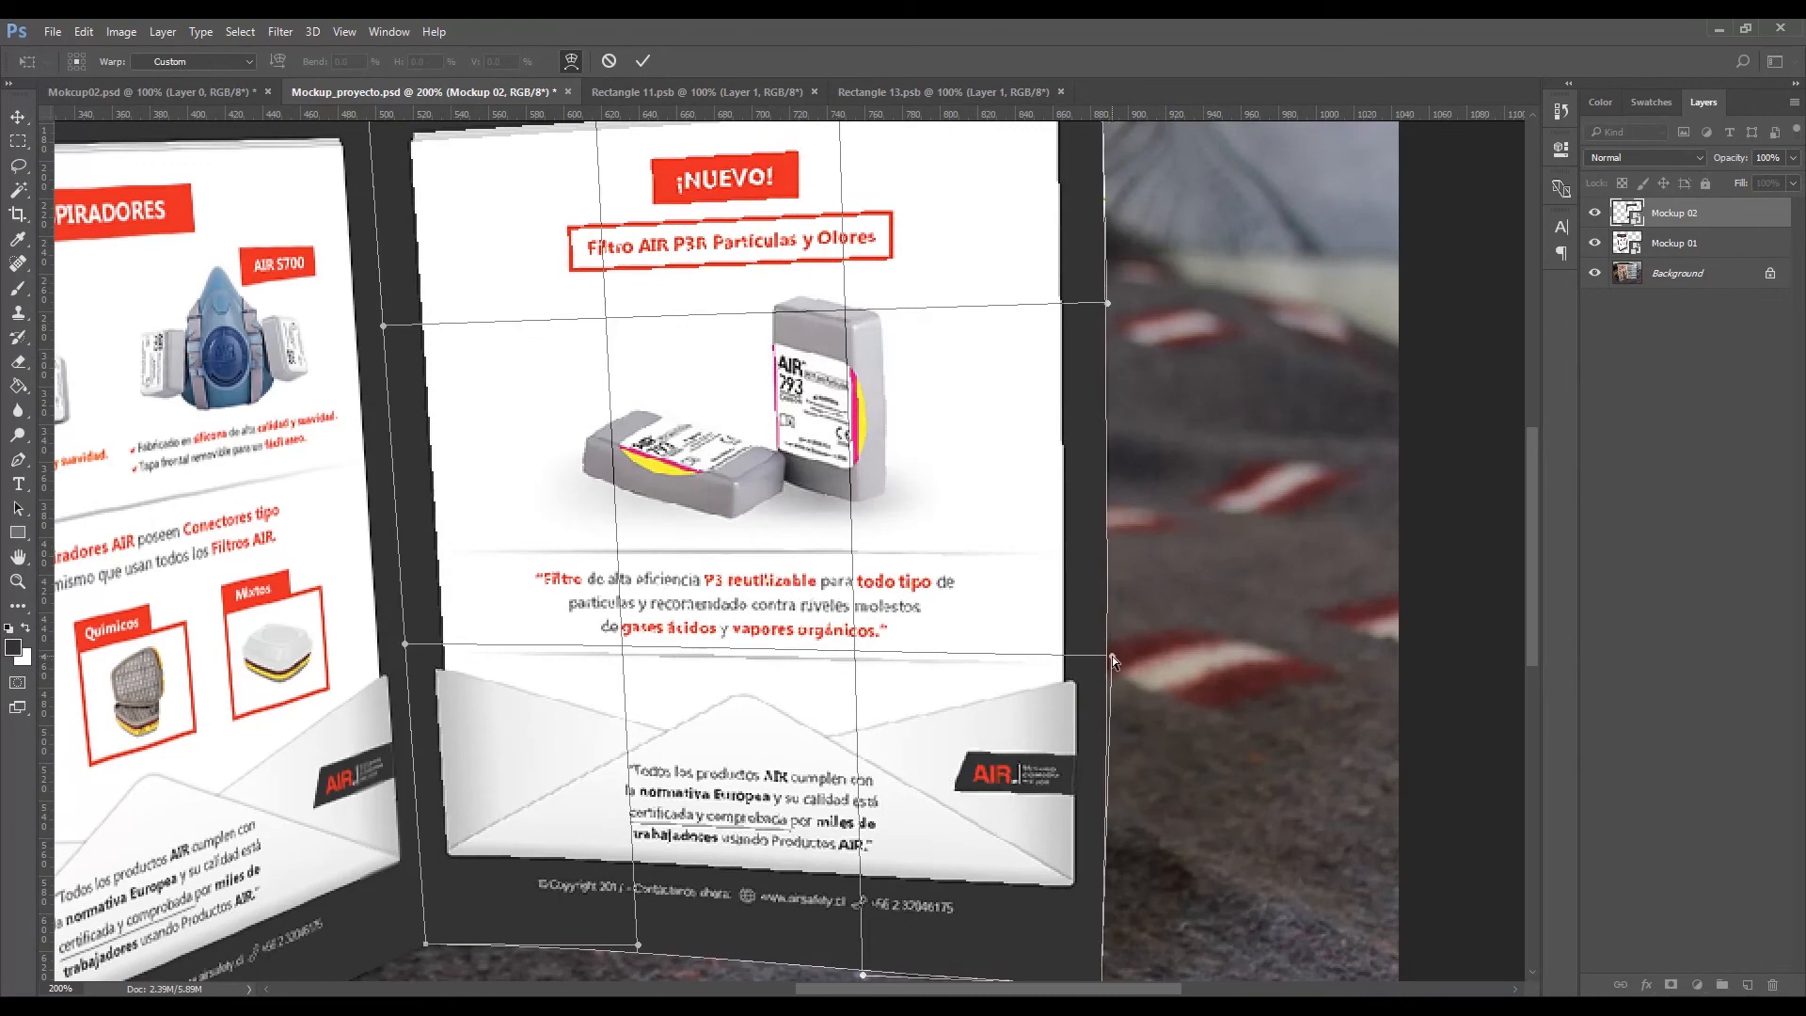
left_click(642, 61)
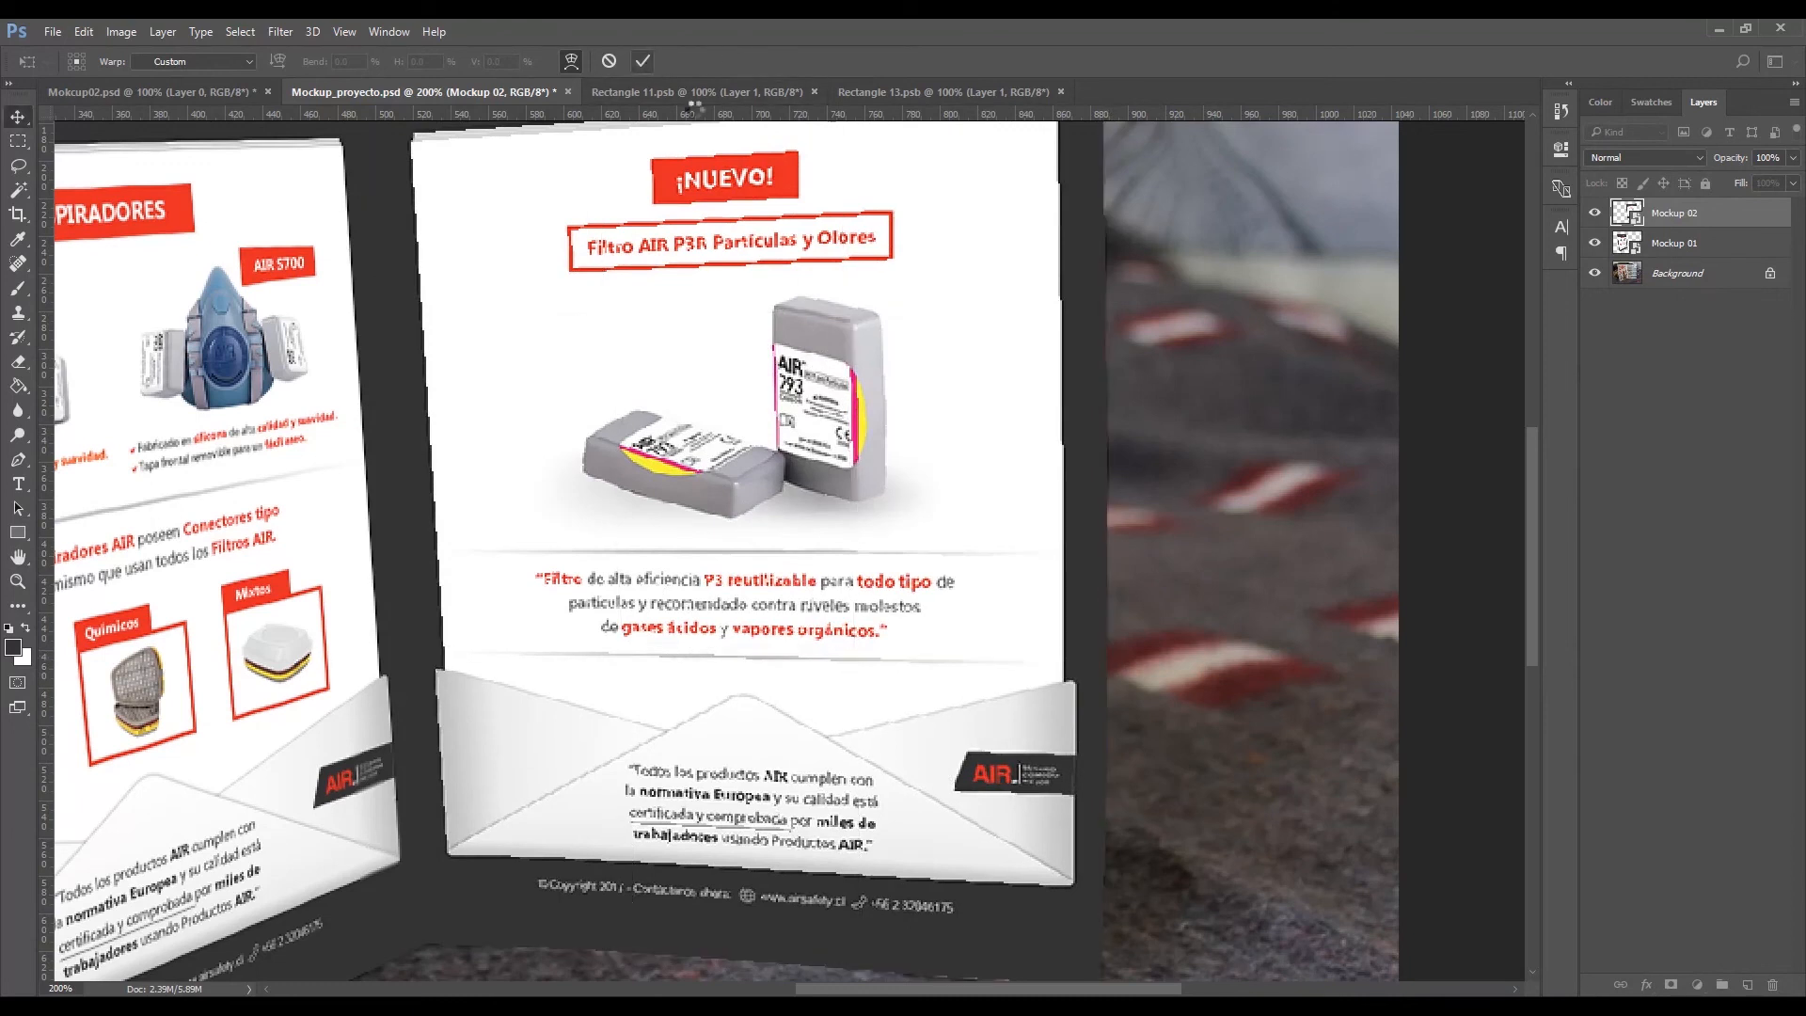
Step: Show the effect layers in Mokcup02.psd and compare that finished mockup with Mockup_proyecto.psd
key("z")
left_click(1214, 509, "alt")
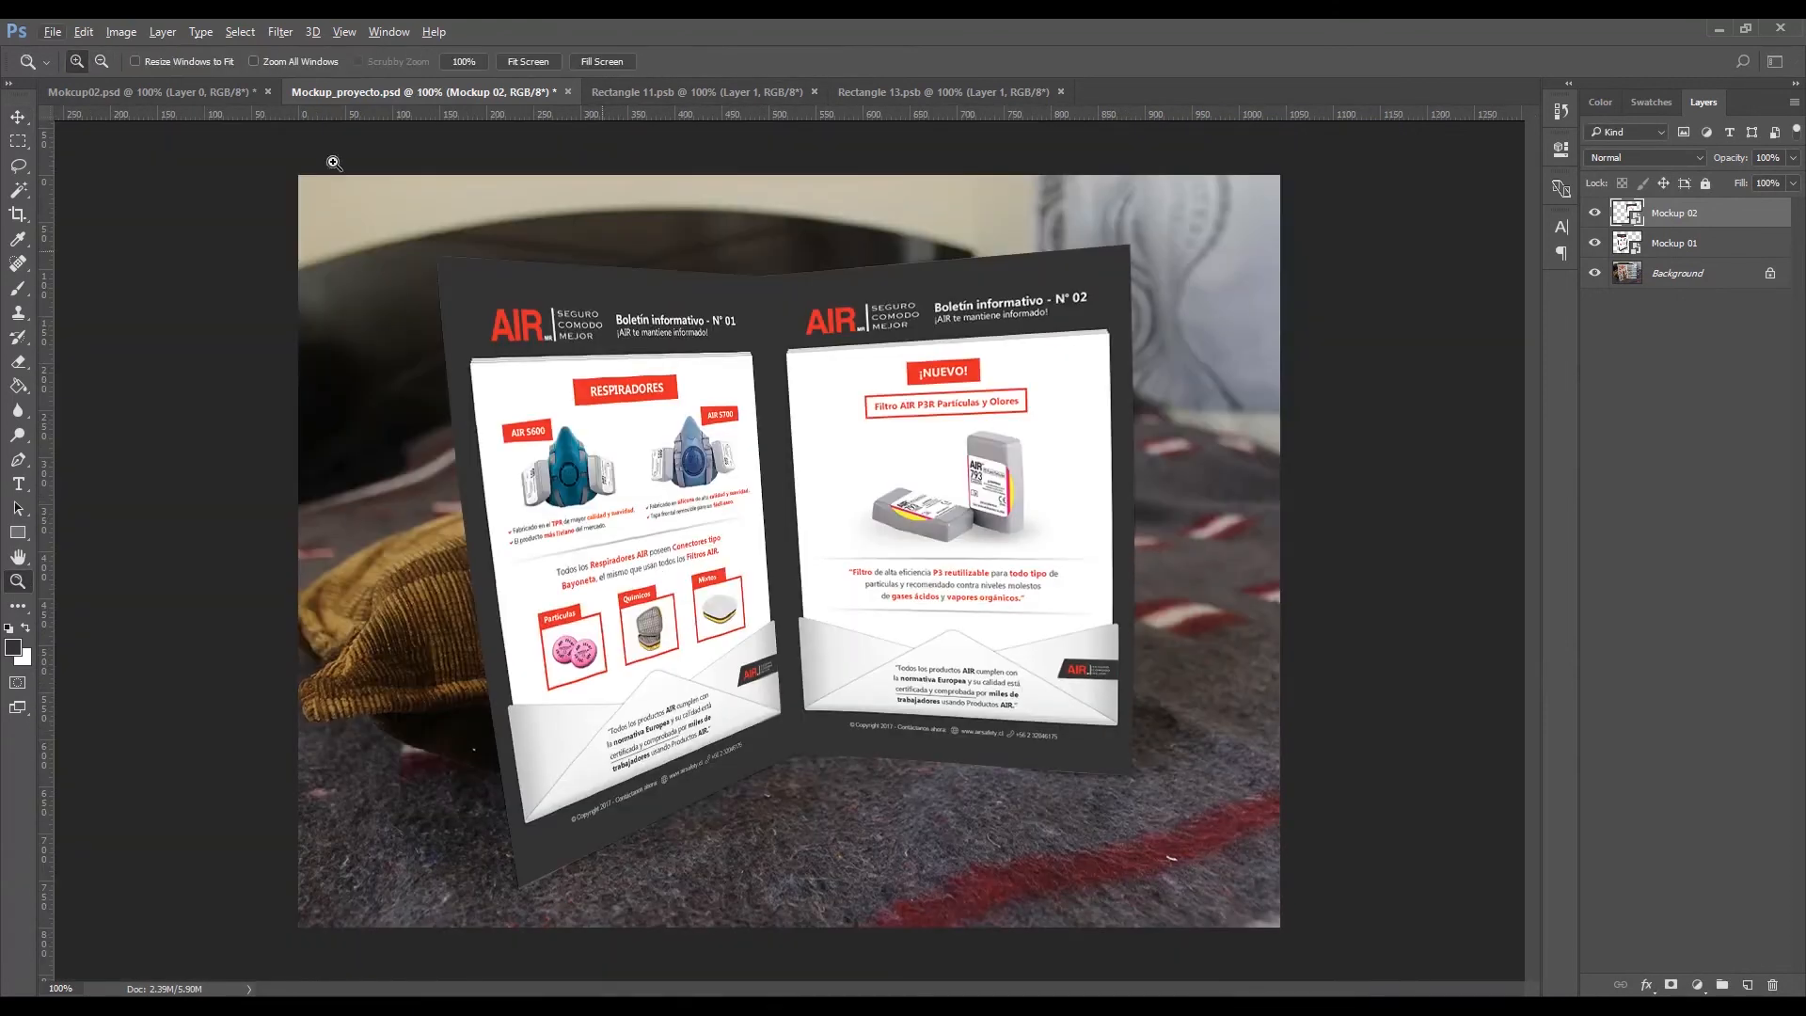
left_click(17, 117)
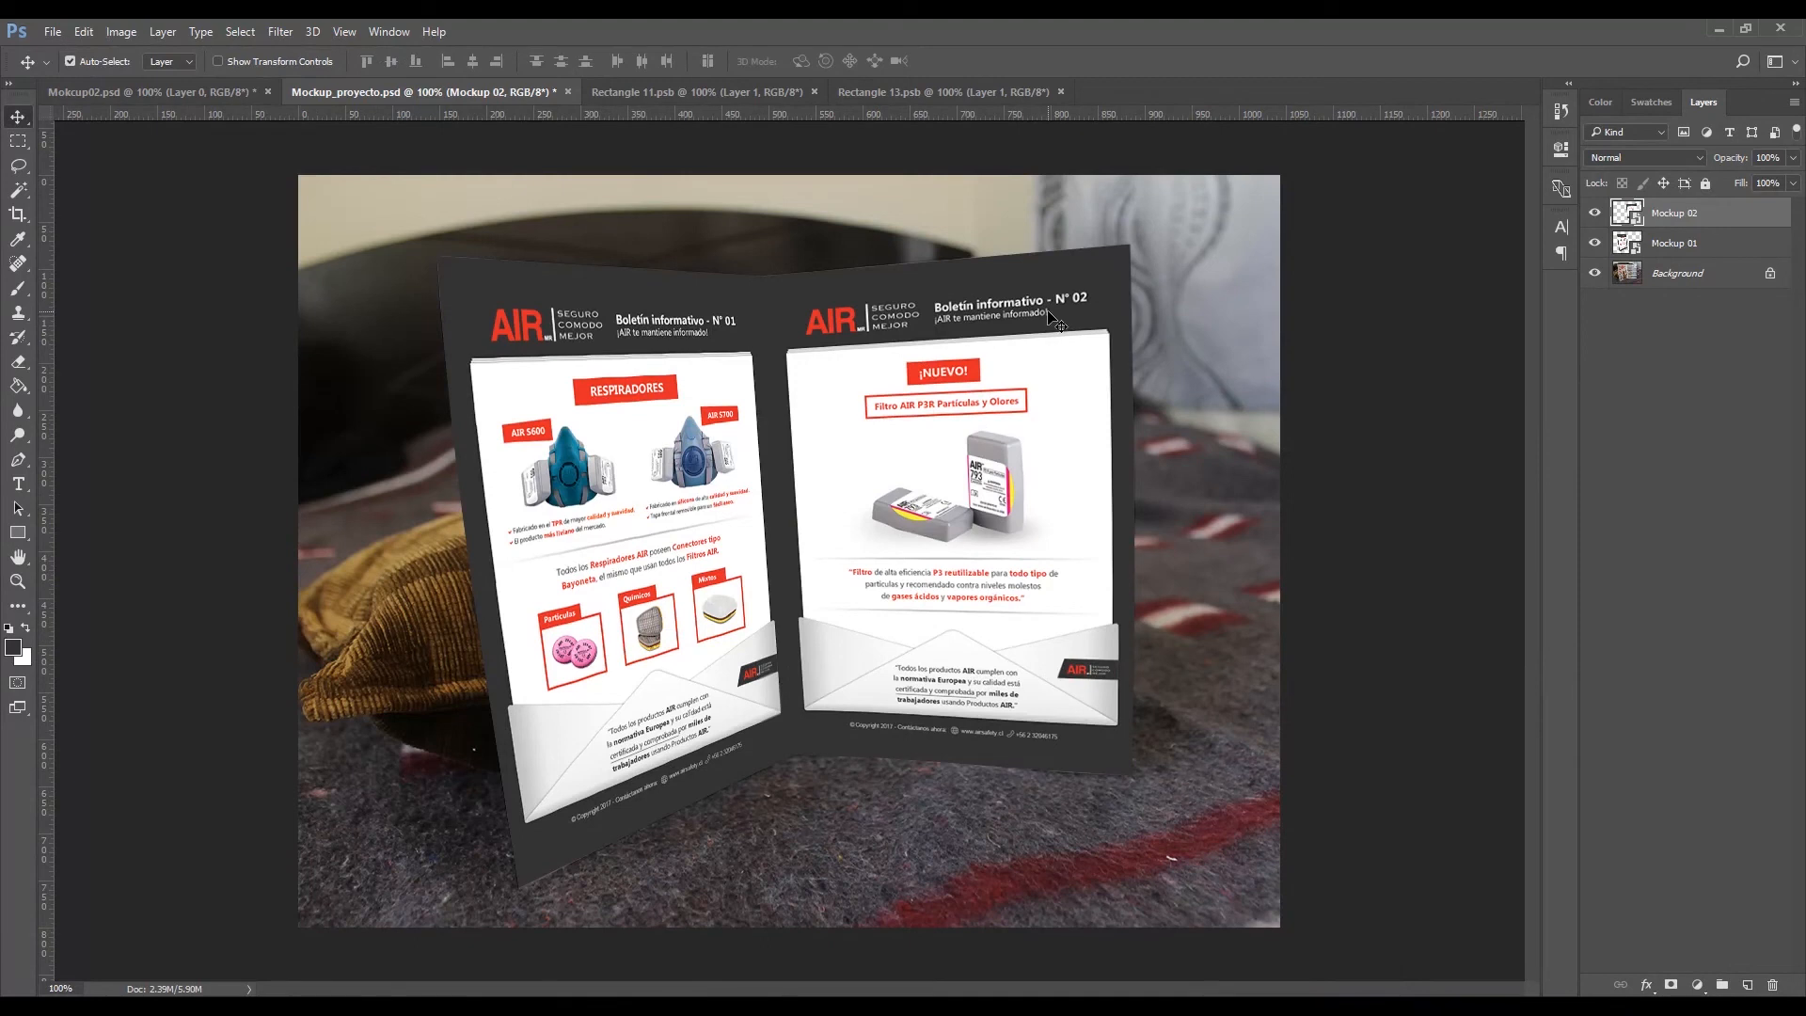
left_click(193, 91)
left_click_drag(1595, 595, 1595, 218)
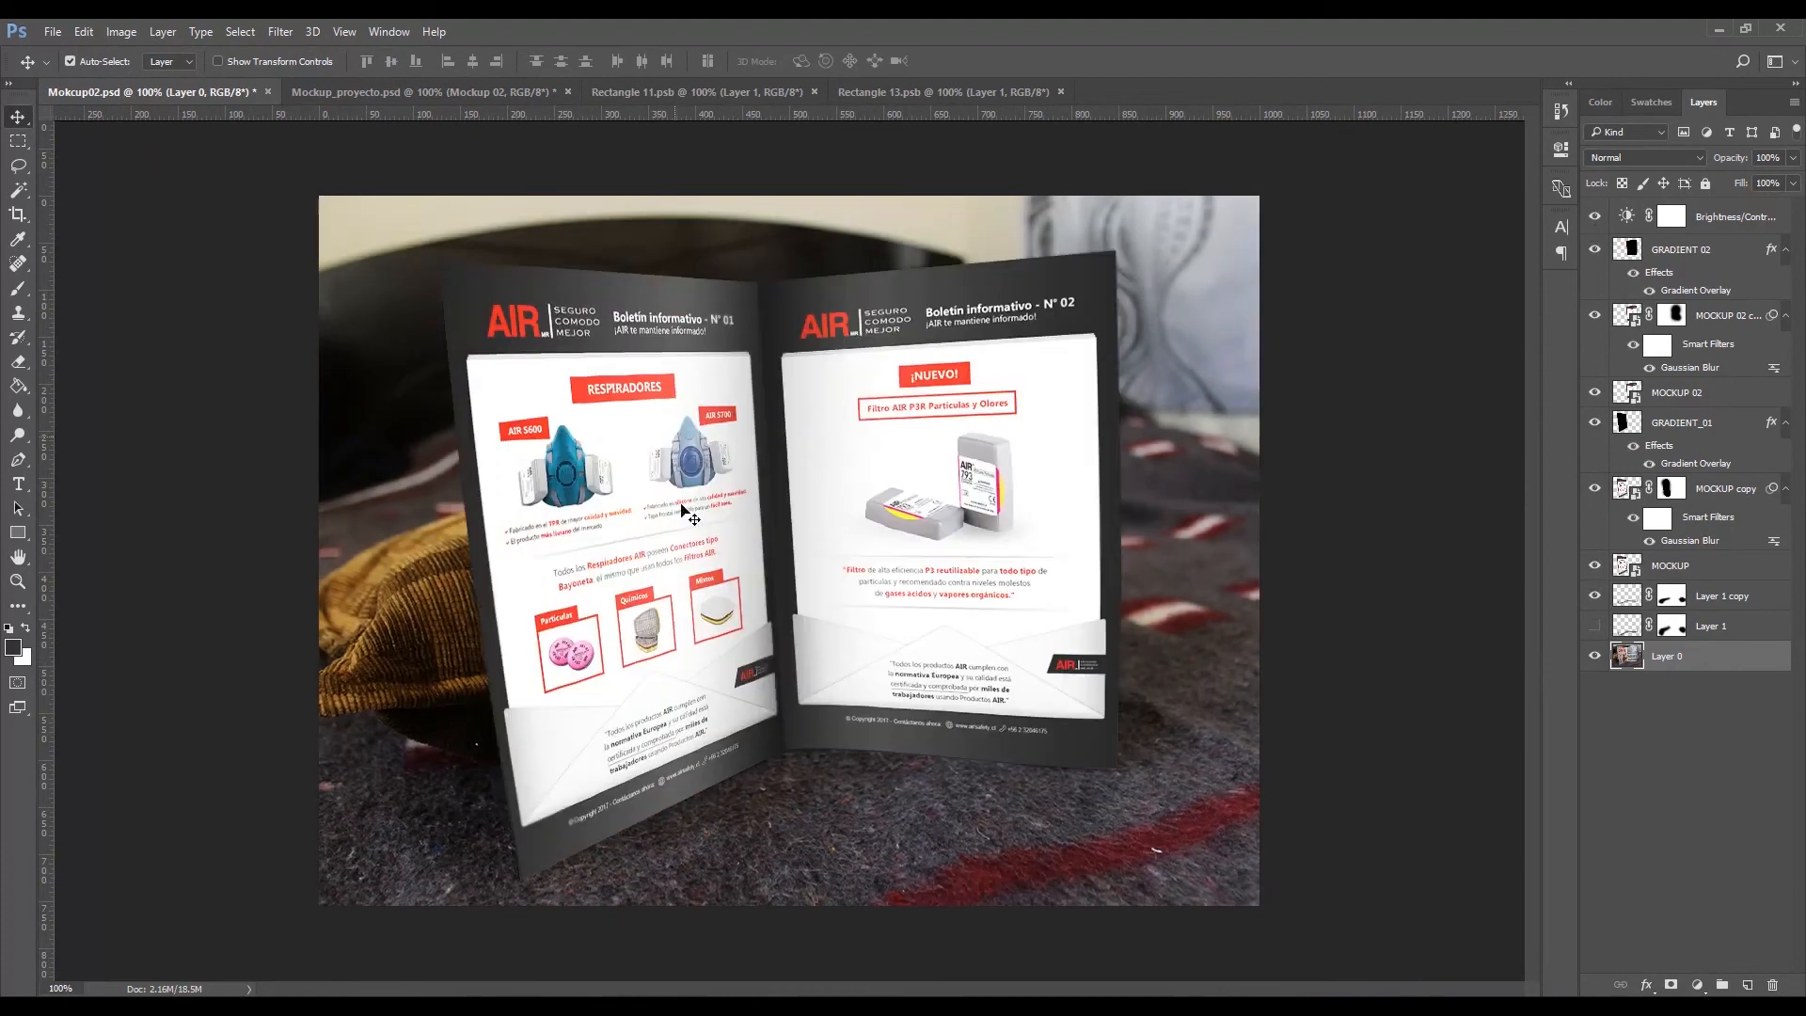
left_click(489, 88)
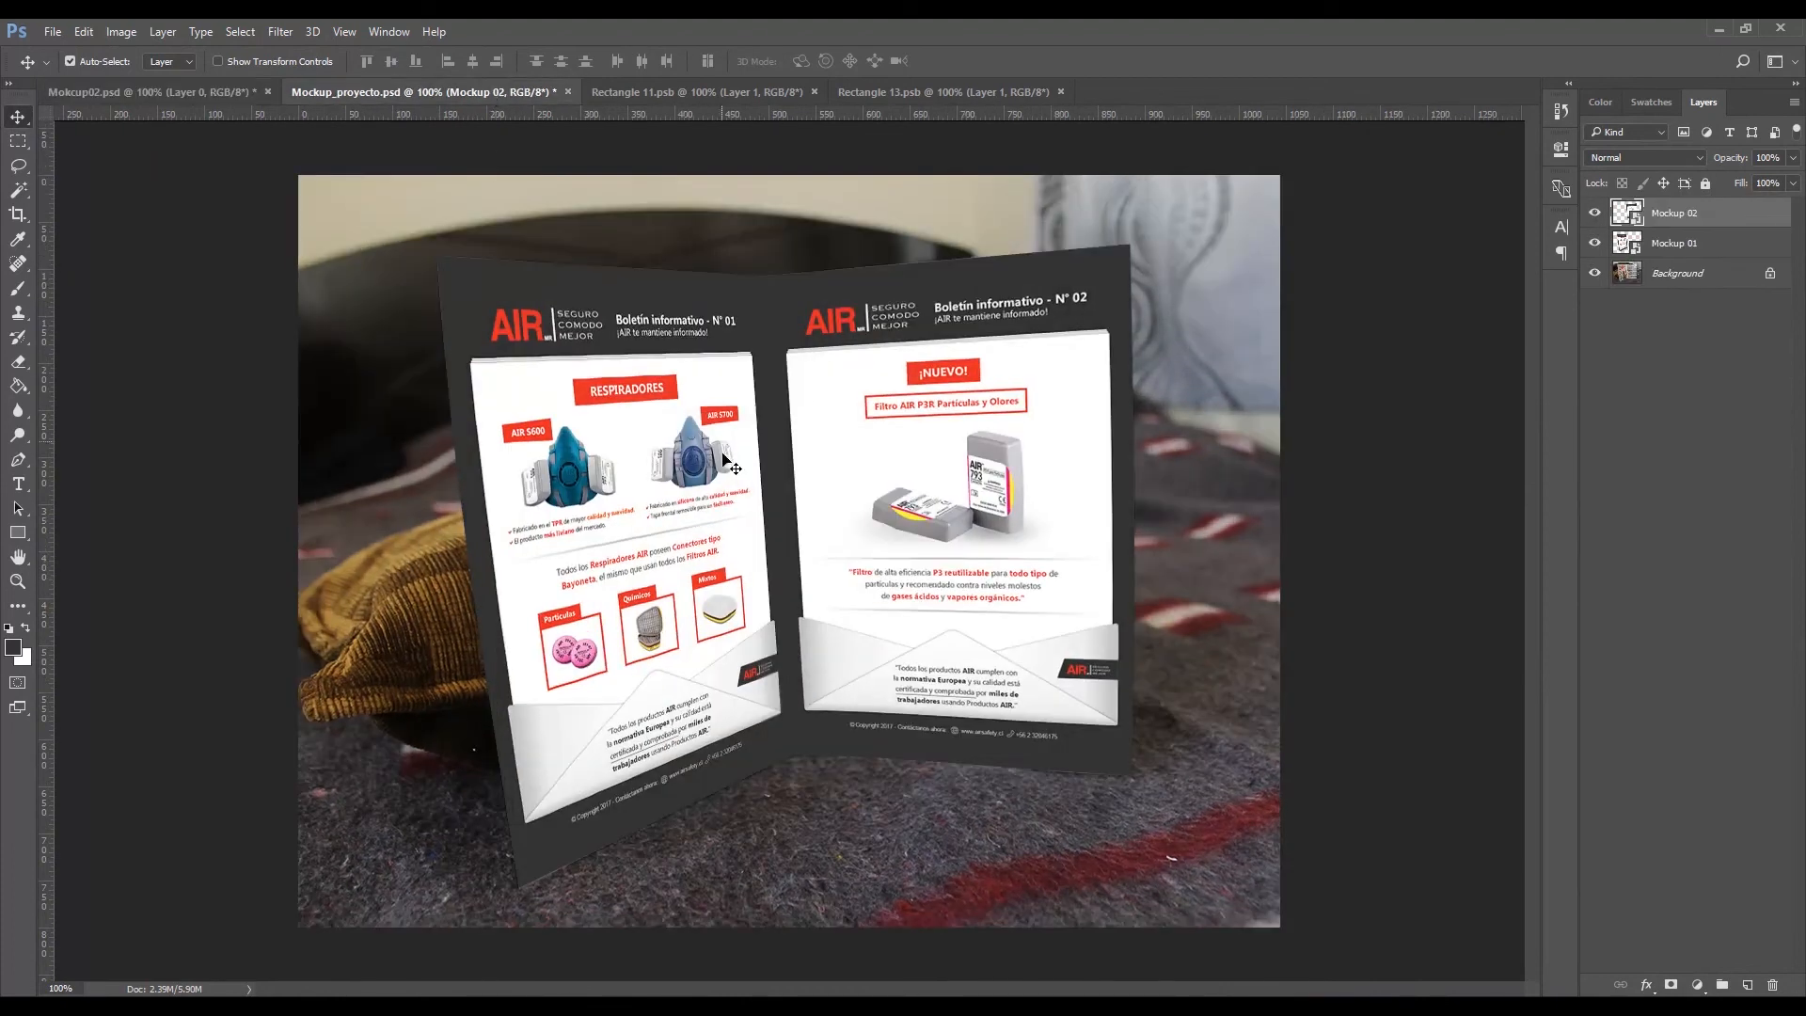
left_click(216, 92)
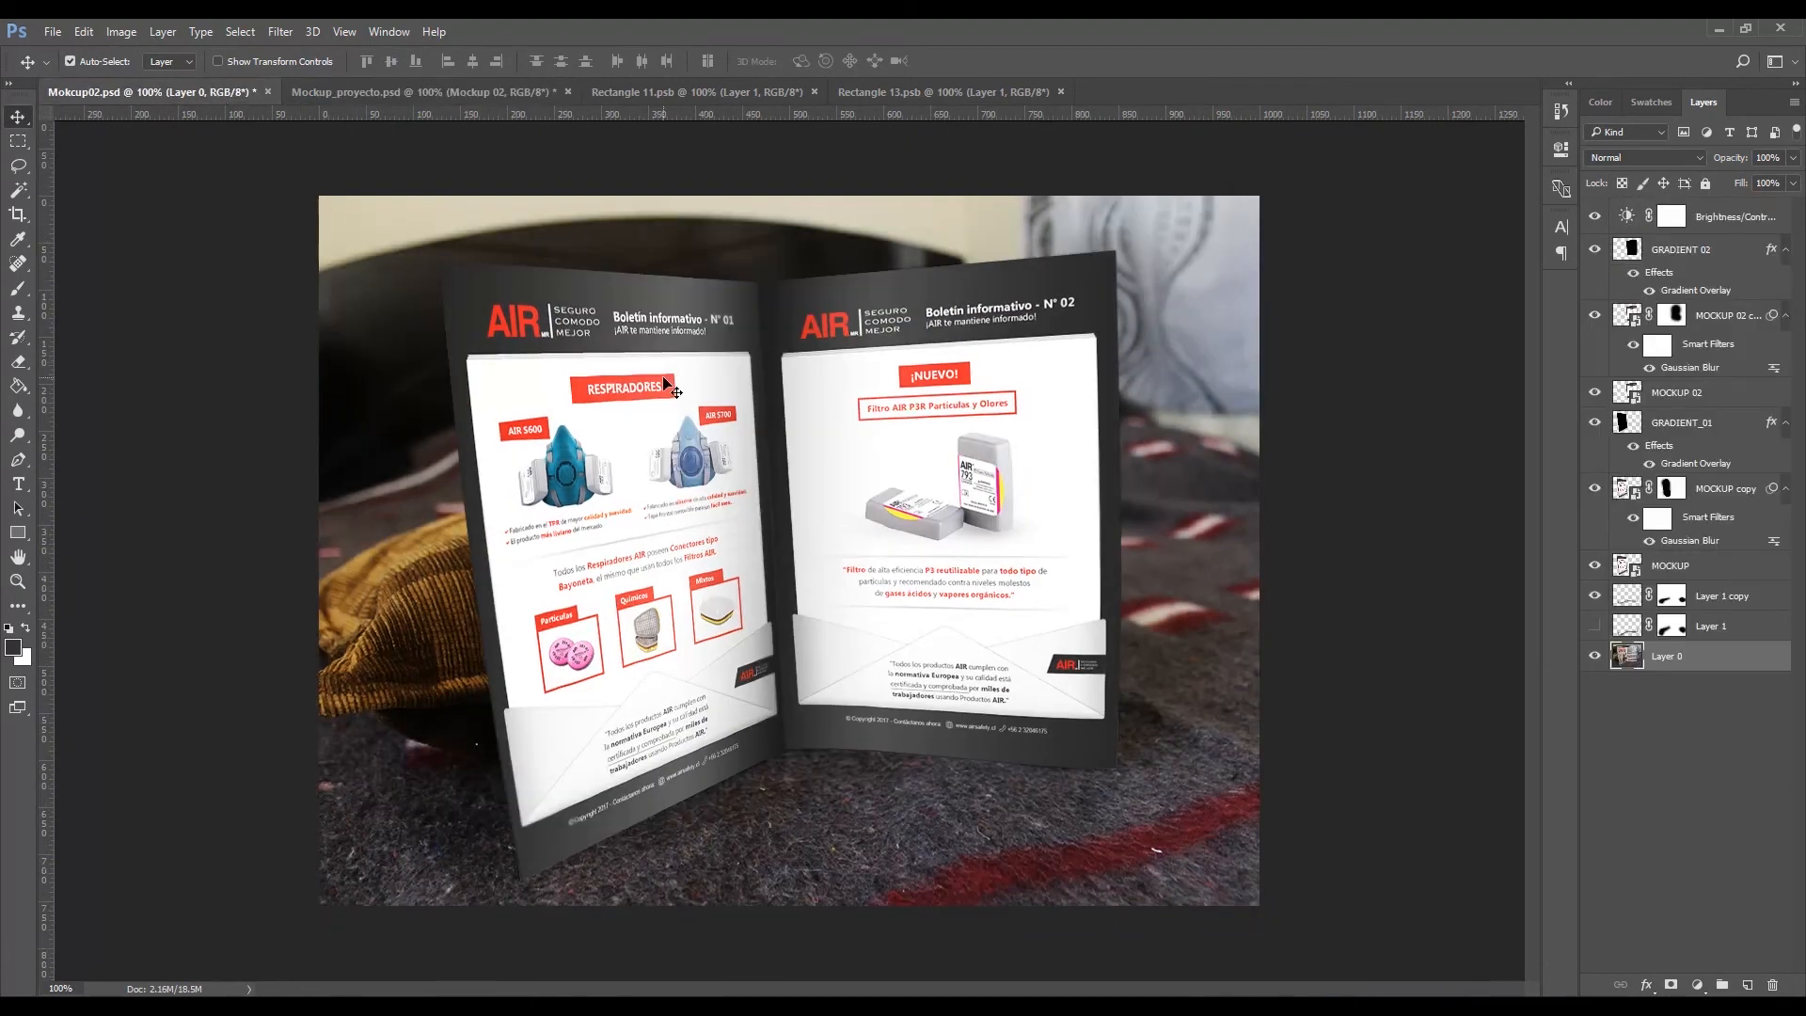